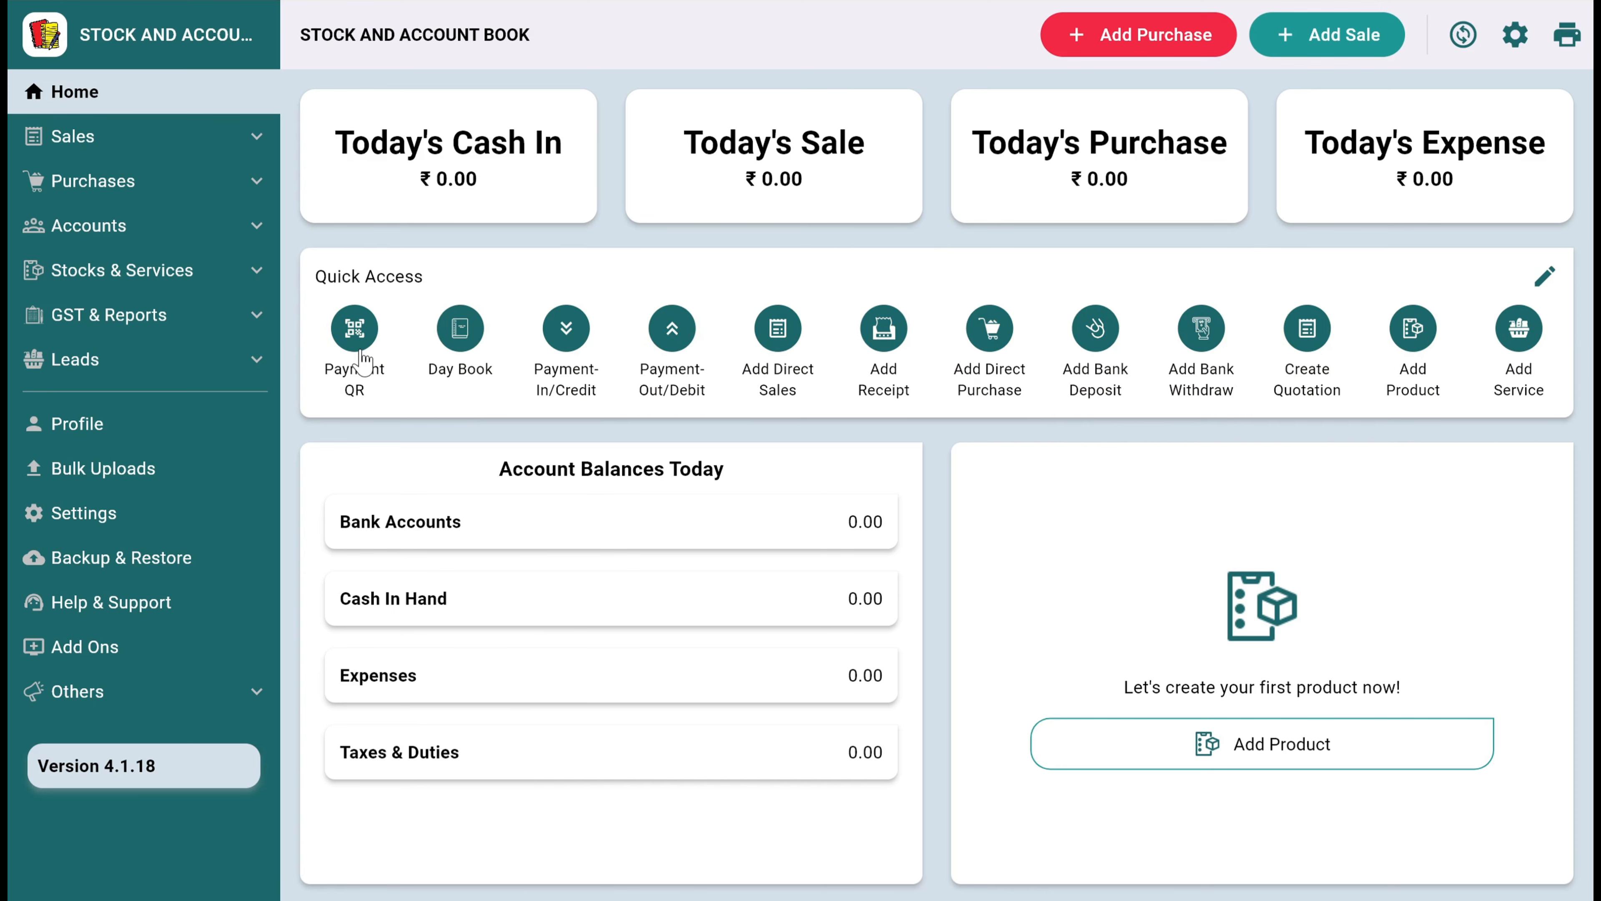
Generate a payment QR for ₹5,000, check the selectable QR accounts, and close the payment window
left_click(363, 358)
left_click(699, 193)
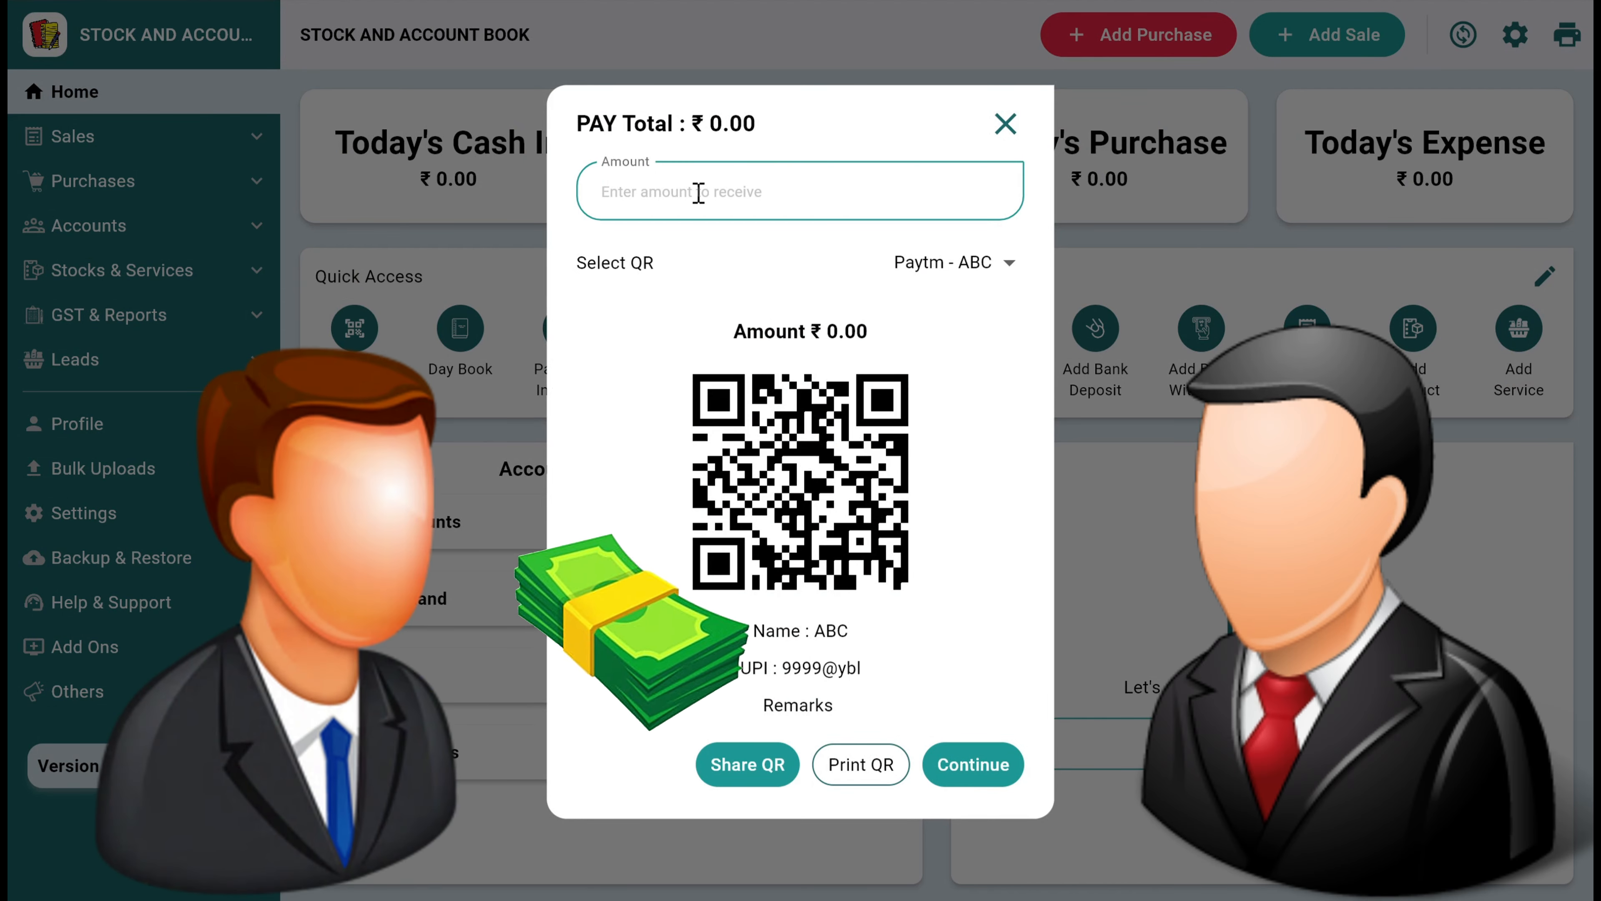
type("5")
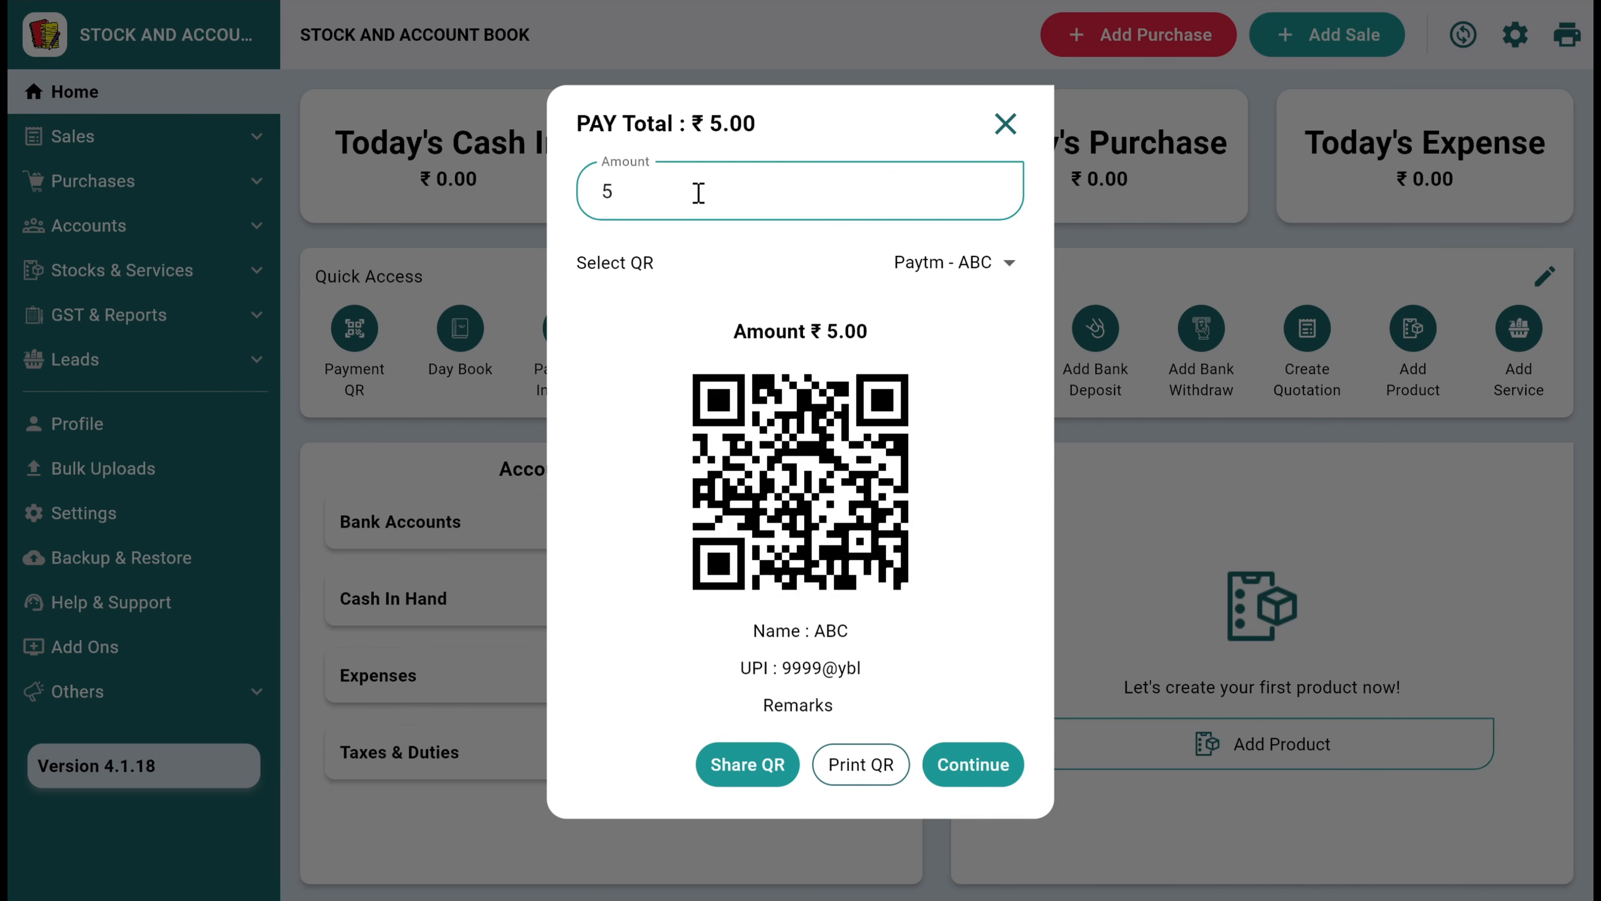
type("0")
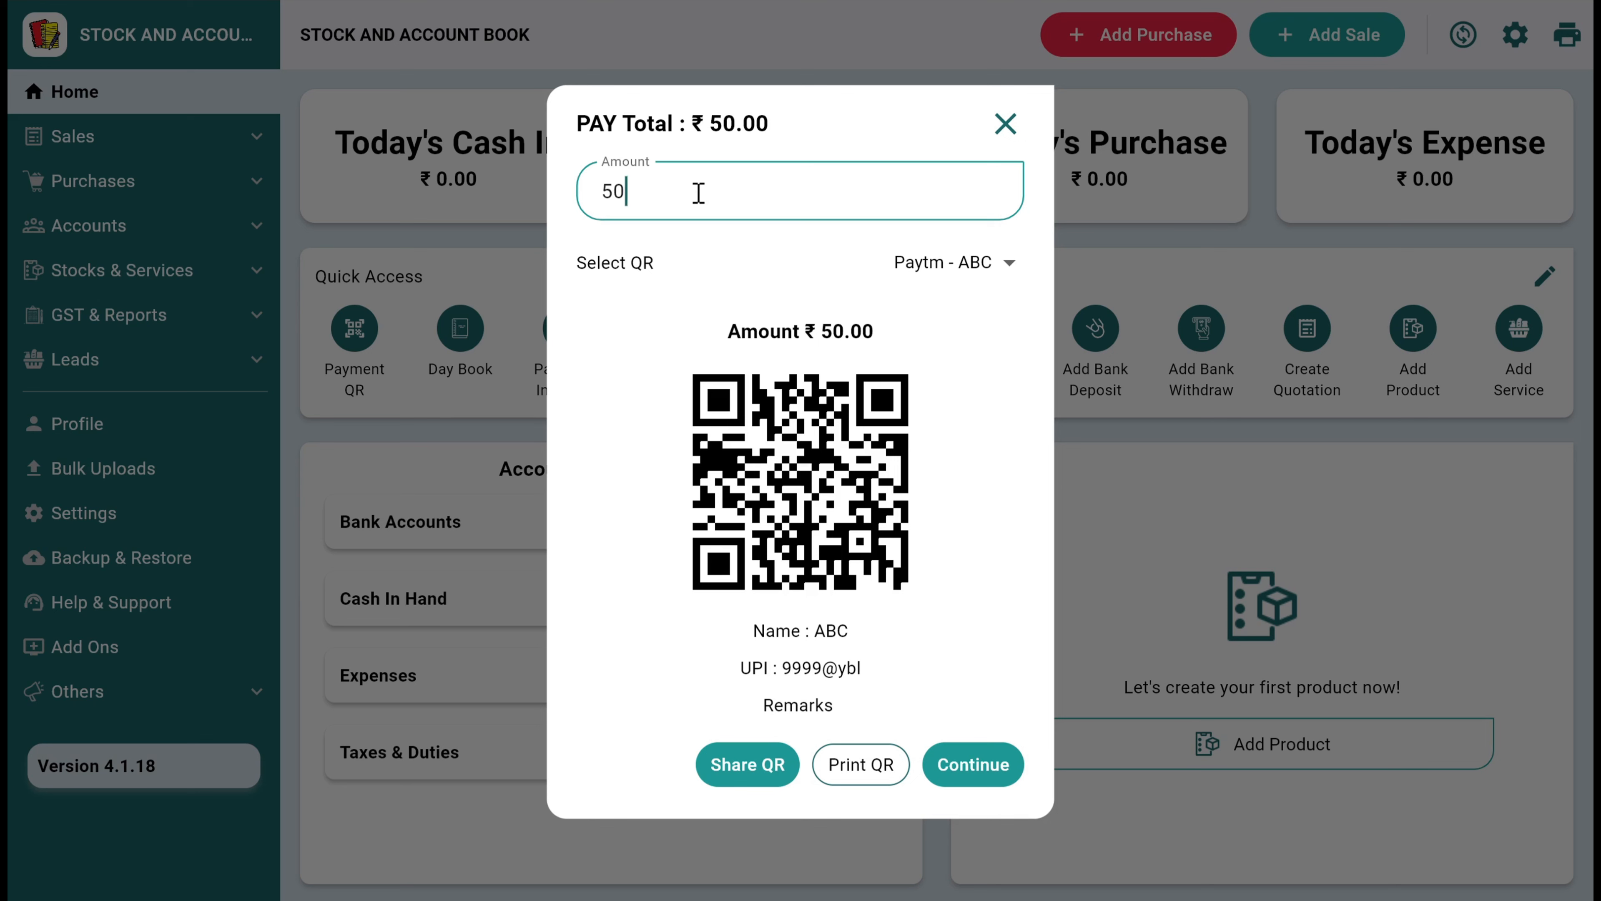
type("00")
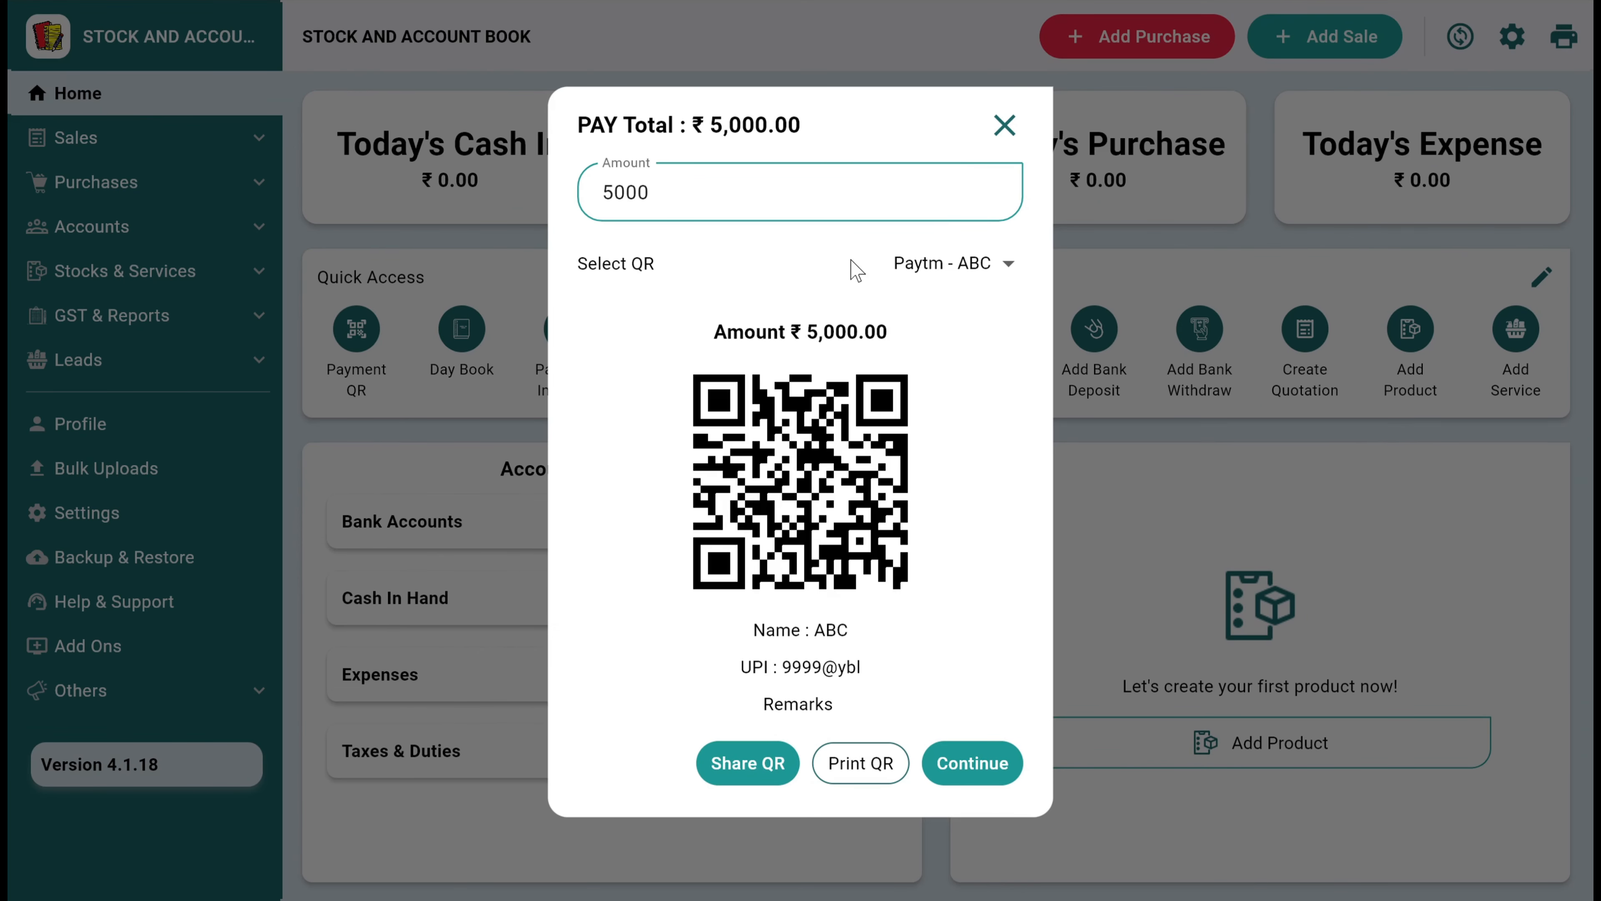
left_click(924, 278)
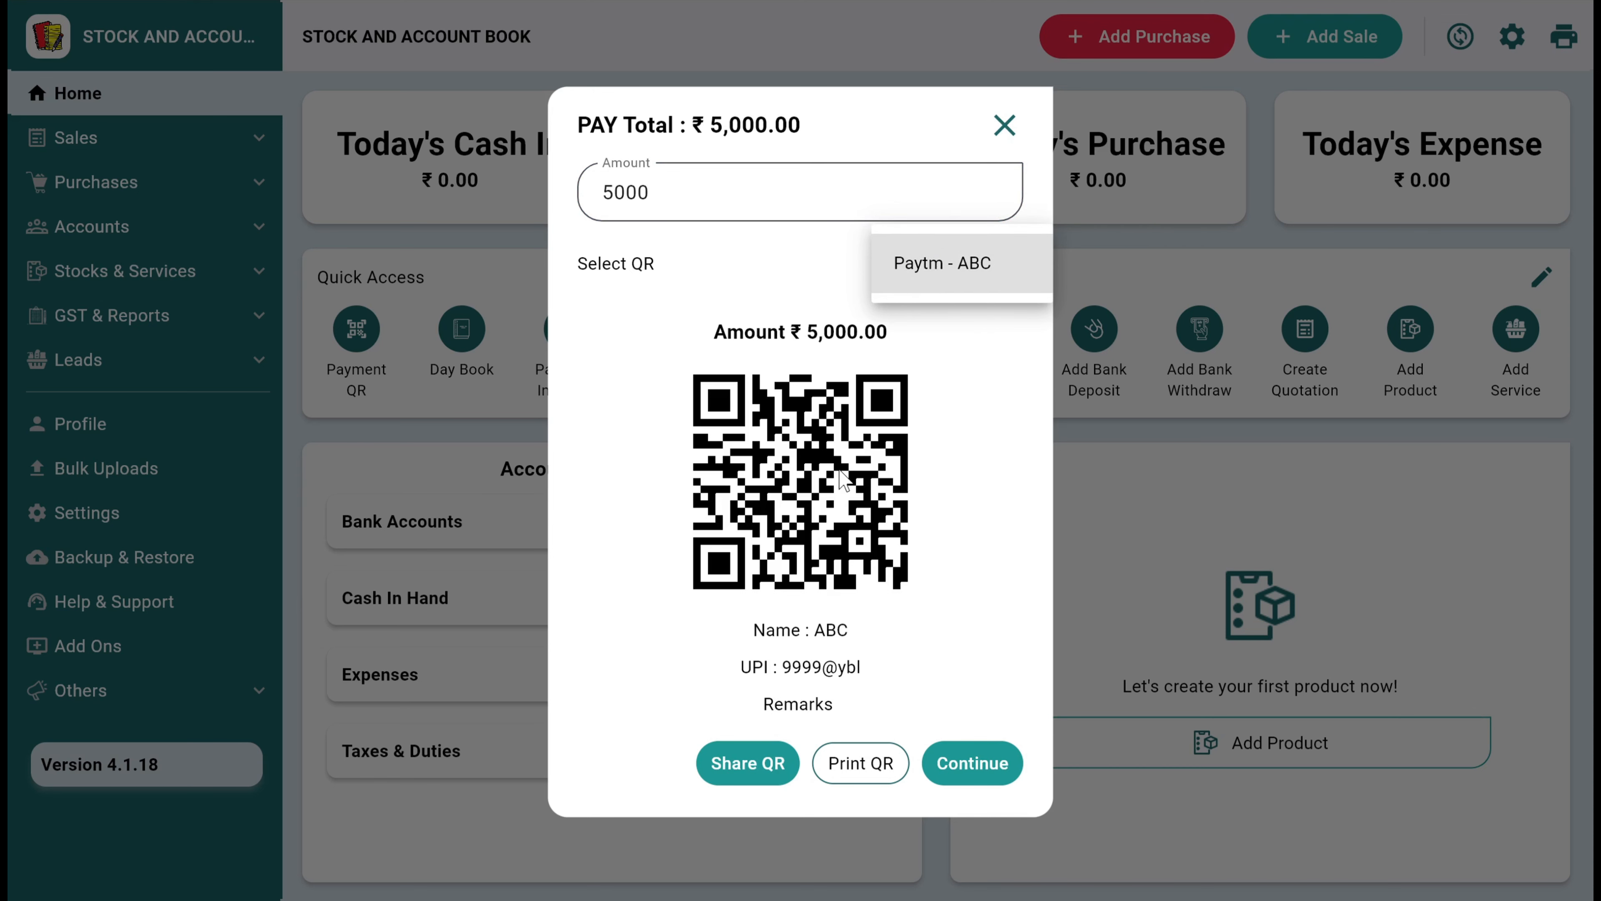
left_click(1003, 133)
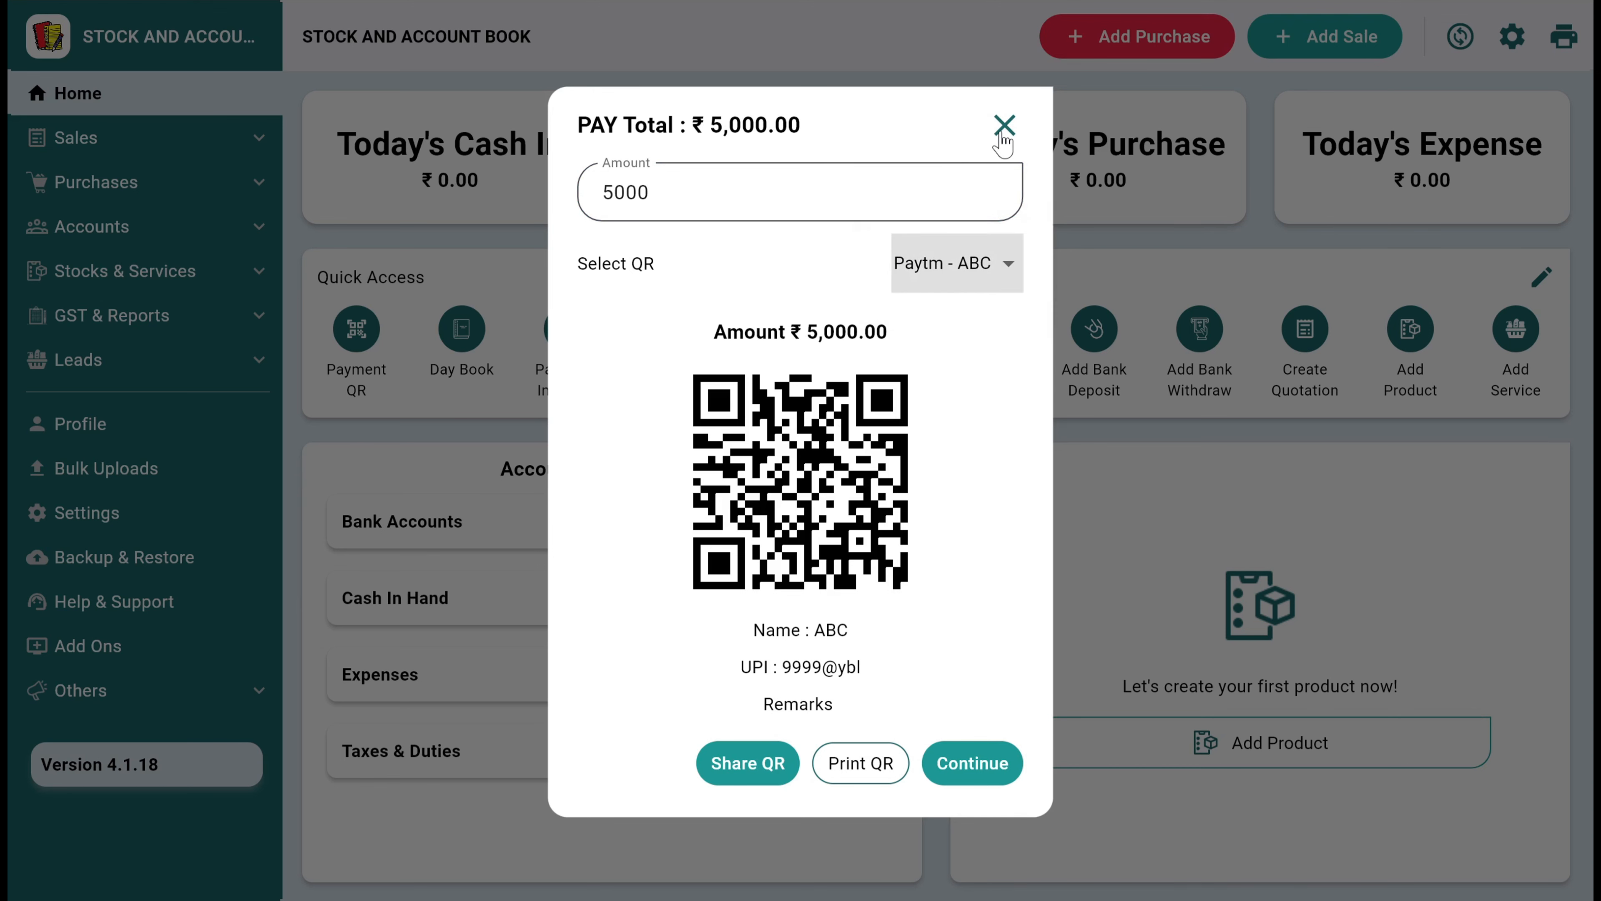
left_click(1003, 133)
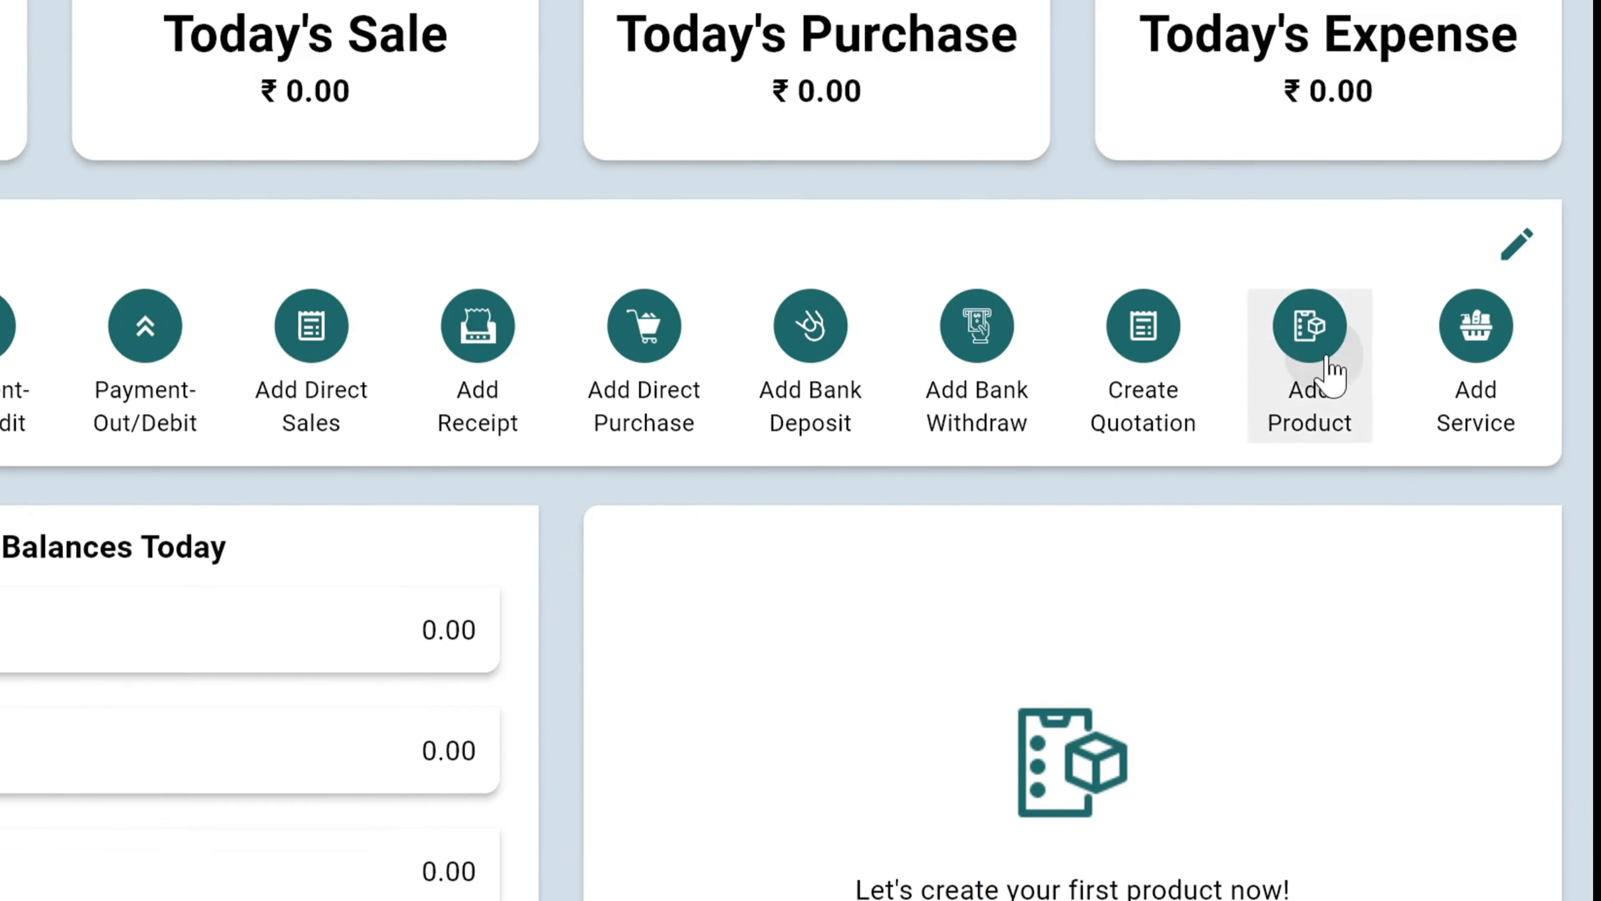
Start adding a new product and create the required product category "Books"
left_click(1135, 391)
left_click(1047, 505)
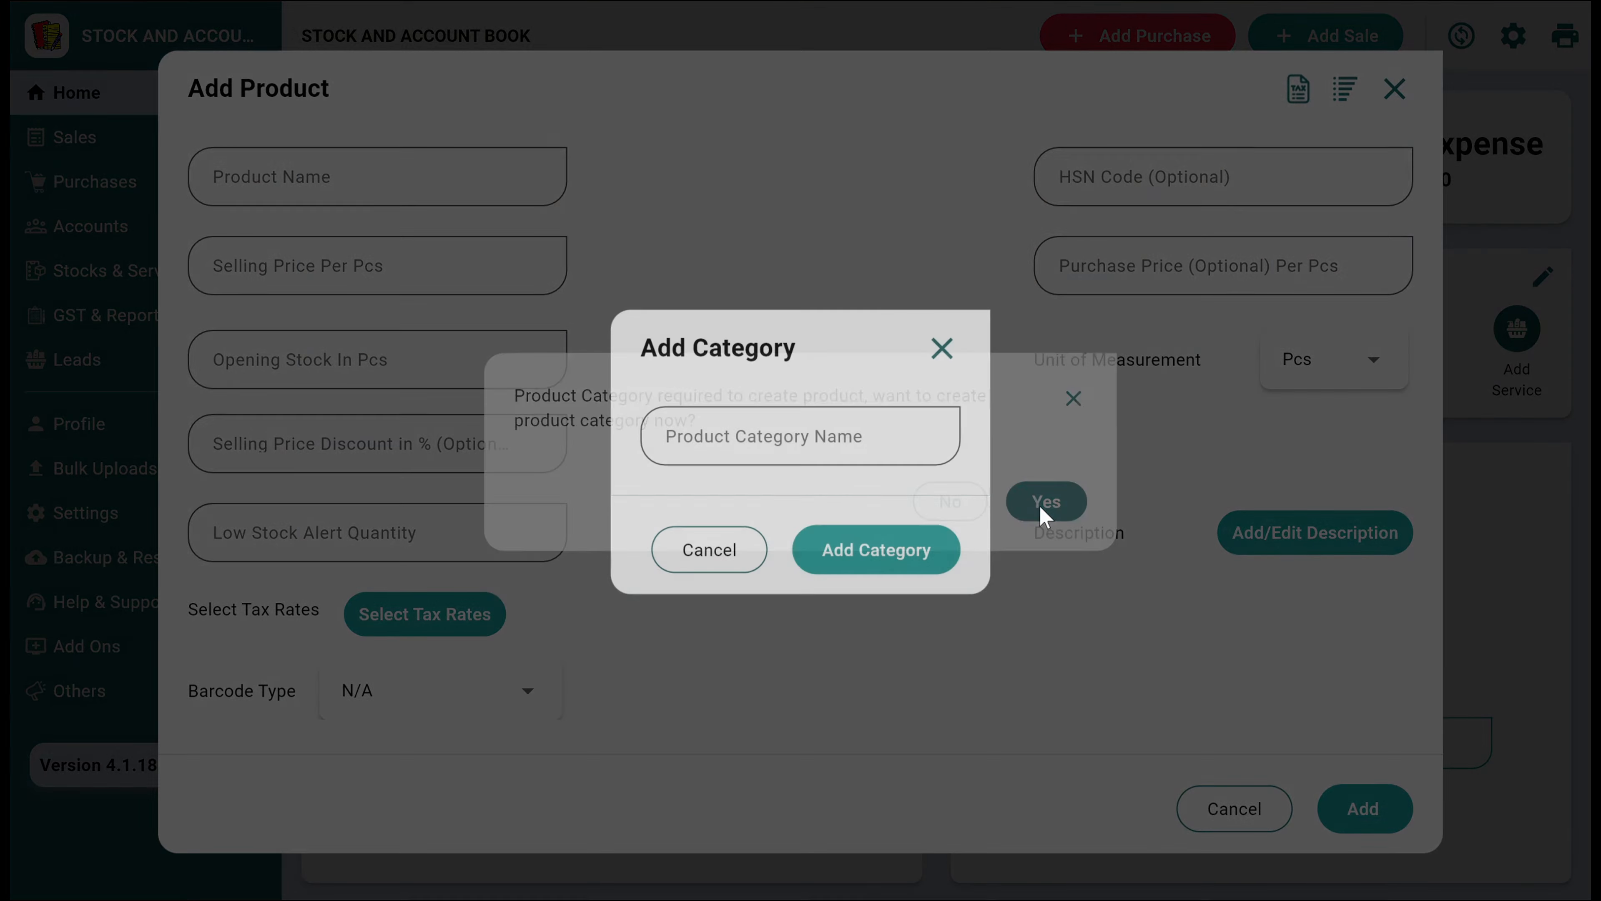
left_click(828, 449)
type("Books")
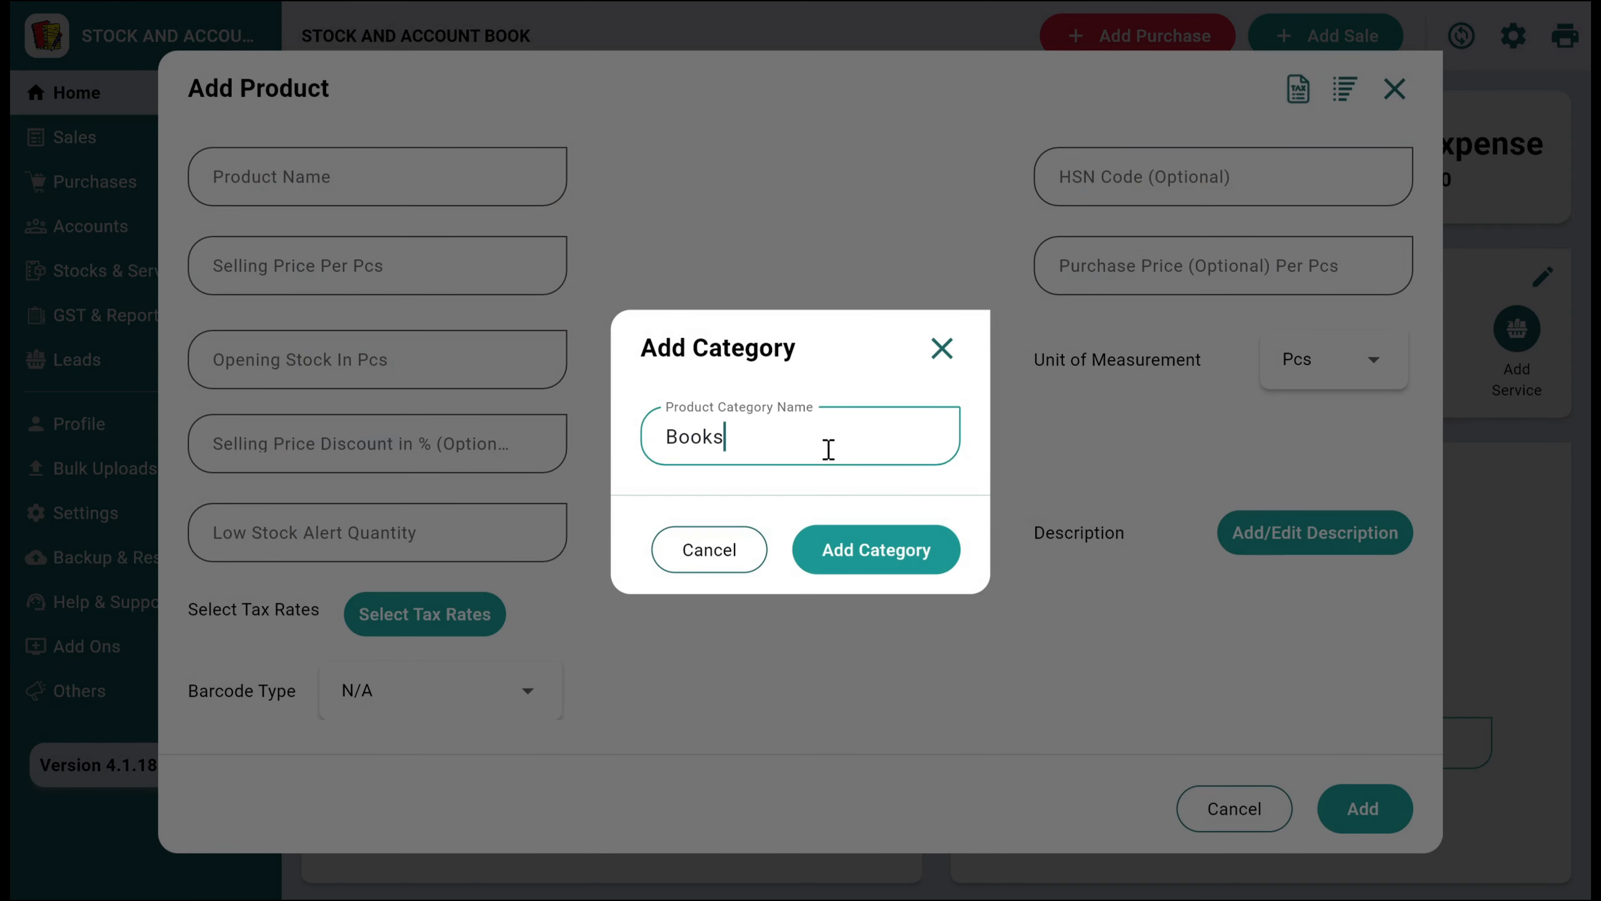
left_click(850, 547)
Name the product "Science Book 8th class" and set its selling price to 120 per piece
left_click(363, 169)
type("Sc")
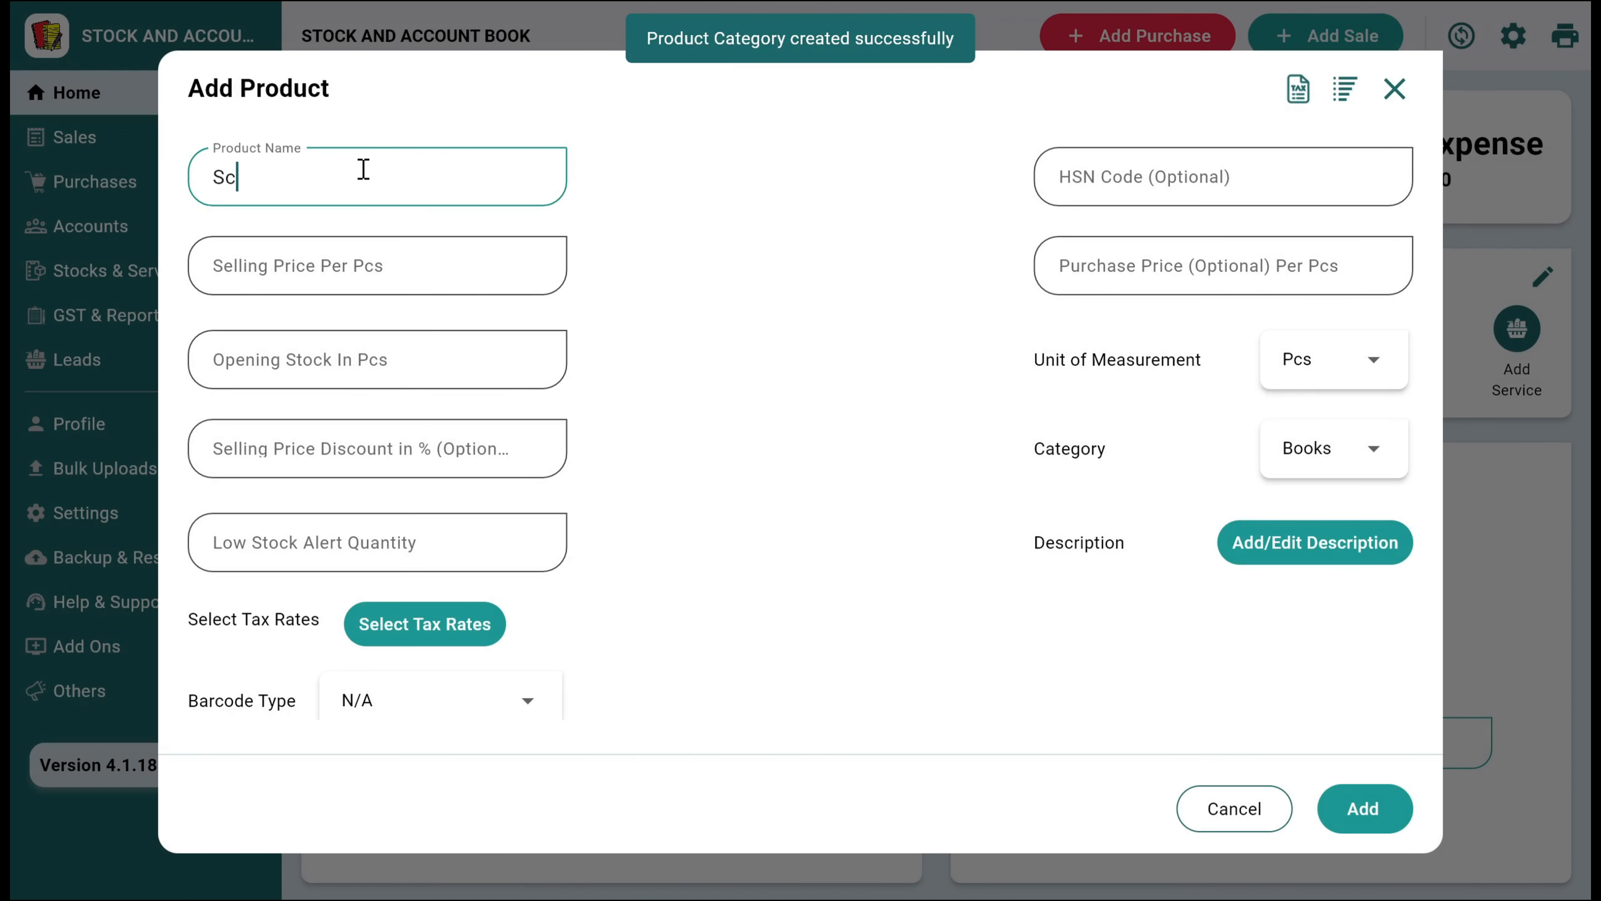
type("ie")
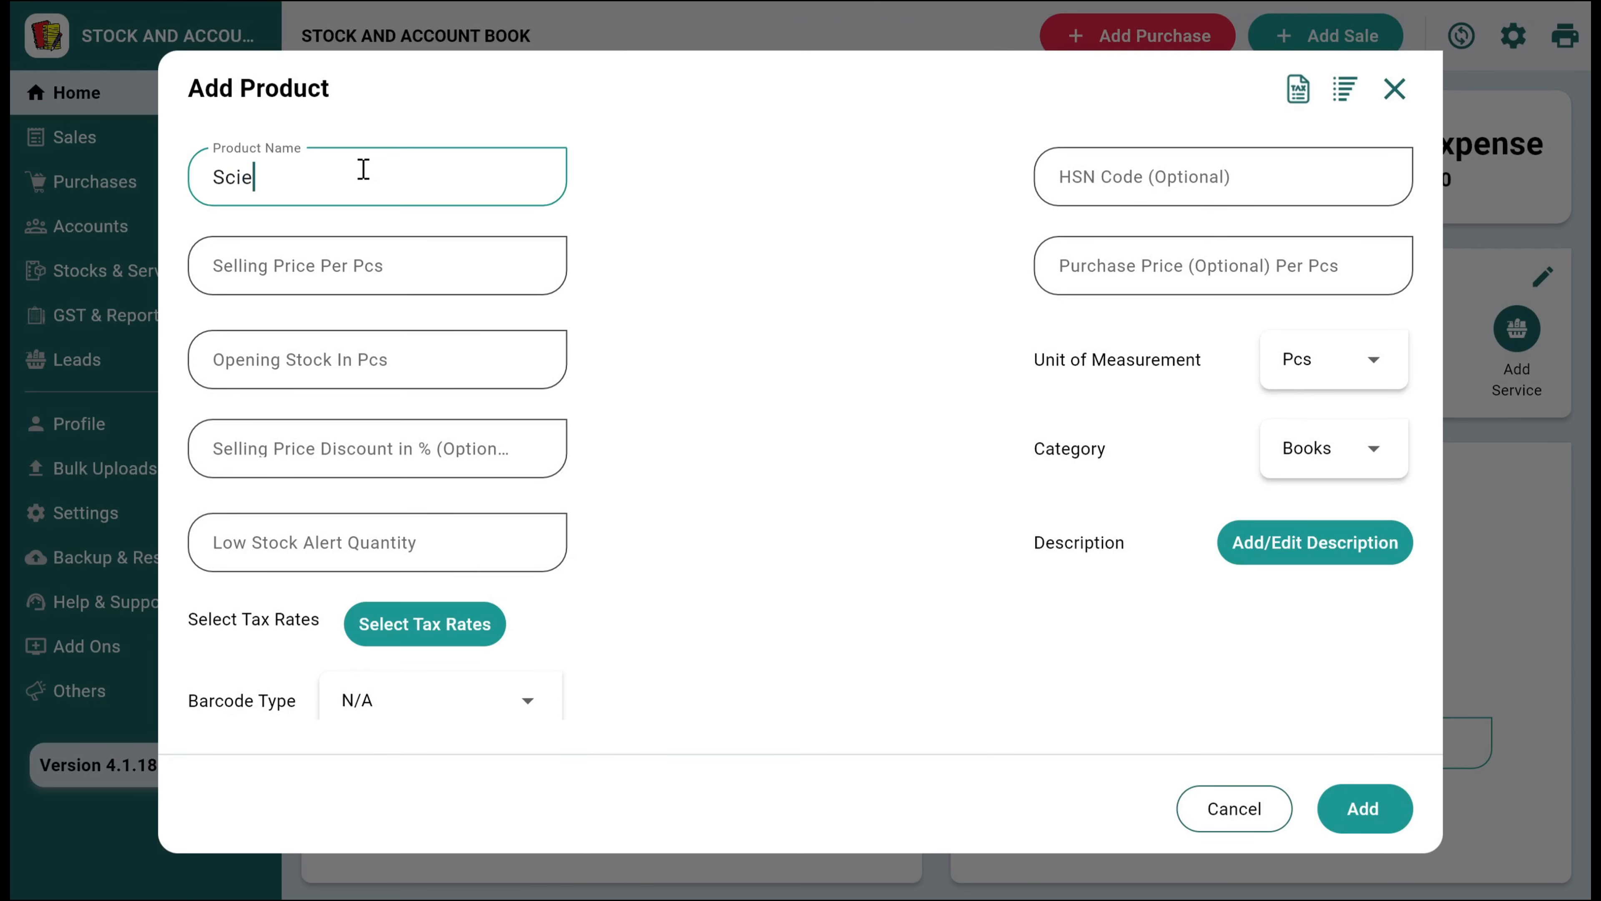
type("nce Book 8th class")
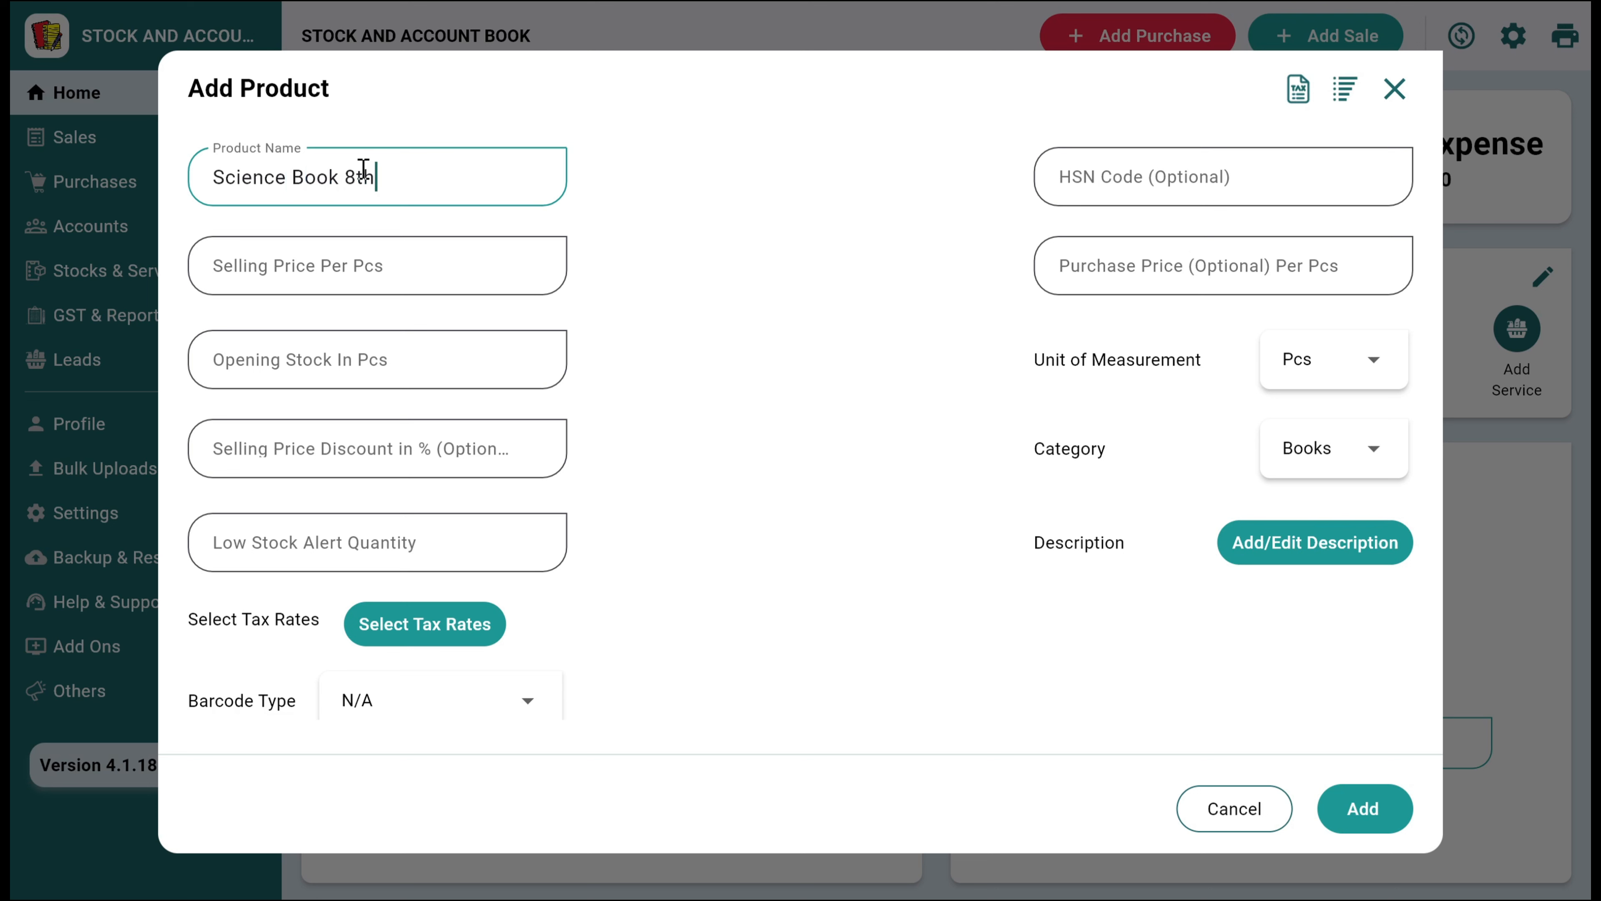
key("Tab")
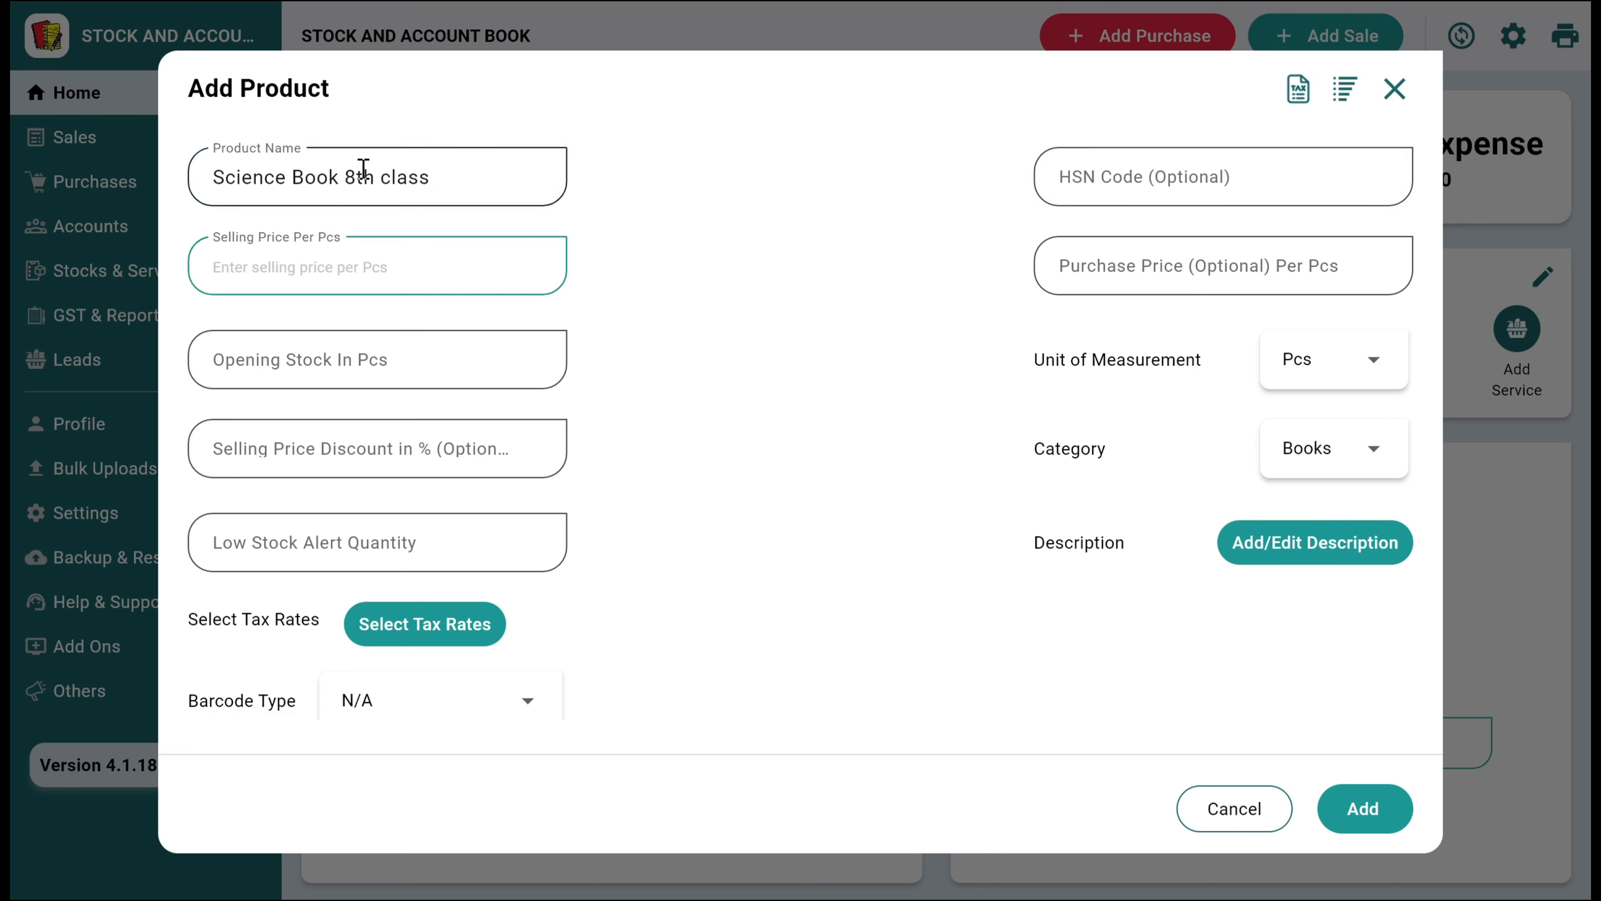
left_click(1176, 189)
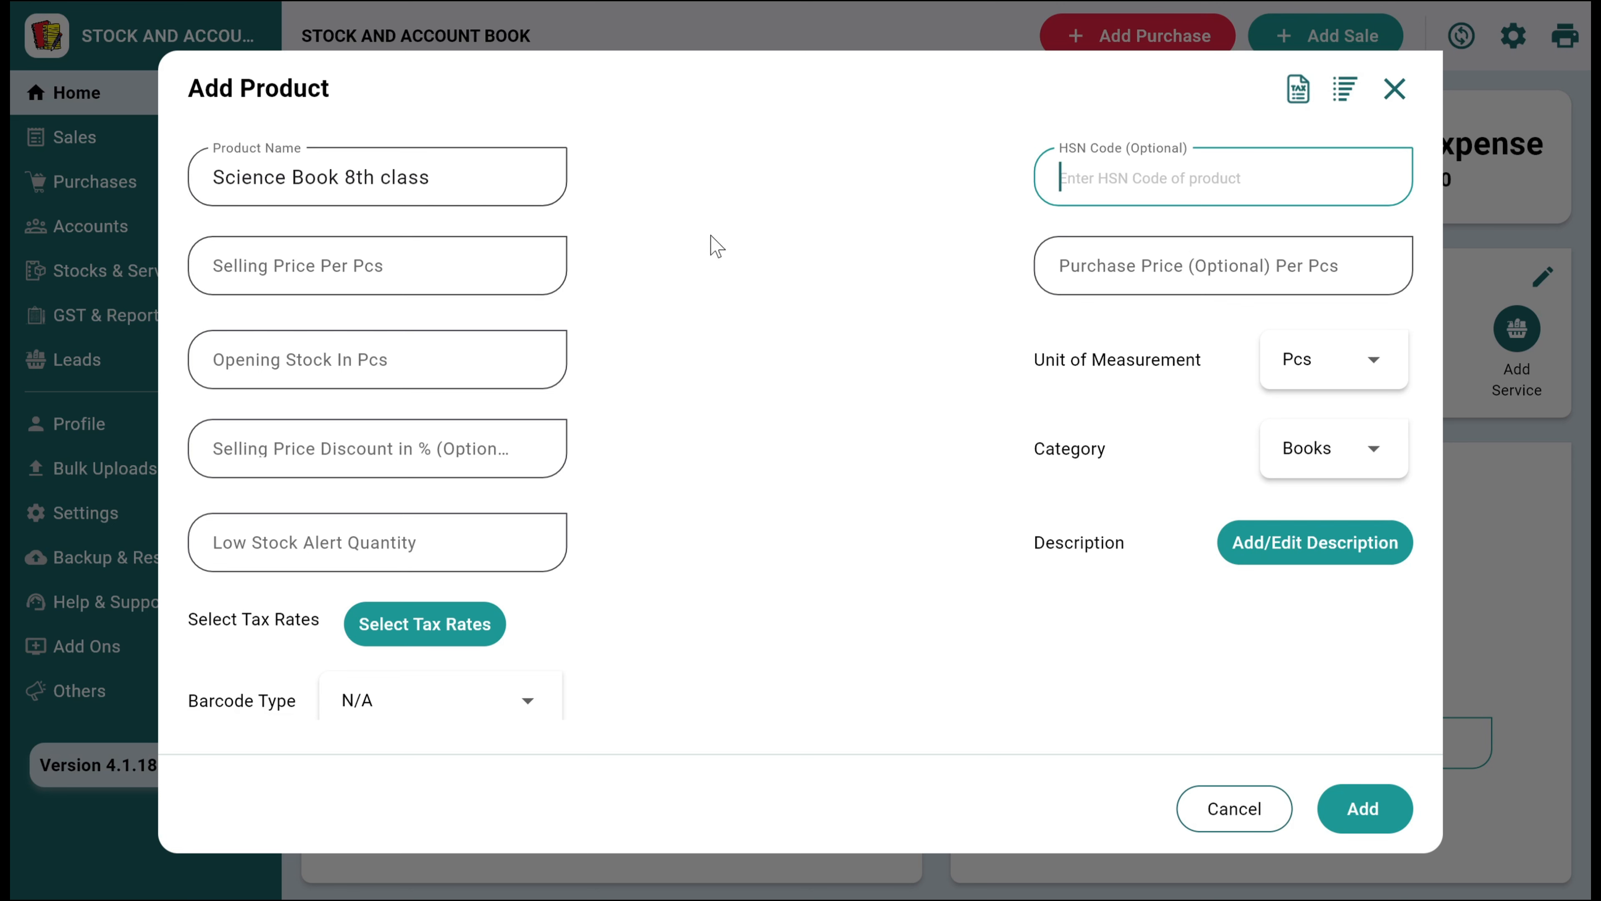
left_click(470, 273)
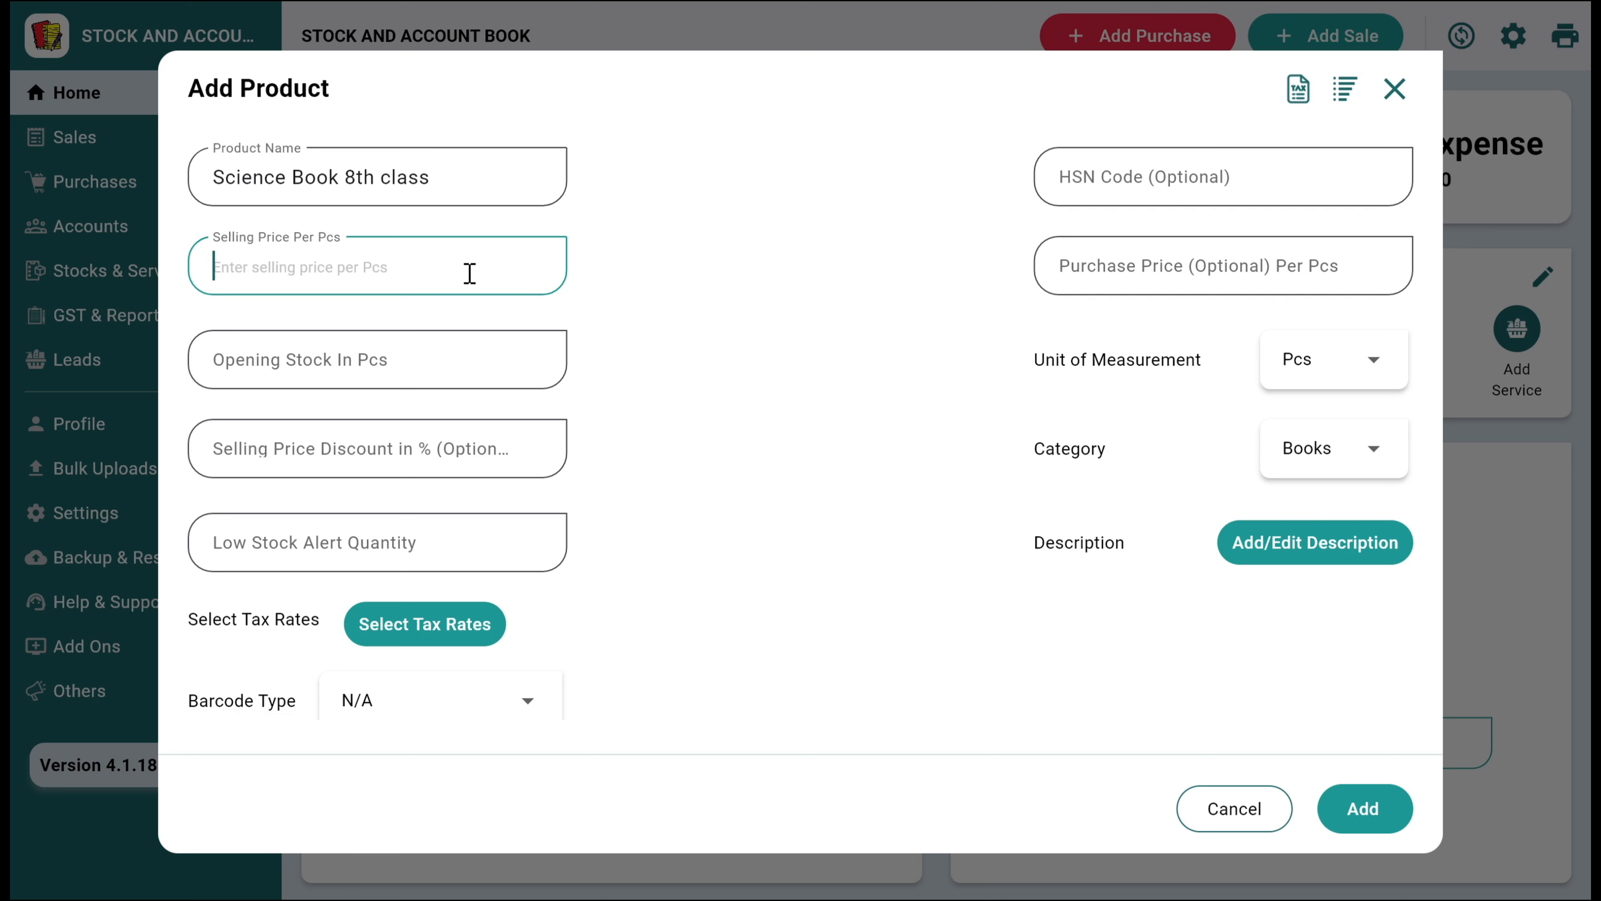
type("120")
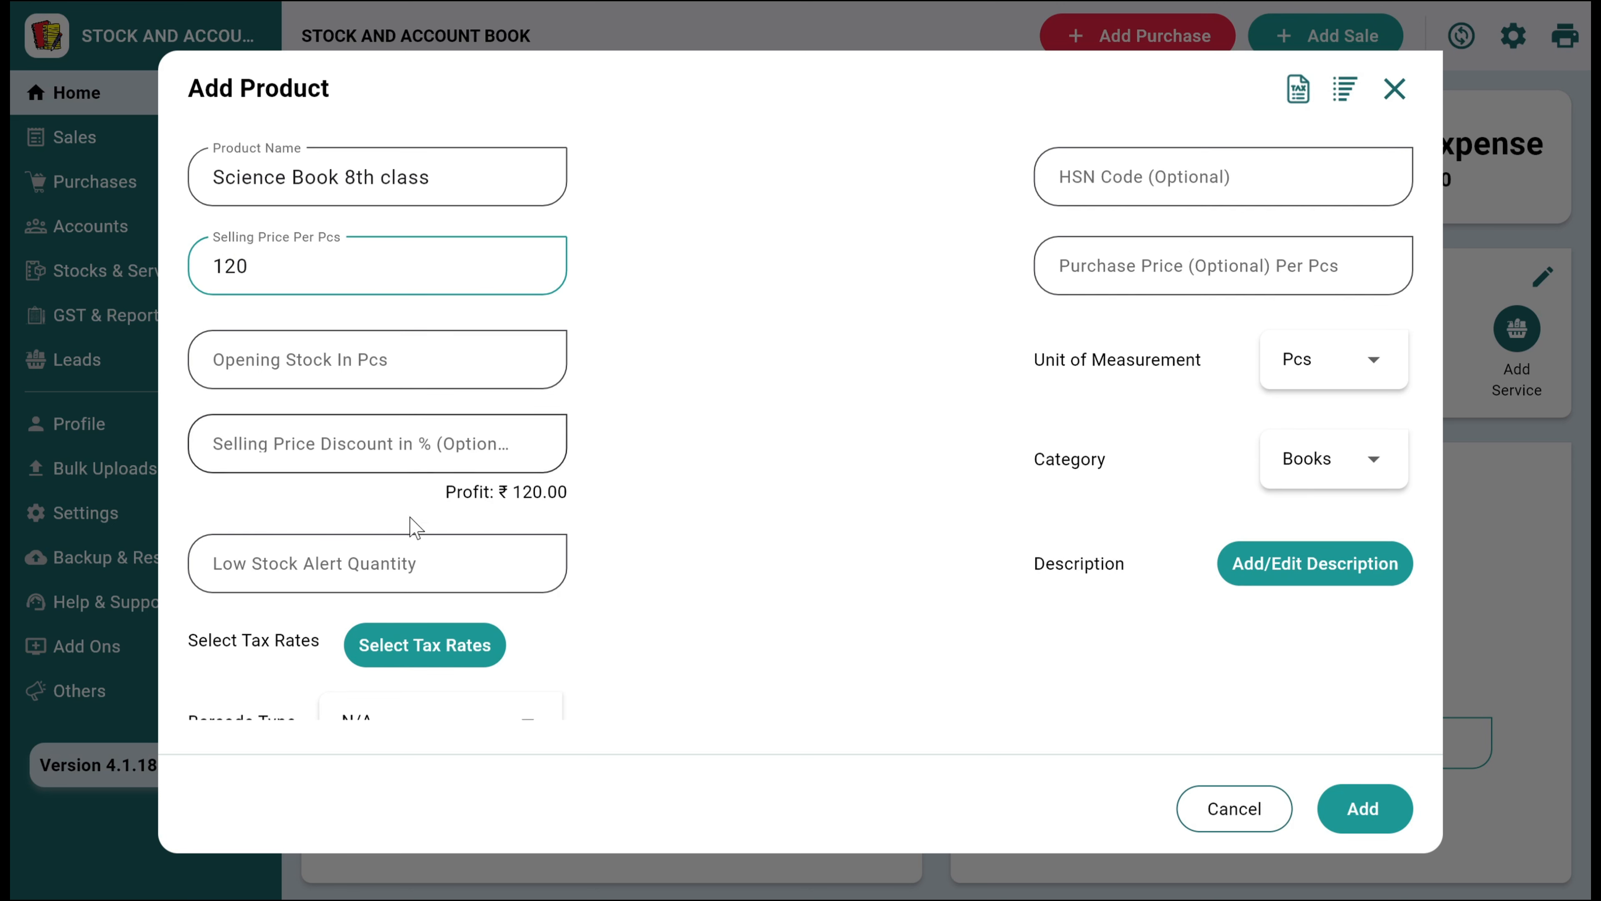
left_click(388, 581)
type("20")
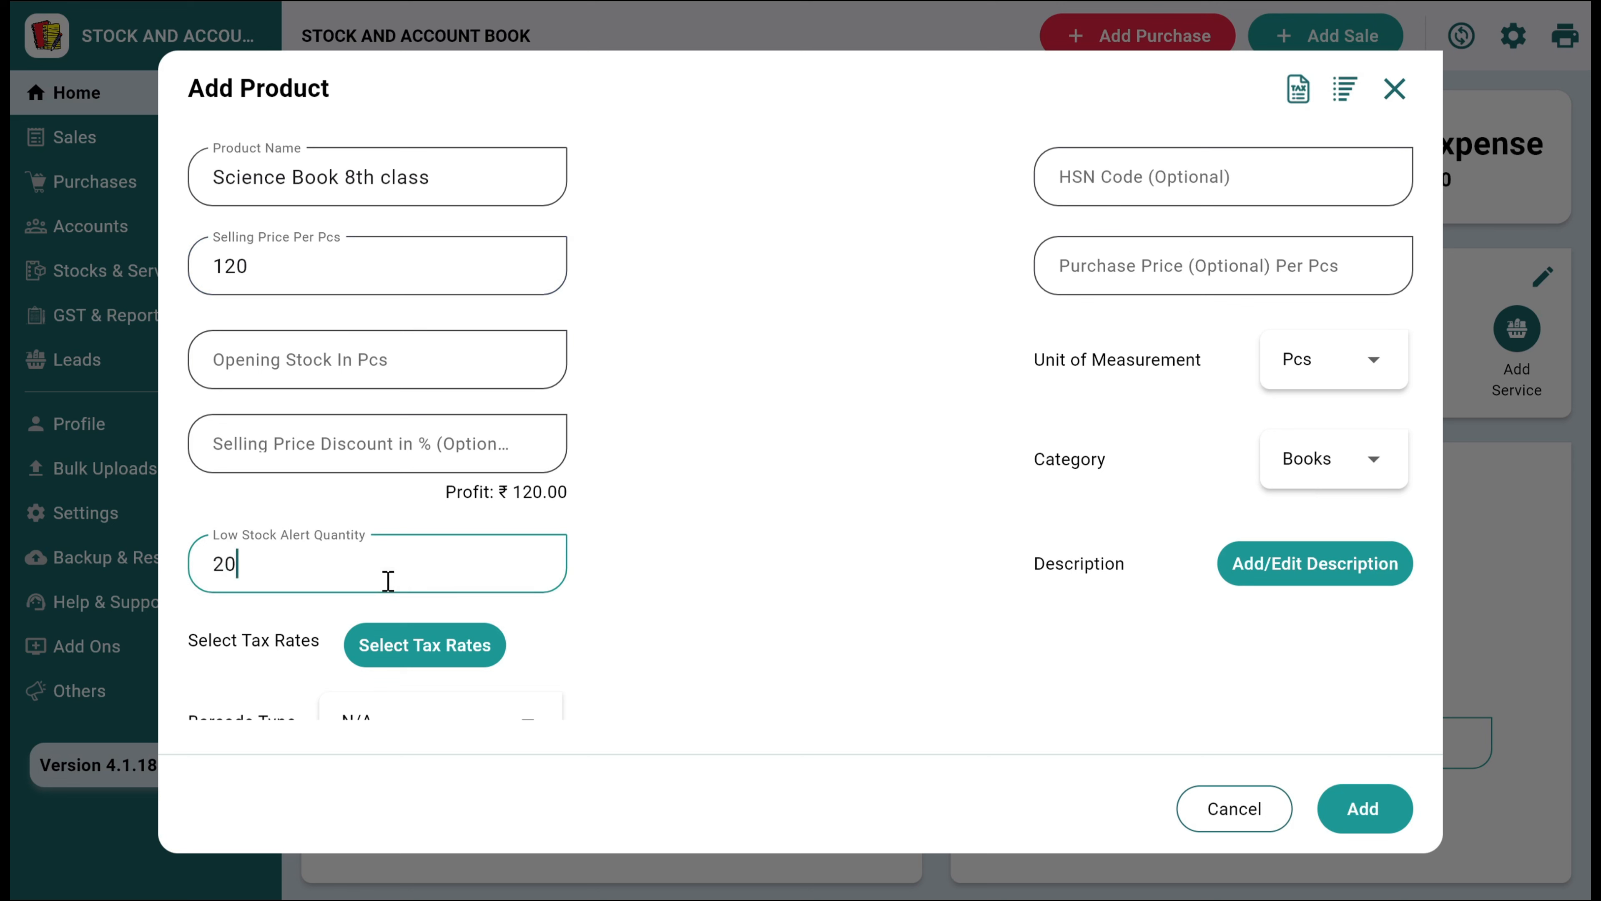
scroll(387, 581, "down", 1)
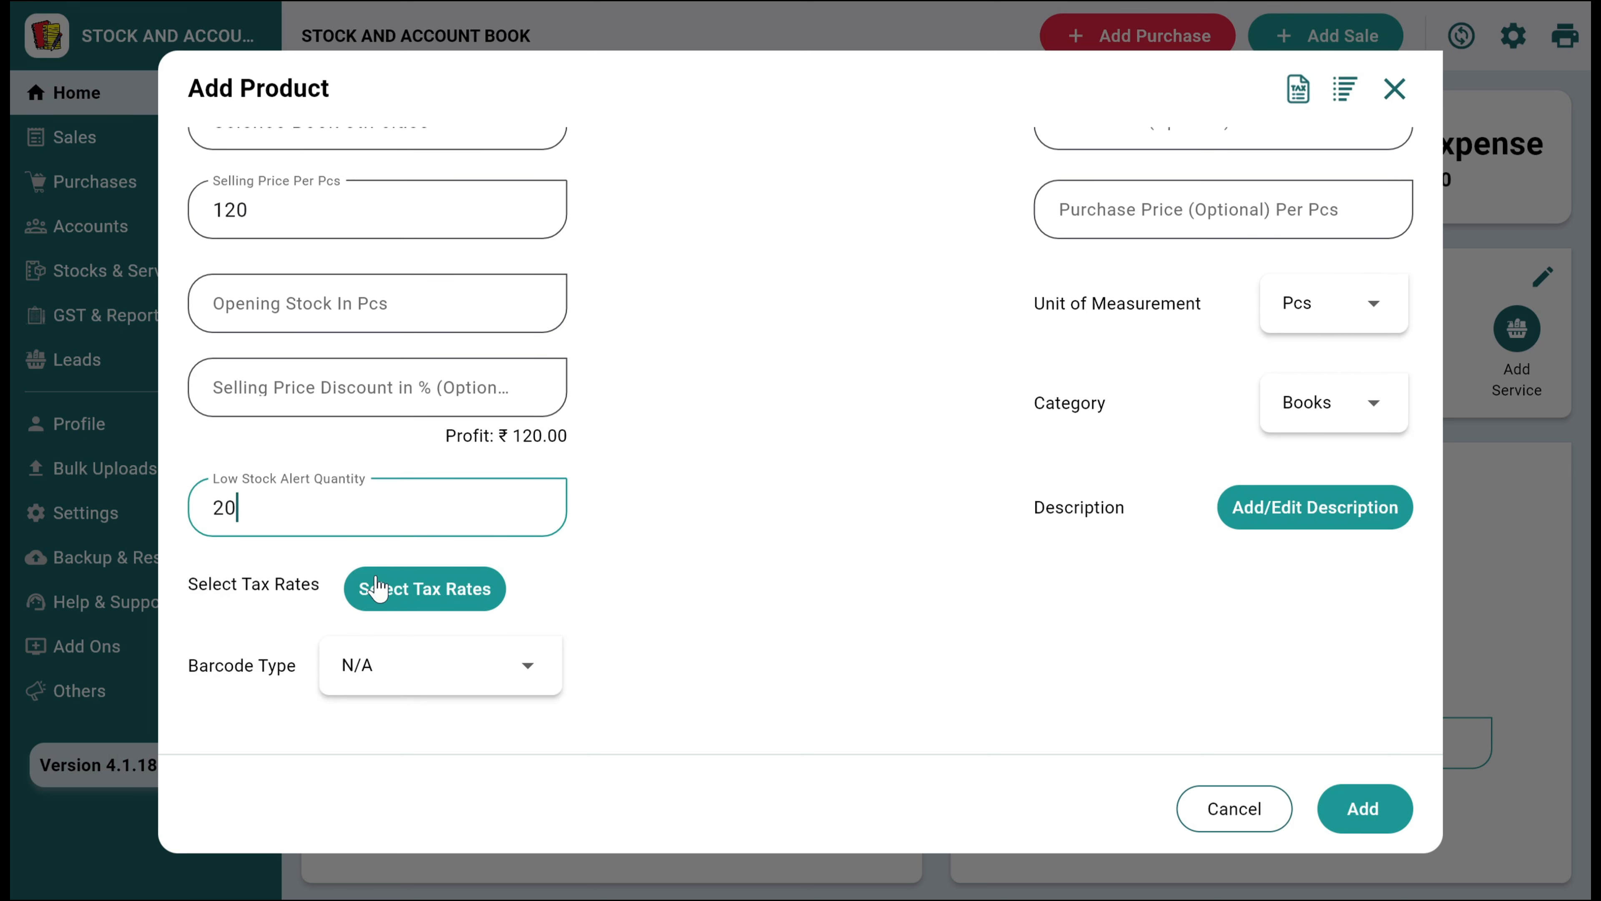
left_click_drag(254, 512, 165, 522)
key("BackSpace")
Set the product's selling price discount to 20% and its purchase price to 30 per piece
left_click(264, 396)
type("20")
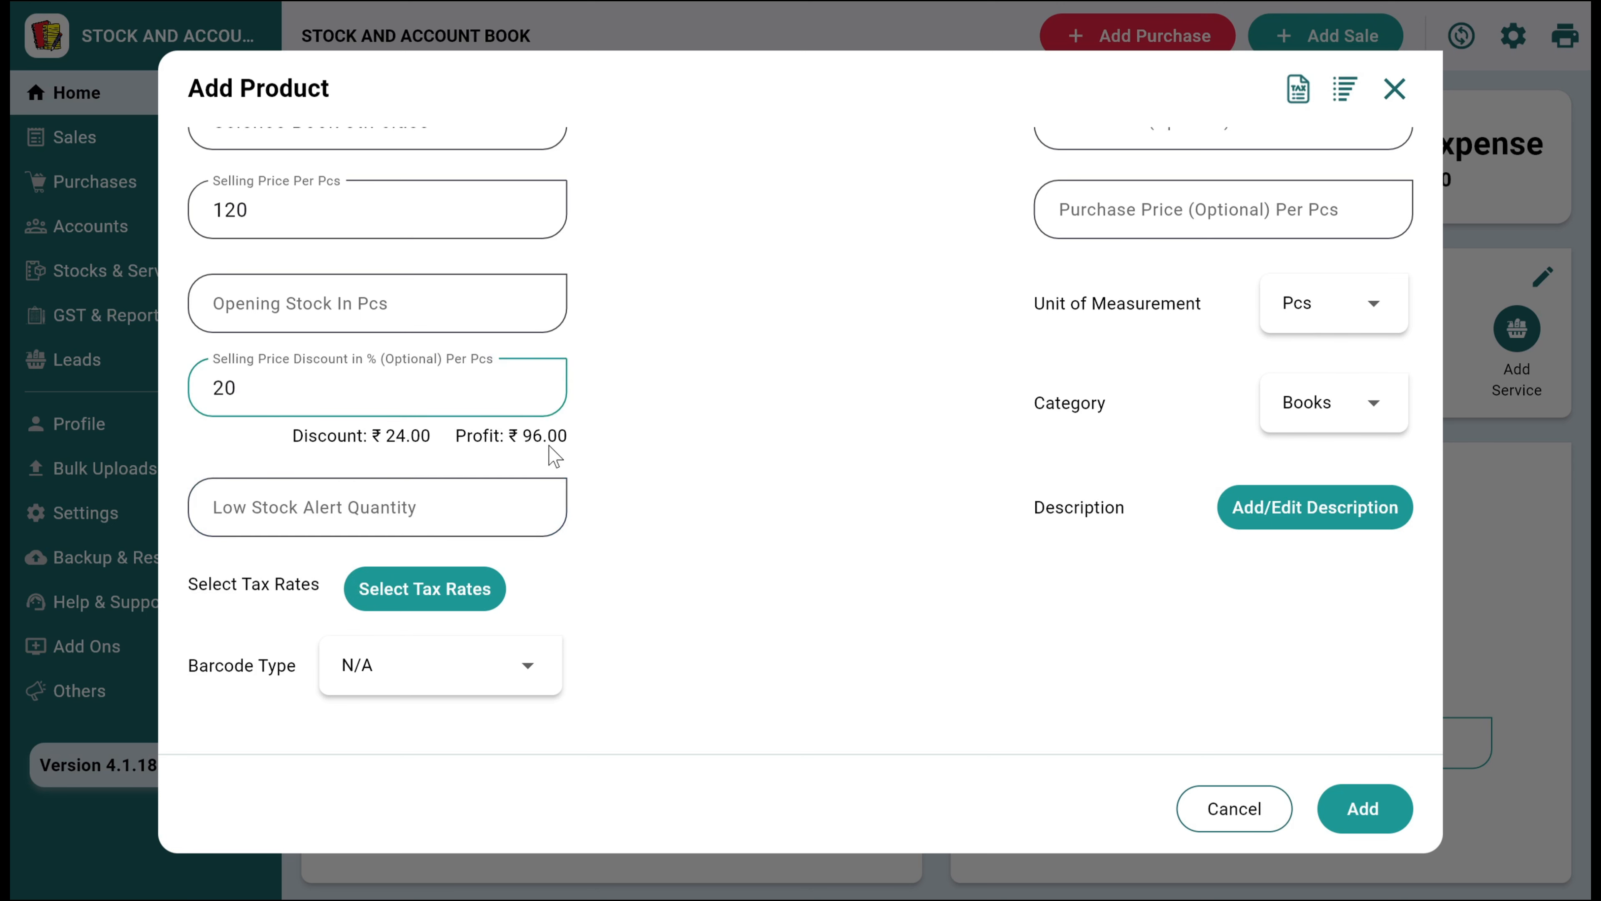
scroll(554, 456, "up", 2)
left_click(1072, 265)
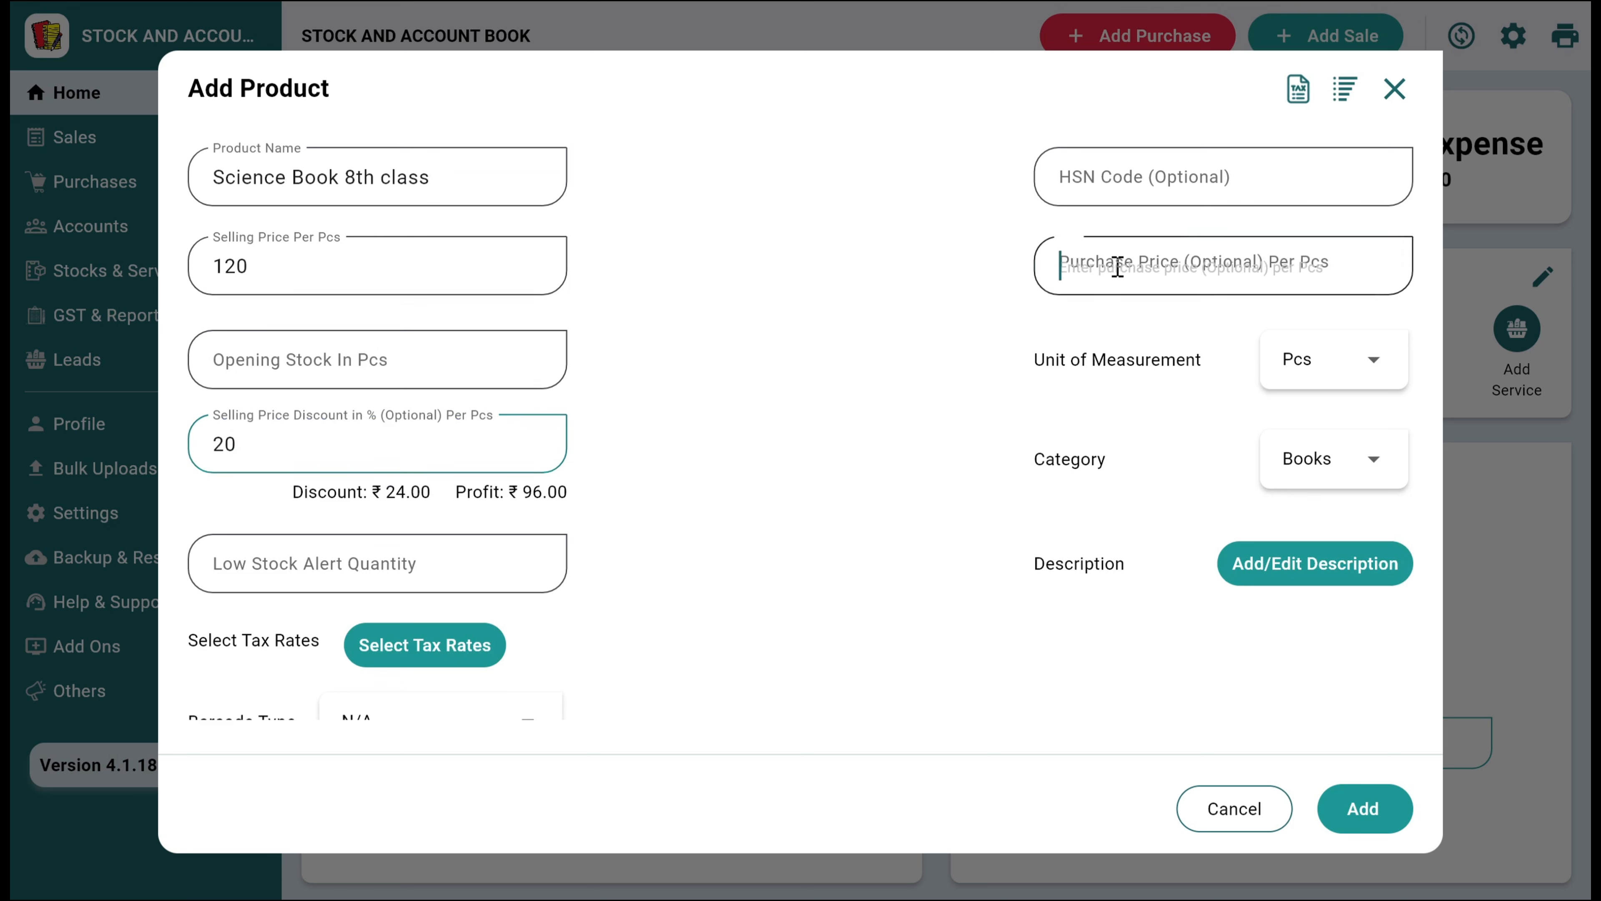
type("30")
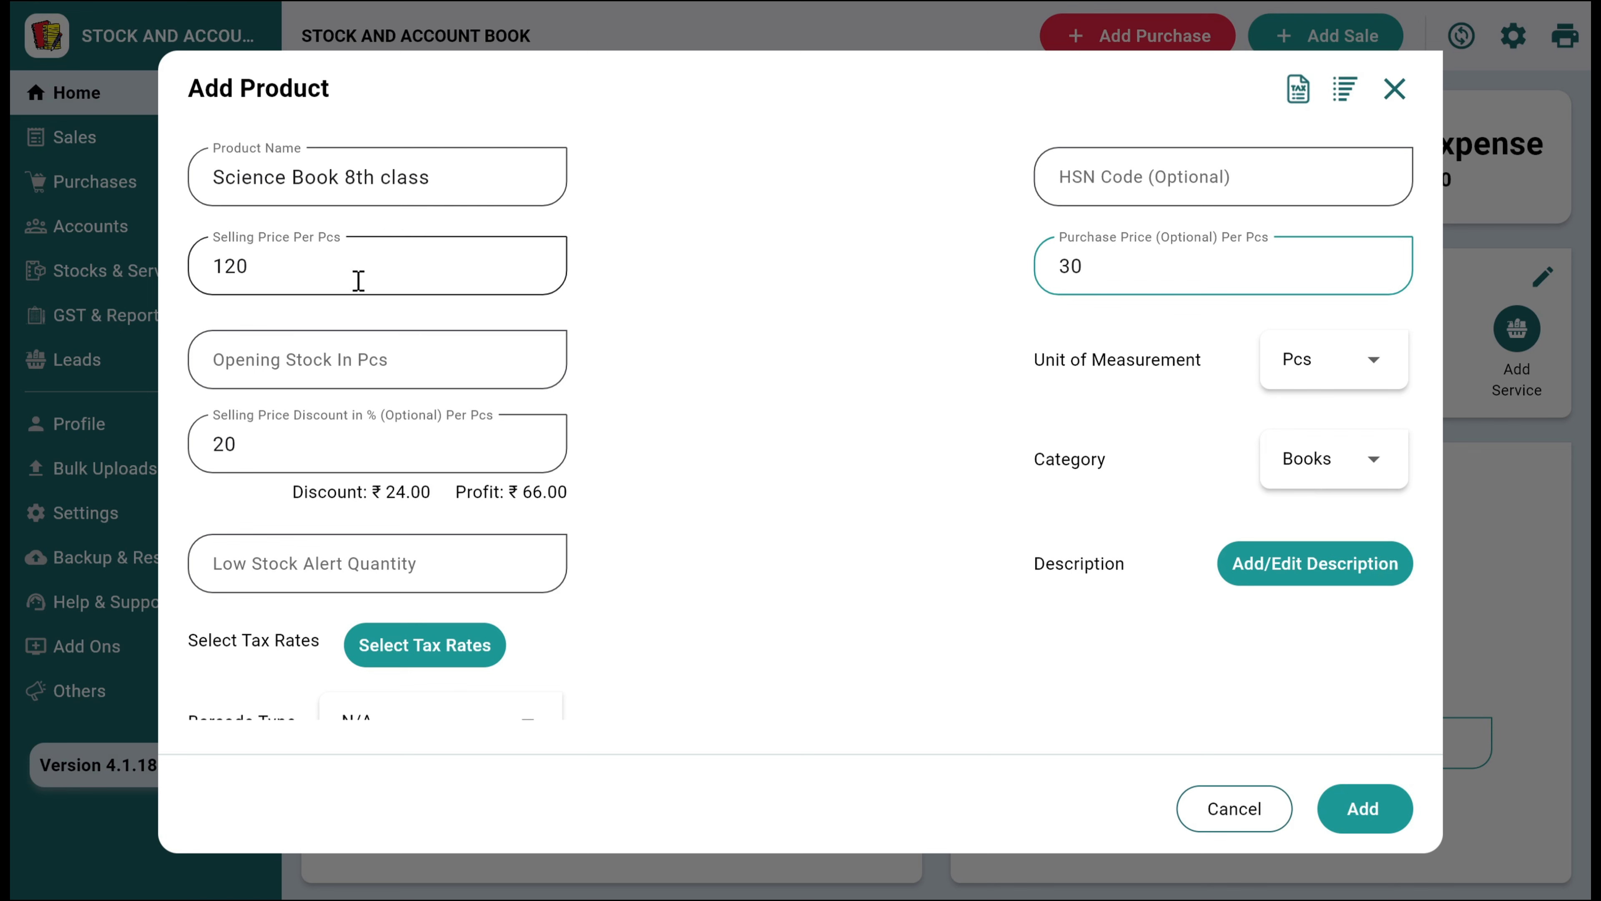
Set the product's low stock alert quantity to 4
scroll(357, 279, "down", 1)
left_click(369, 522)
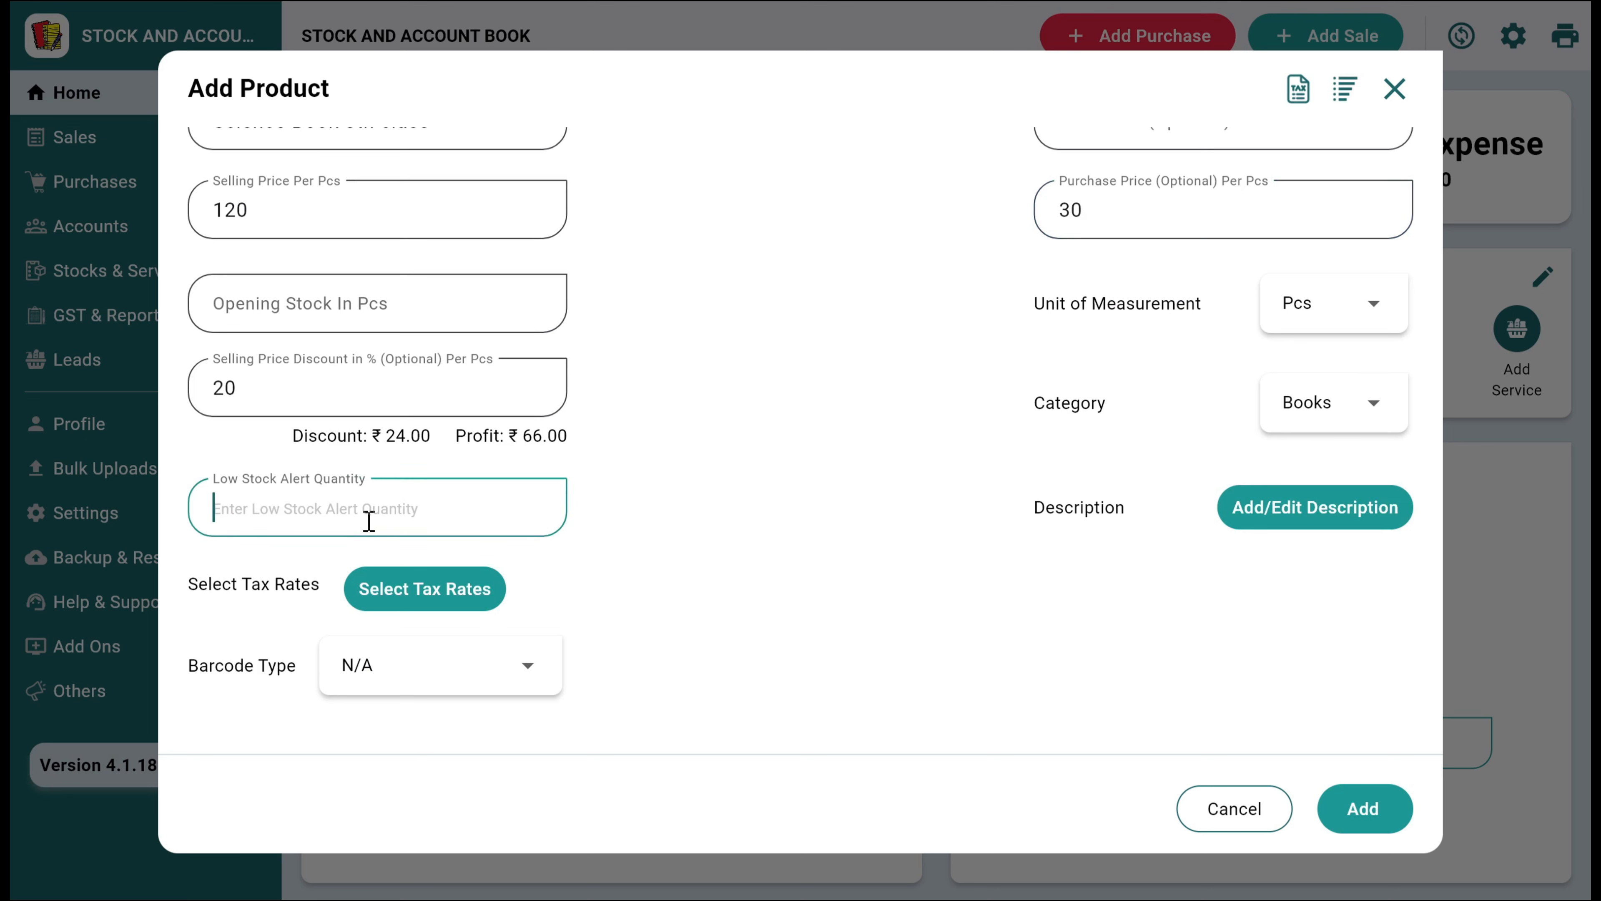
type("4")
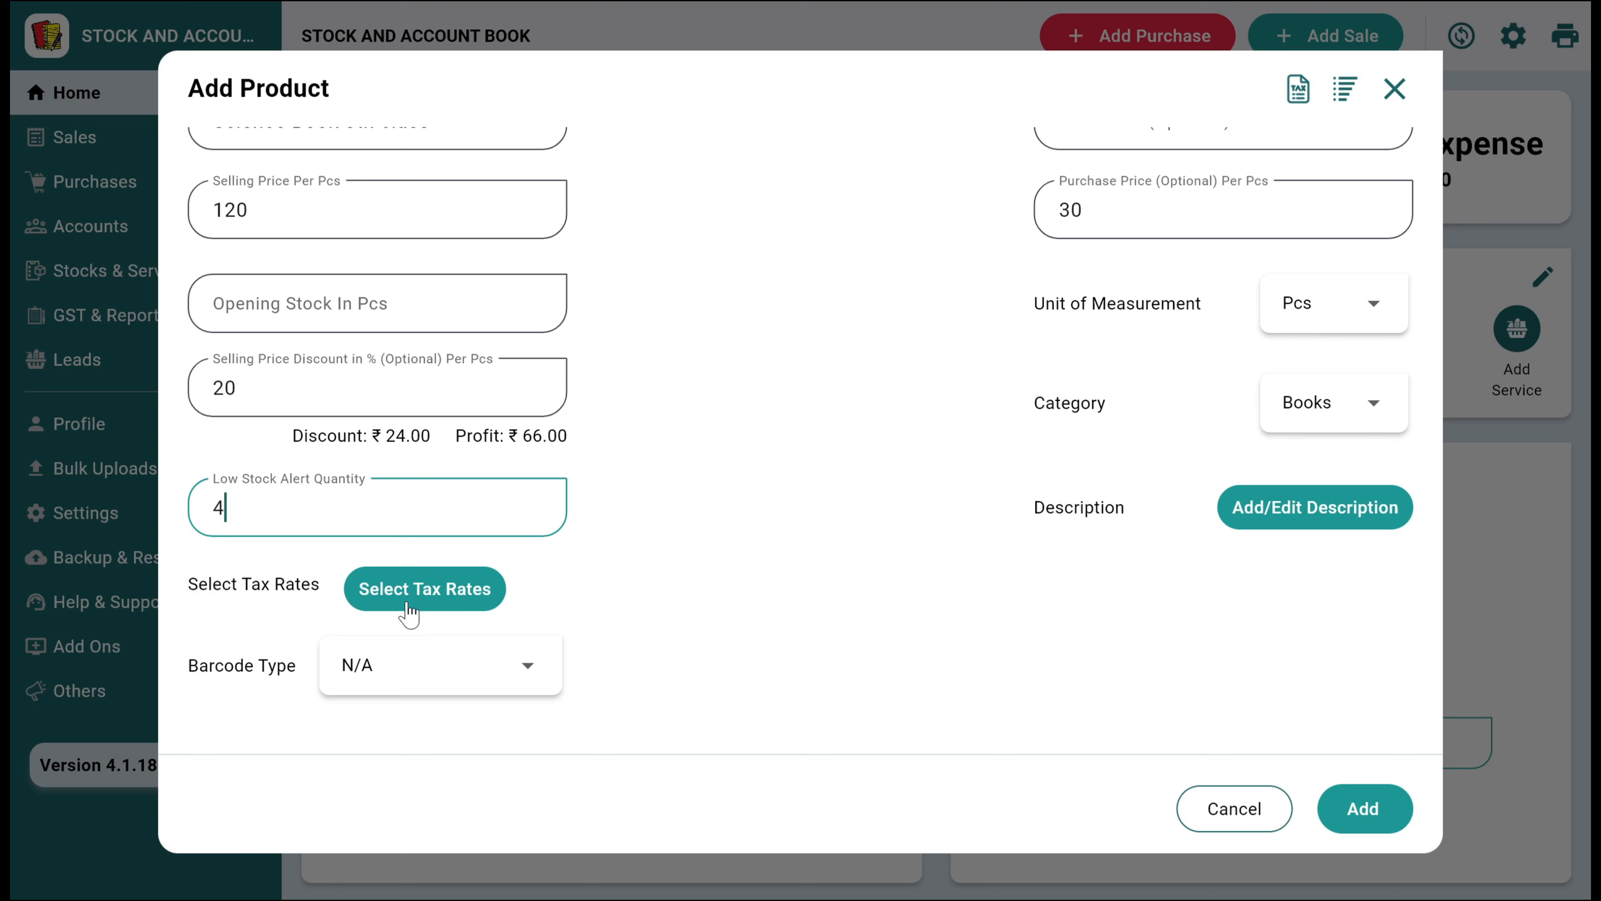
Set the barcode type to Product's Bar/Qr code, with a Common QR/Bar Code for each product
left_click(343, 670)
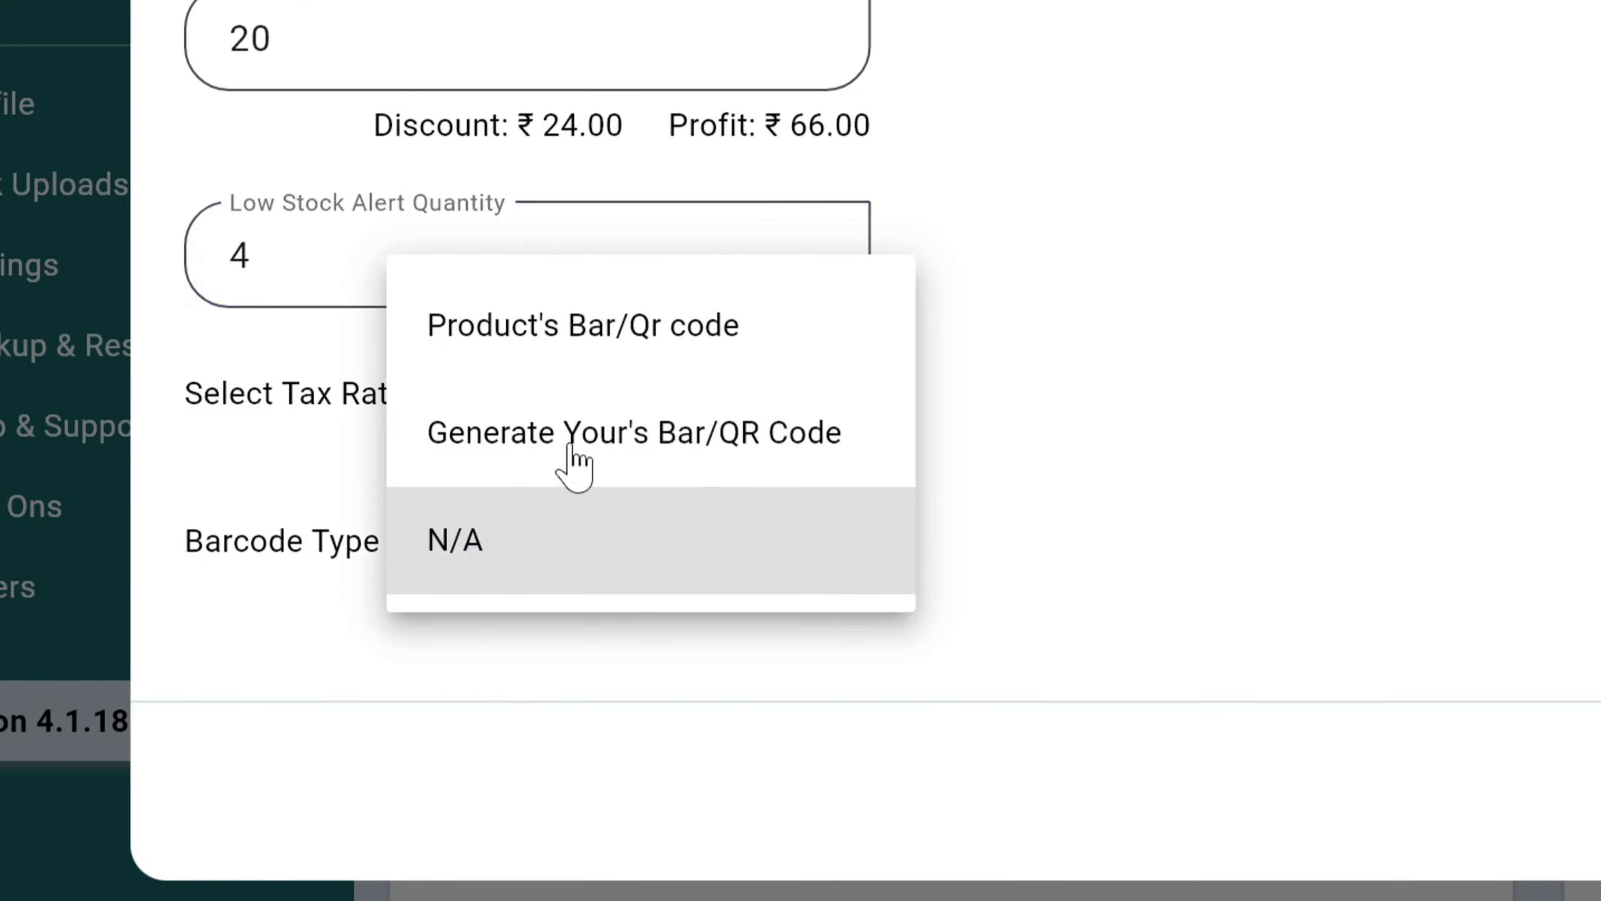
left_click(605, 345)
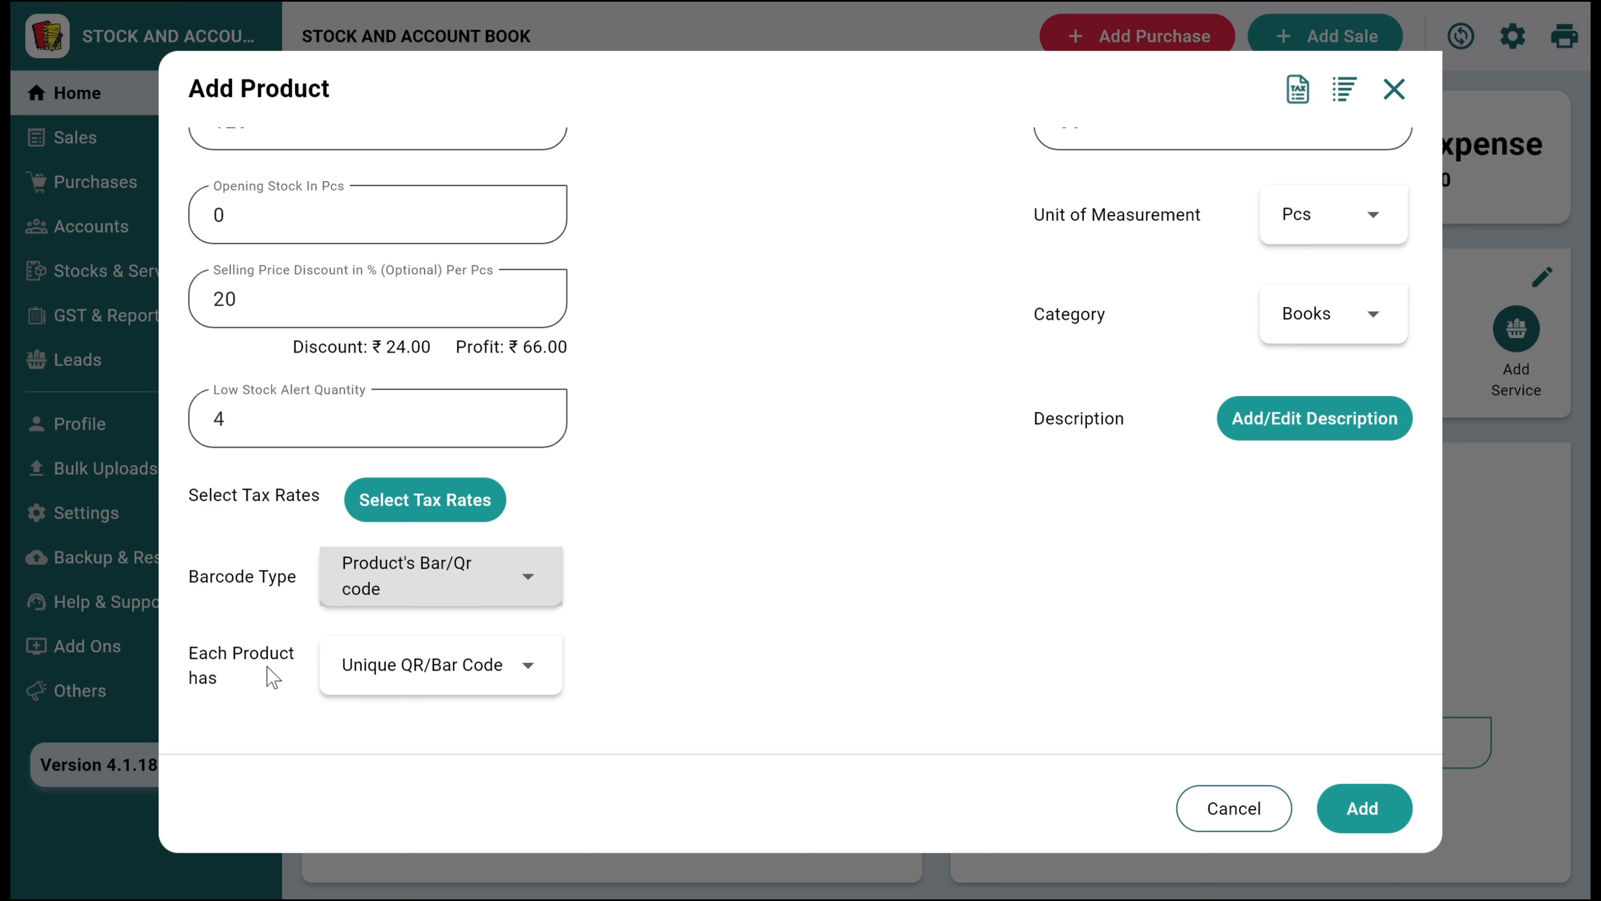
left_click(390, 677)
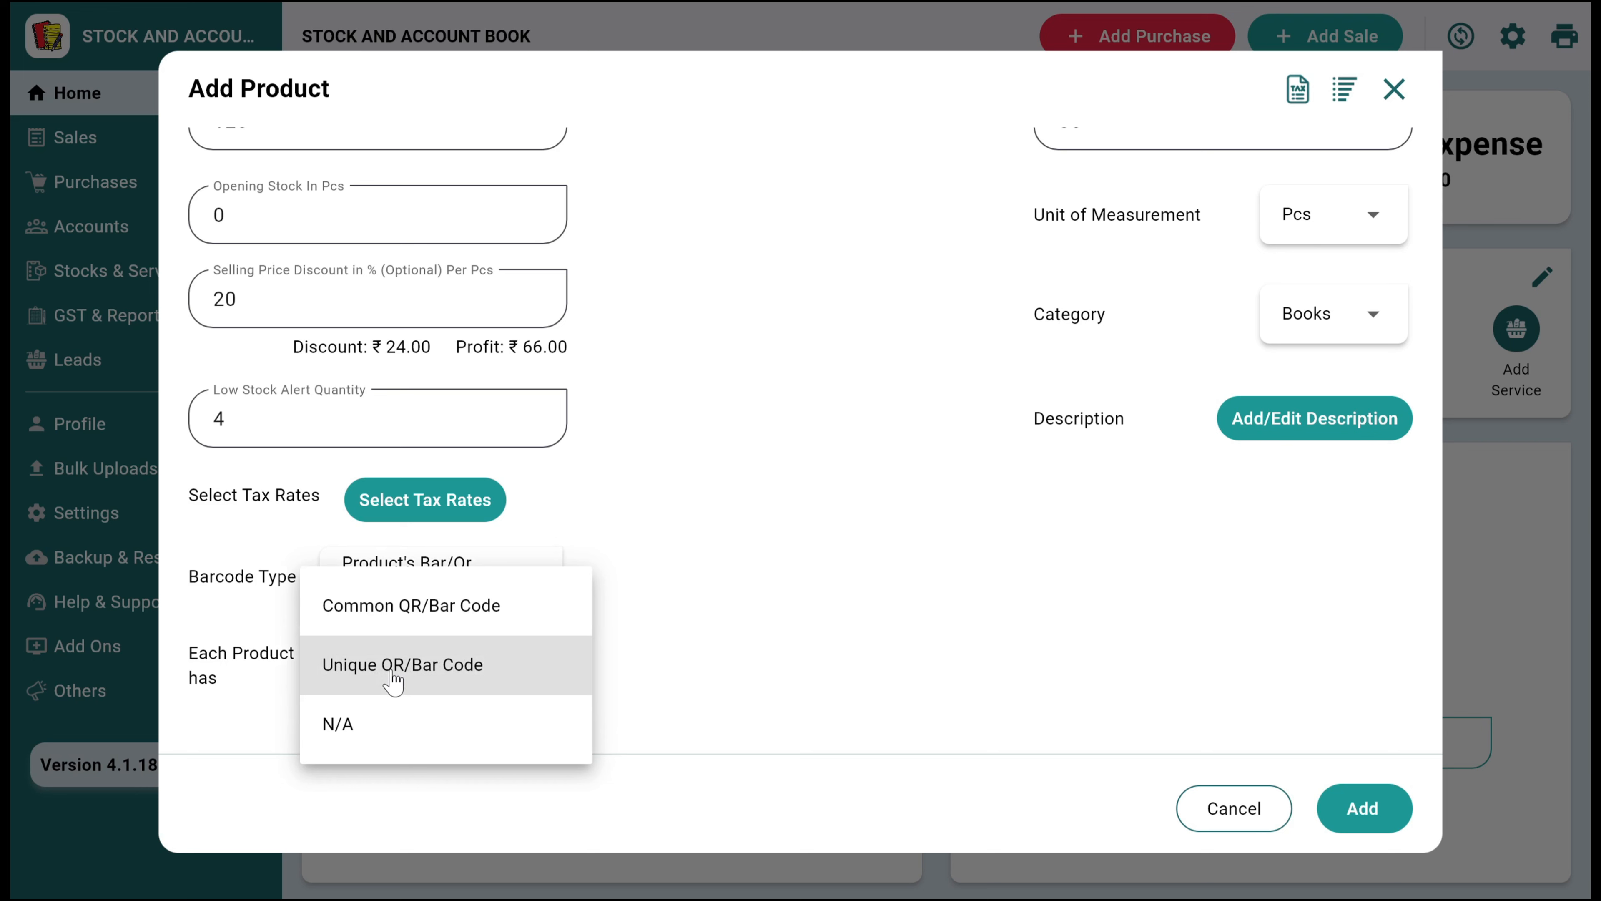
left_click(452, 622)
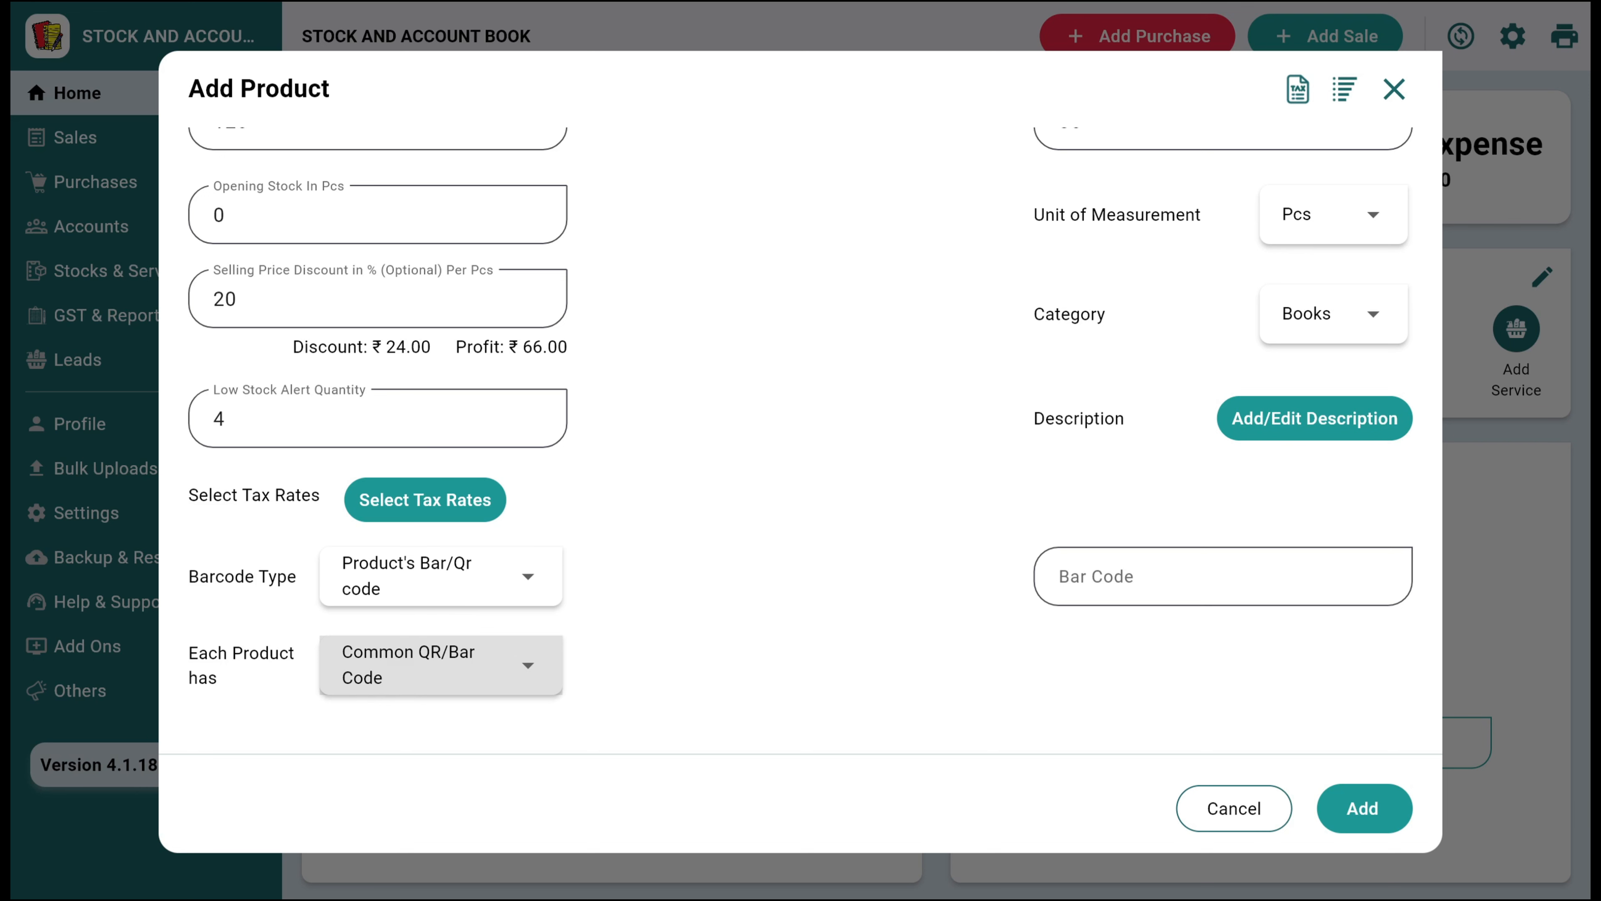
Try ABC001 as the product's barcode and clear the barcode field again
left_click(1098, 600)
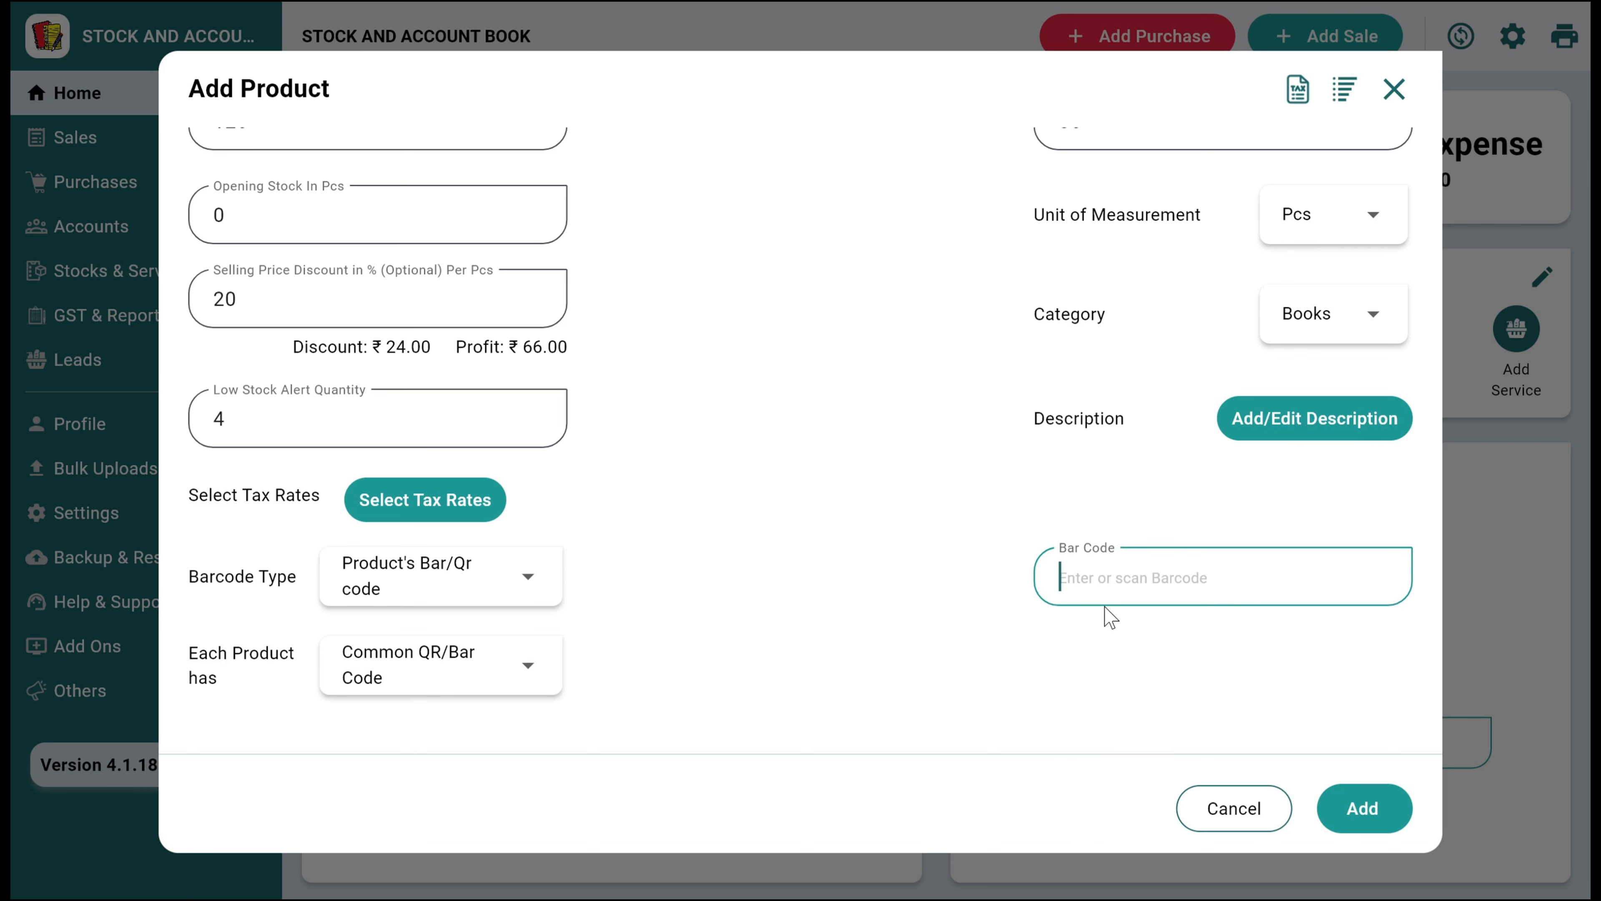
type("ABC001")
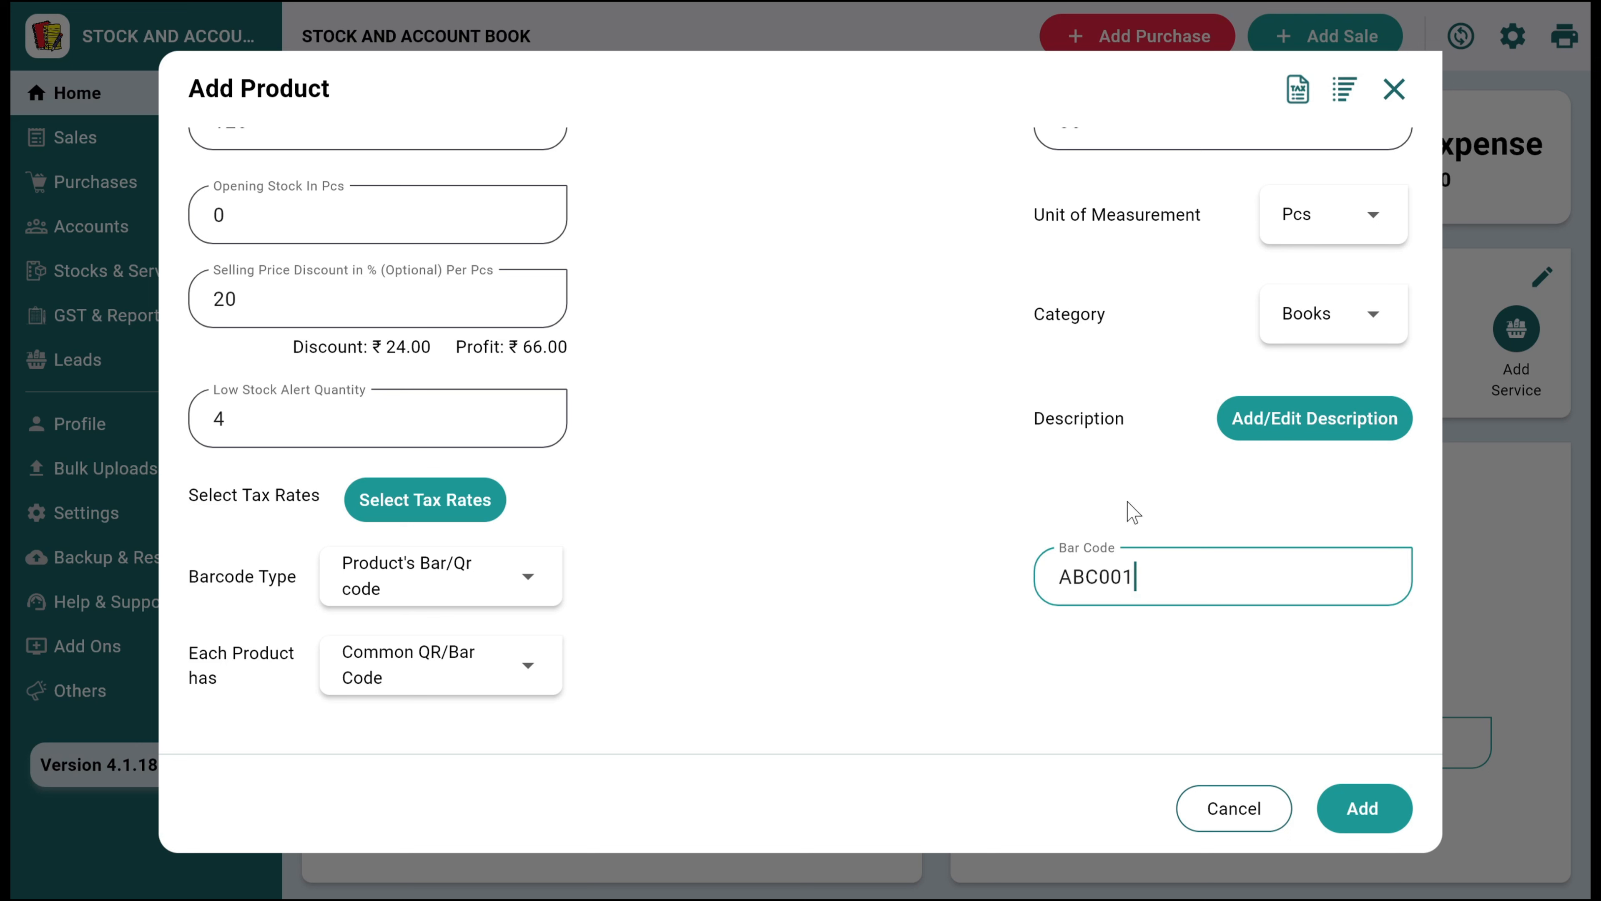
left_click_drag(1181, 583, 1053, 576)
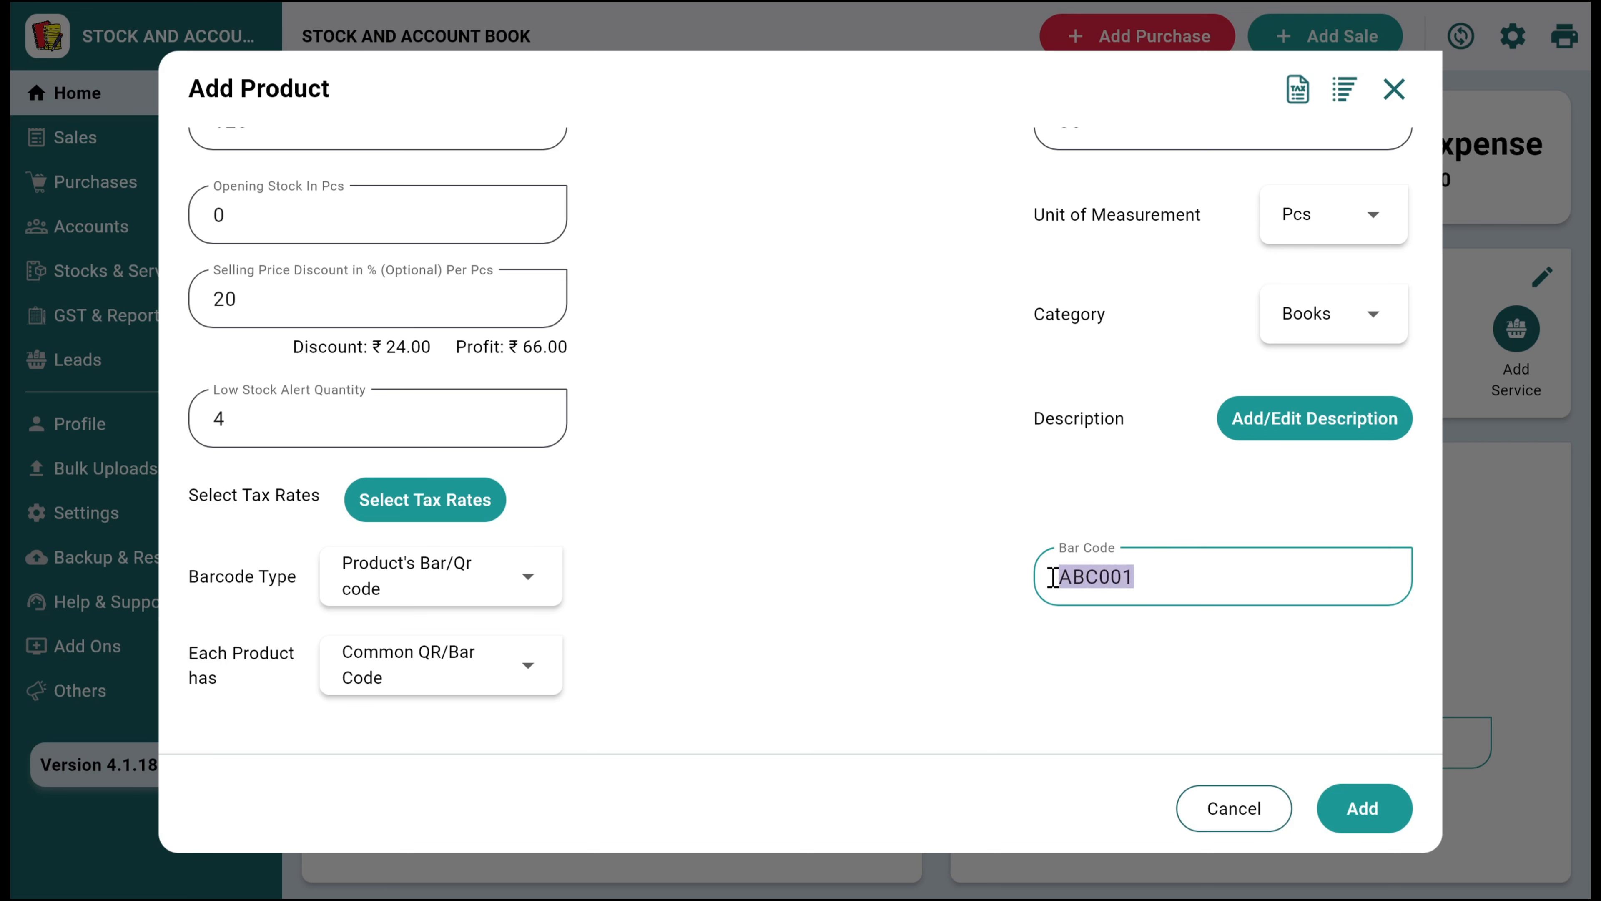
key("BackSpace")
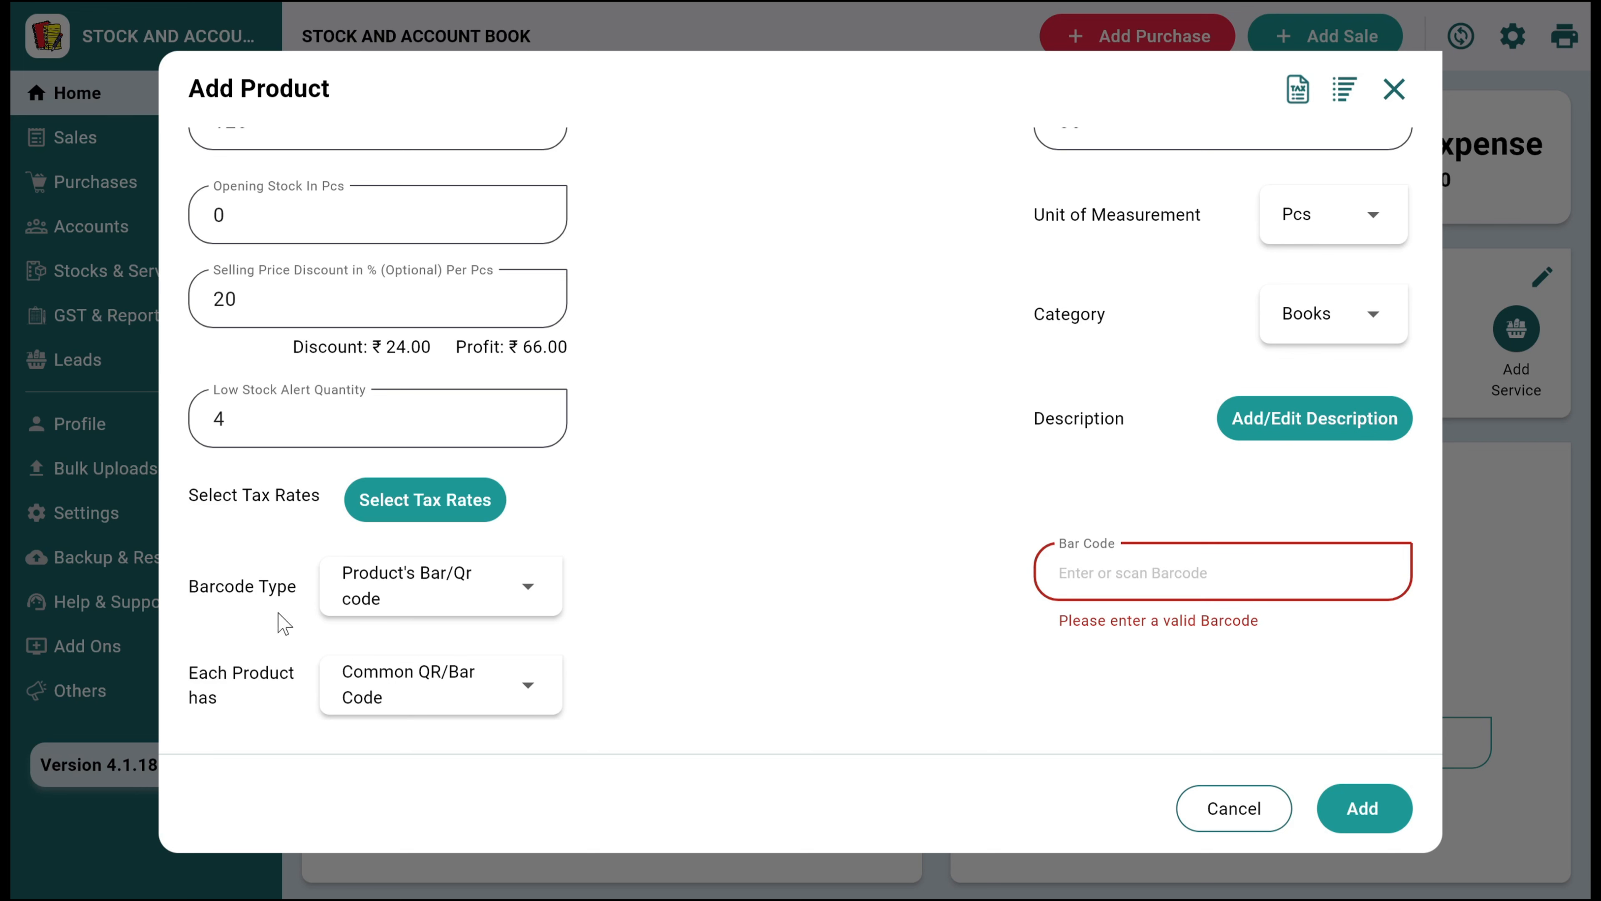
key("Return")
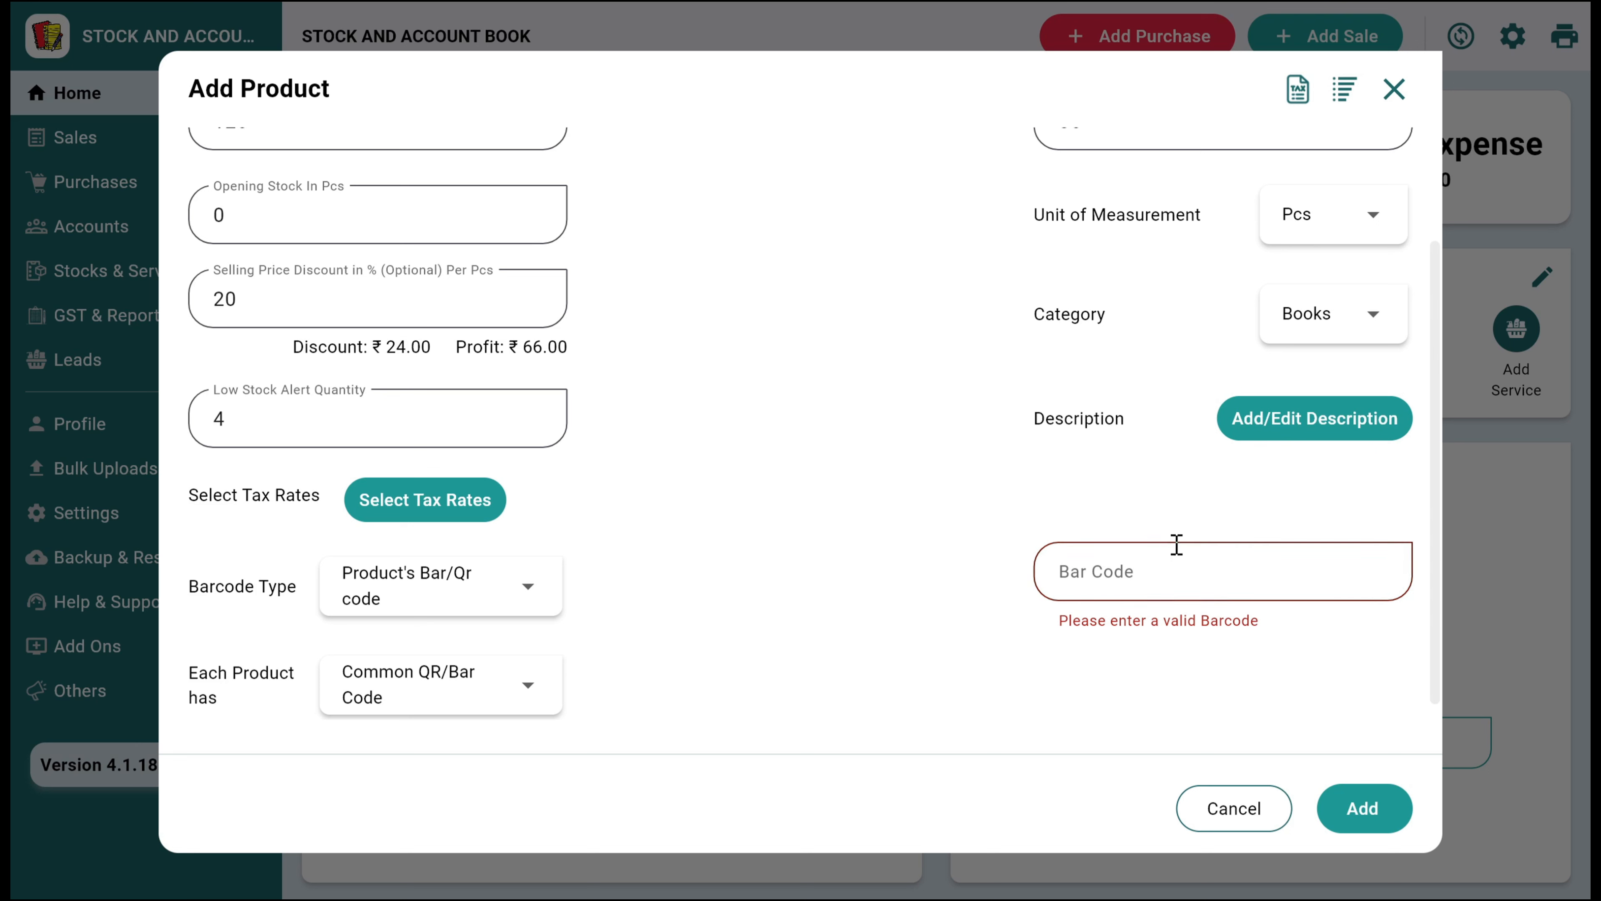
left_click(1180, 571)
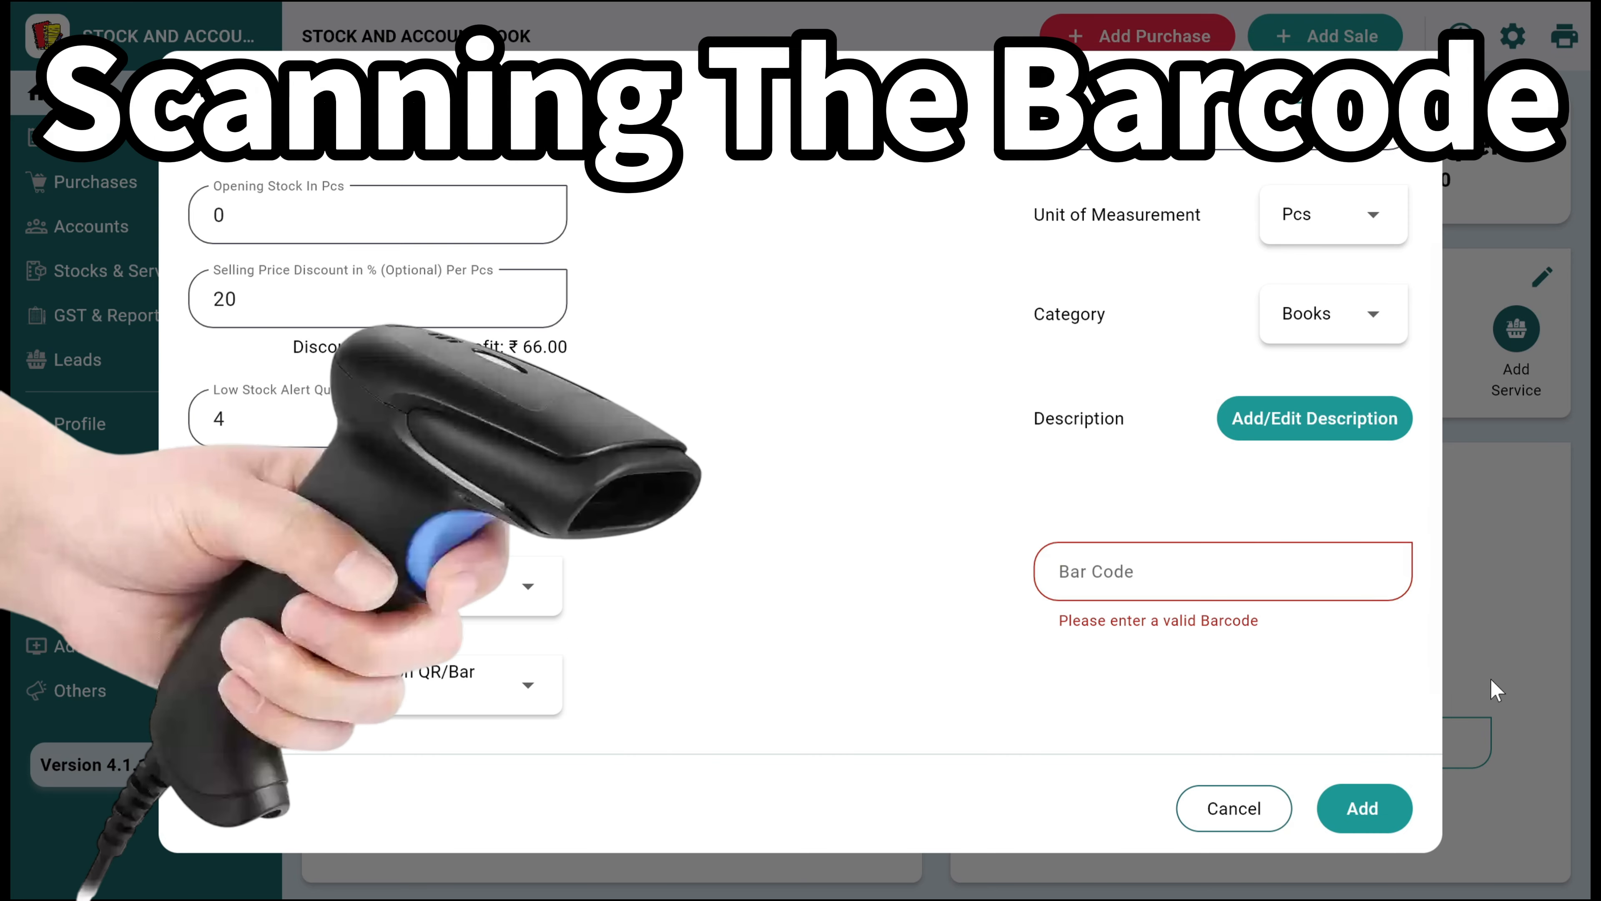
left_click(1279, 594)
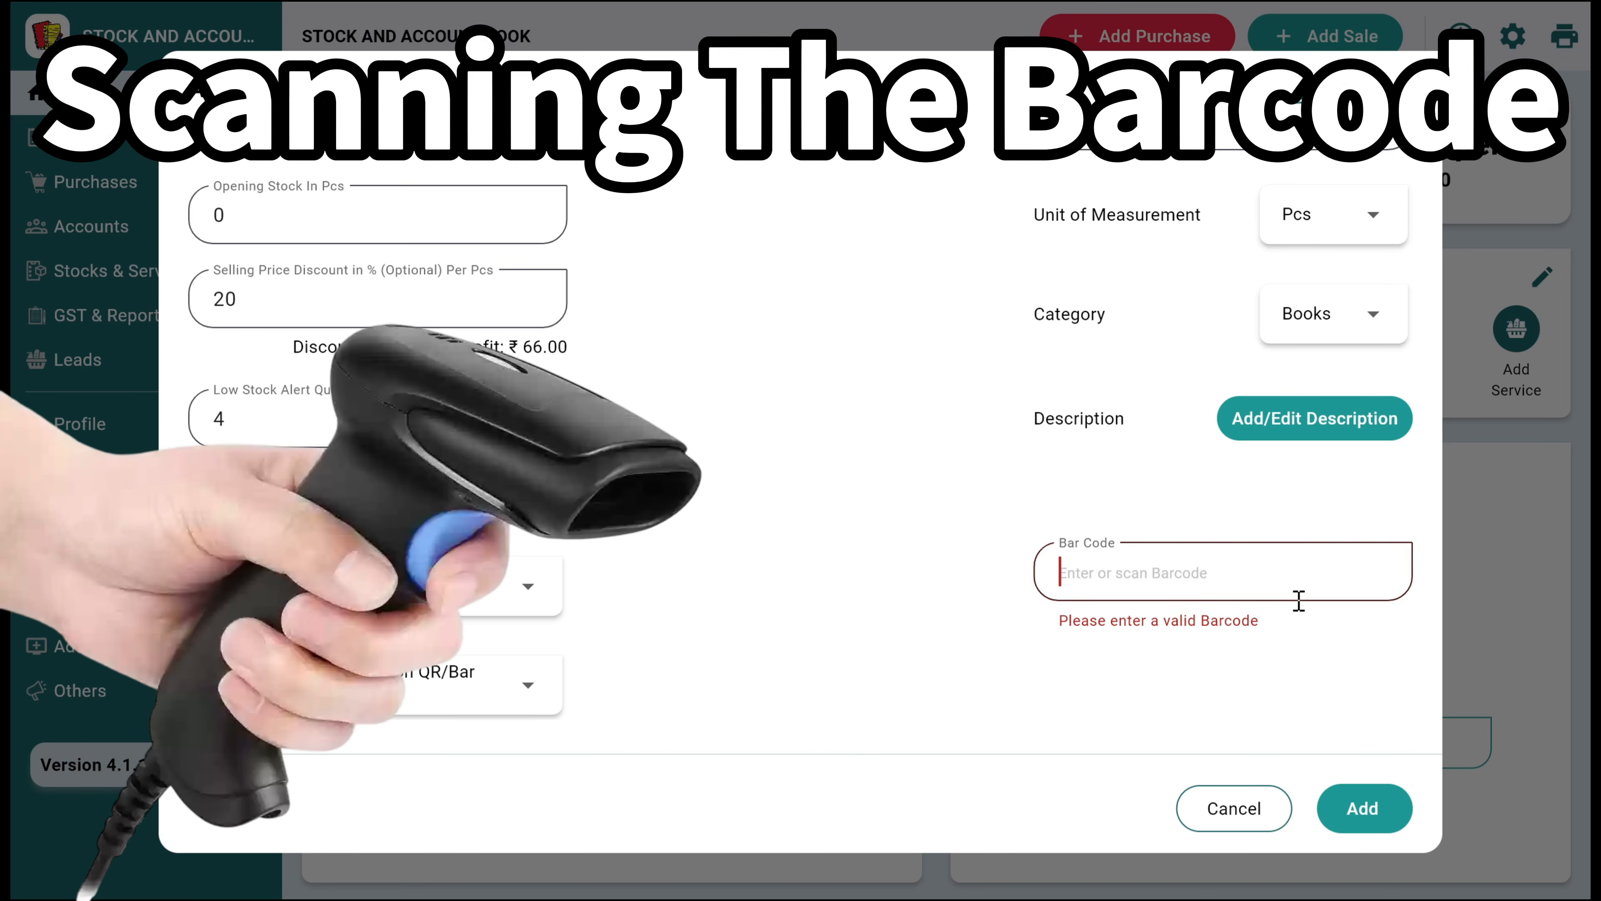
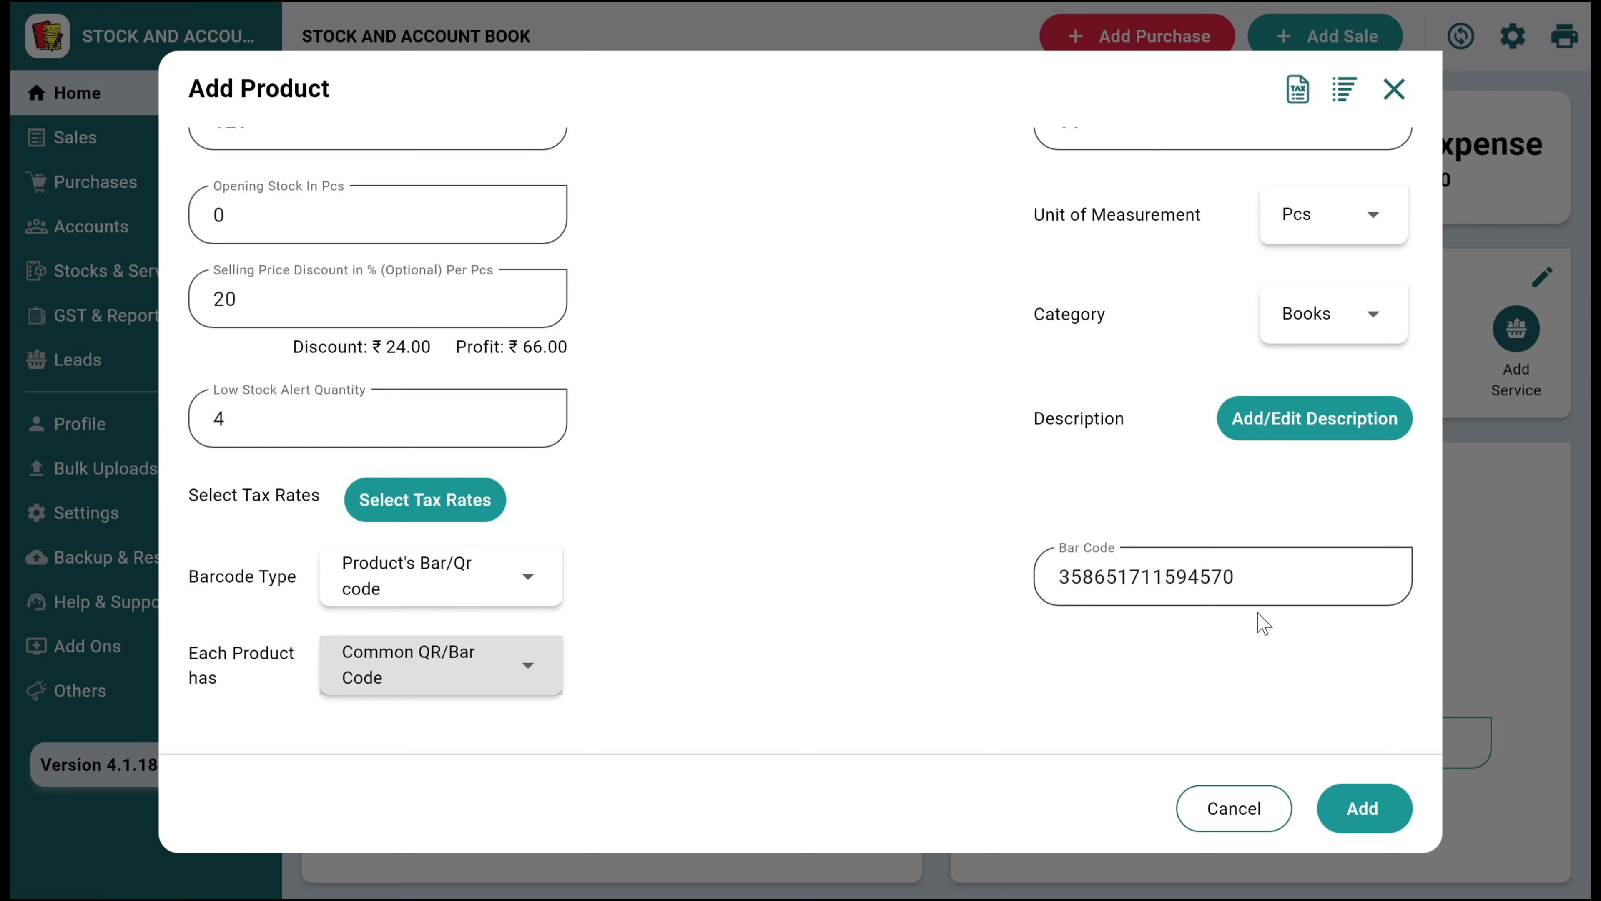
Save the 8th class book product and start a new product named "Science 10th class"
left_click(1365, 809)
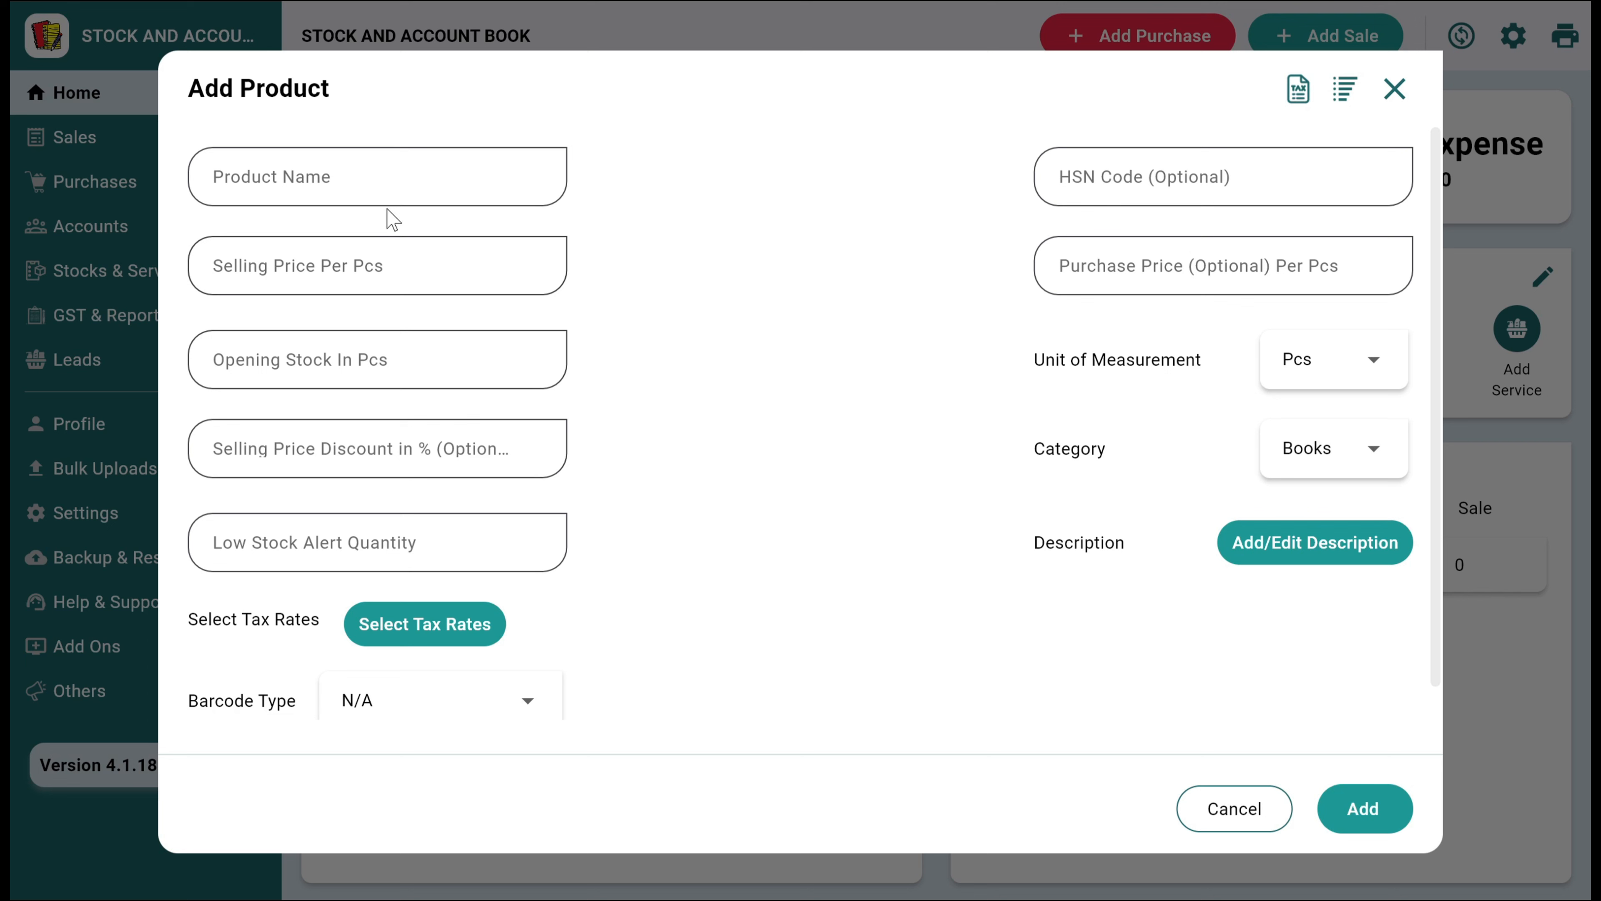
left_click(362, 169)
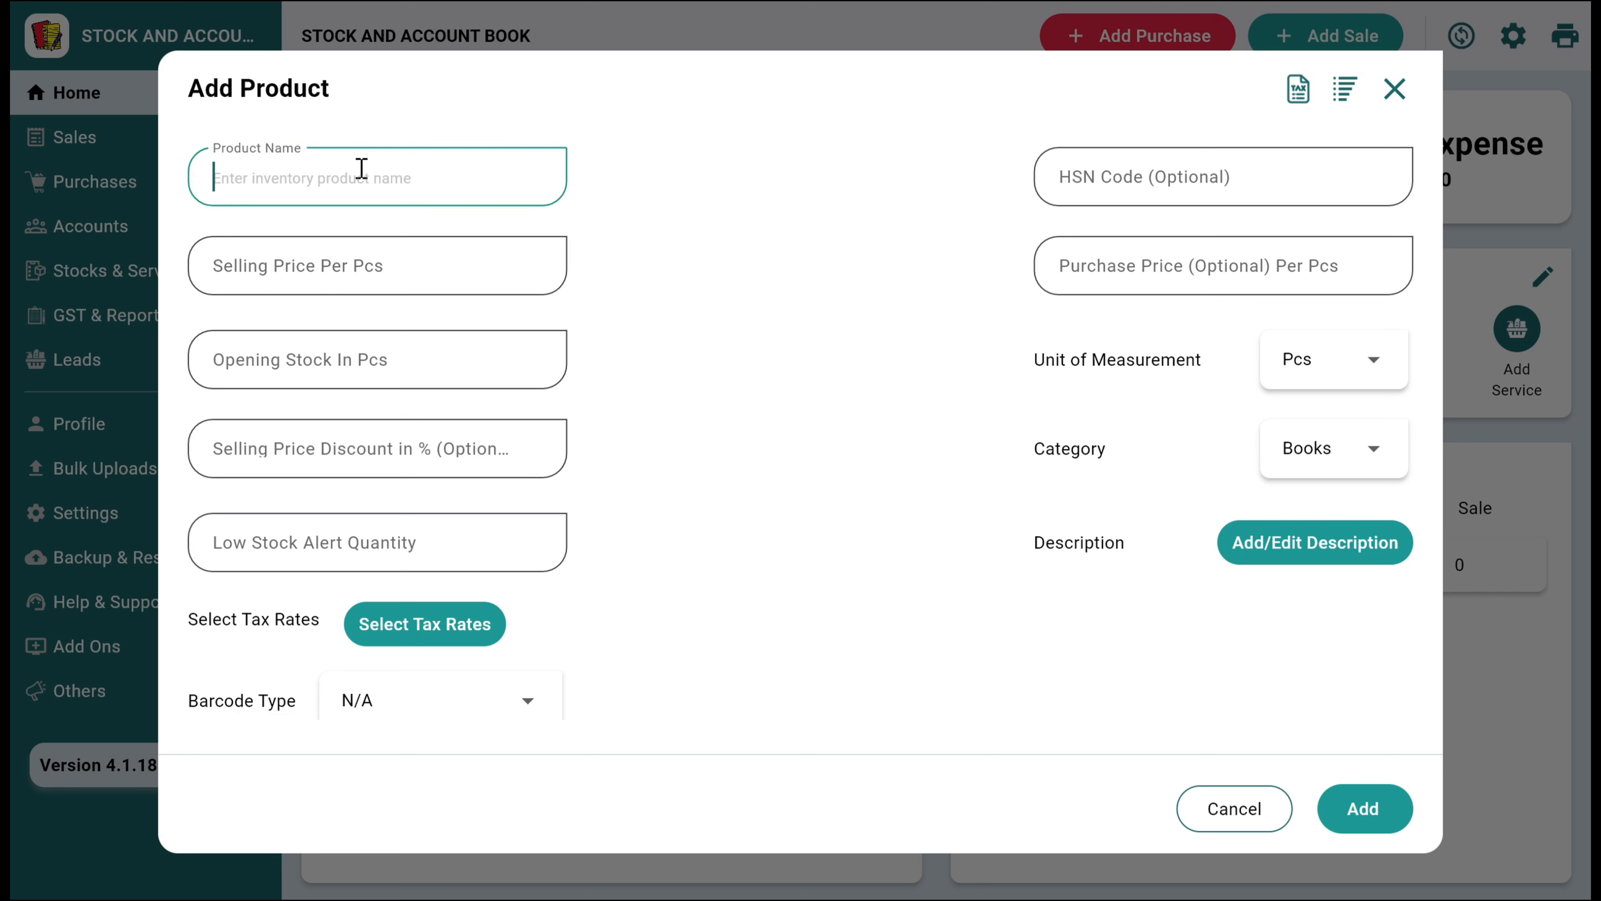
type("Science ")
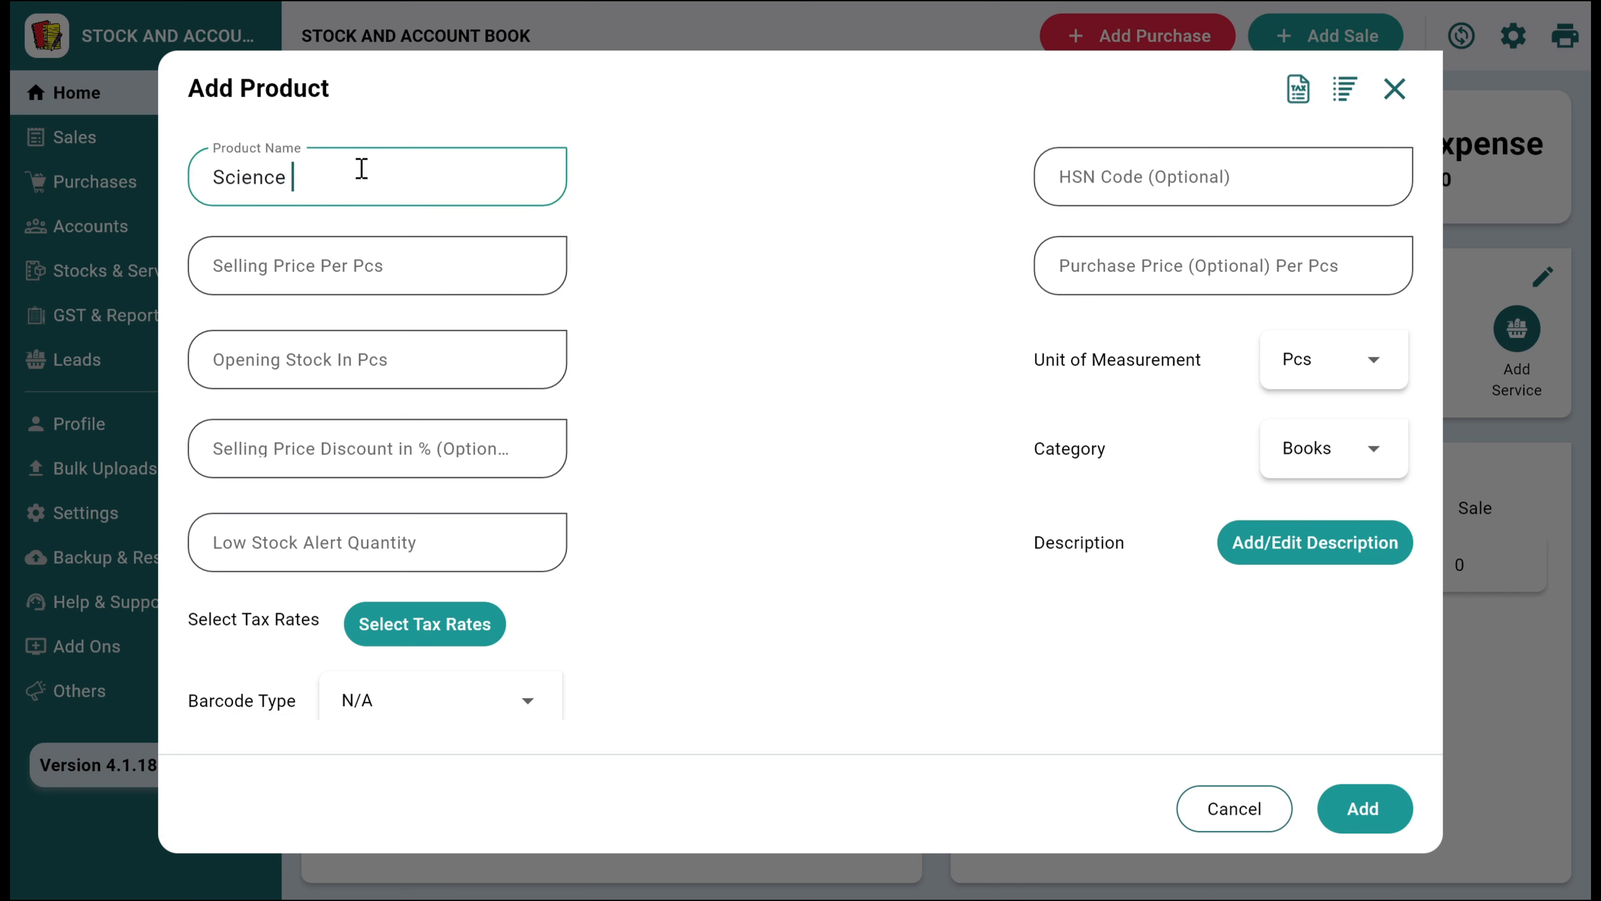
type("10th class")
key("Tab")
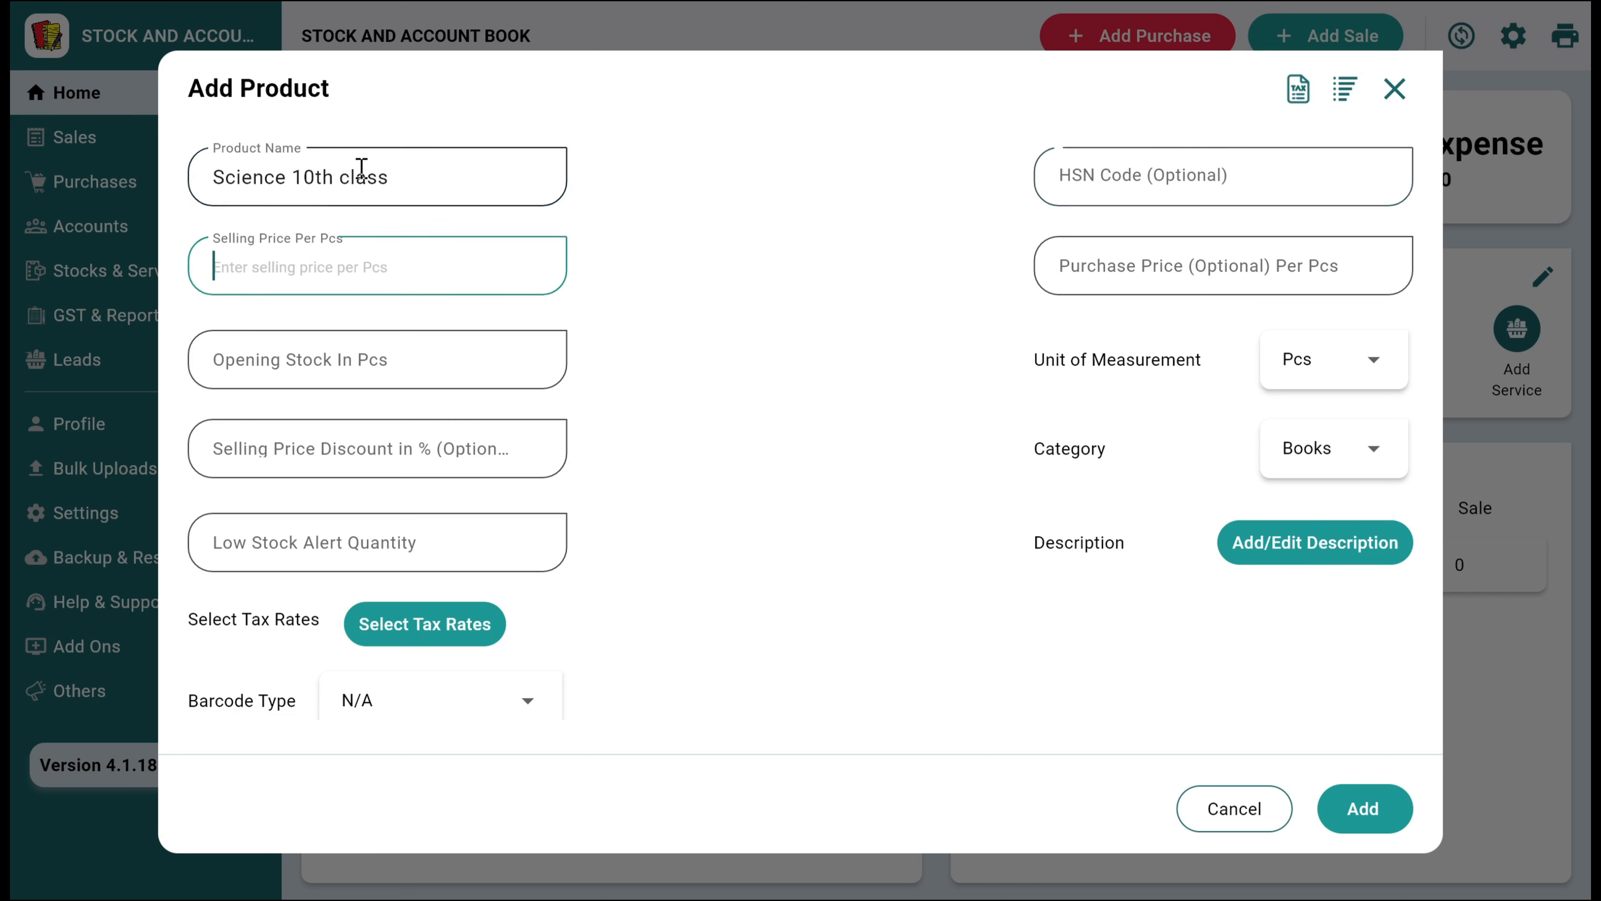
Set the new product's selling price to 150 and its purchase price to 50 per piece
type("150")
key("Tab")
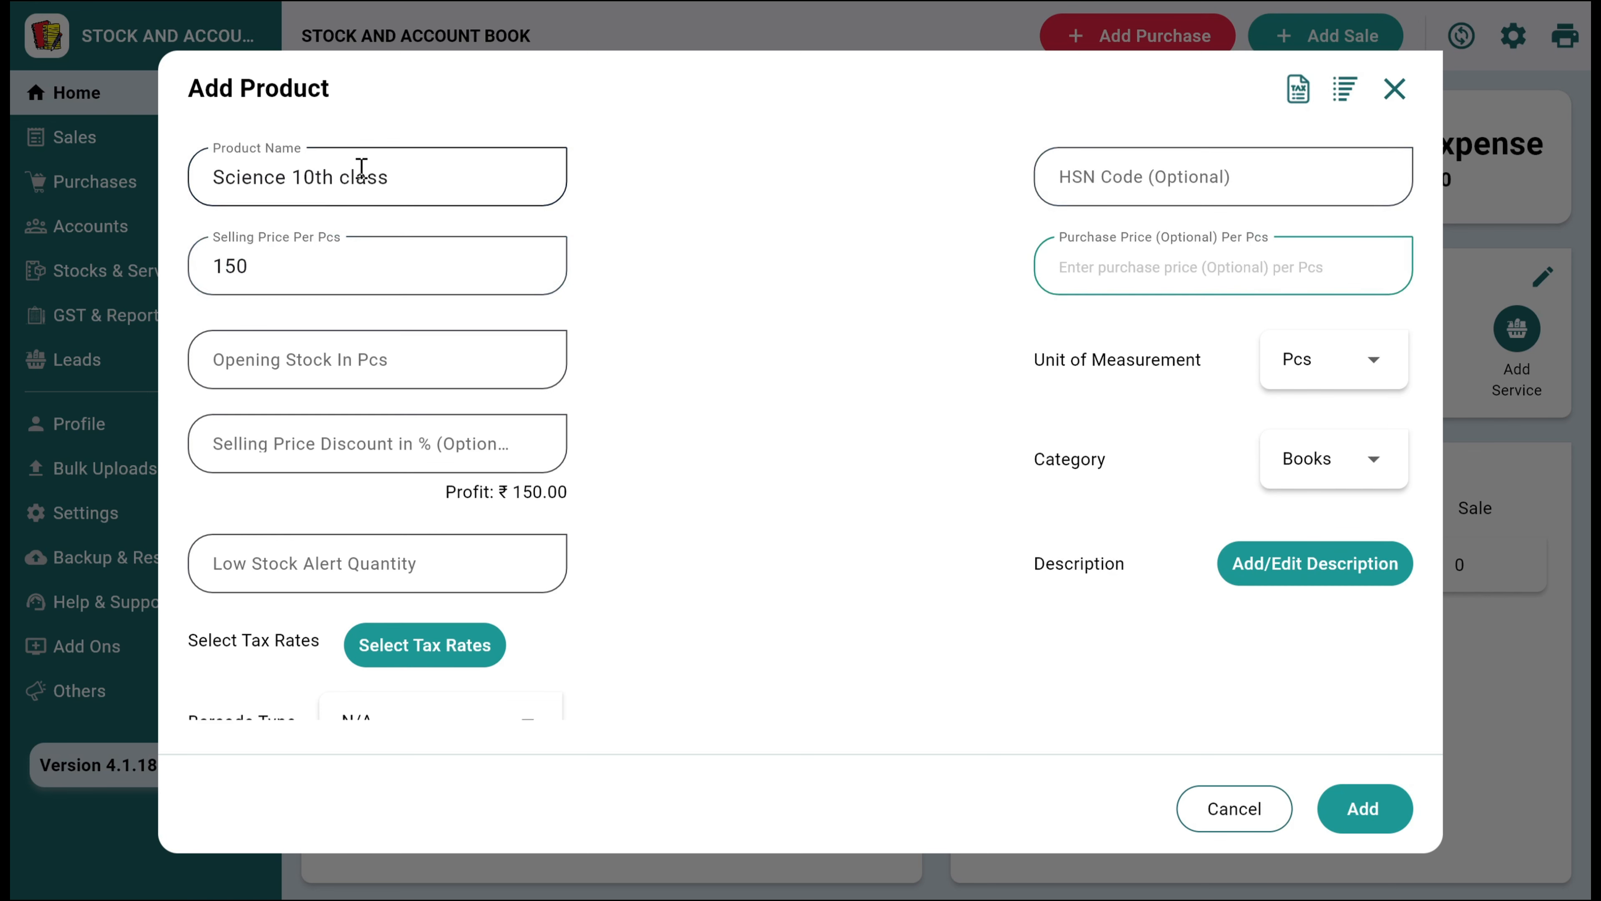
type("50")
key("Tab")
key("Tab")
key("Tab")
key("Tab")
key("Tab")
key("Tab")
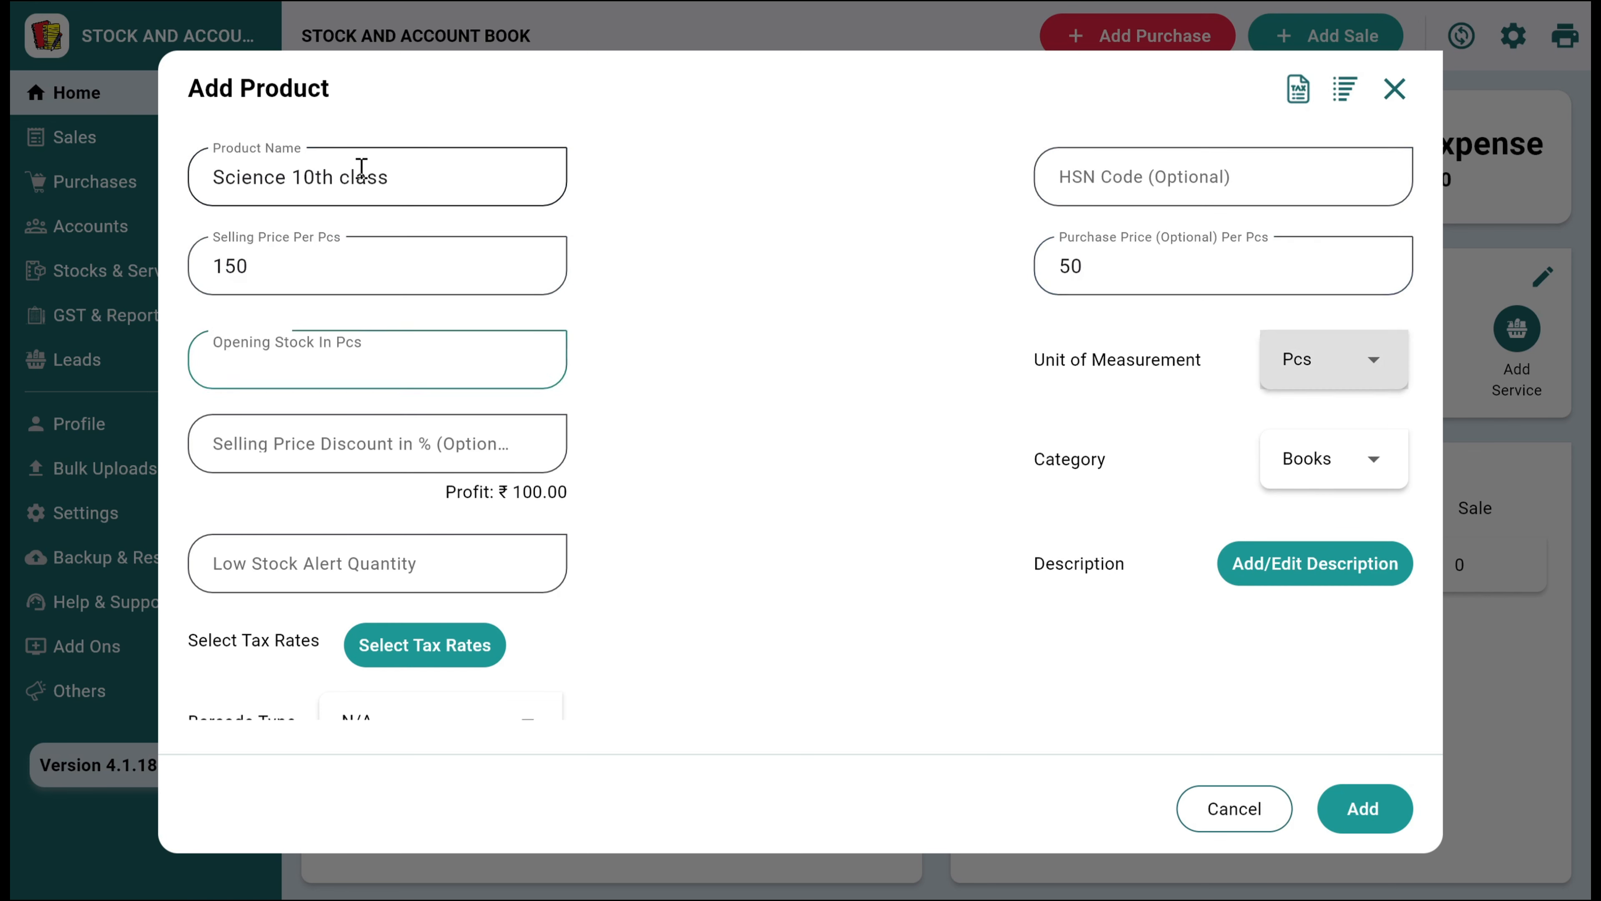
Set the barcode type to Generate Your's Bar/QR Code with a Common QR/Bar Code for each product, and add the product
scroll(517, 486, "down", 1)
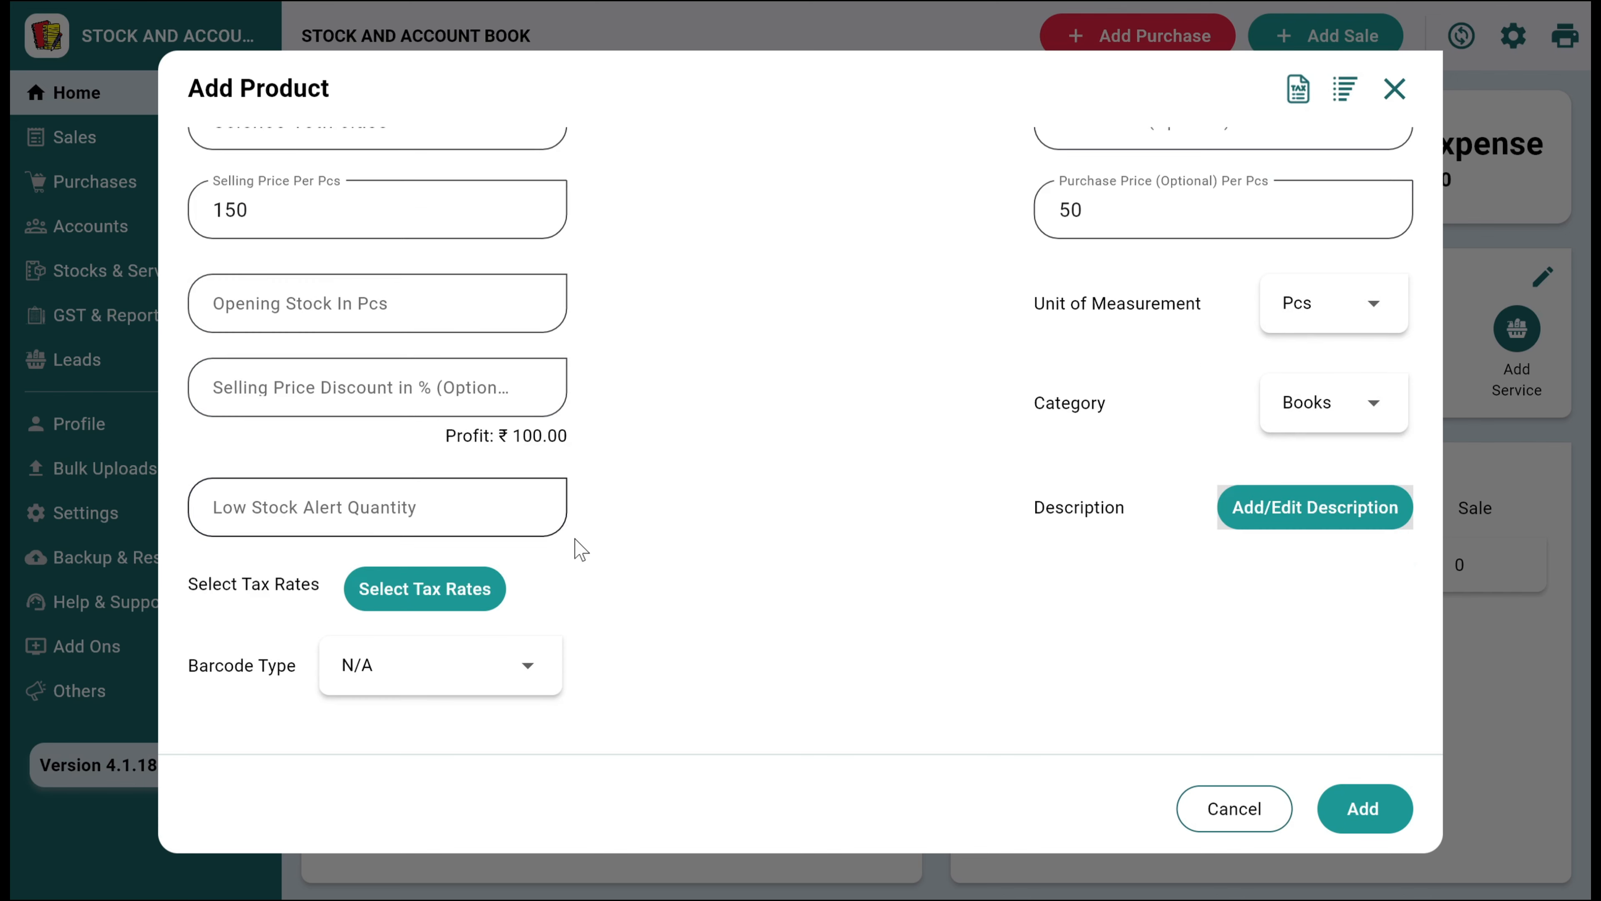
left_click(415, 665)
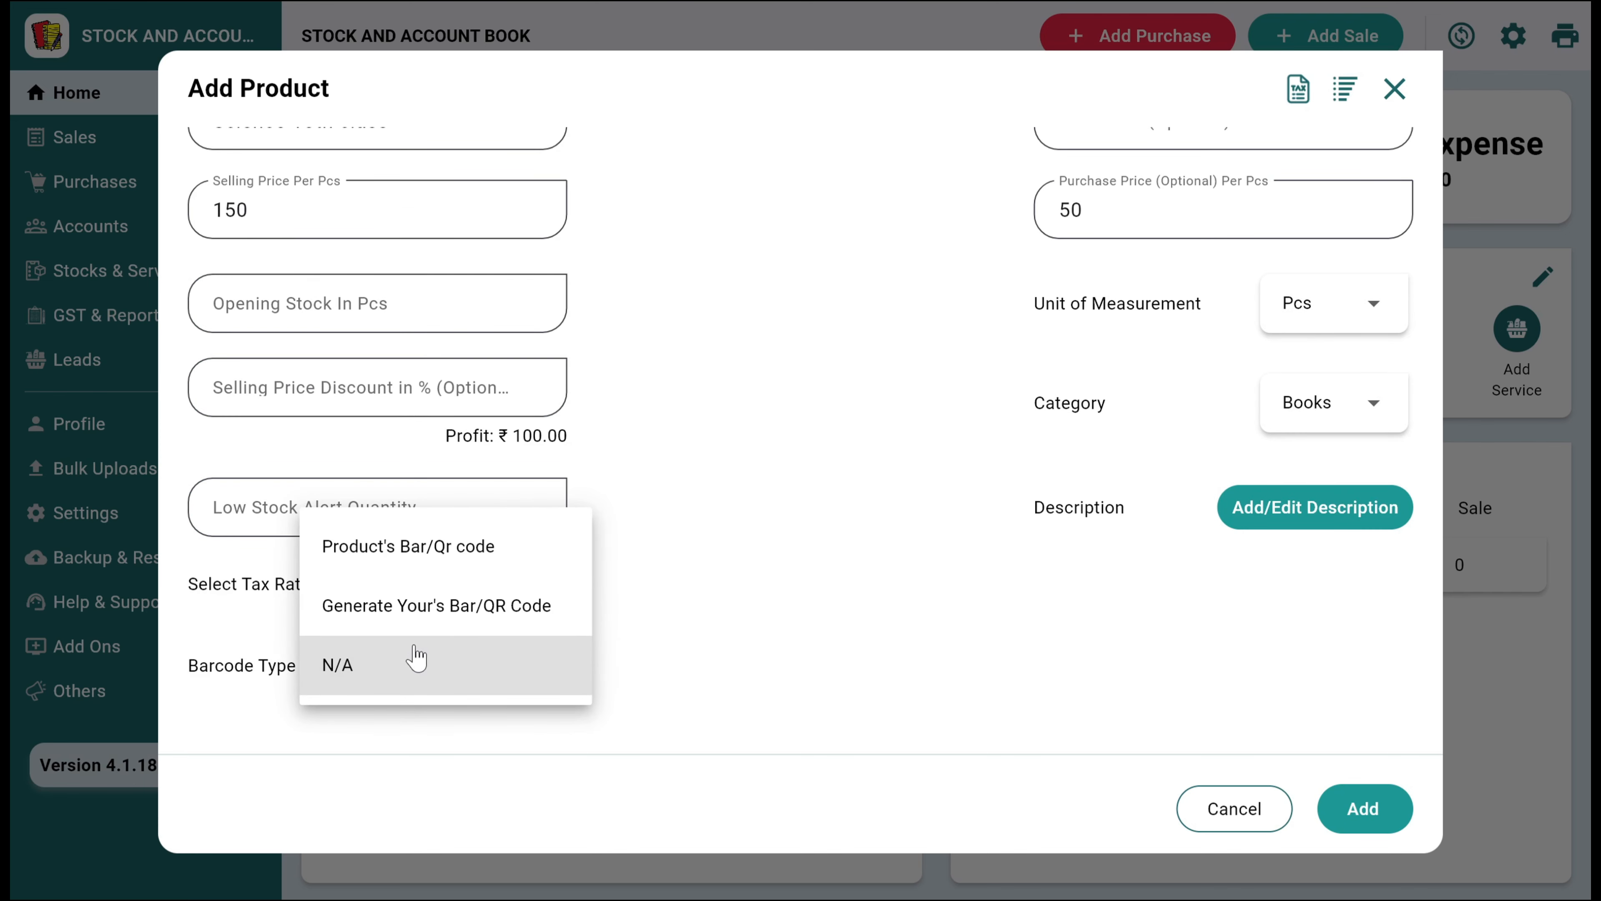
left_click(426, 603)
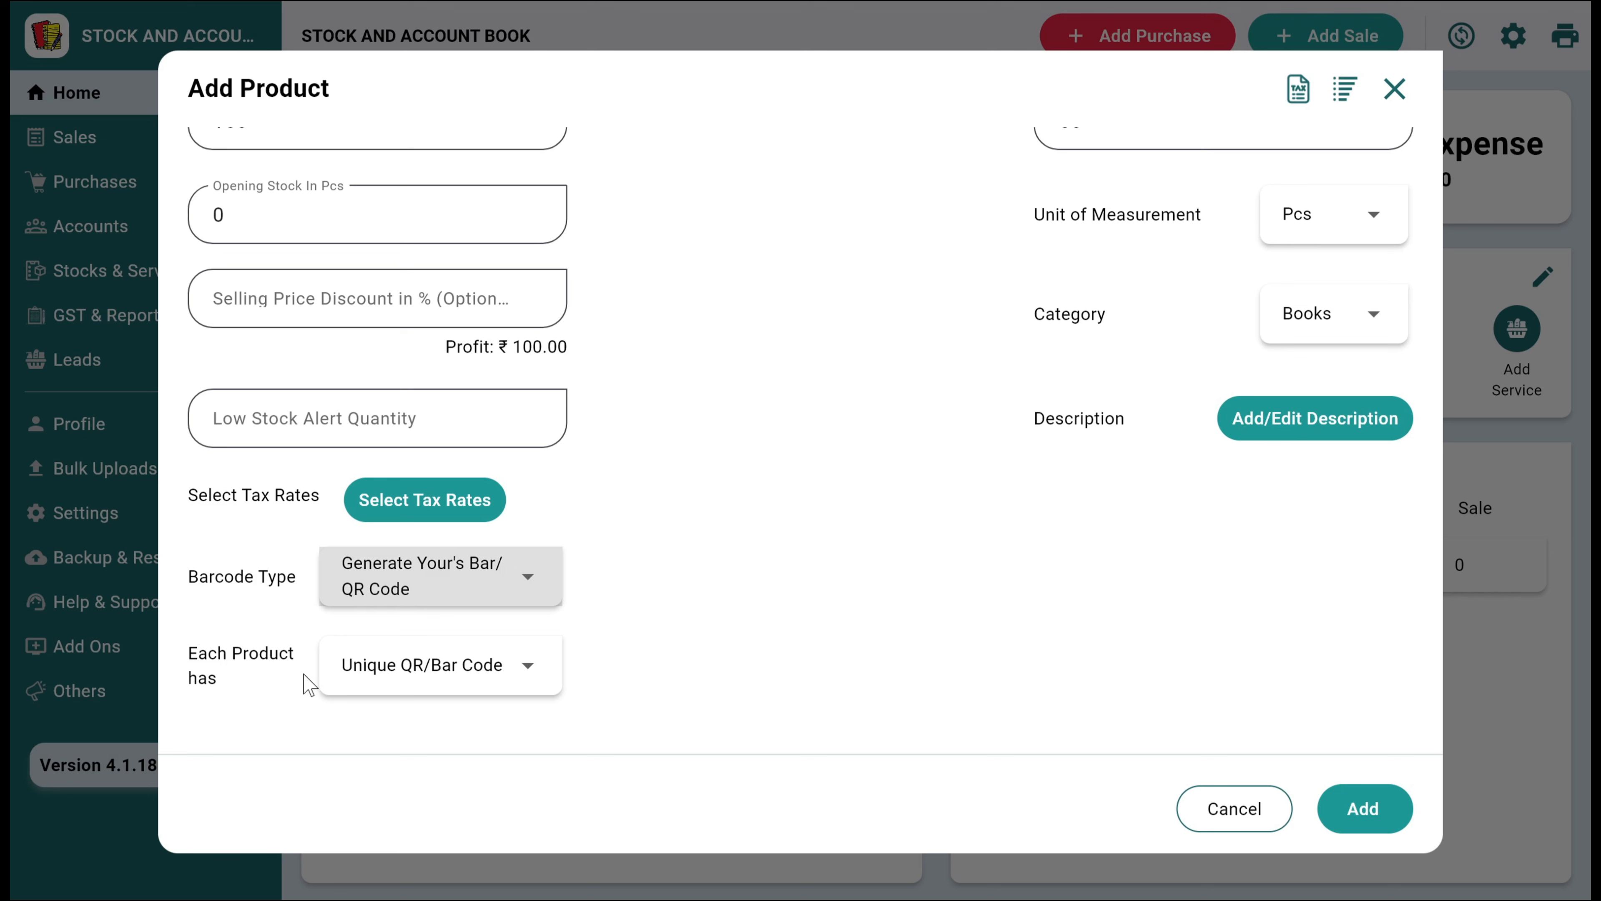
left_click(470, 679)
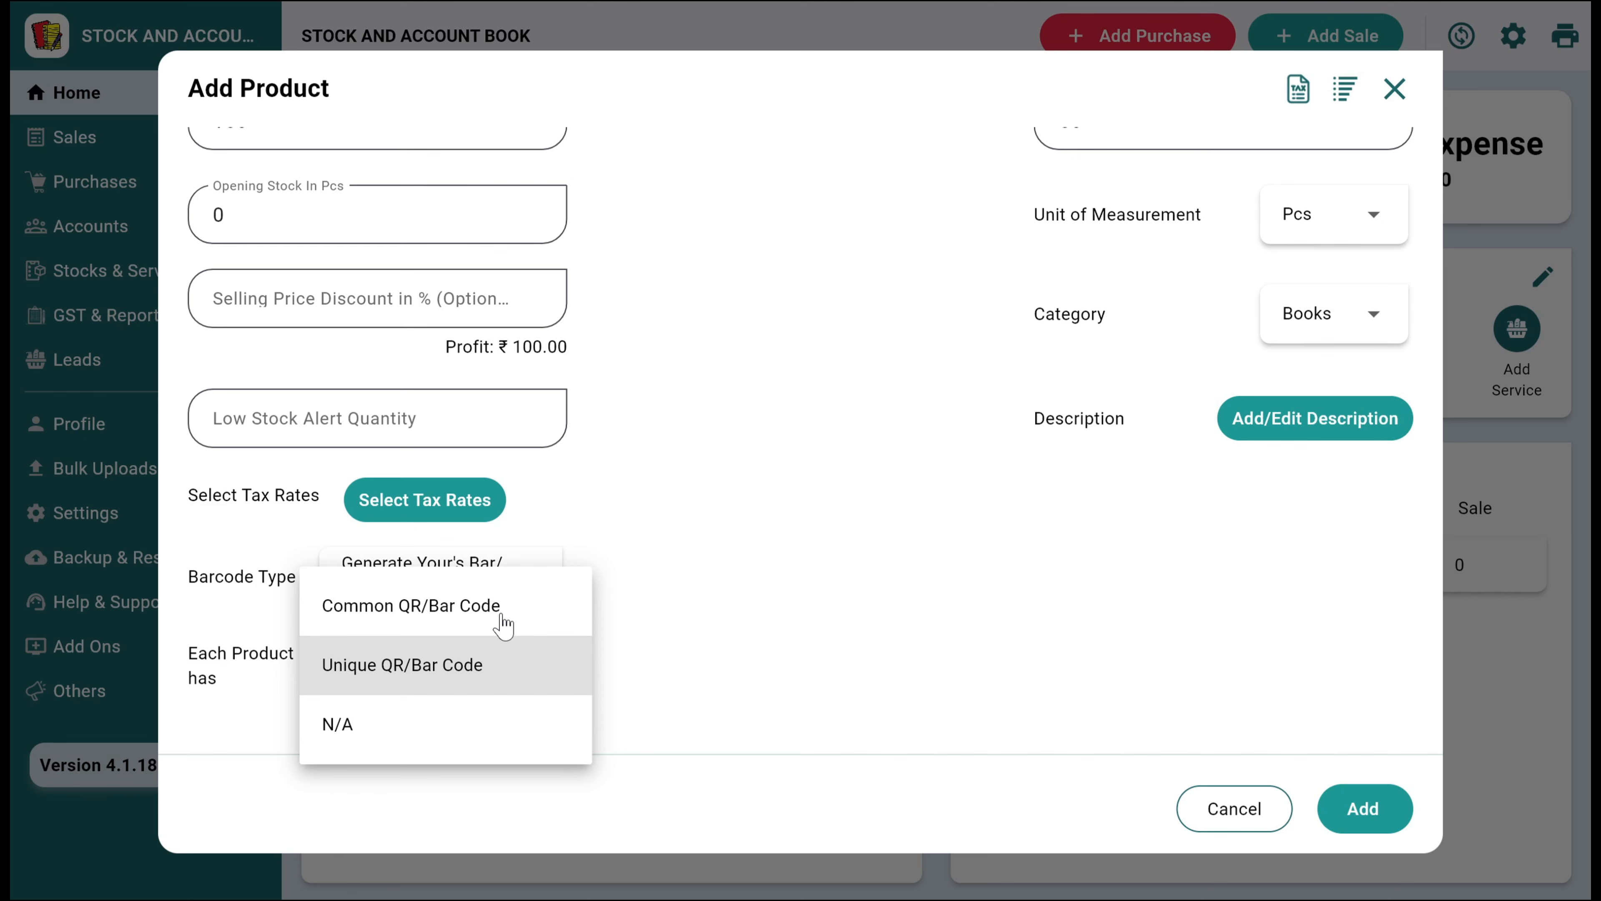
left_click(503, 624)
scroll(637, 623, "down", 1)
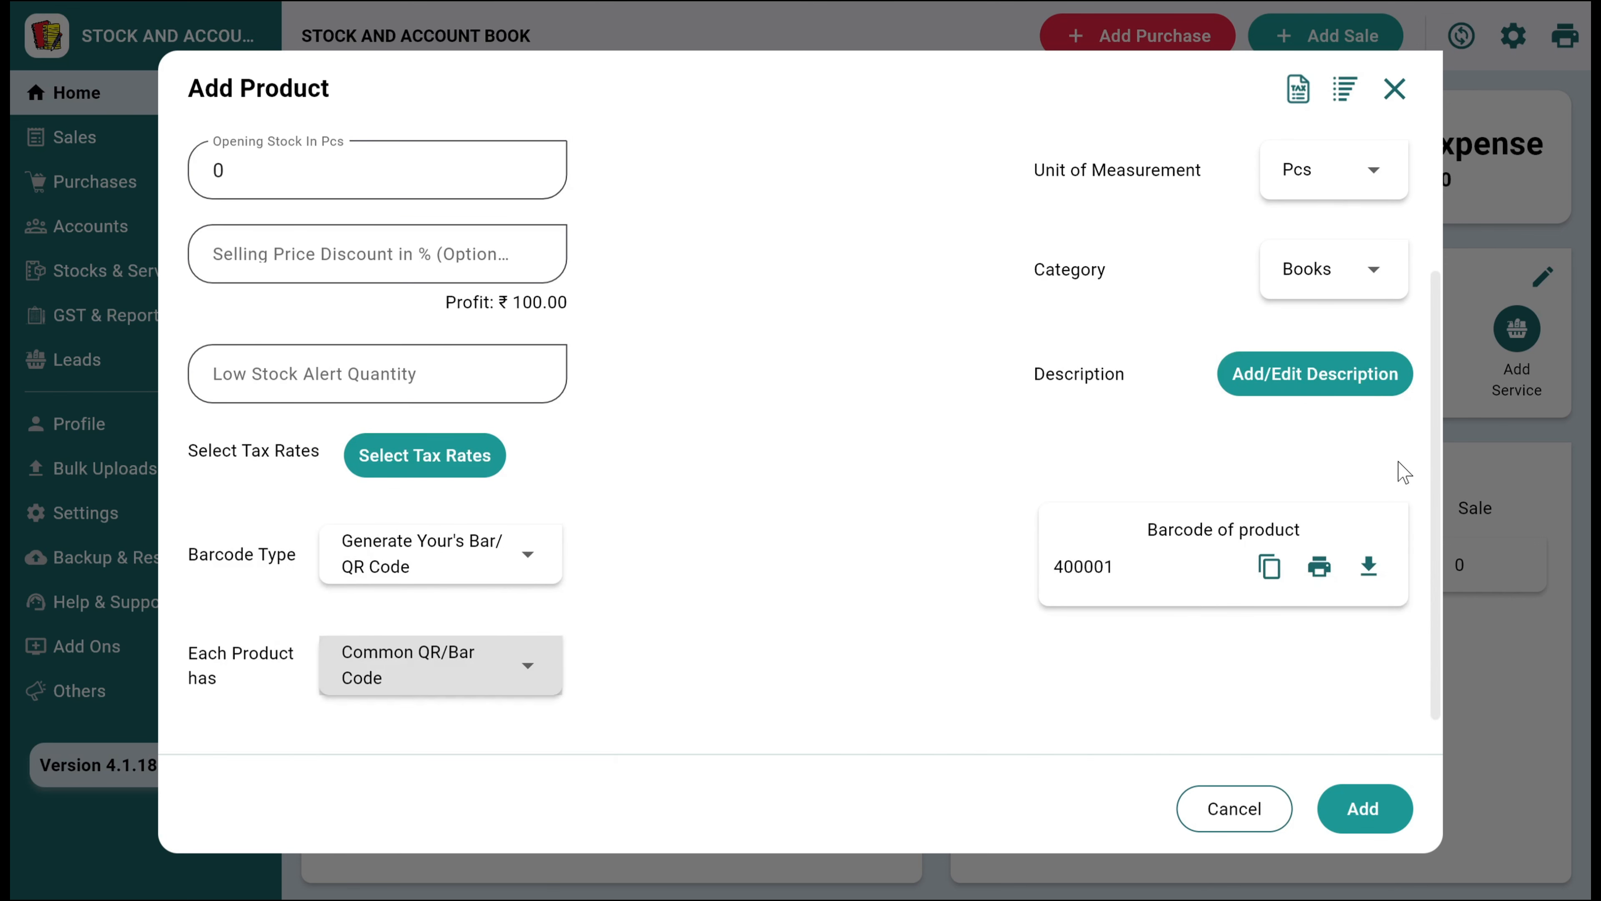
left_click(1357, 815)
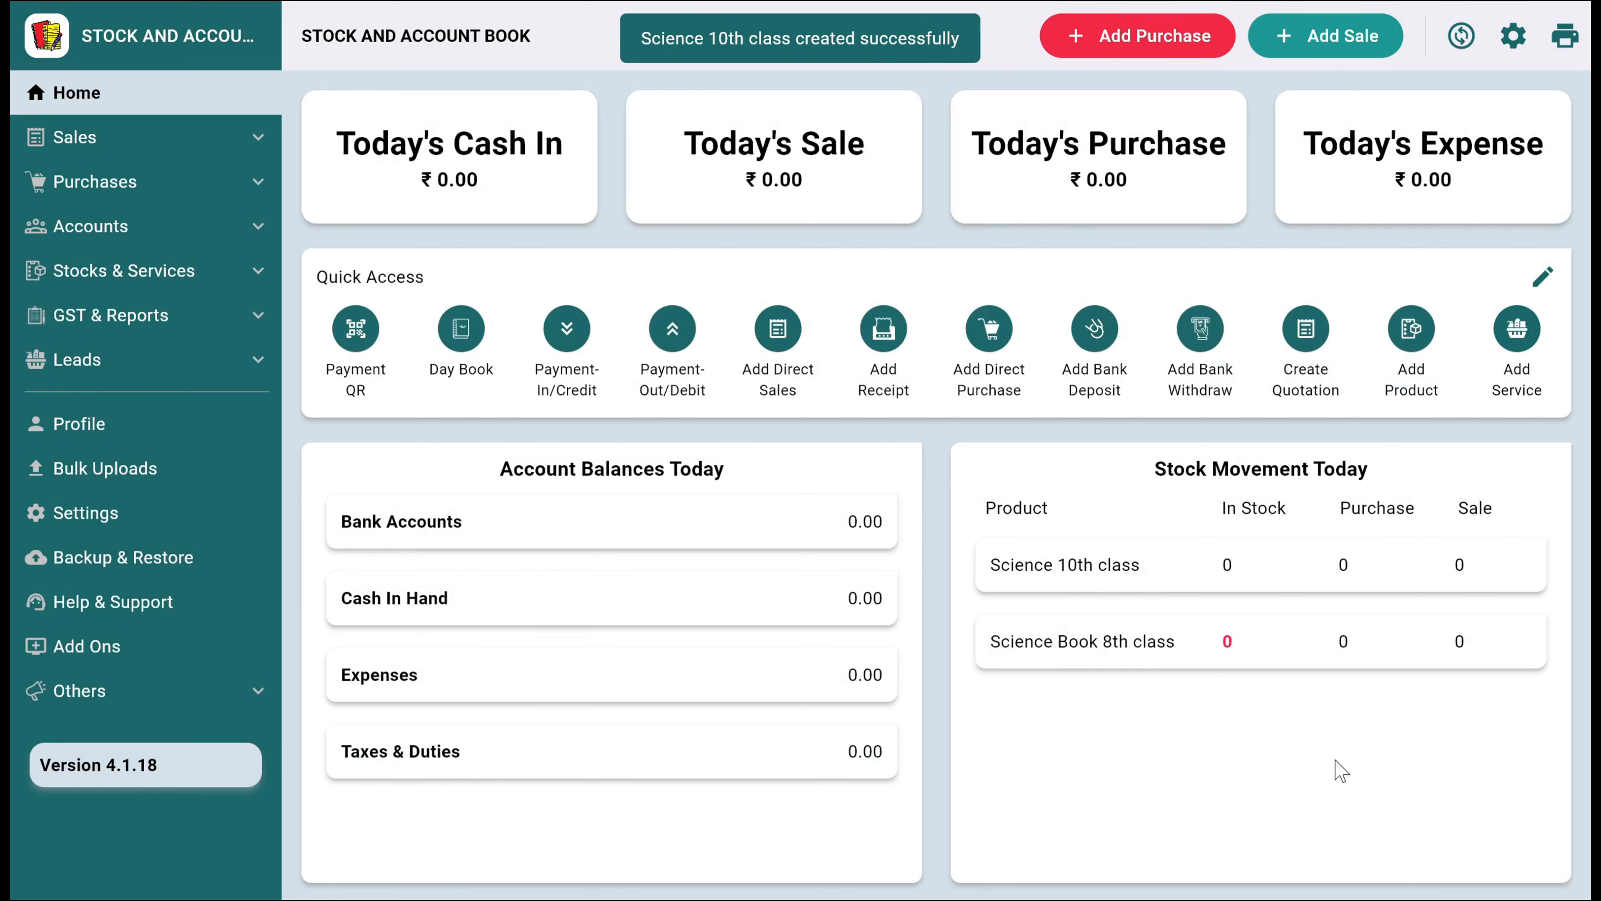
Start another product named "Science 11th" with a selling price of 200 and a purchase price of 80 per piece
left_click(1410, 330)
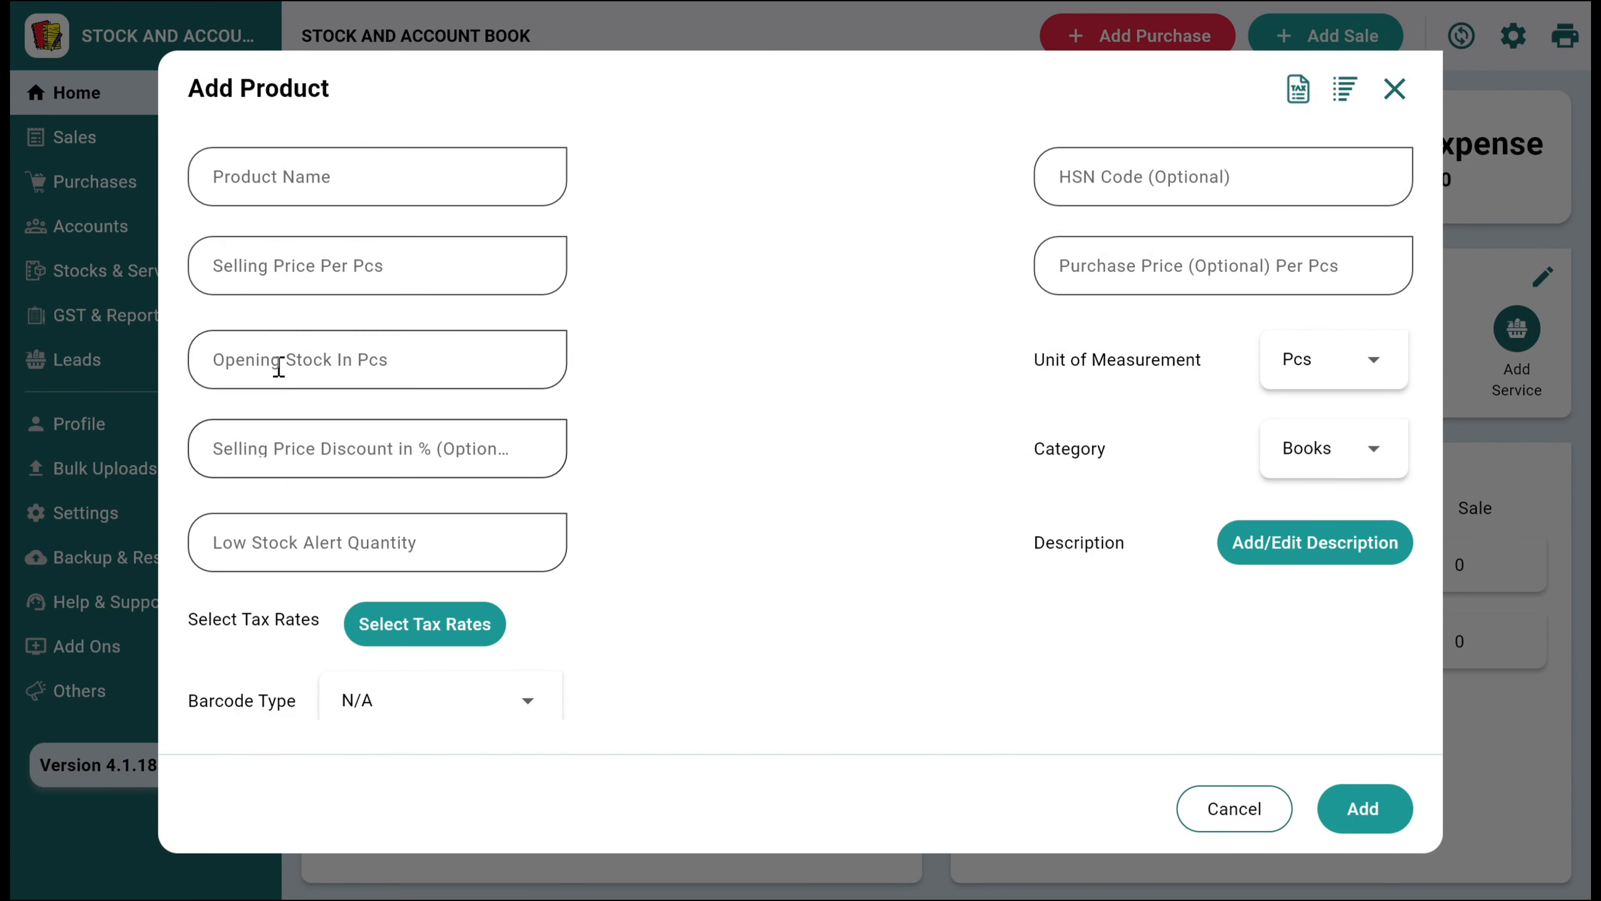
left_click(305, 177)
type("Science 11")
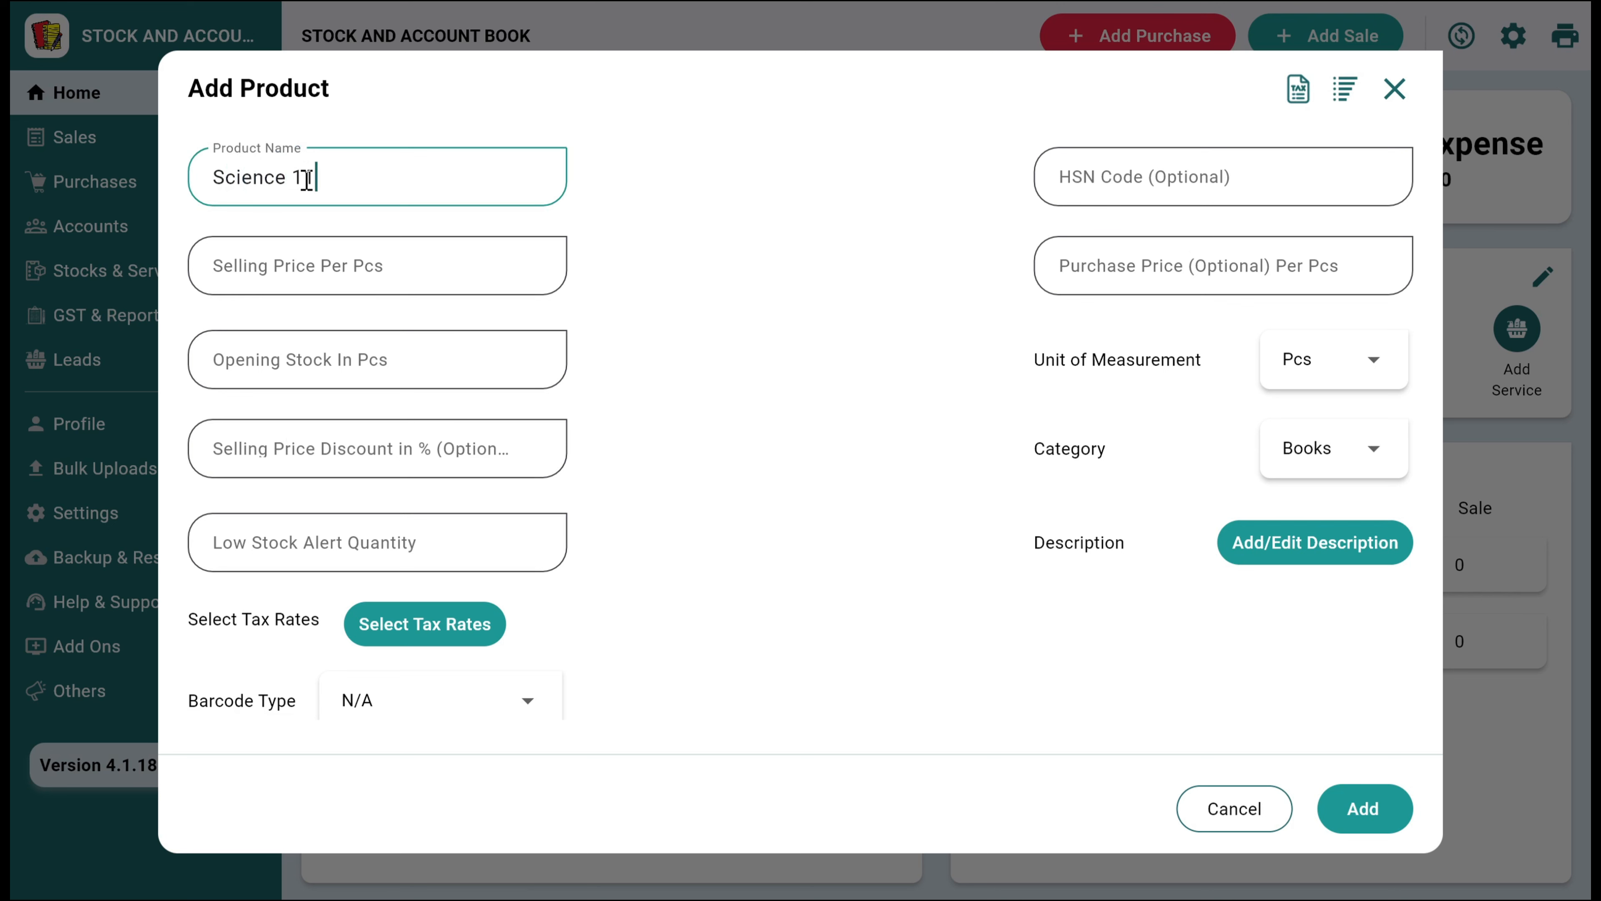
type("th")
key("Tab")
key("Tab")
type("200")
key("Tab")
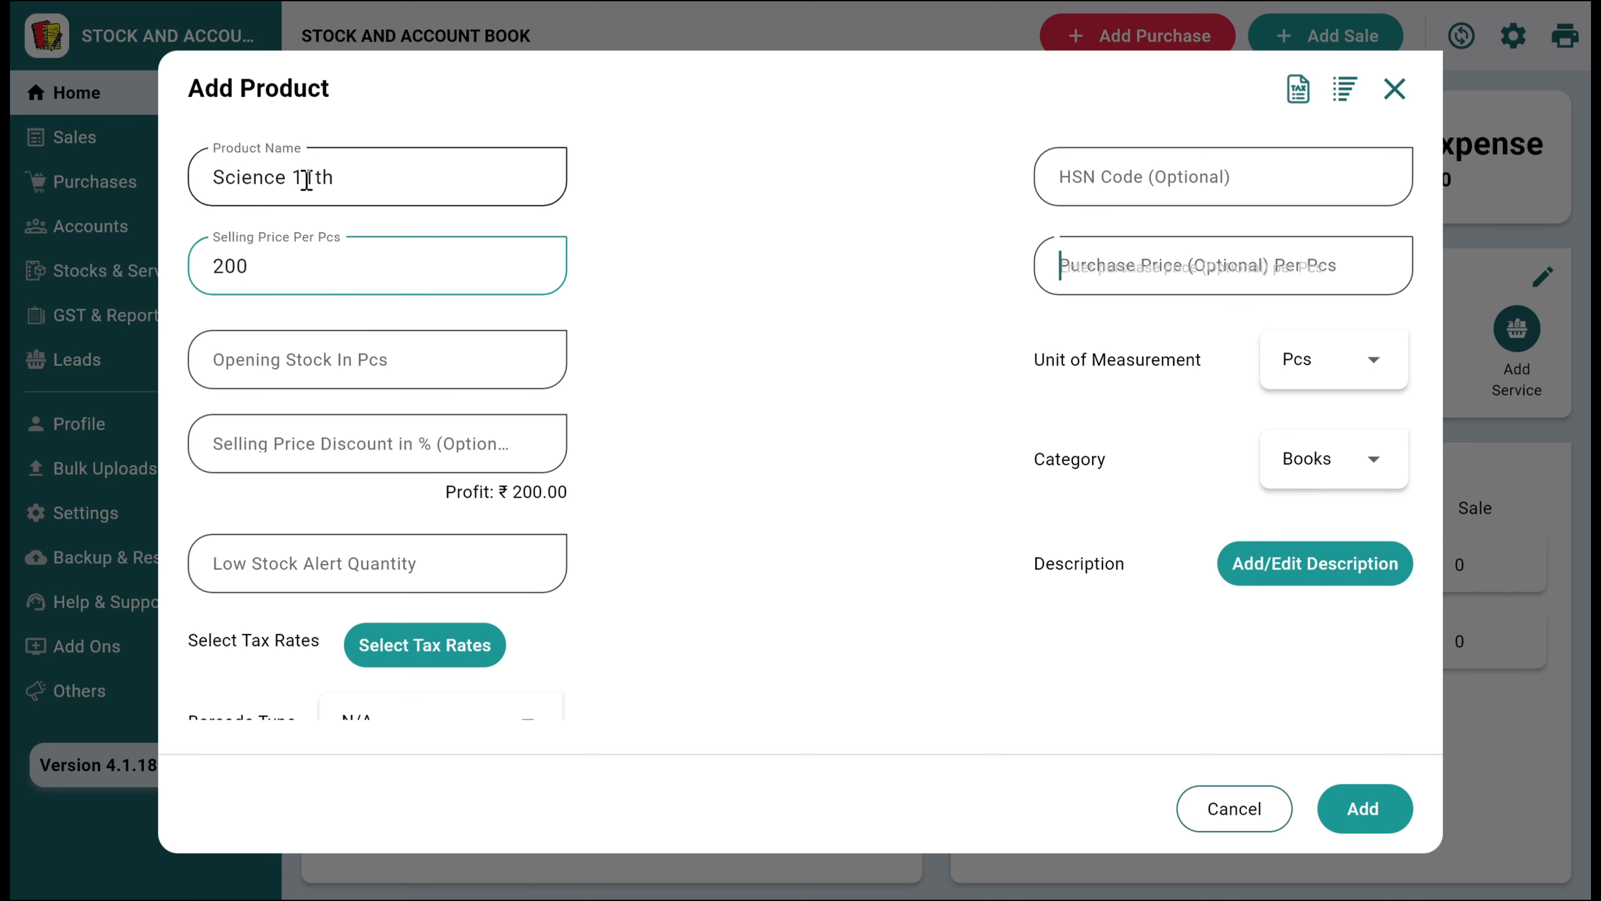
type("800")
key("Tab")
key("Tab")
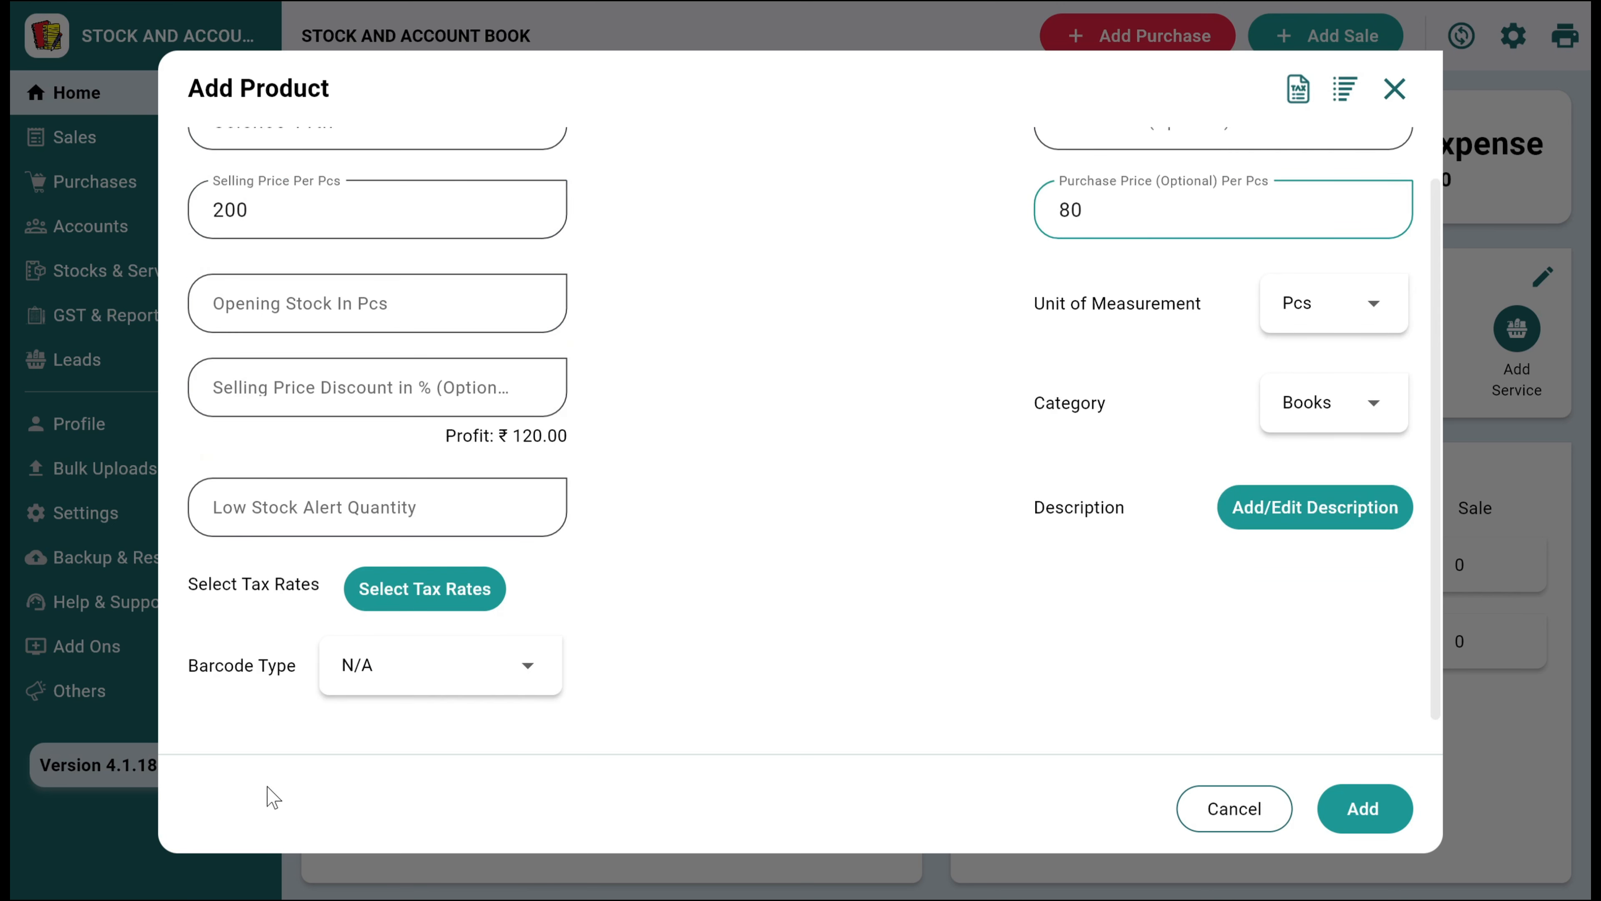
Use Generate Your's Bar/QR Code with a Unique QR/Bar Code for the 11th class product and add it
left_click(418, 674)
left_click(416, 604)
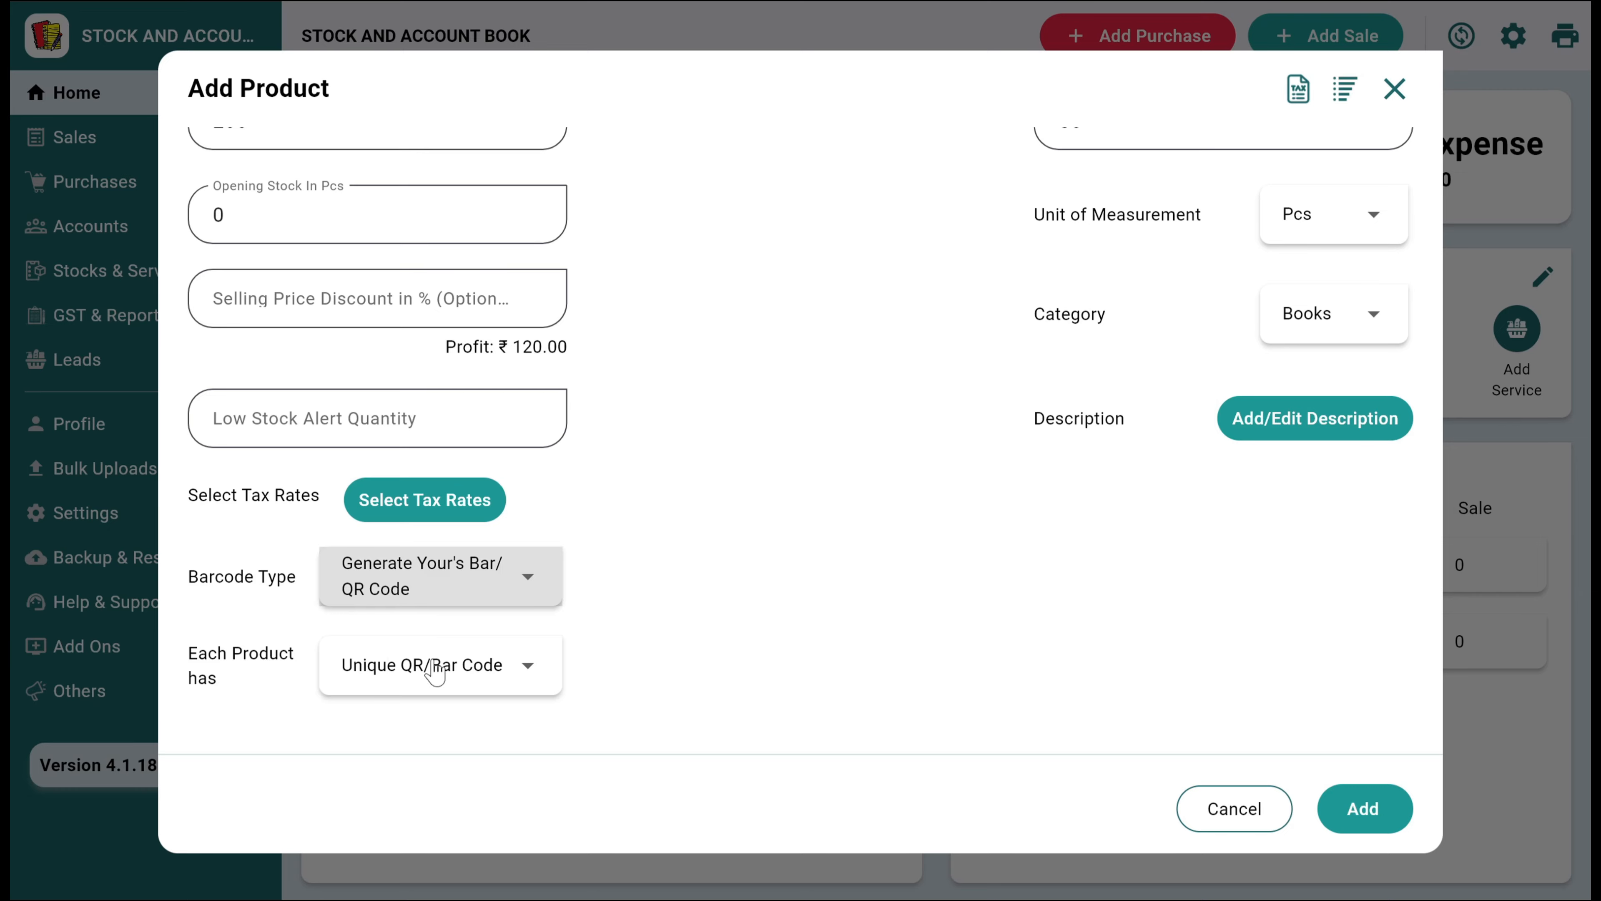
left_click(1354, 820)
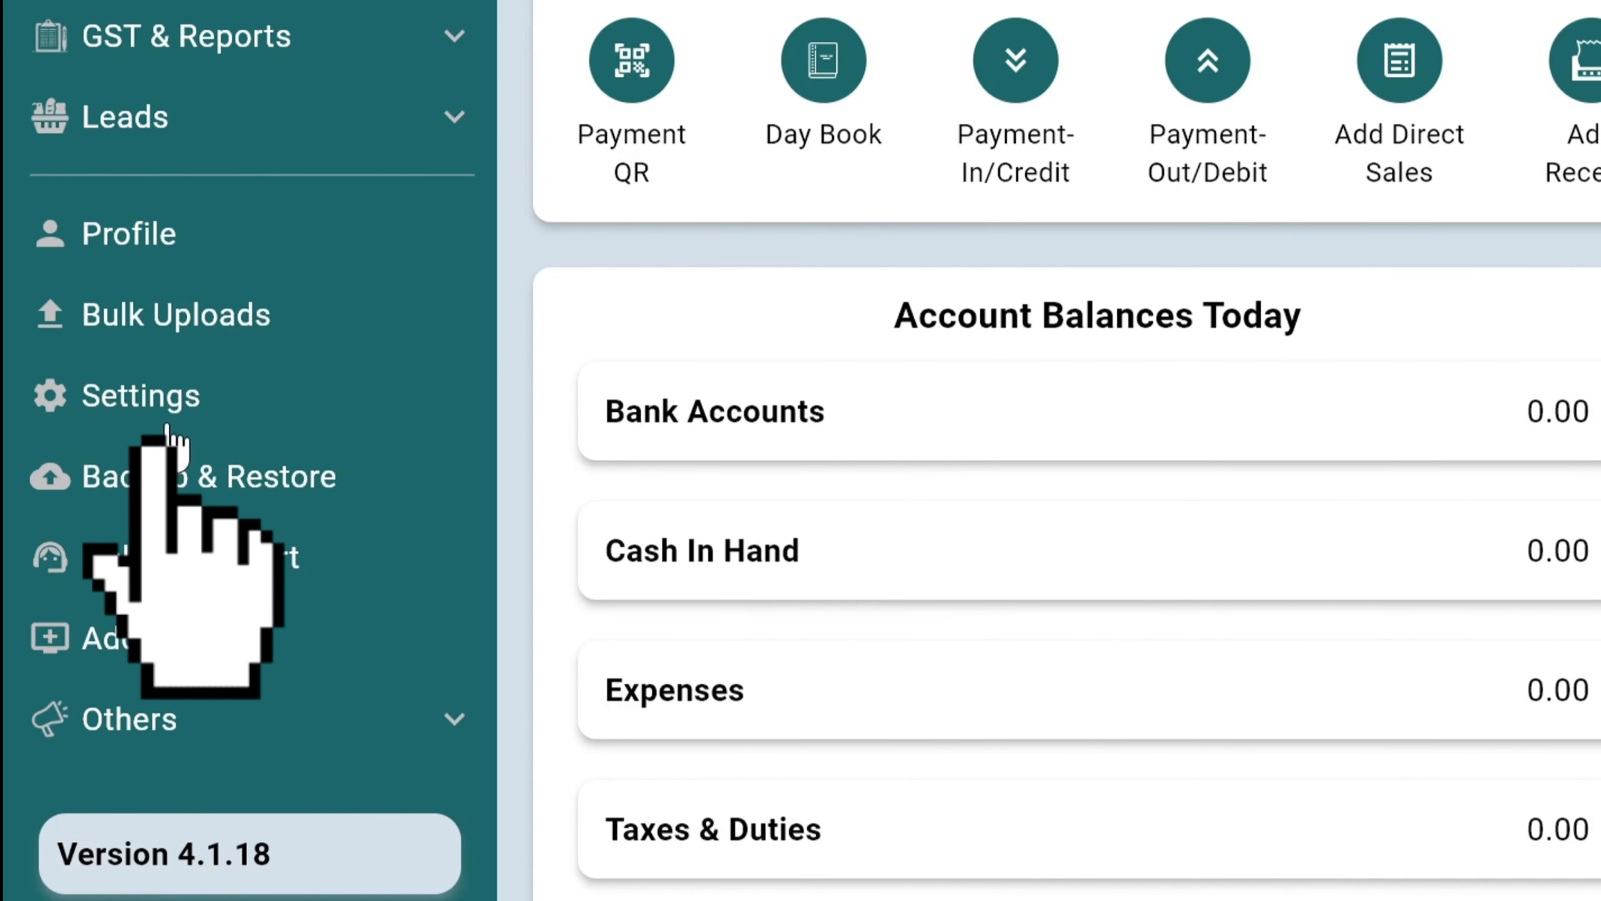
In the product settings, clear the custom field names Article No., Material, Color and Size
left_click(90, 512)
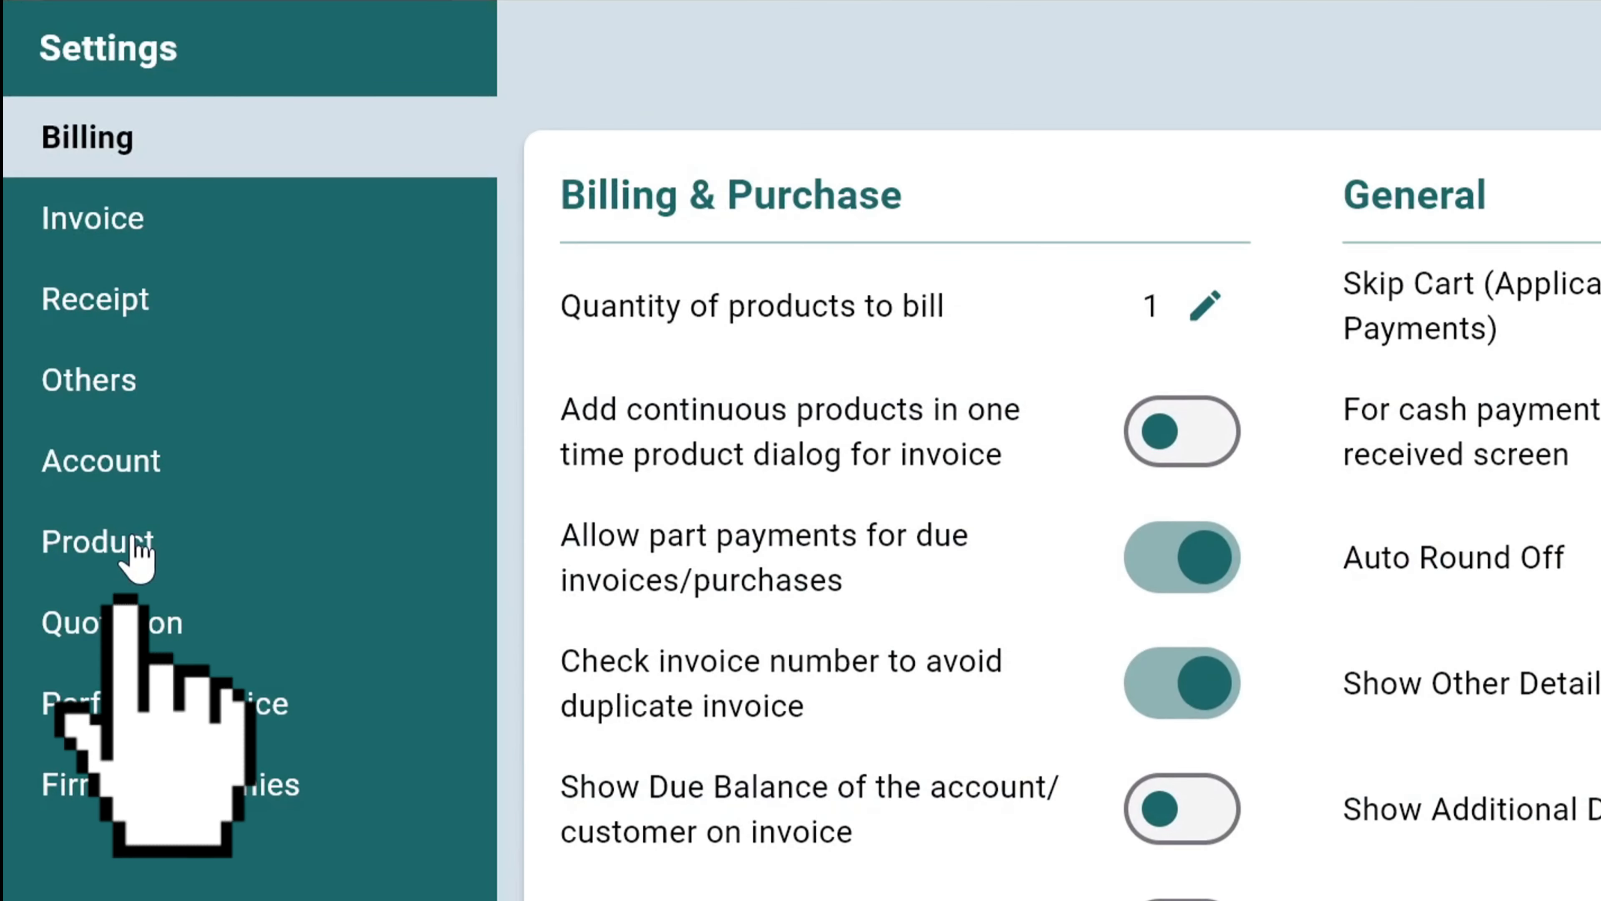
left_click(135, 492)
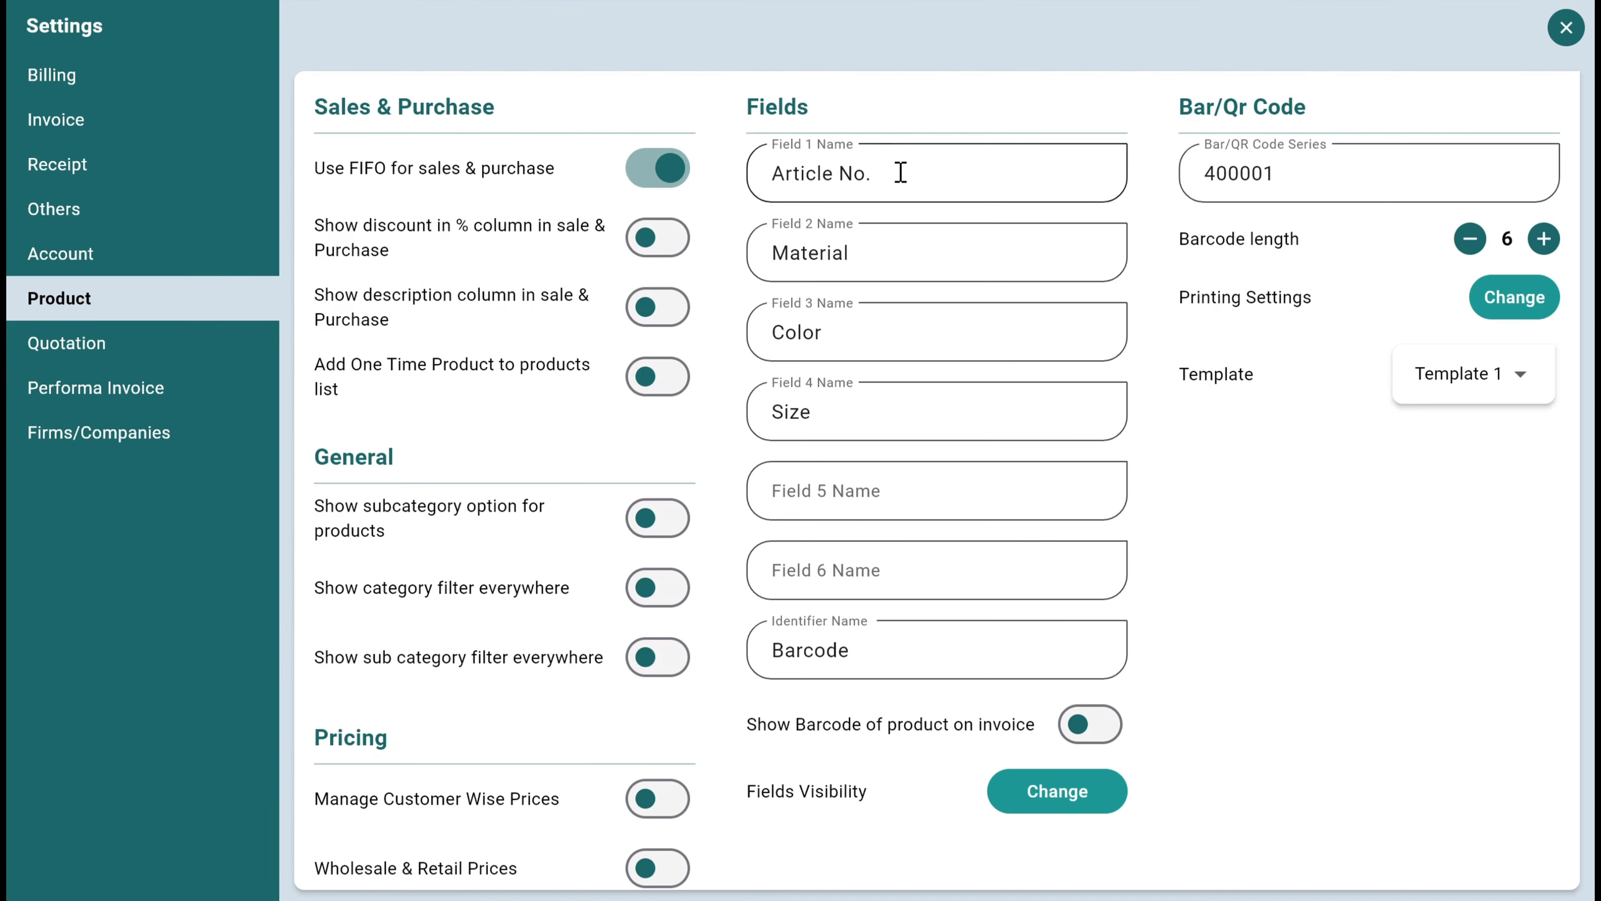
left_click_drag(1596, 314, 1394, 314)
key("BackSpace")
left_click_drag(867, 268, 733, 270)
key("BackSpace")
scroll(737, 249, "down", 1)
key("BackSpace")
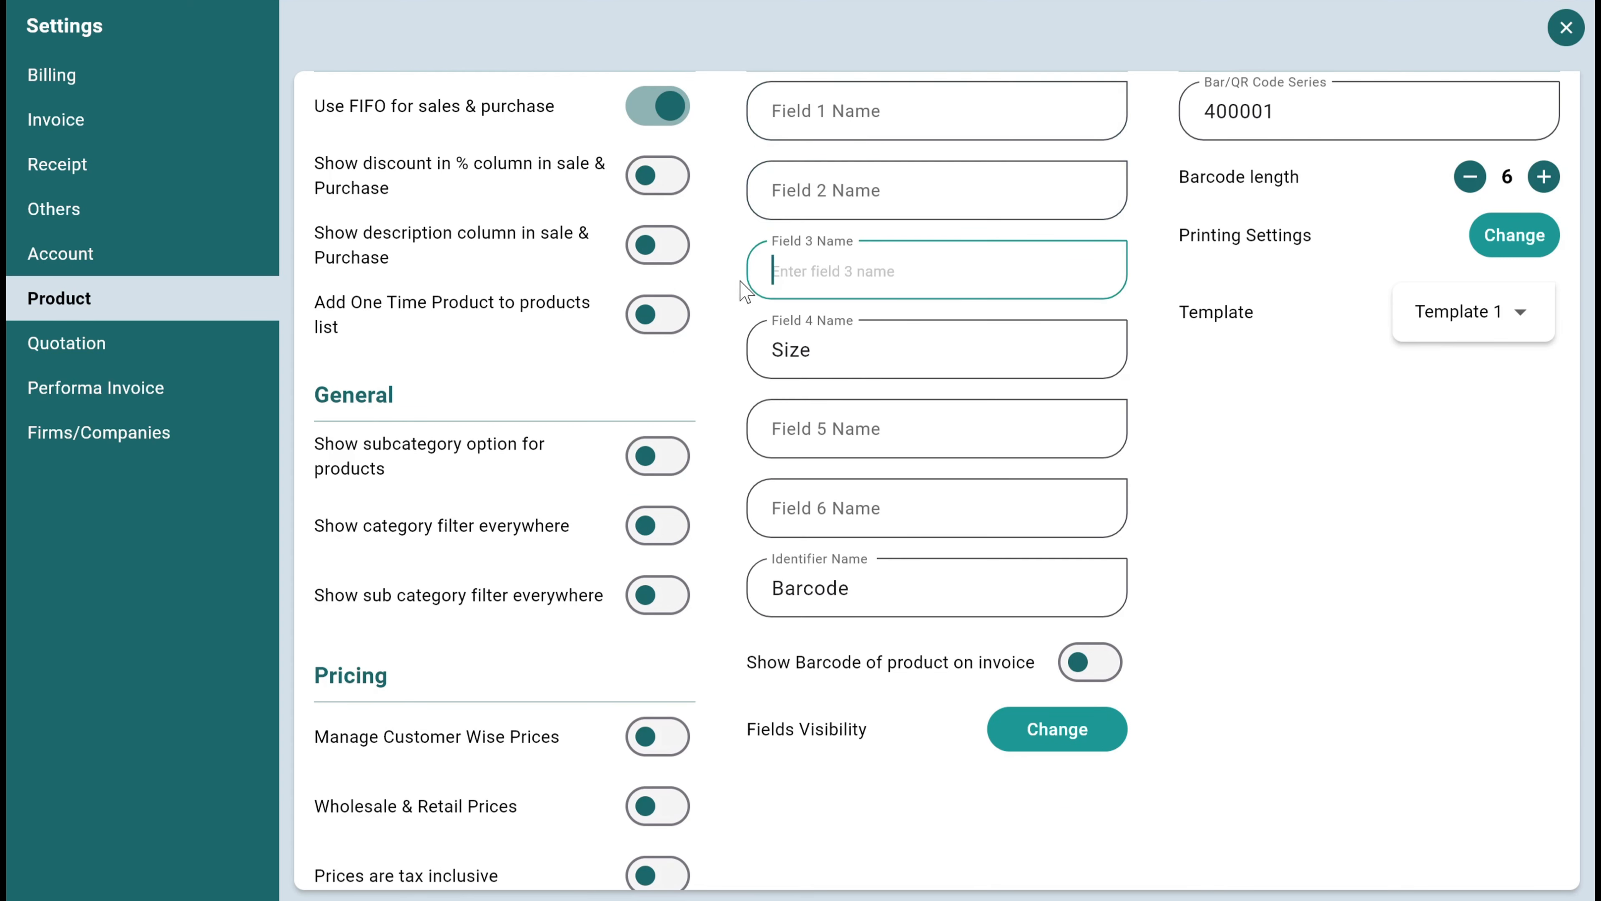
double_click(826, 349)
key("BackSpace")
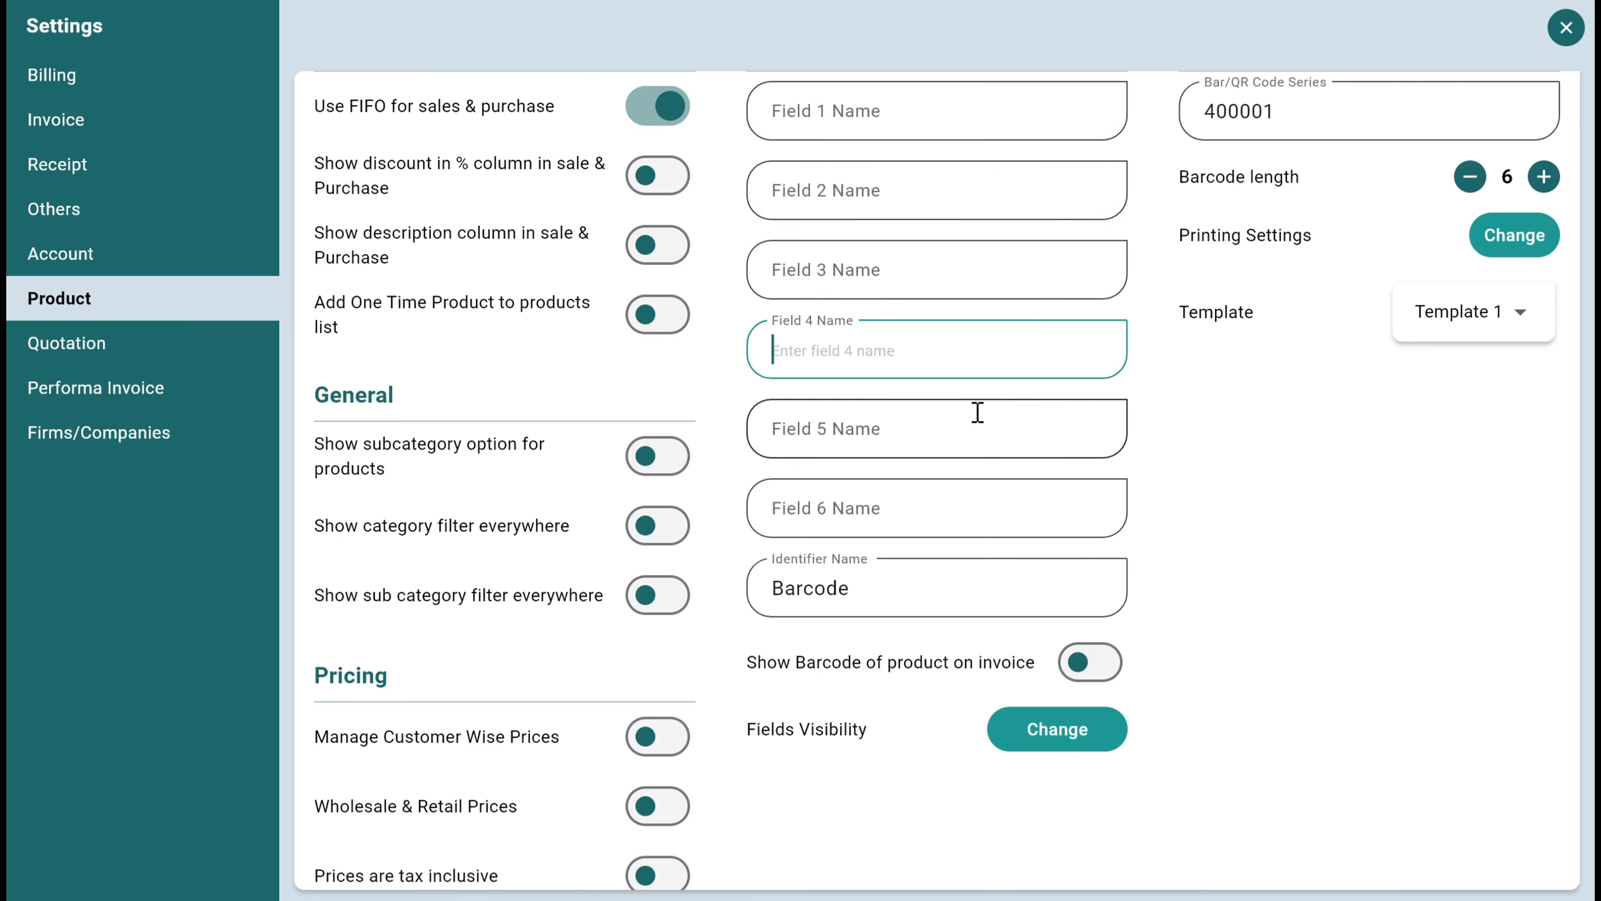
Enable showing the product barcode on invoices, then save and close the product settings
scroll(906, 421, "down", 1)
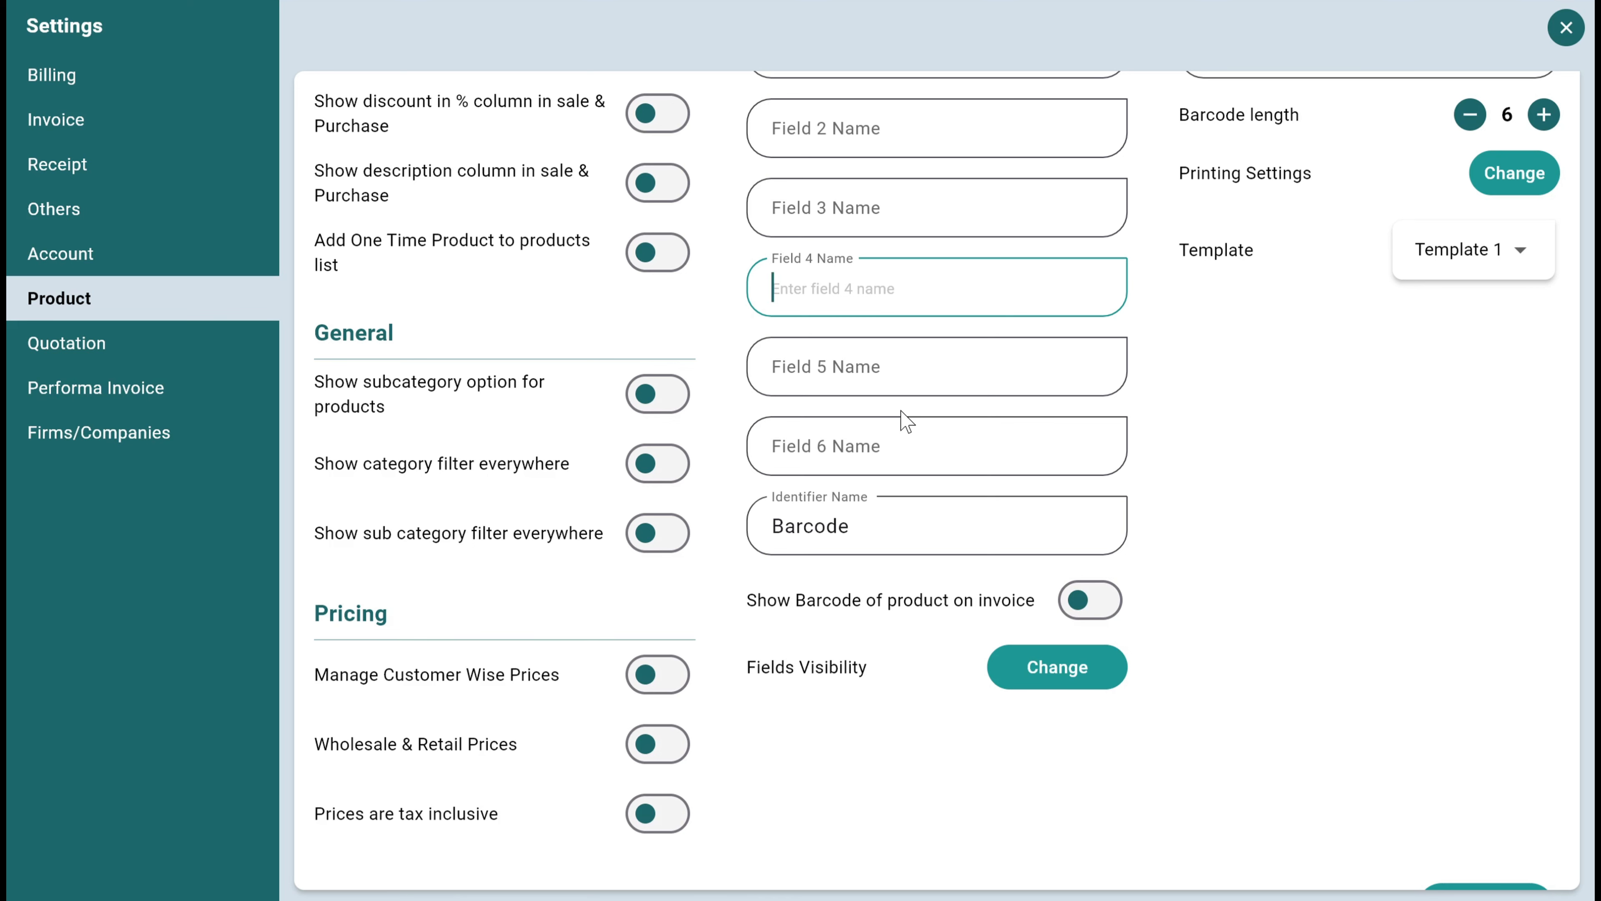
scroll(844, 143, "up", 2)
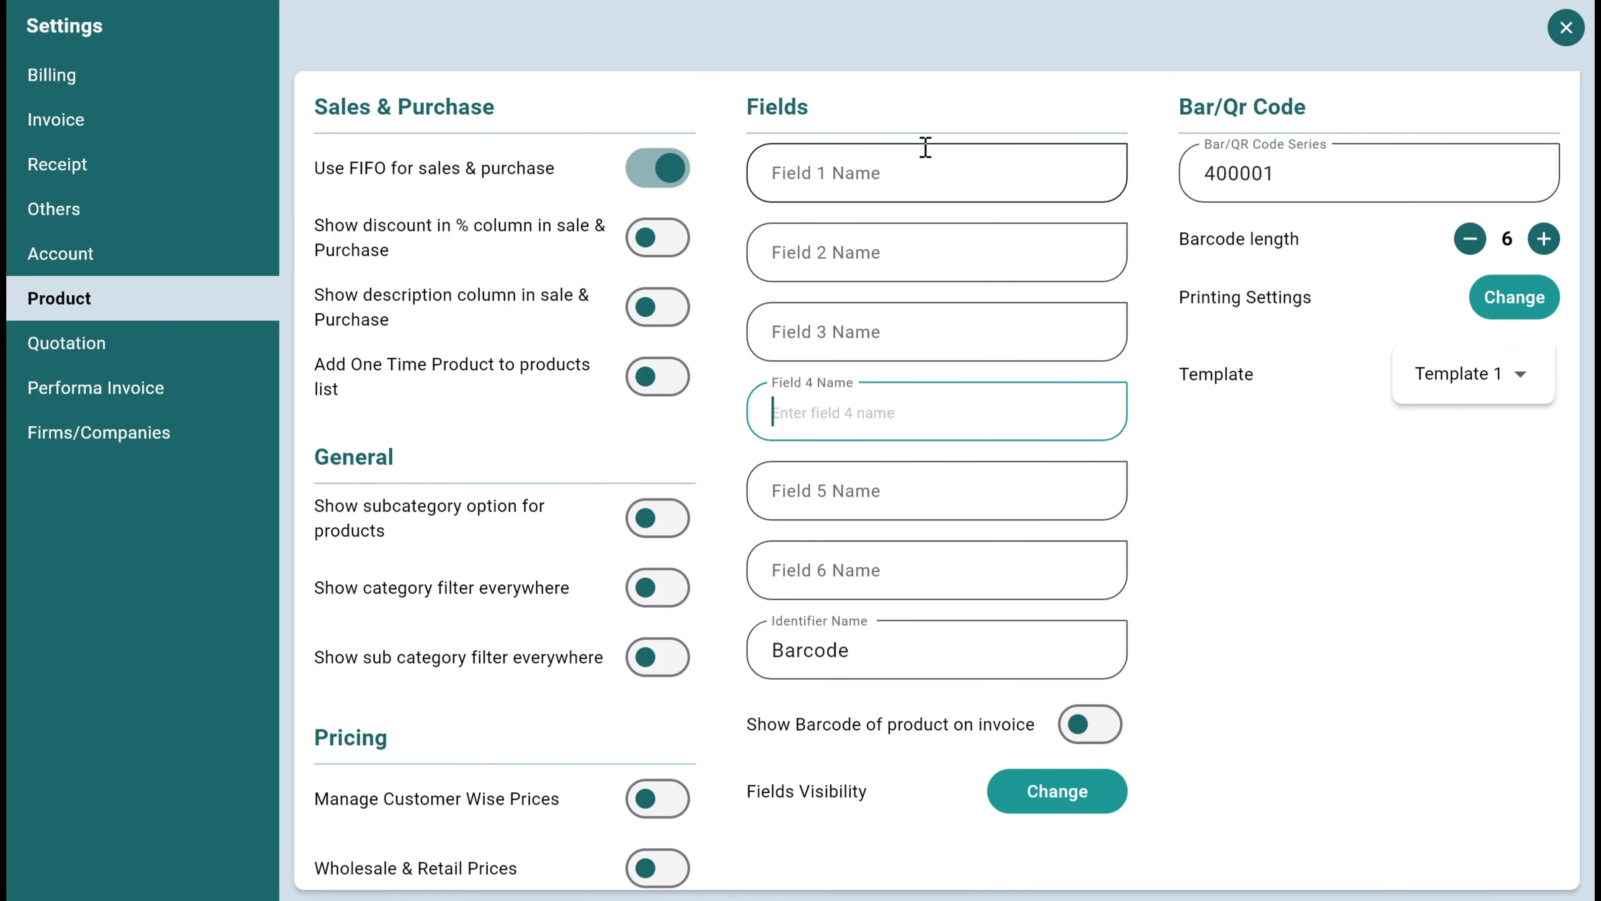
scroll(1034, 542, "down", 1)
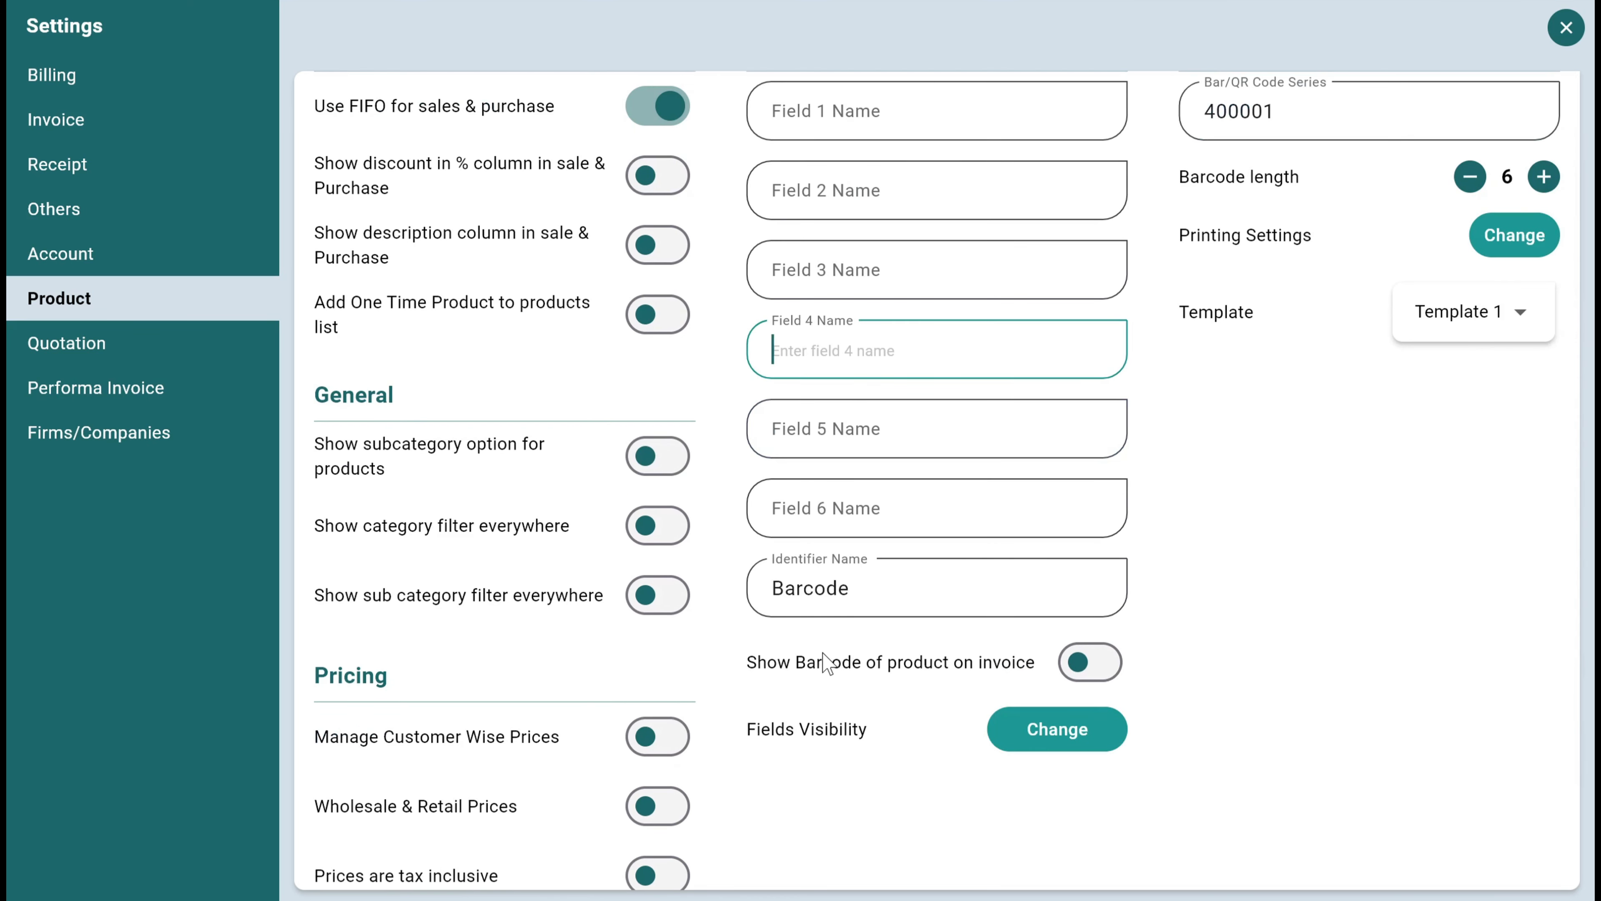
left_click(1089, 662)
scroll(1160, 642, "down", 1)
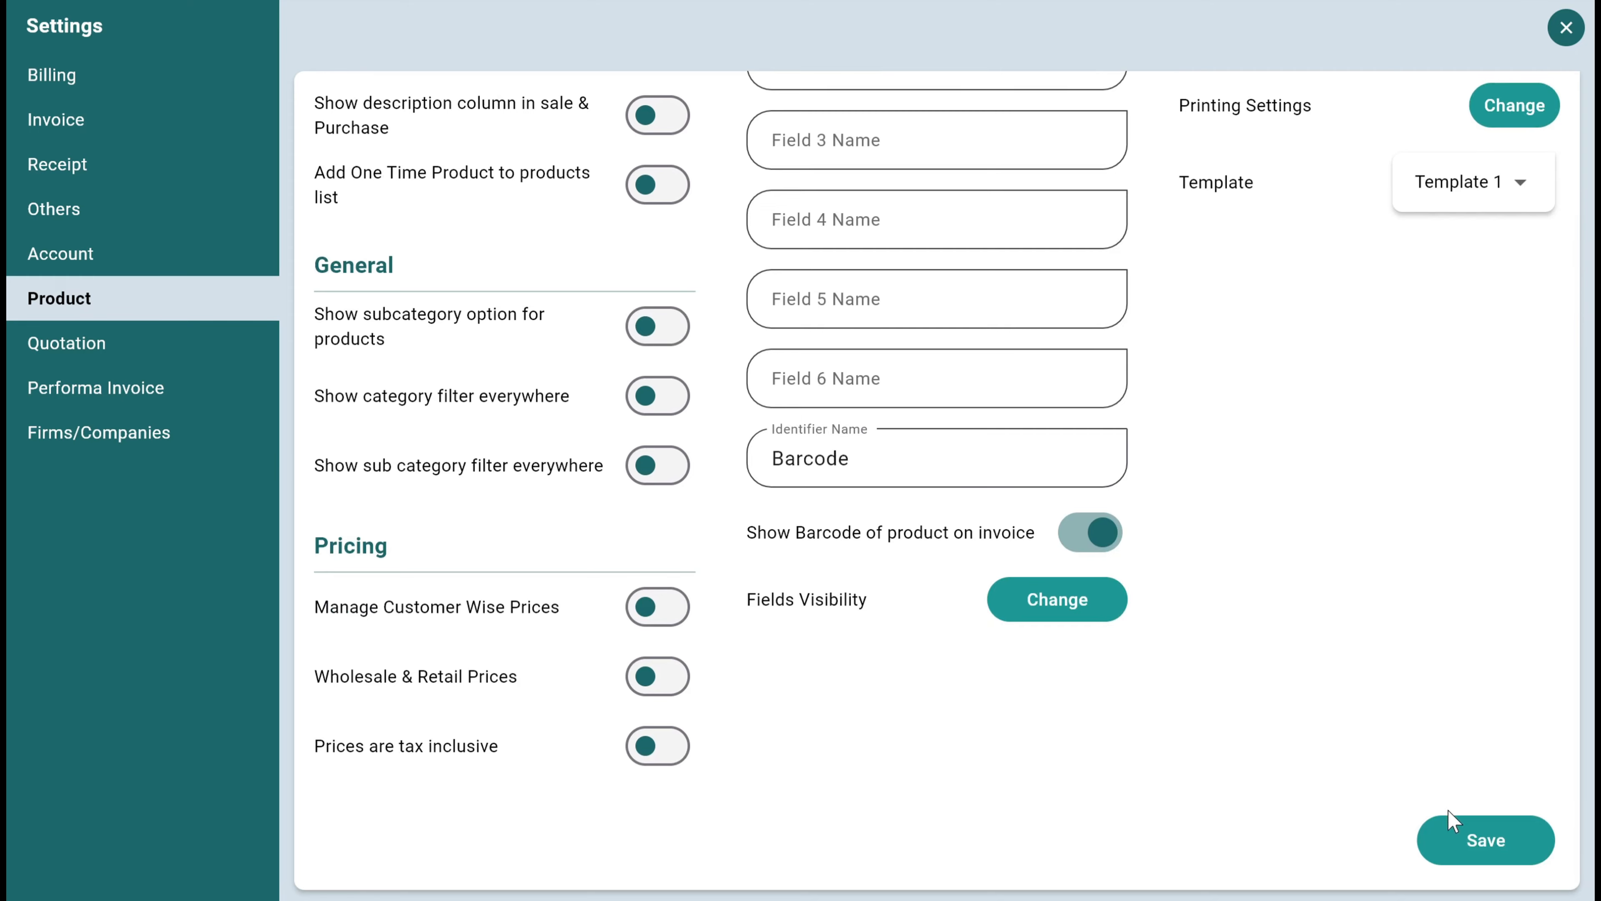
left_click(1475, 841)
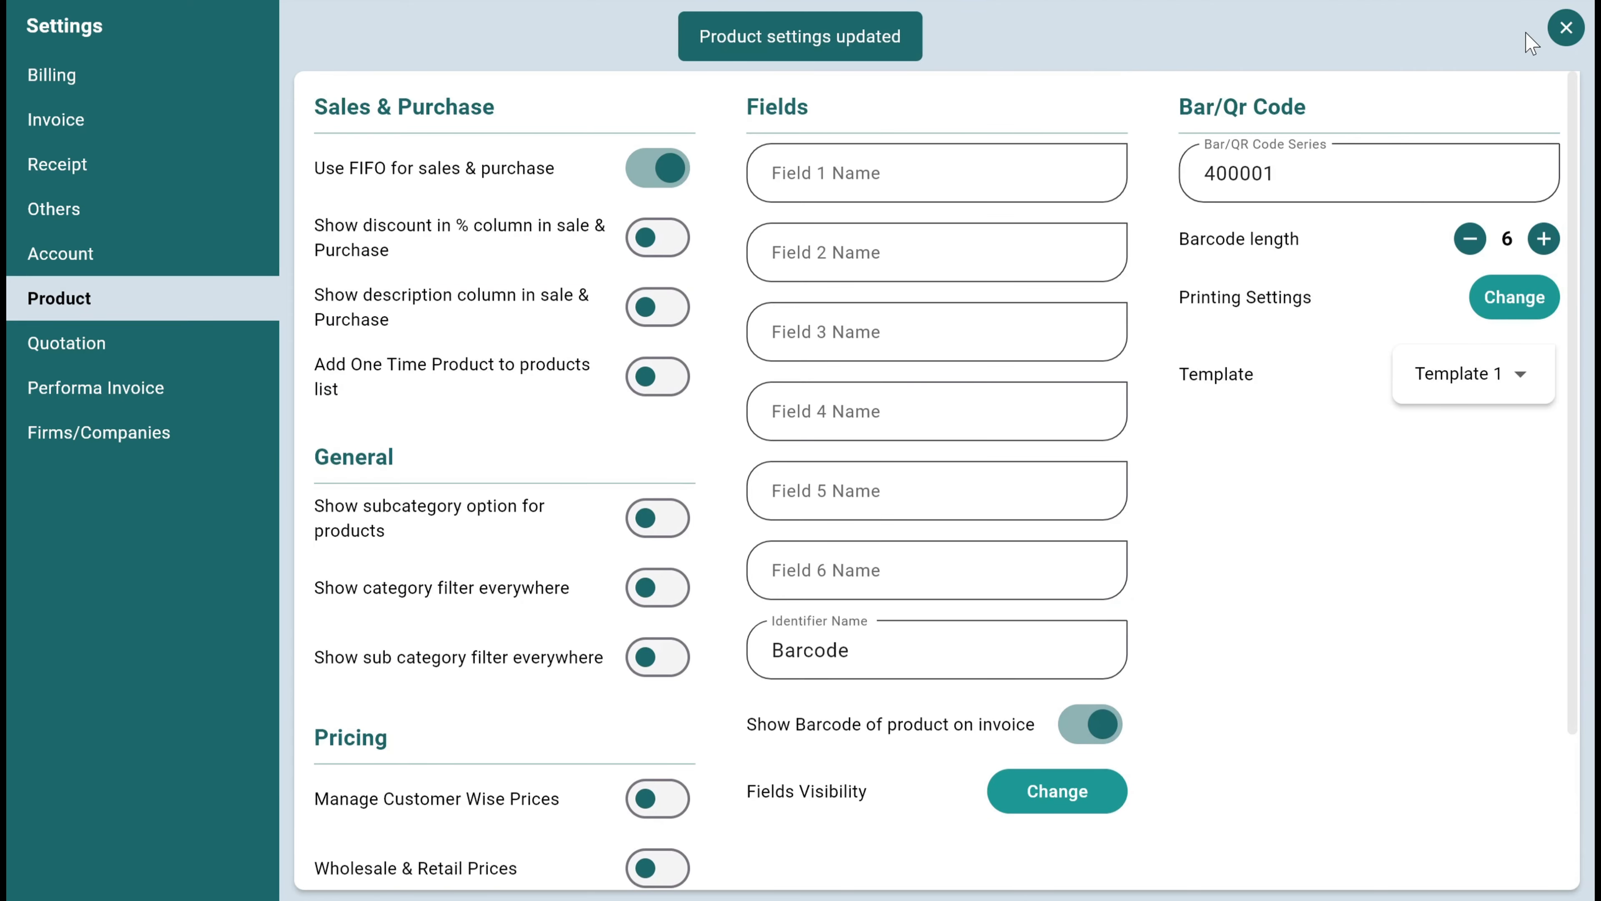
left_click(1558, 33)
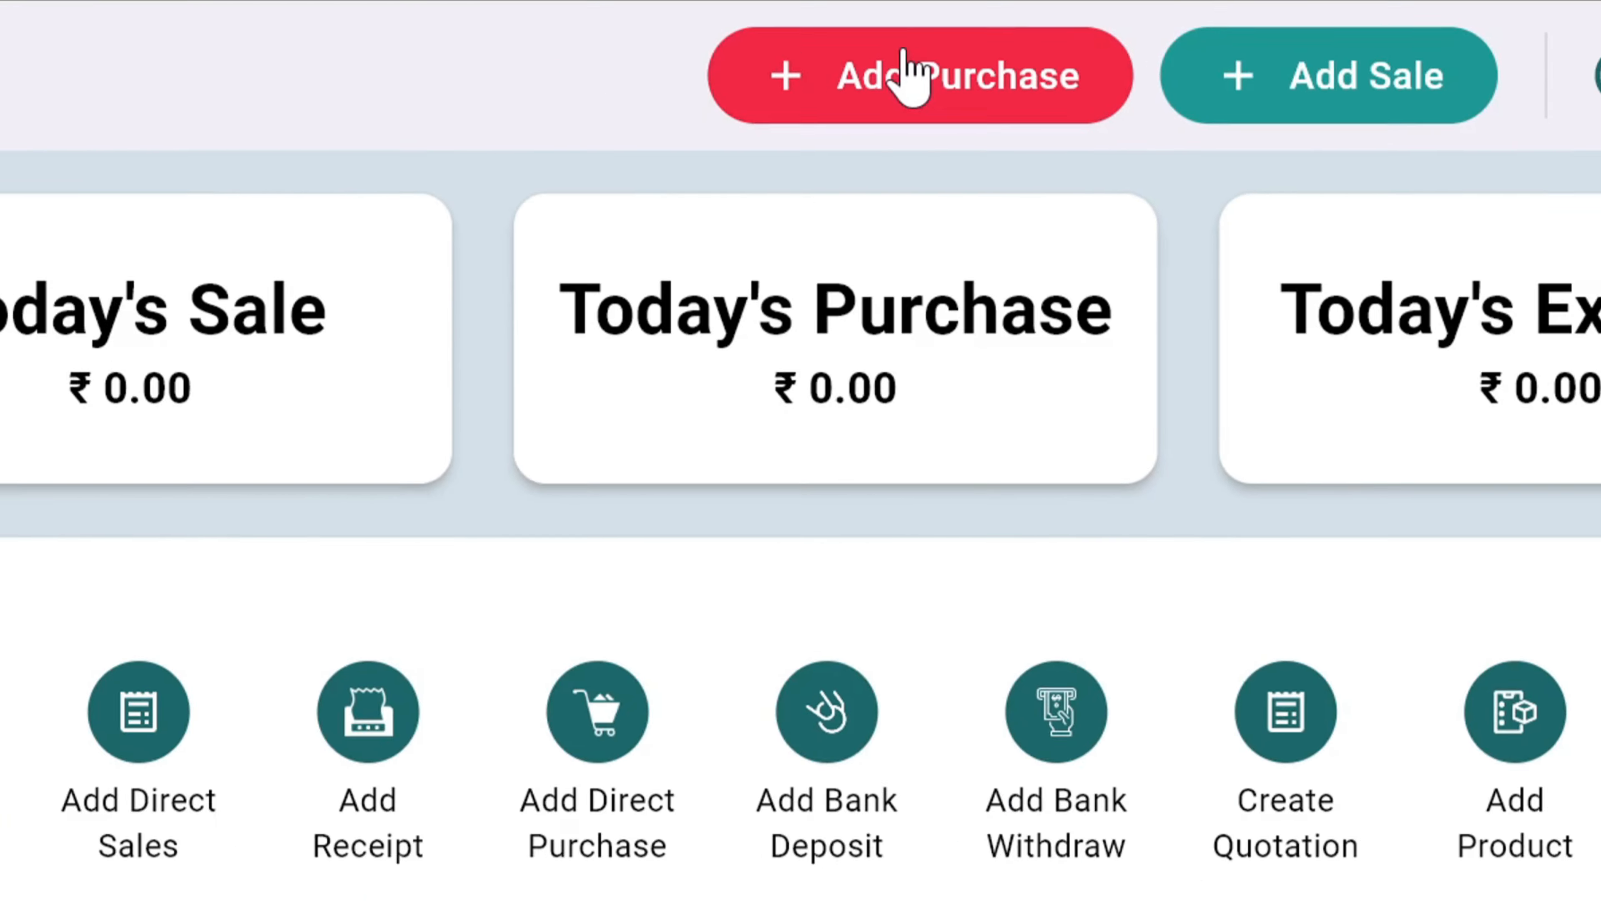
left_click(911, 79)
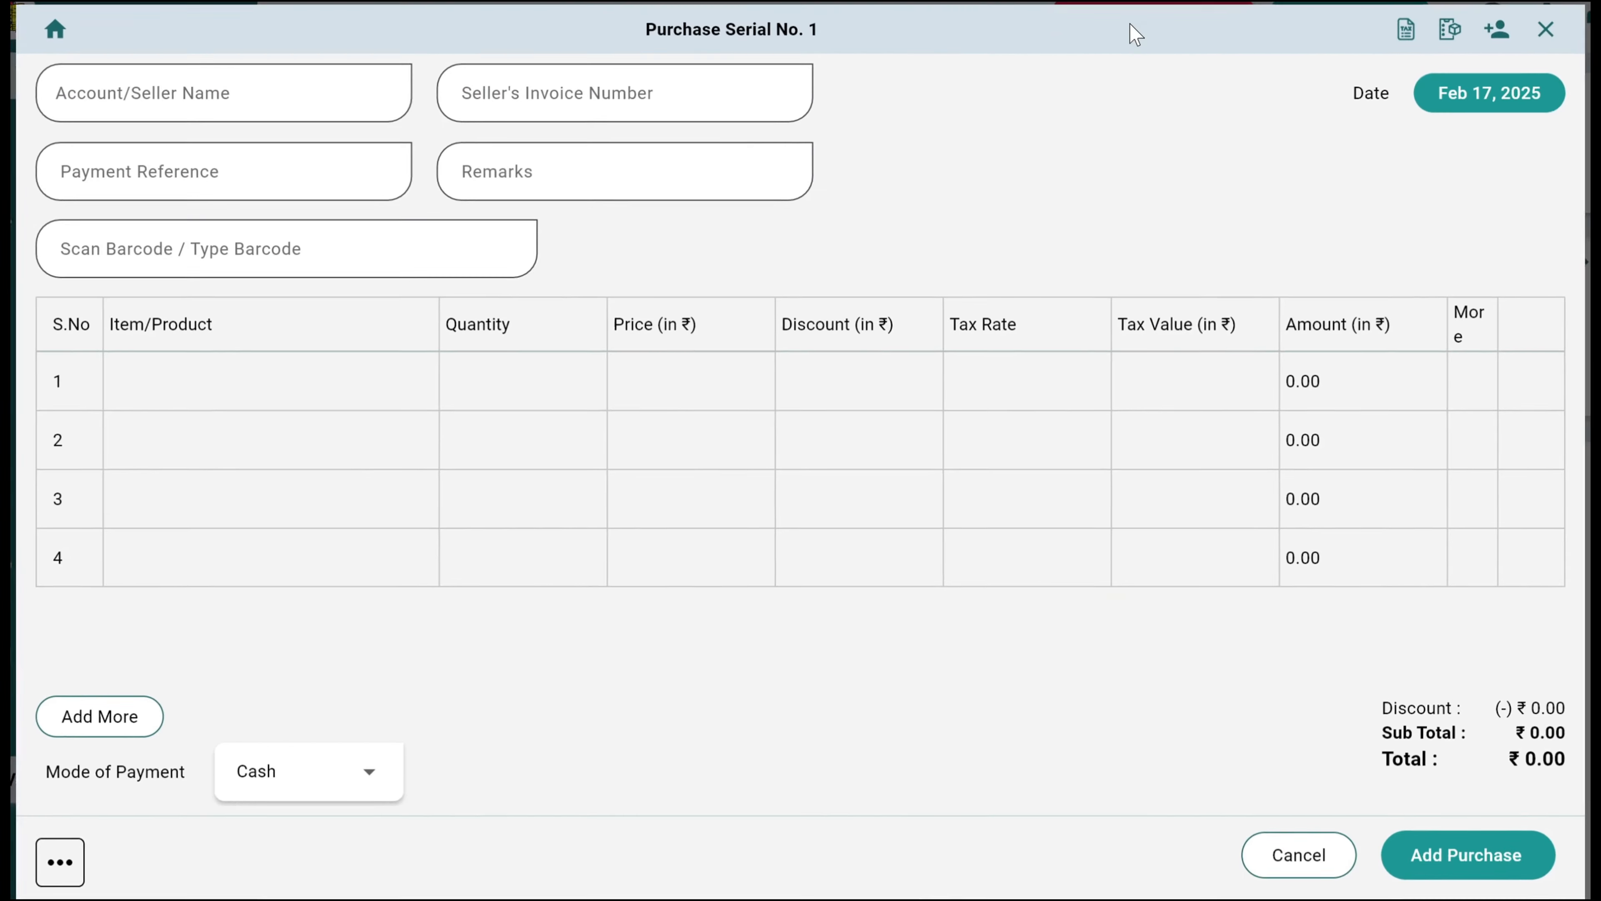
left_click(223, 251)
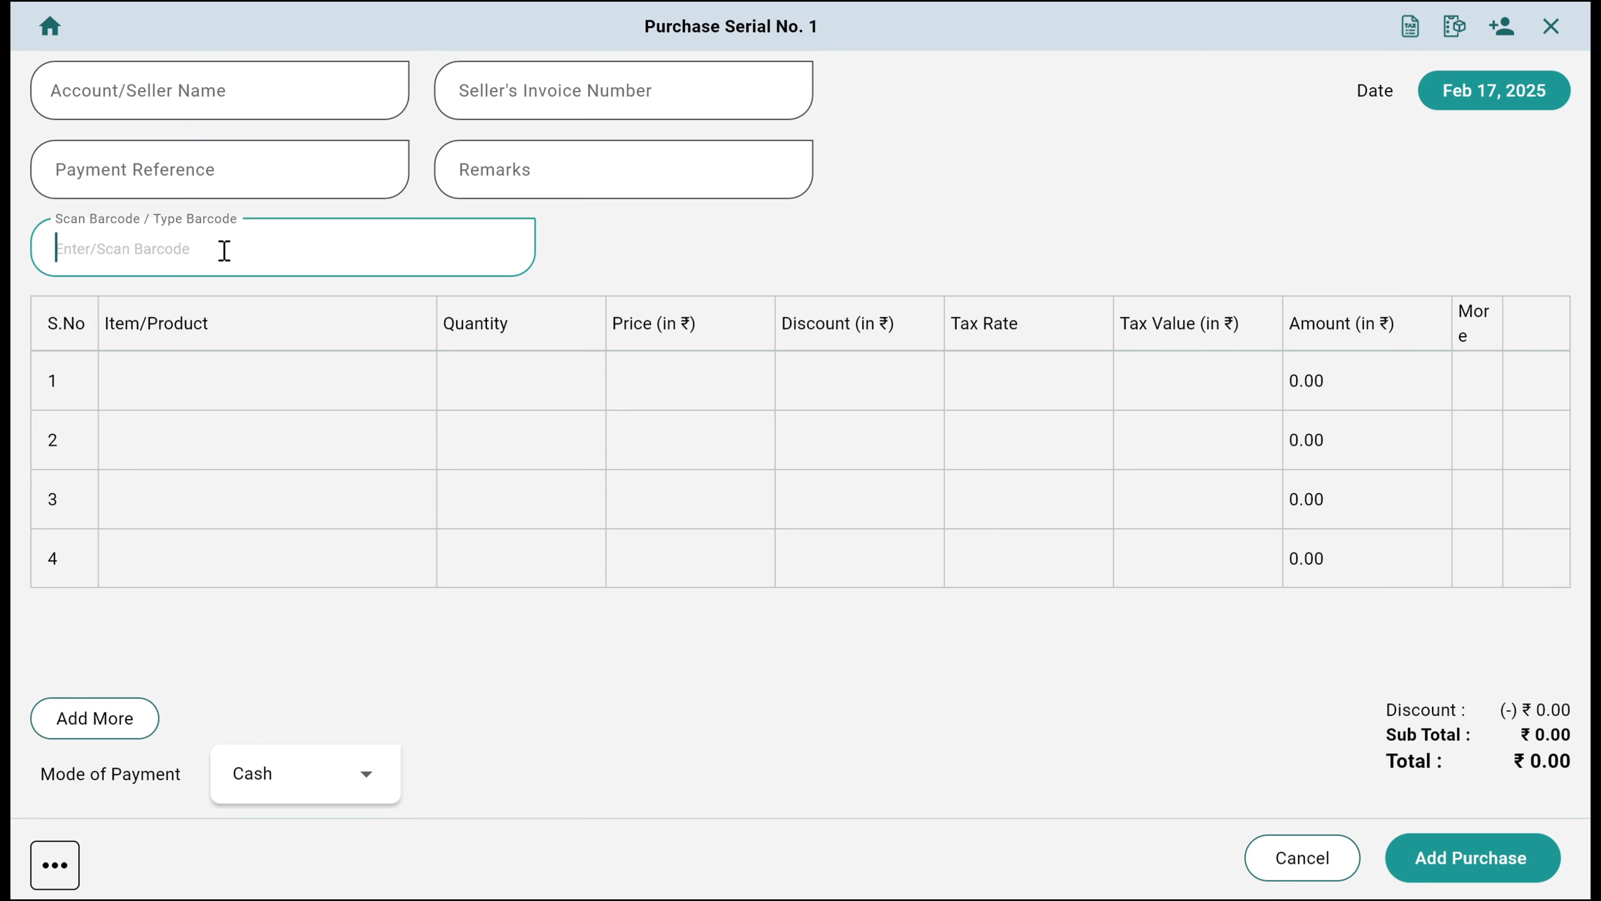
type("35865171159")
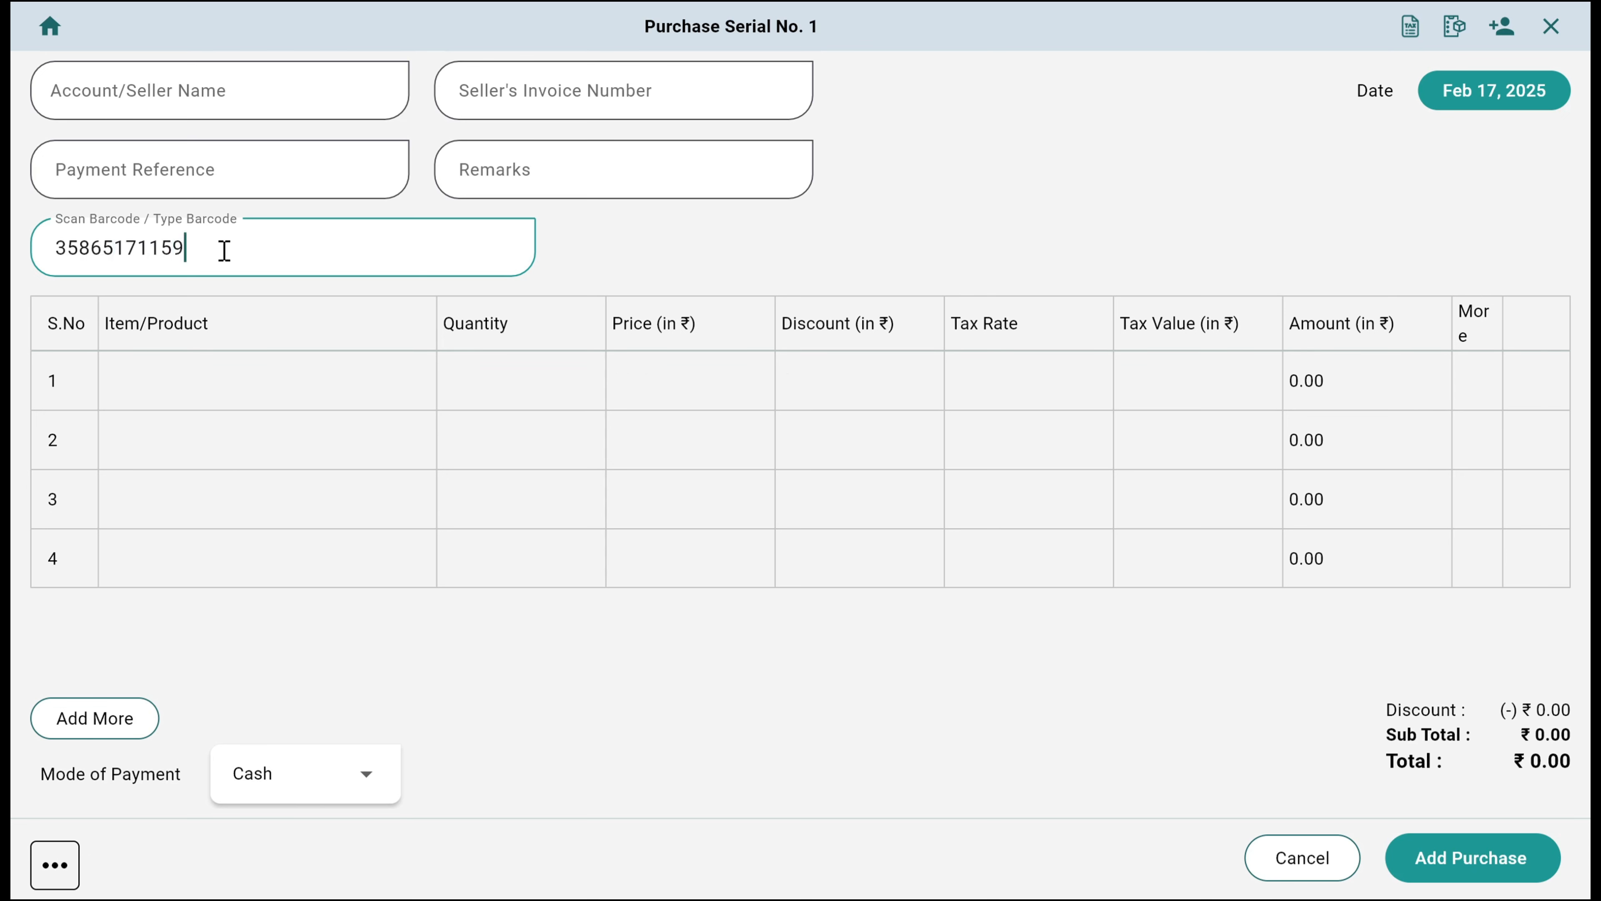
key("Return")
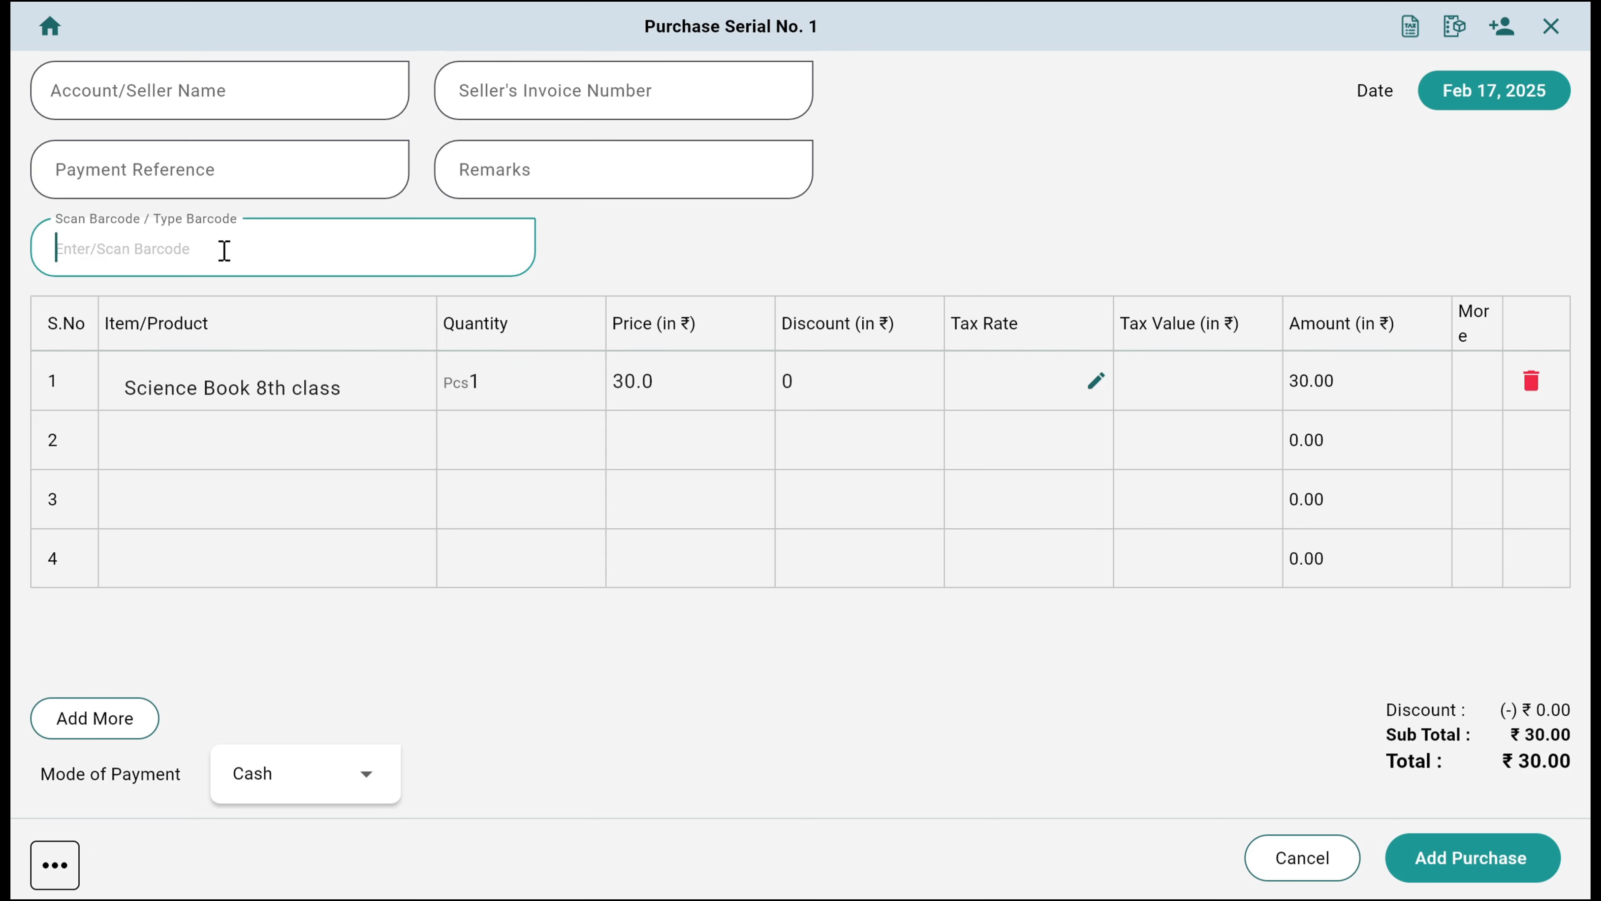
Enter the 8th class book's barcode six more times to bring its purchase quantity to 7 Pcs
type("35865171159")
key("Return")
type("4895180797378")
key("Return")
type("4895180797378")
key("Return")
type("4895180797378")
key("Return")
type("4895180797378")
key("Return")
type("4895180797378")
key("Return")
Add Science 10th class to the purchase by its barcode 400001
type("400001")
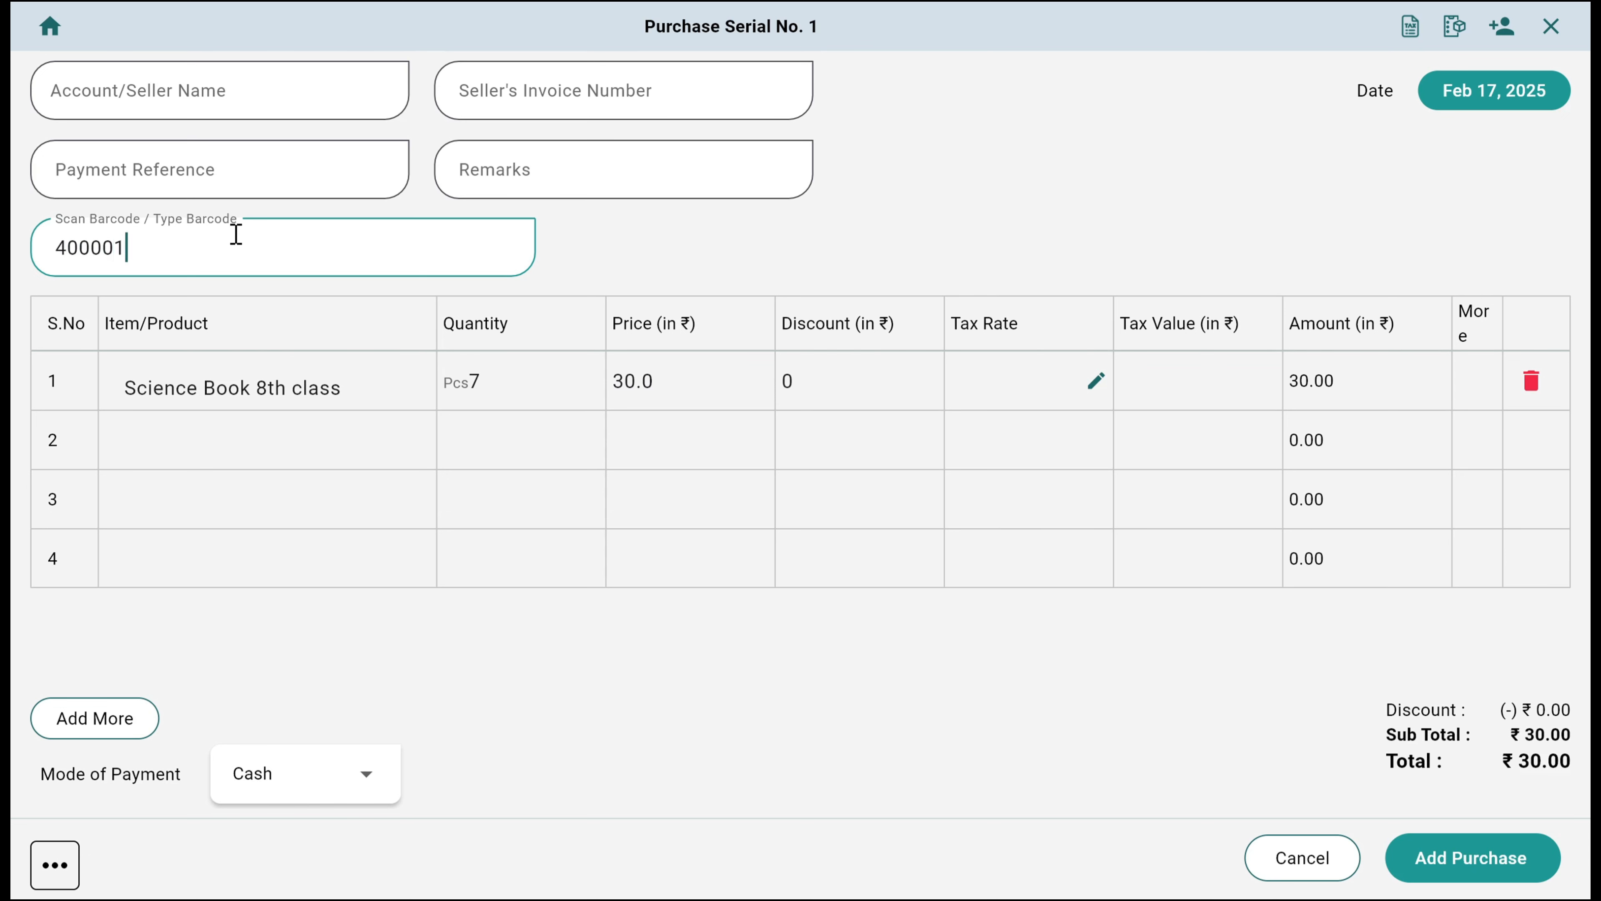
key("Return")
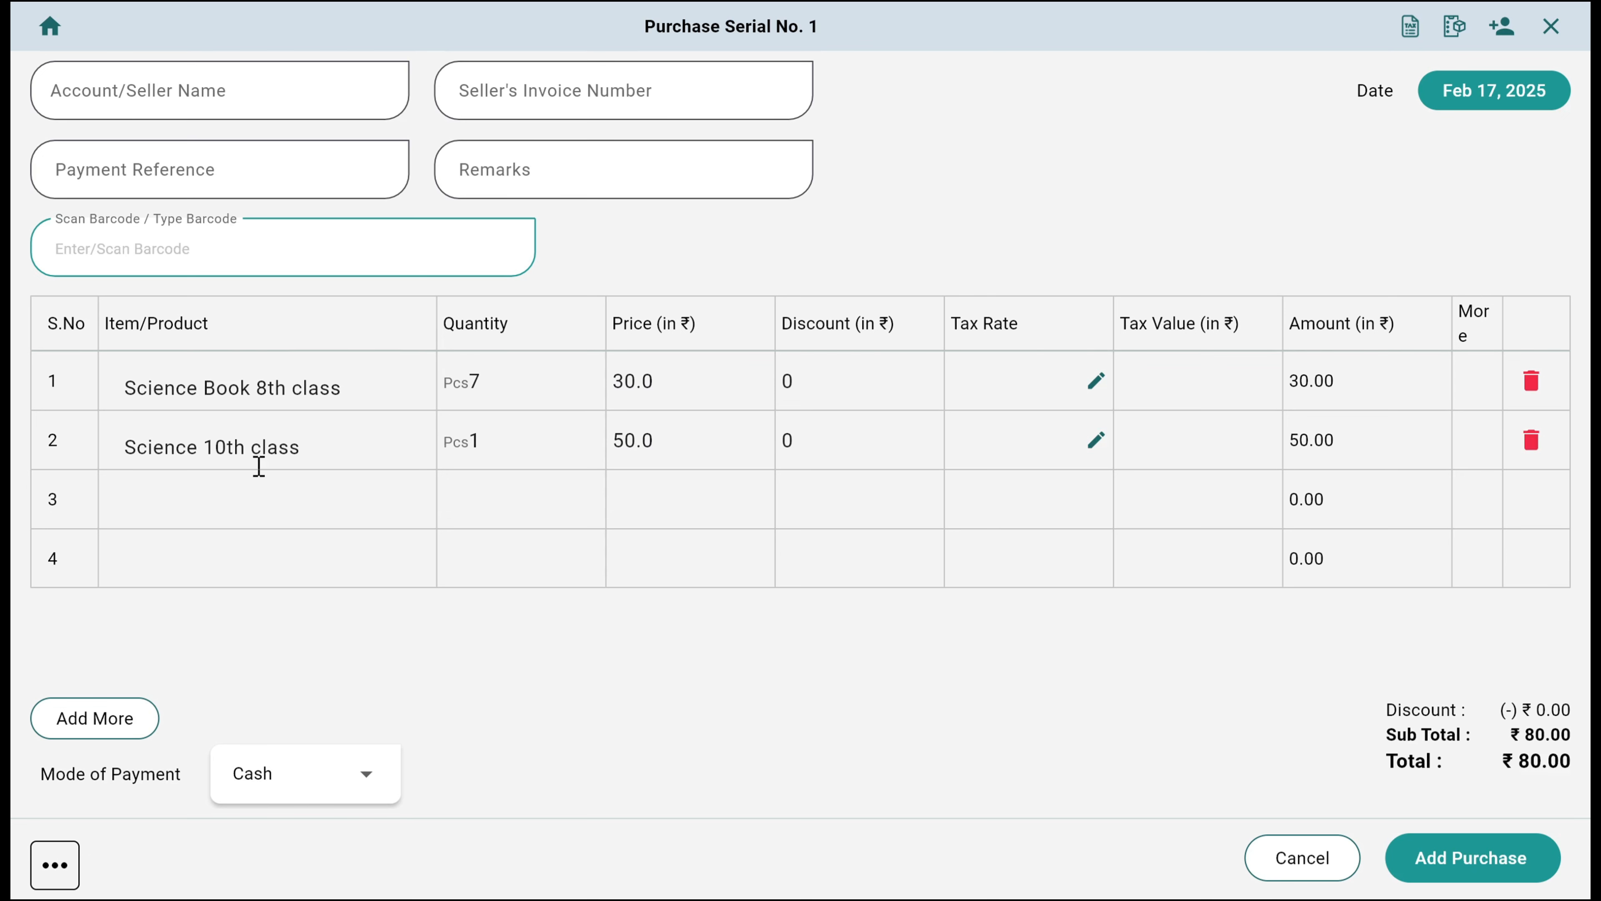
Set the purchase quantities to 10 for Science 10th class and 15 for Science Book 8th class, pricing the 8th class book at ₹35
left_click(460, 424)
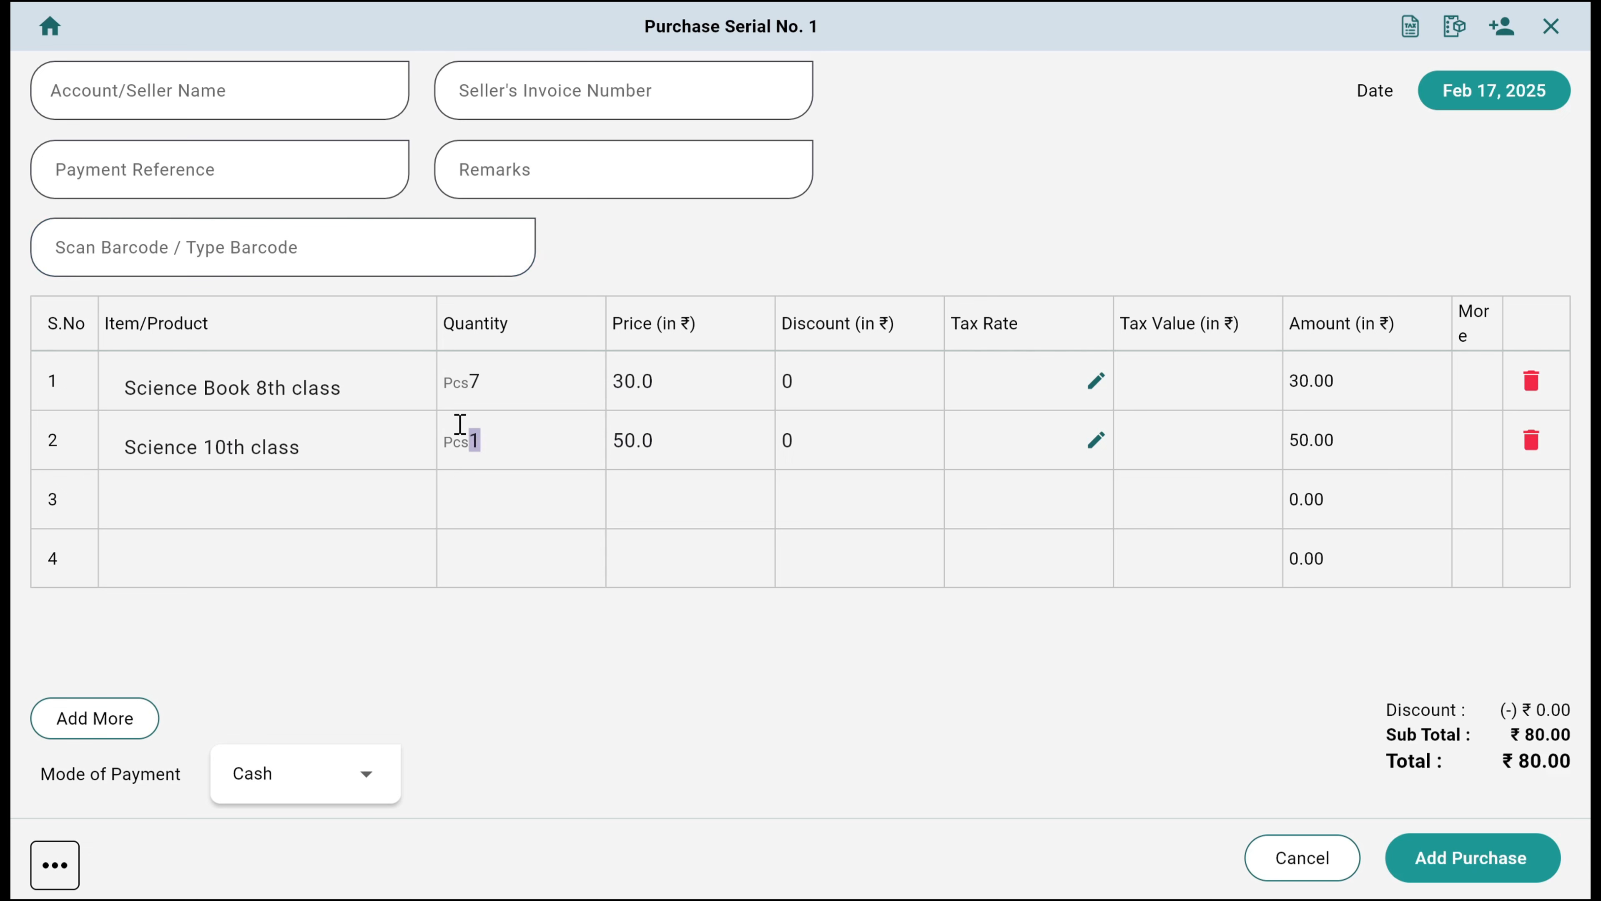
type("10")
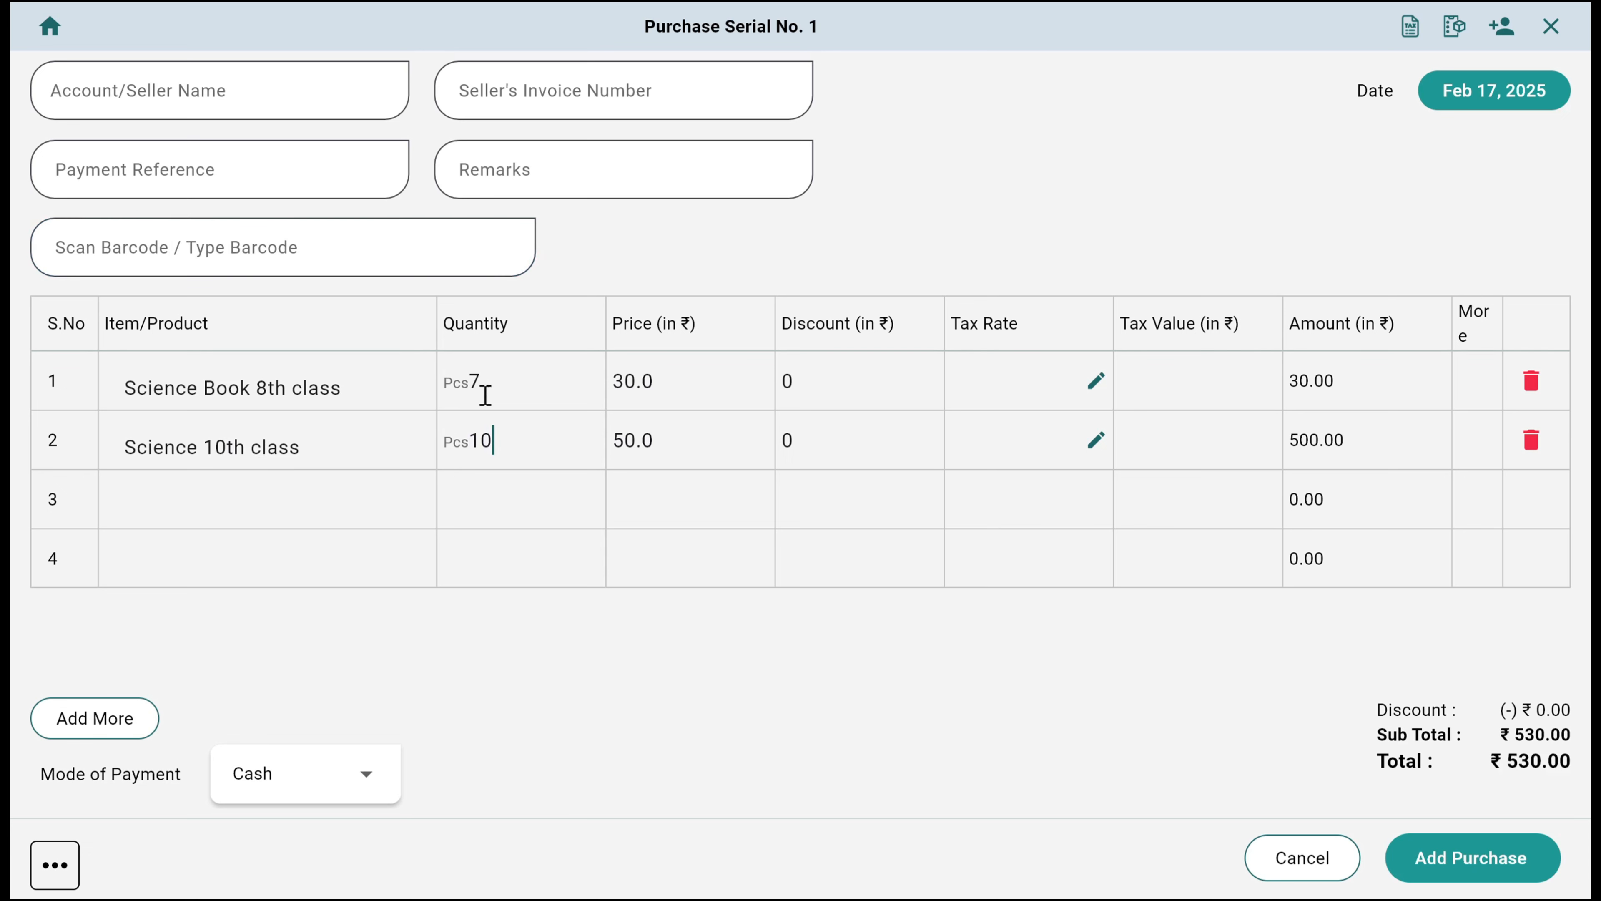
left_click(458, 383)
type("15")
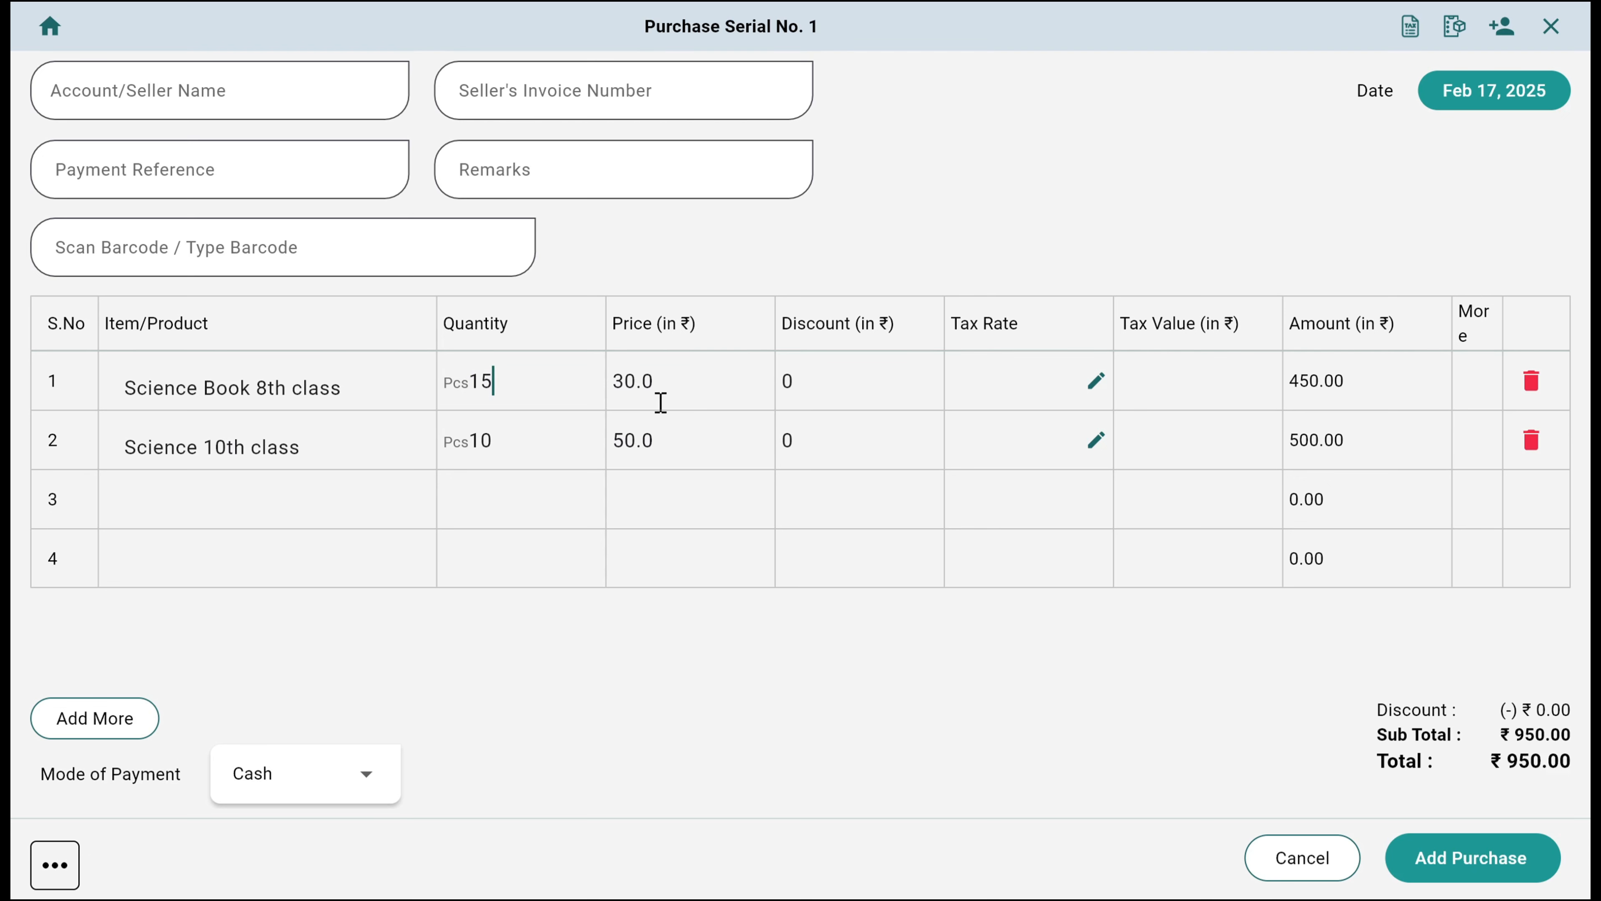
left_click_drag(659, 382, 599, 393)
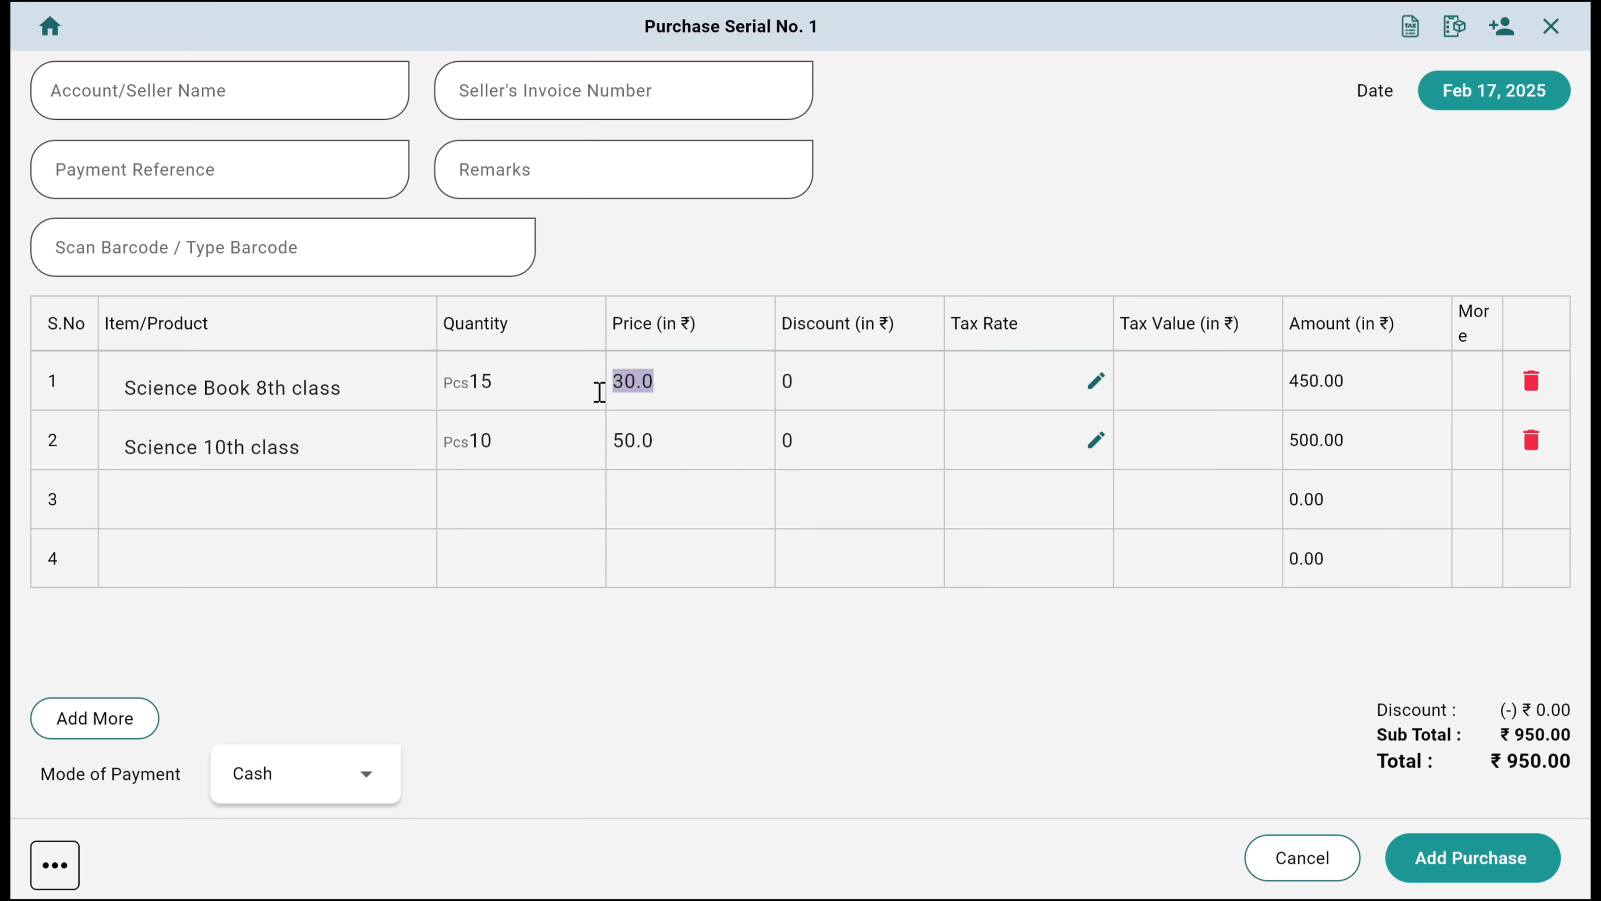
type("35")
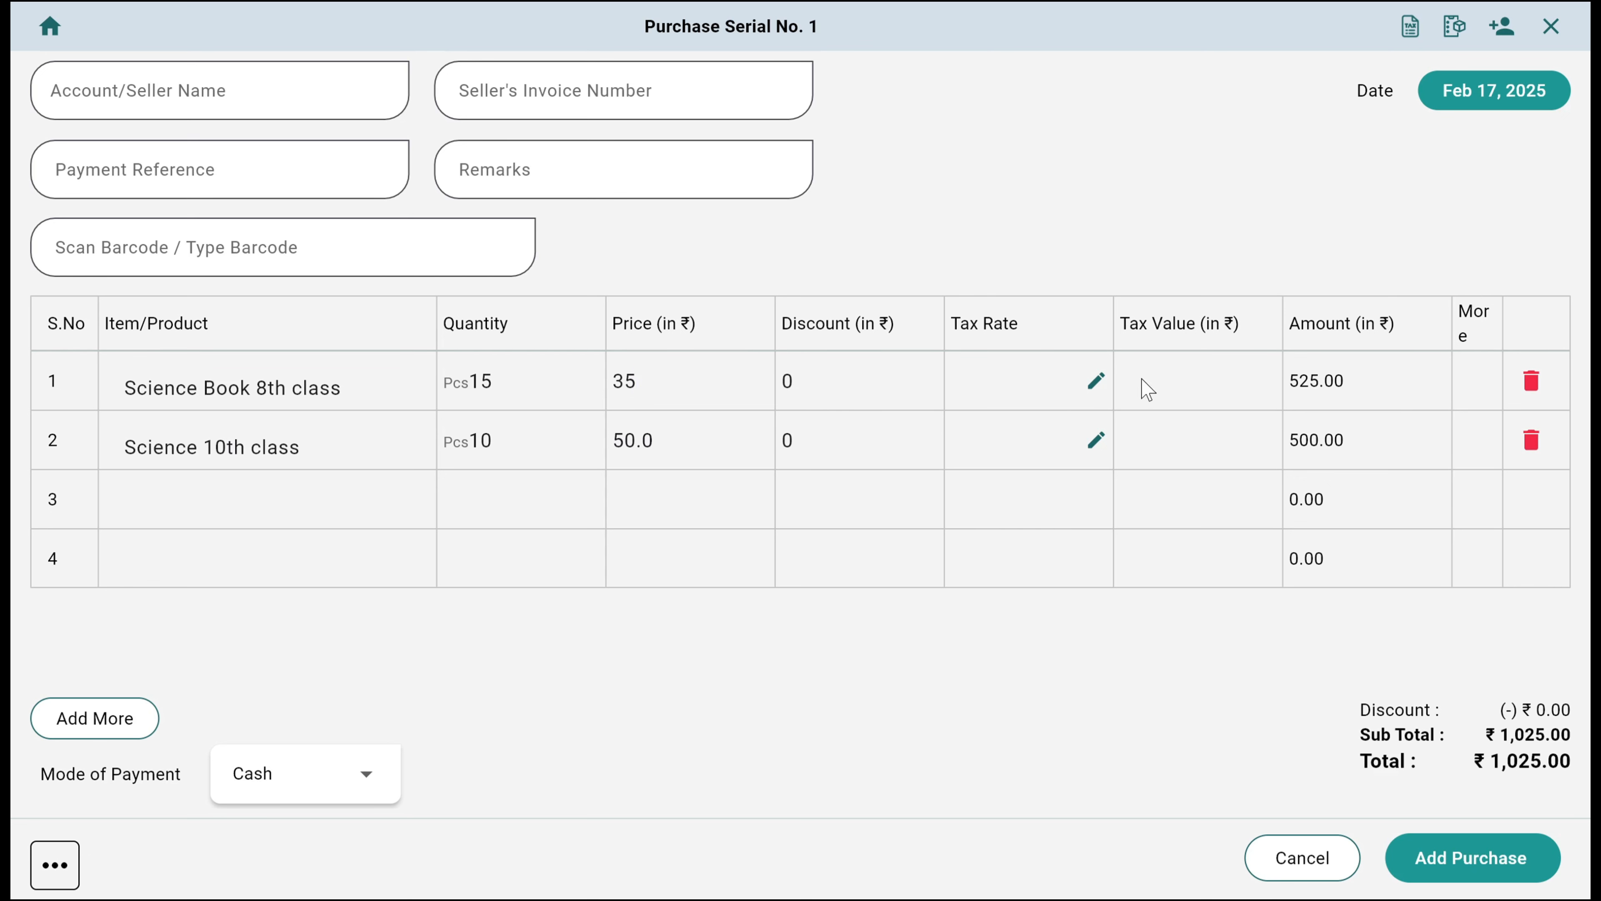
left_click(1082, 382)
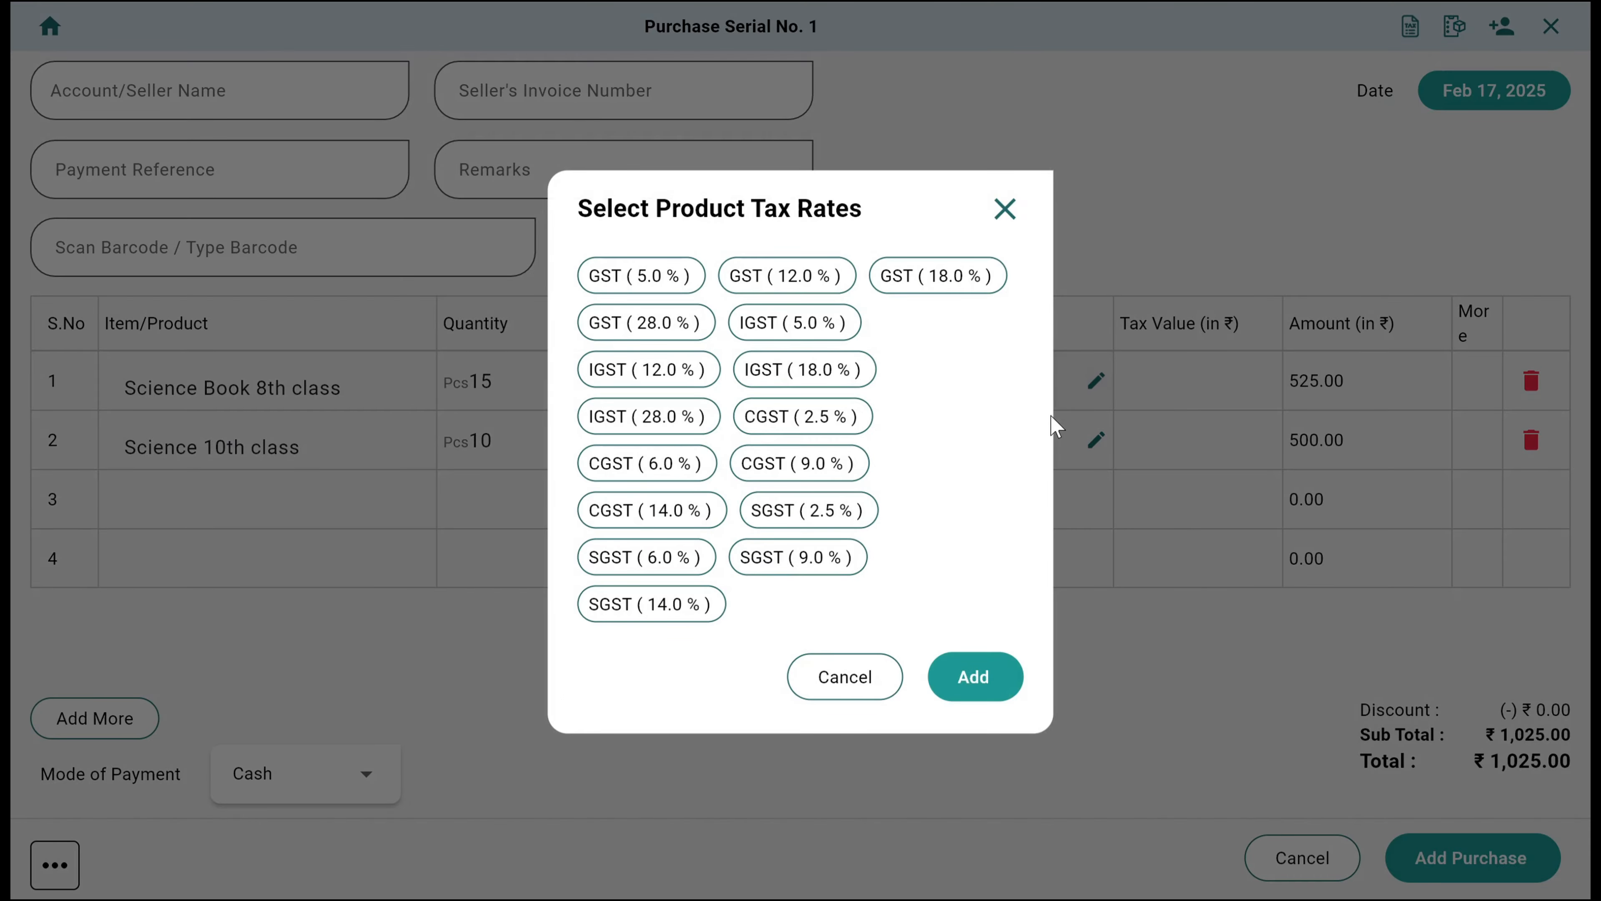
left_click(831, 692)
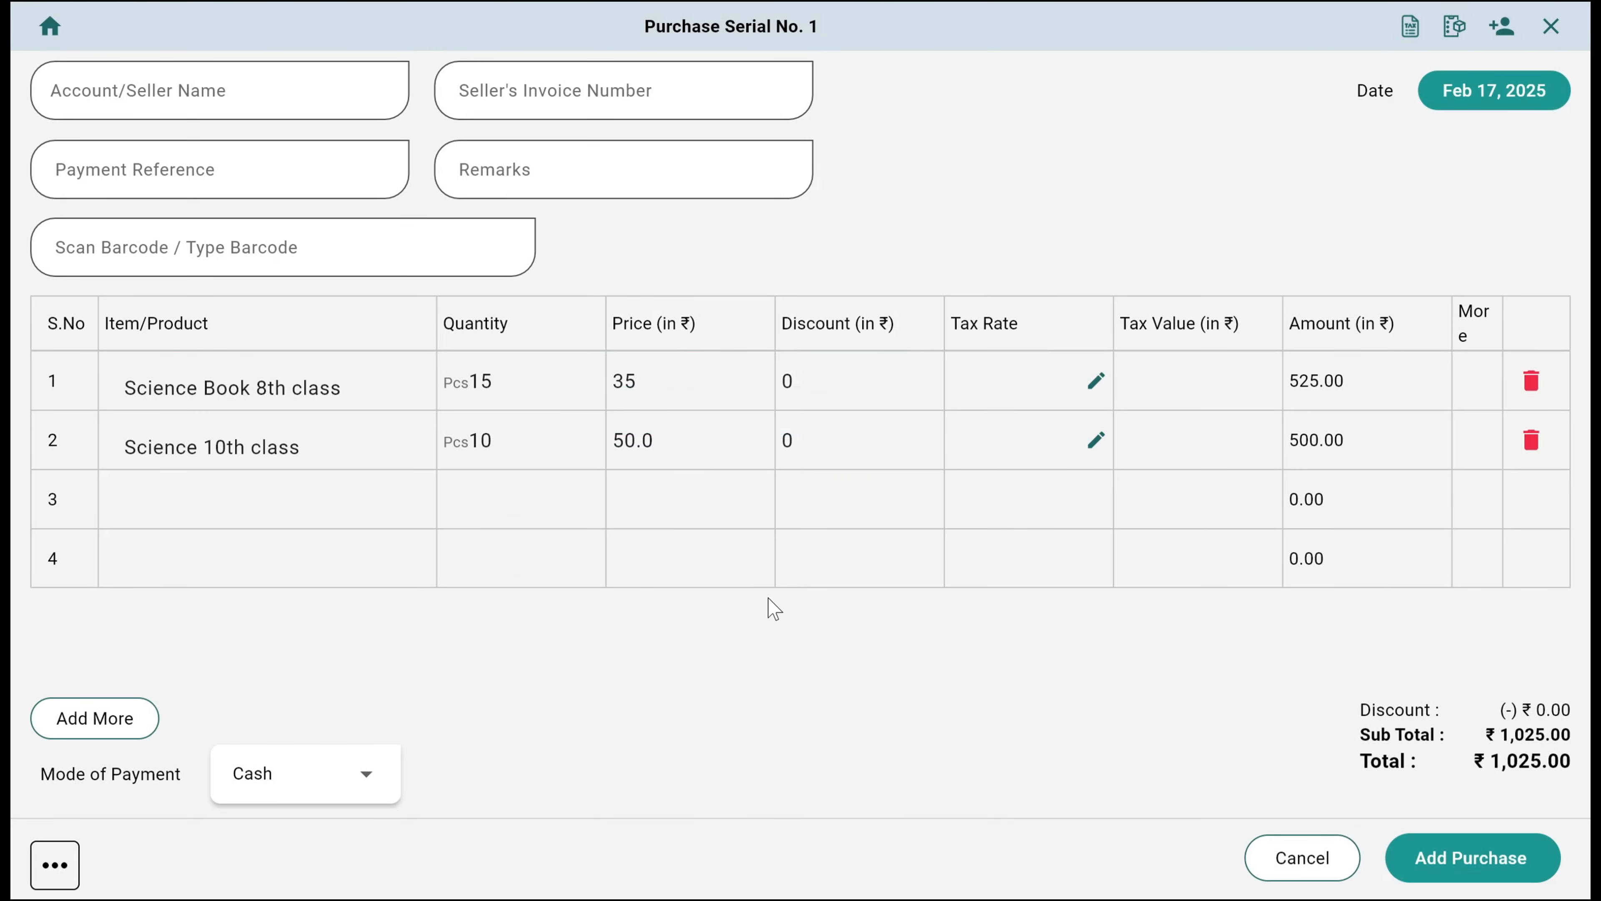
Create a new seller named Mohan Book Depo under the Sundry Creditors group
left_click(130, 91)
scroll(132, 268, "down", 1)
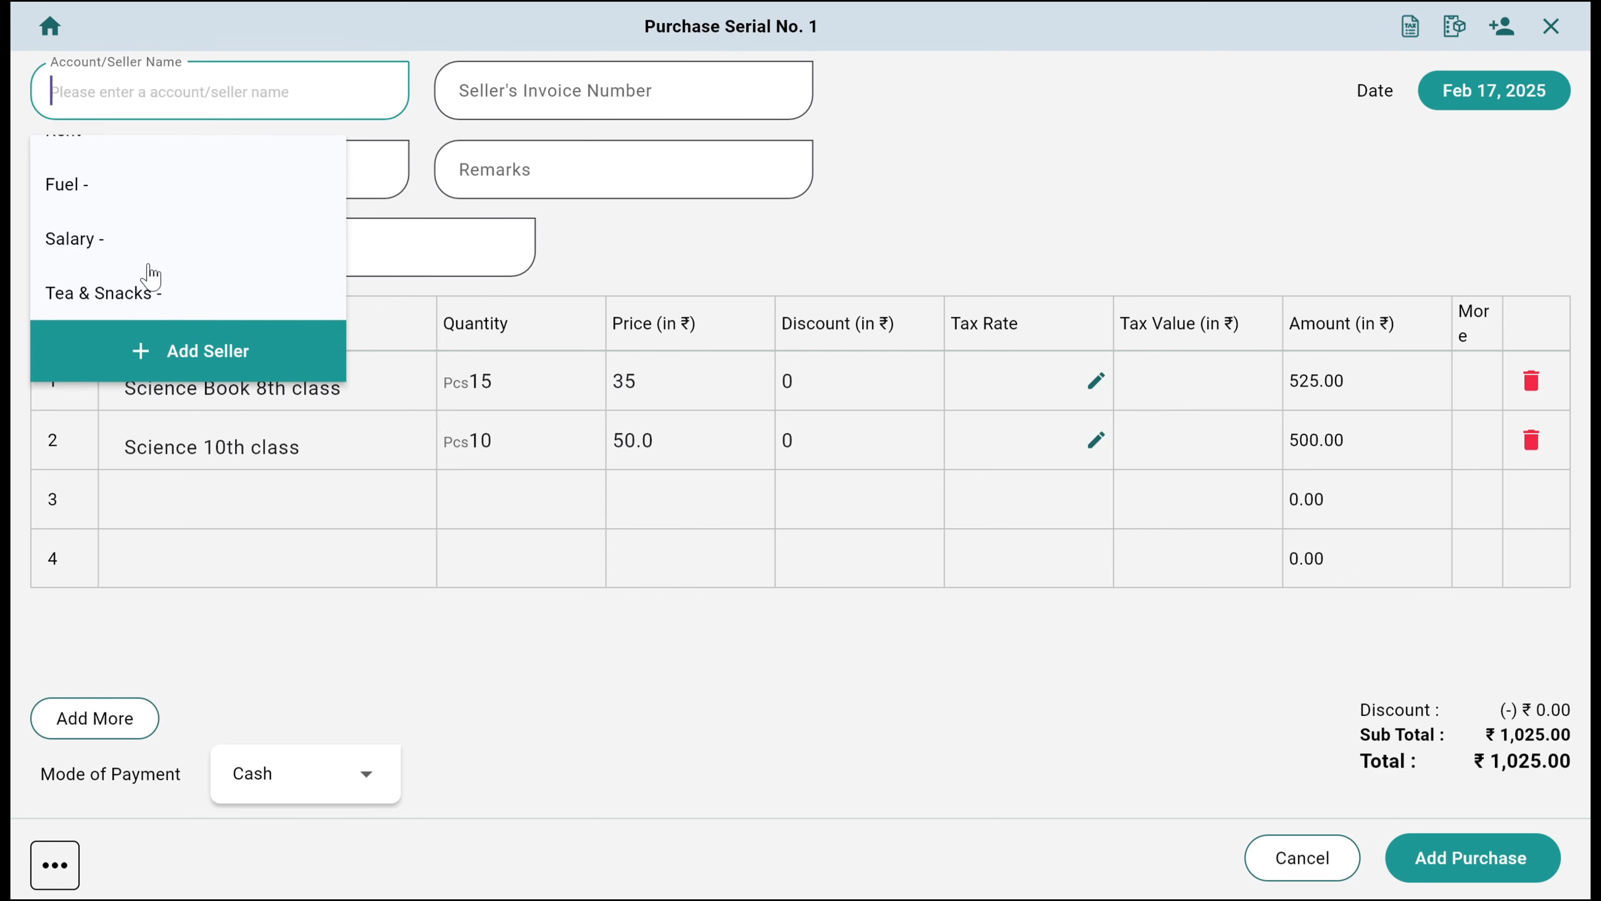
left_click(200, 367)
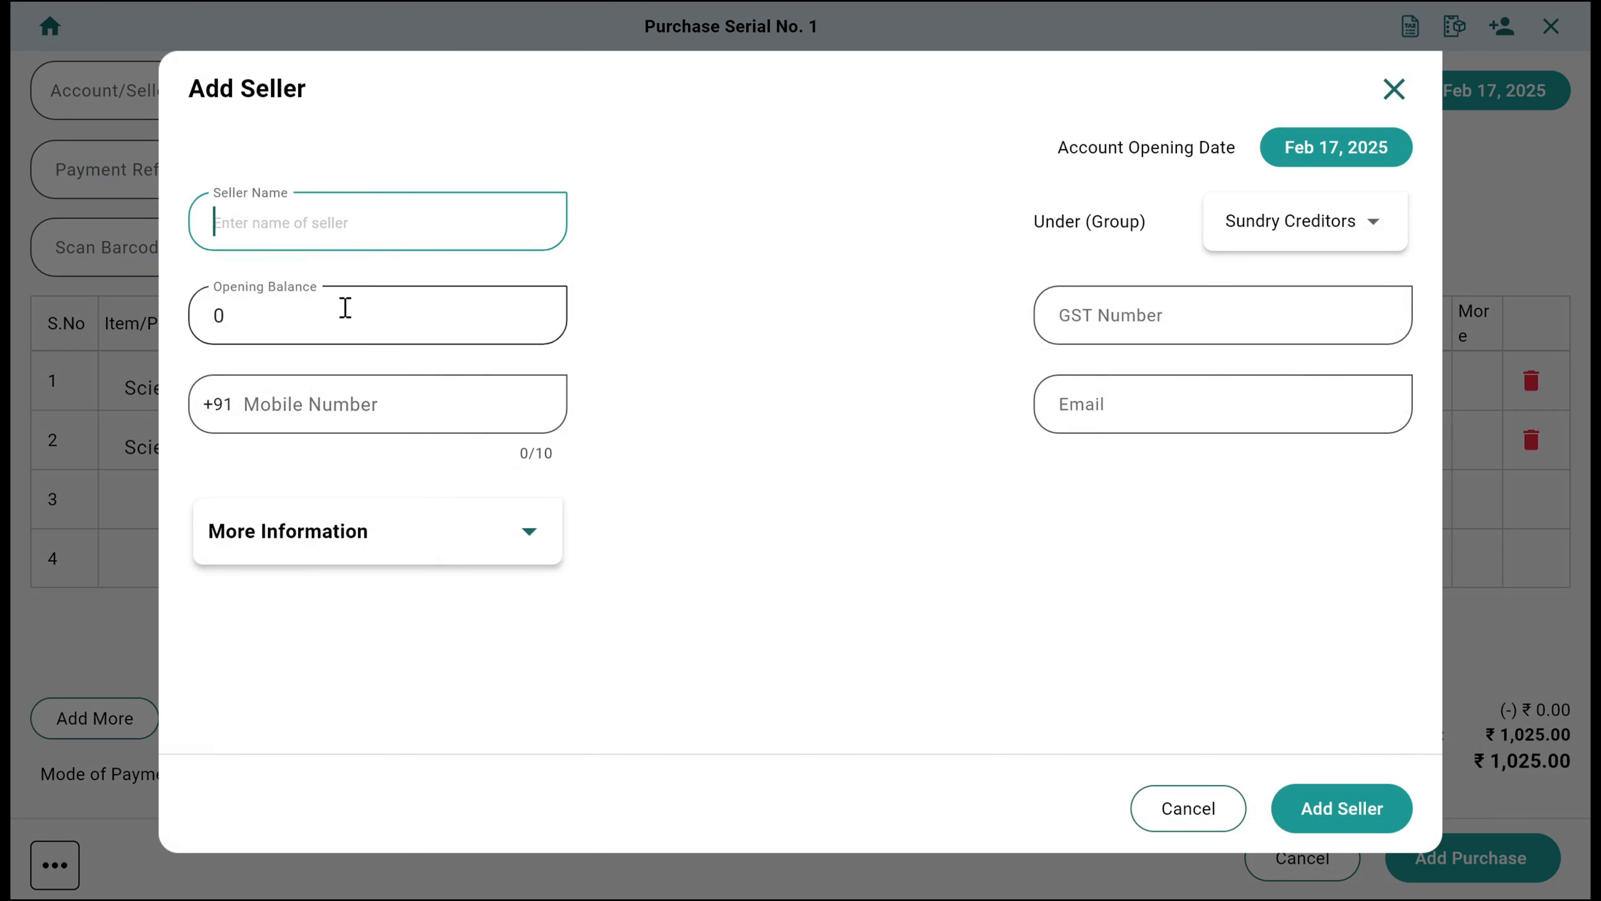
type("Mohan Book Depo")
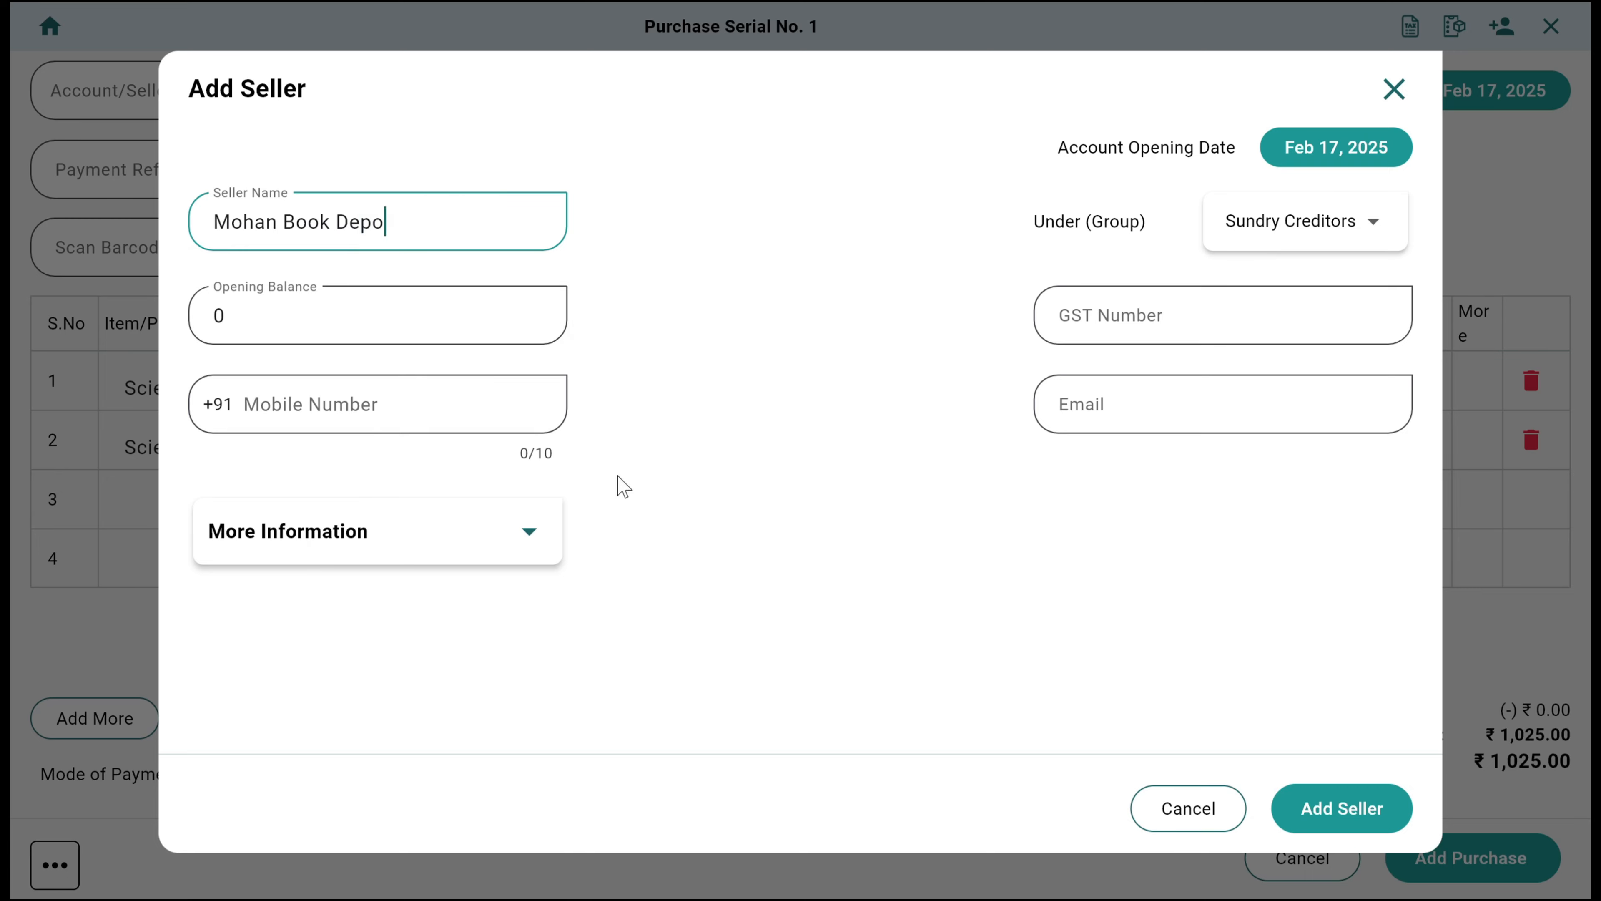
left_click(422, 552)
scroll(475, 546, "down", 3)
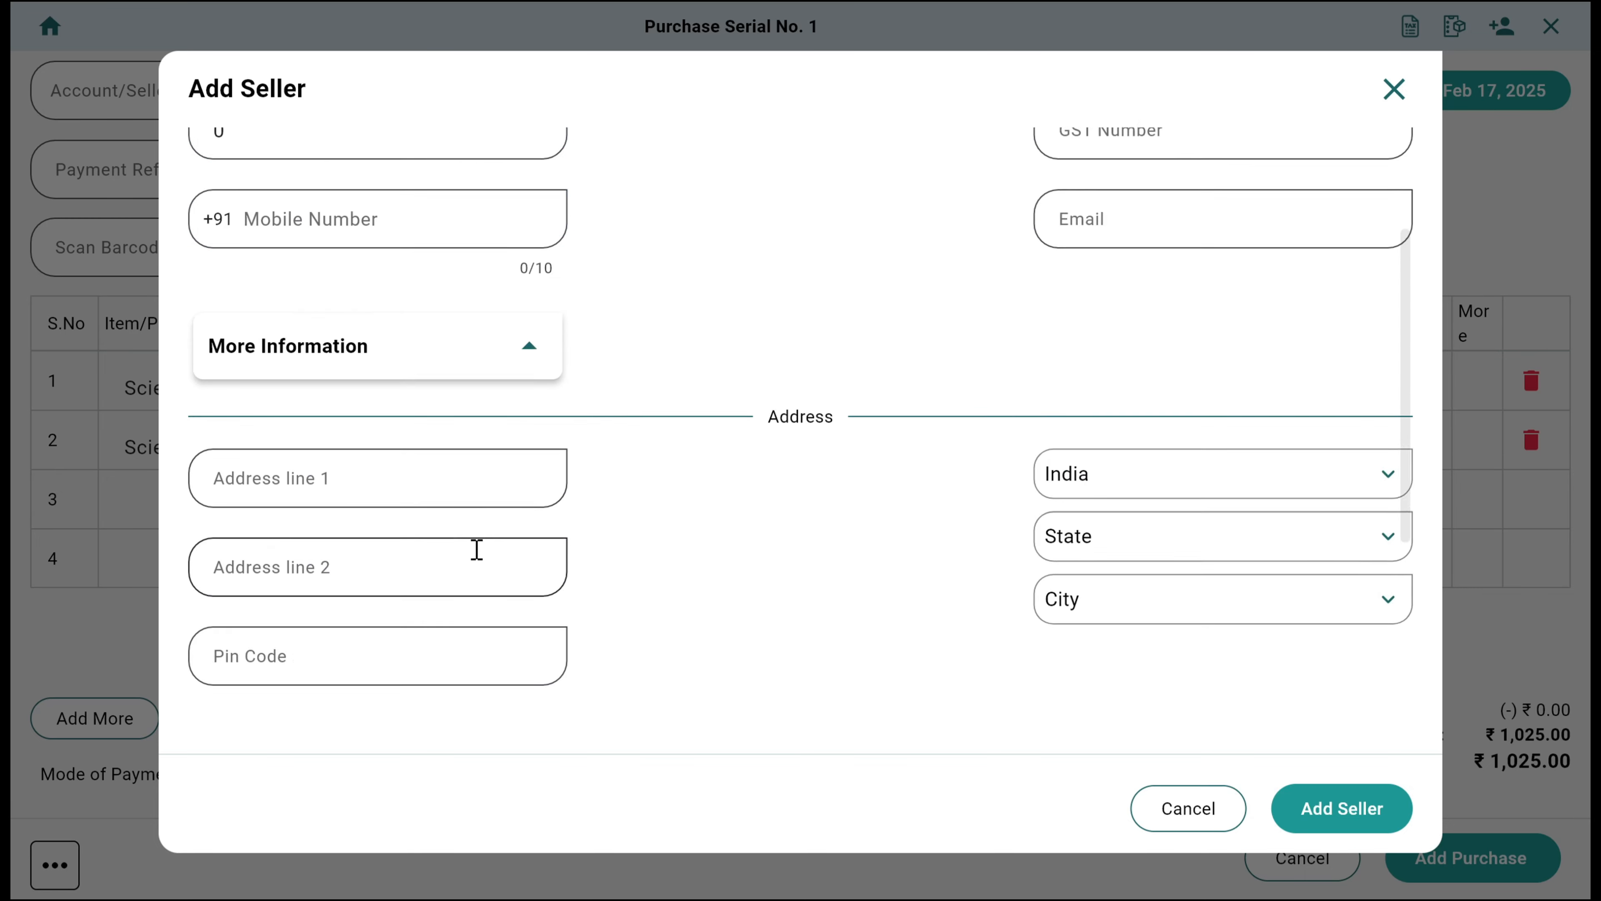
scroll(633, 583, "up", 3)
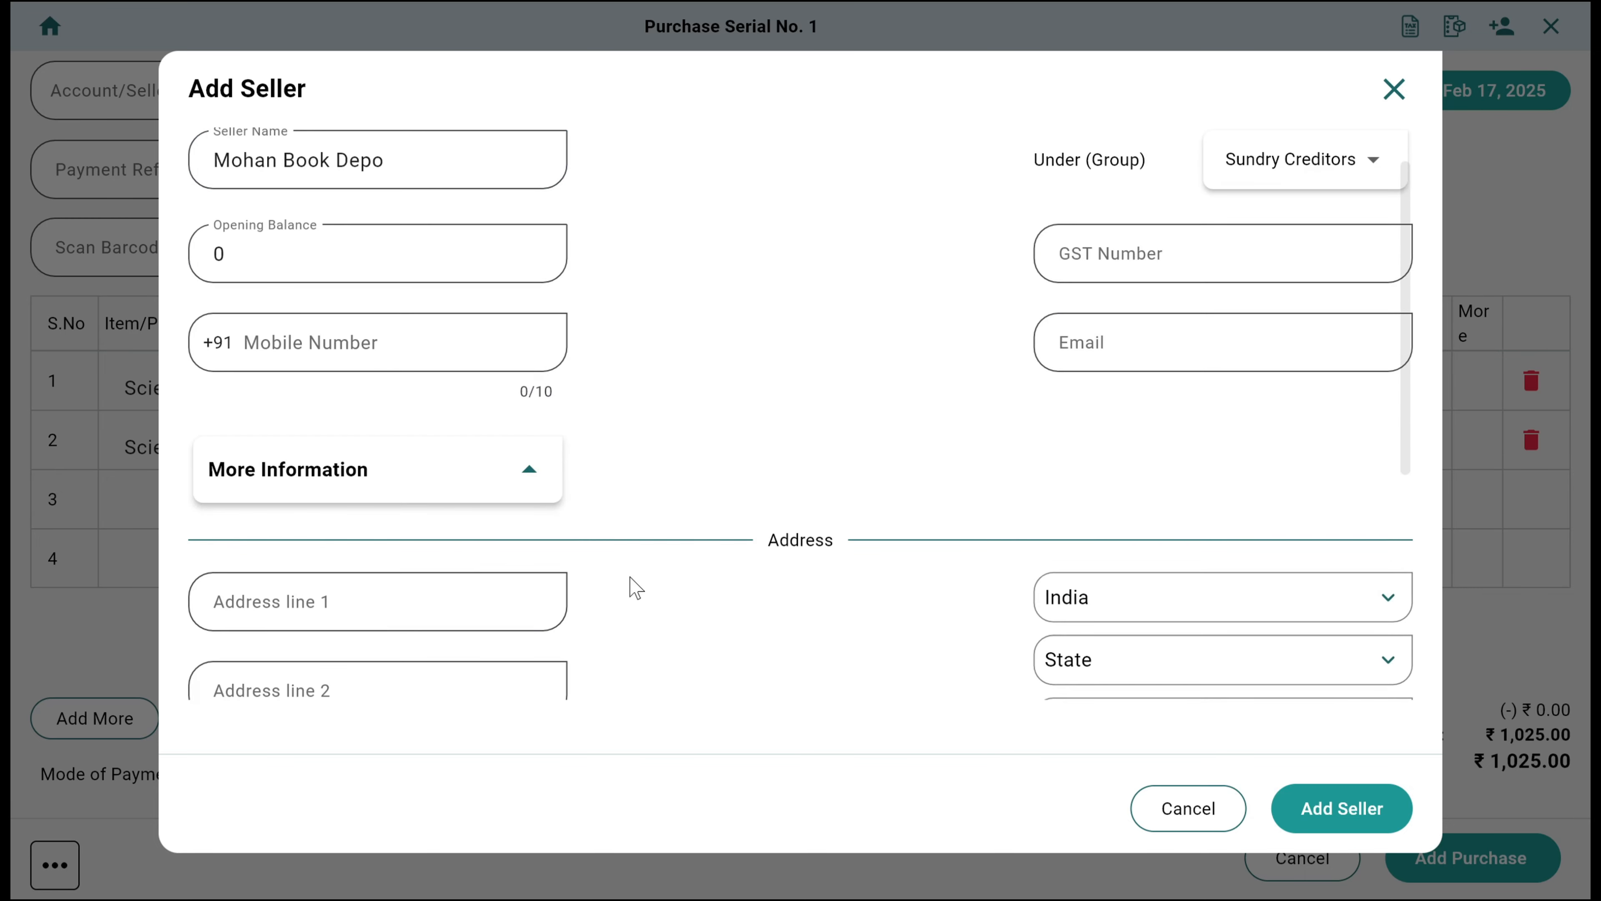
left_click(1319, 817)
Assign Mohan Book Depo as the seller of this purchase
left_click(196, 108)
type("Mohan")
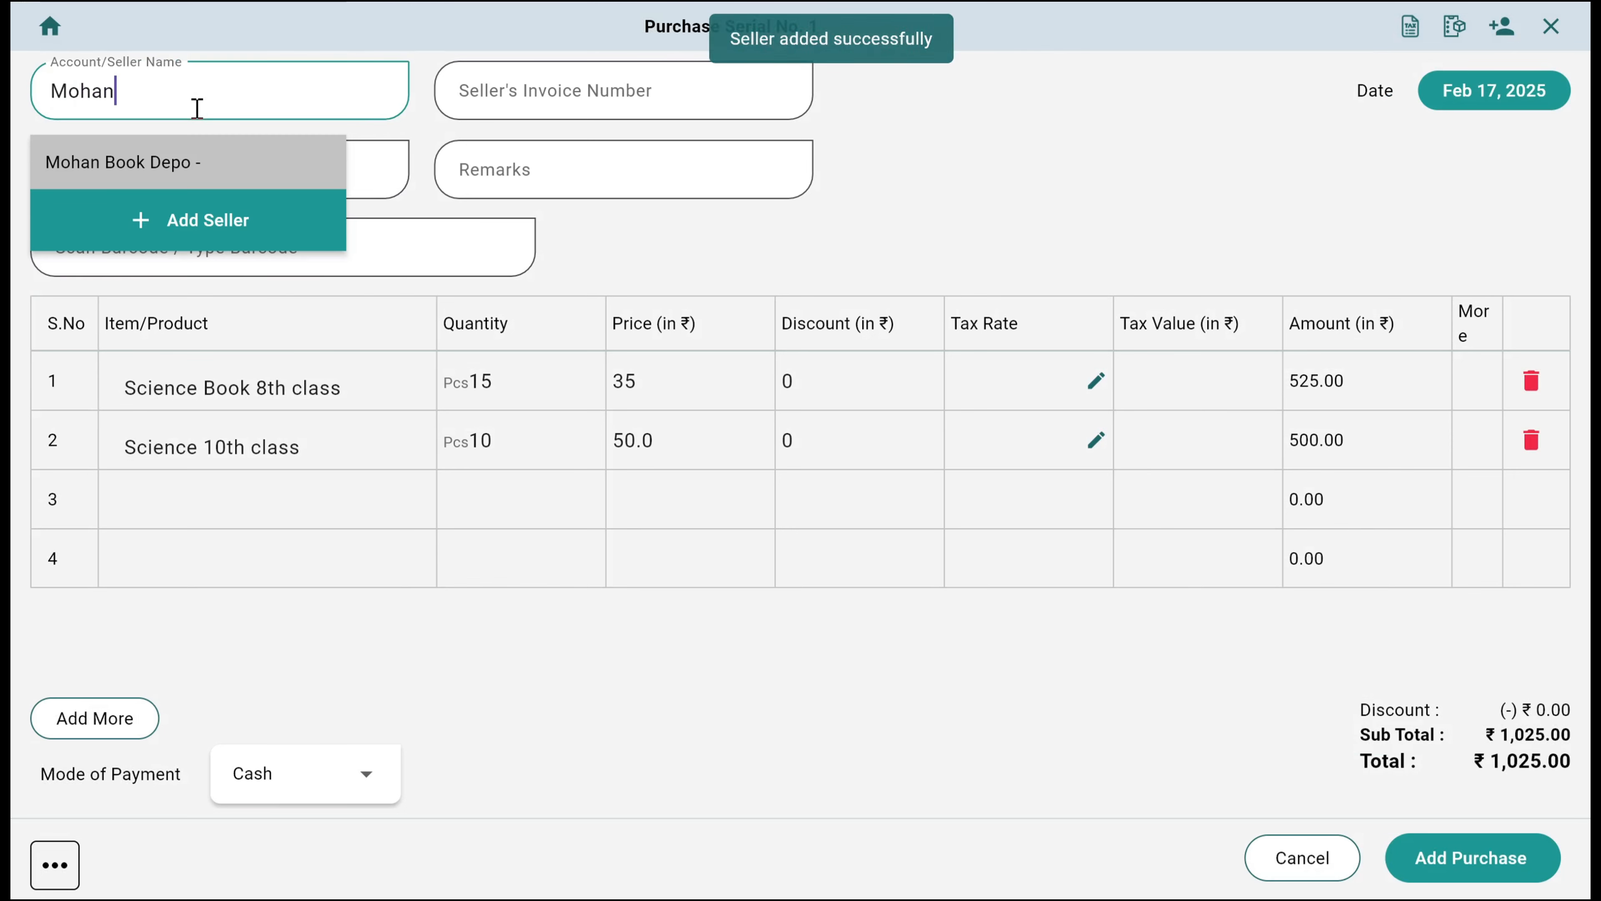
key("Return")
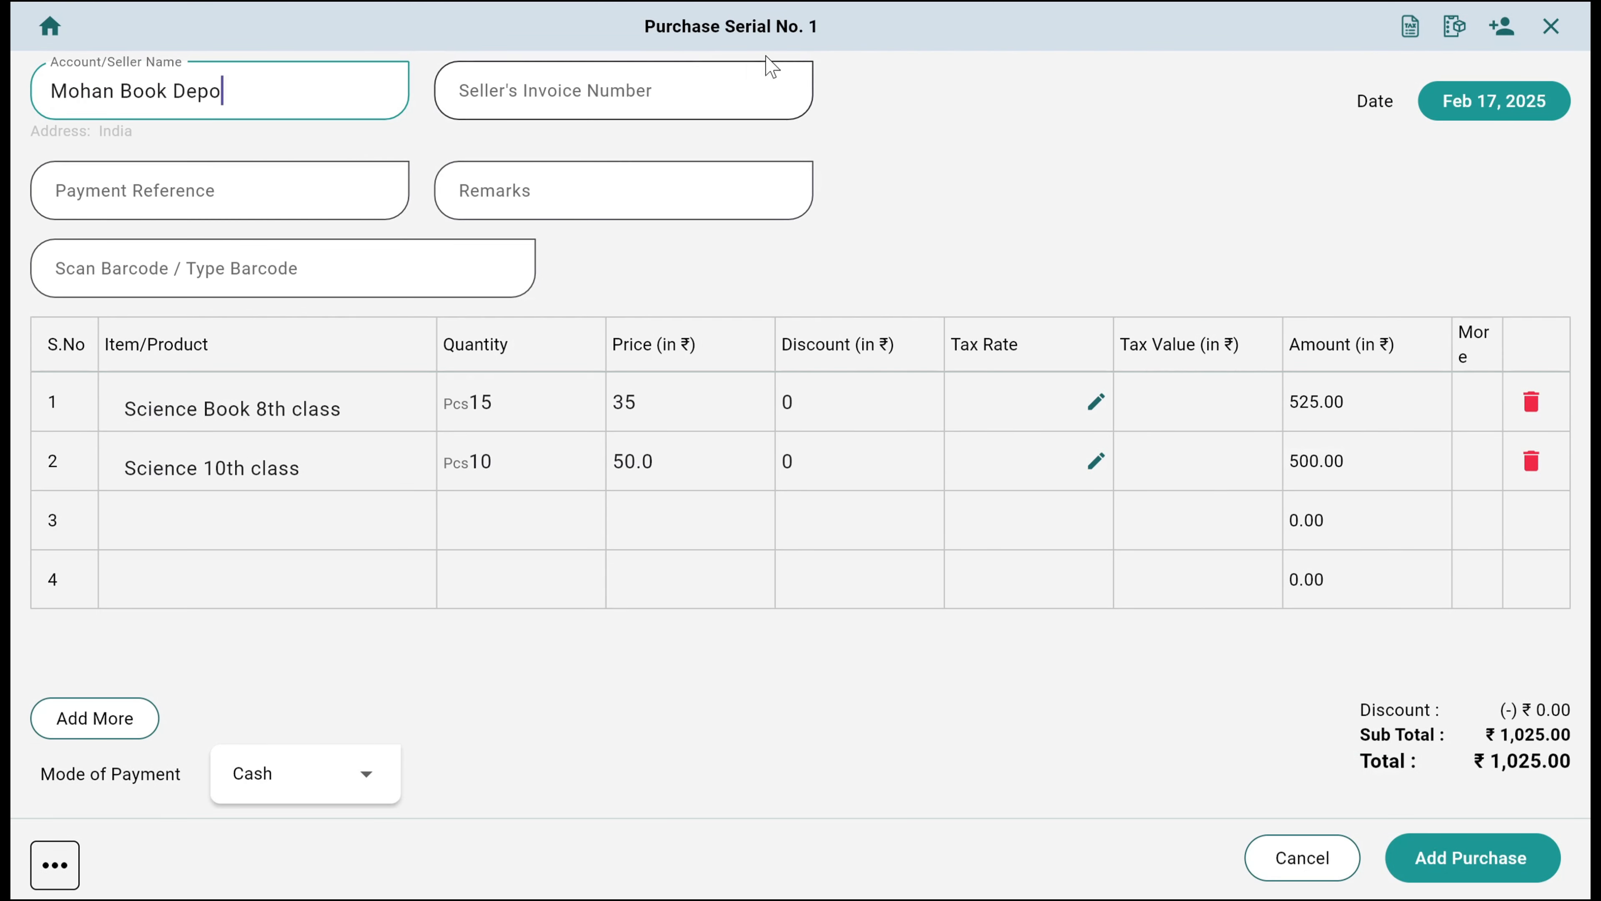
Examine the purchase's invoice number field, date picker, payment modes and extra discount and charge options without changing them
left_click(601, 70)
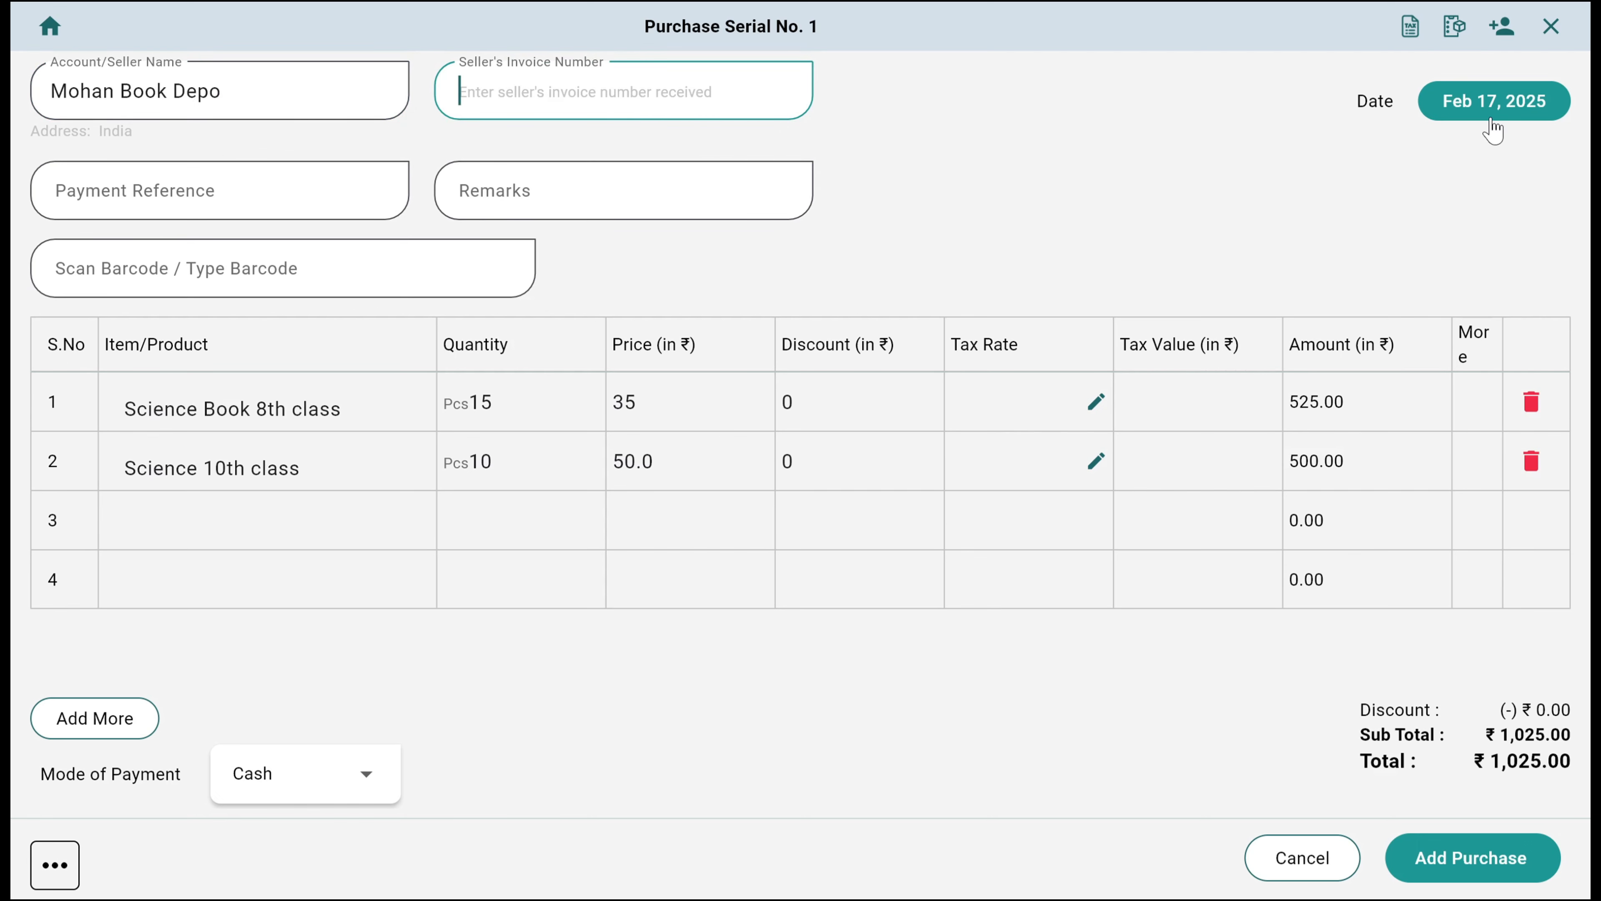
left_click(1481, 104)
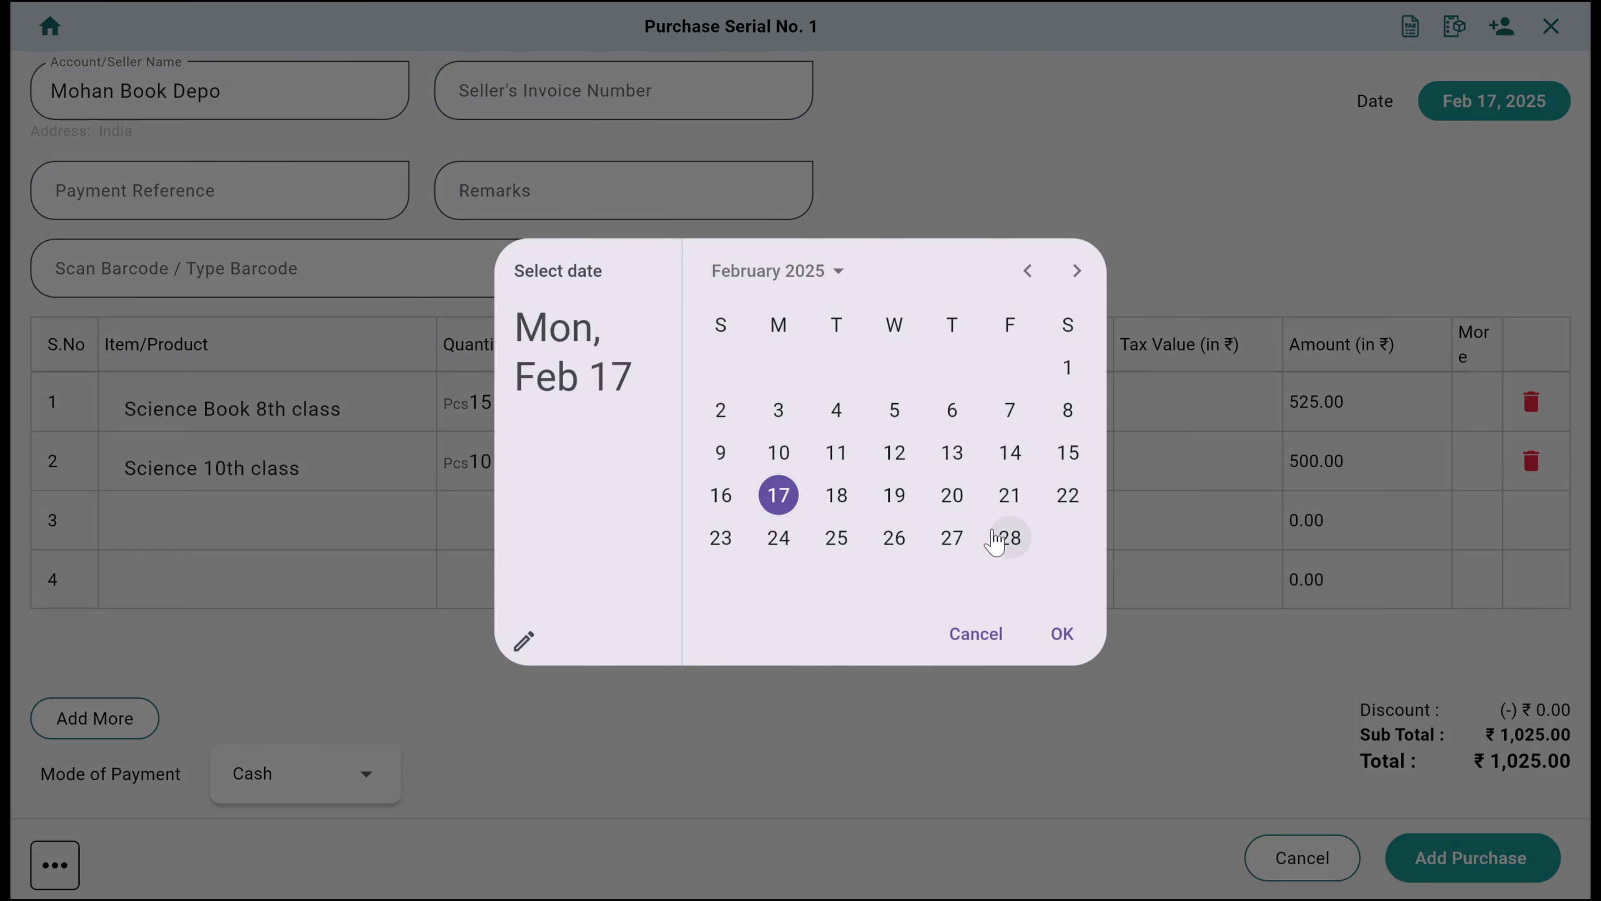
left_click(990, 635)
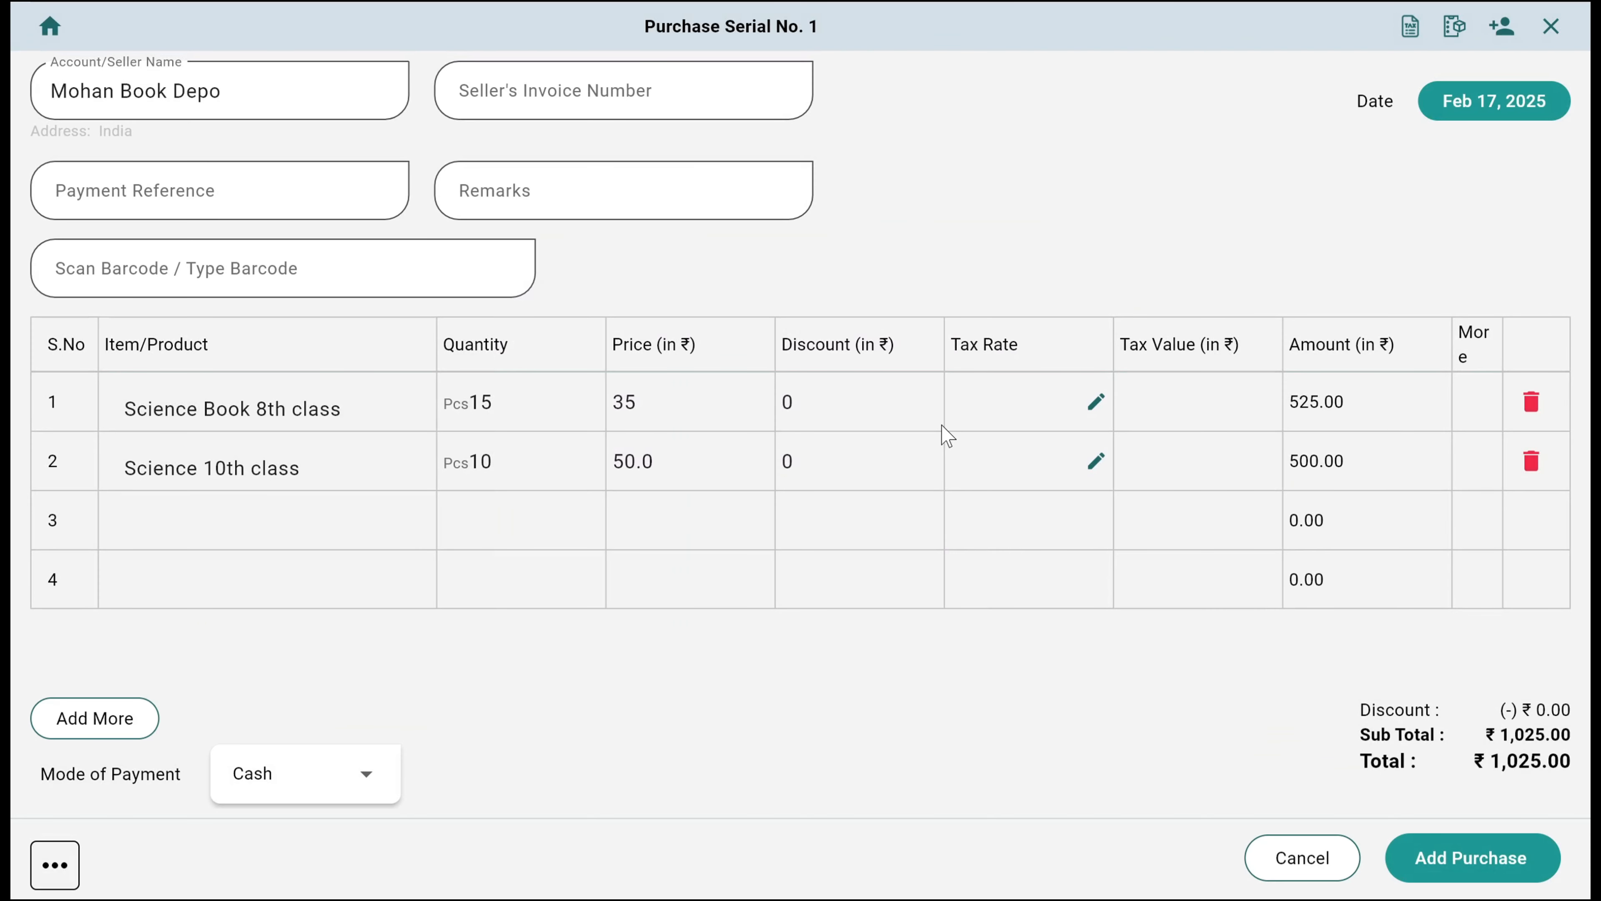
left_click(258, 783)
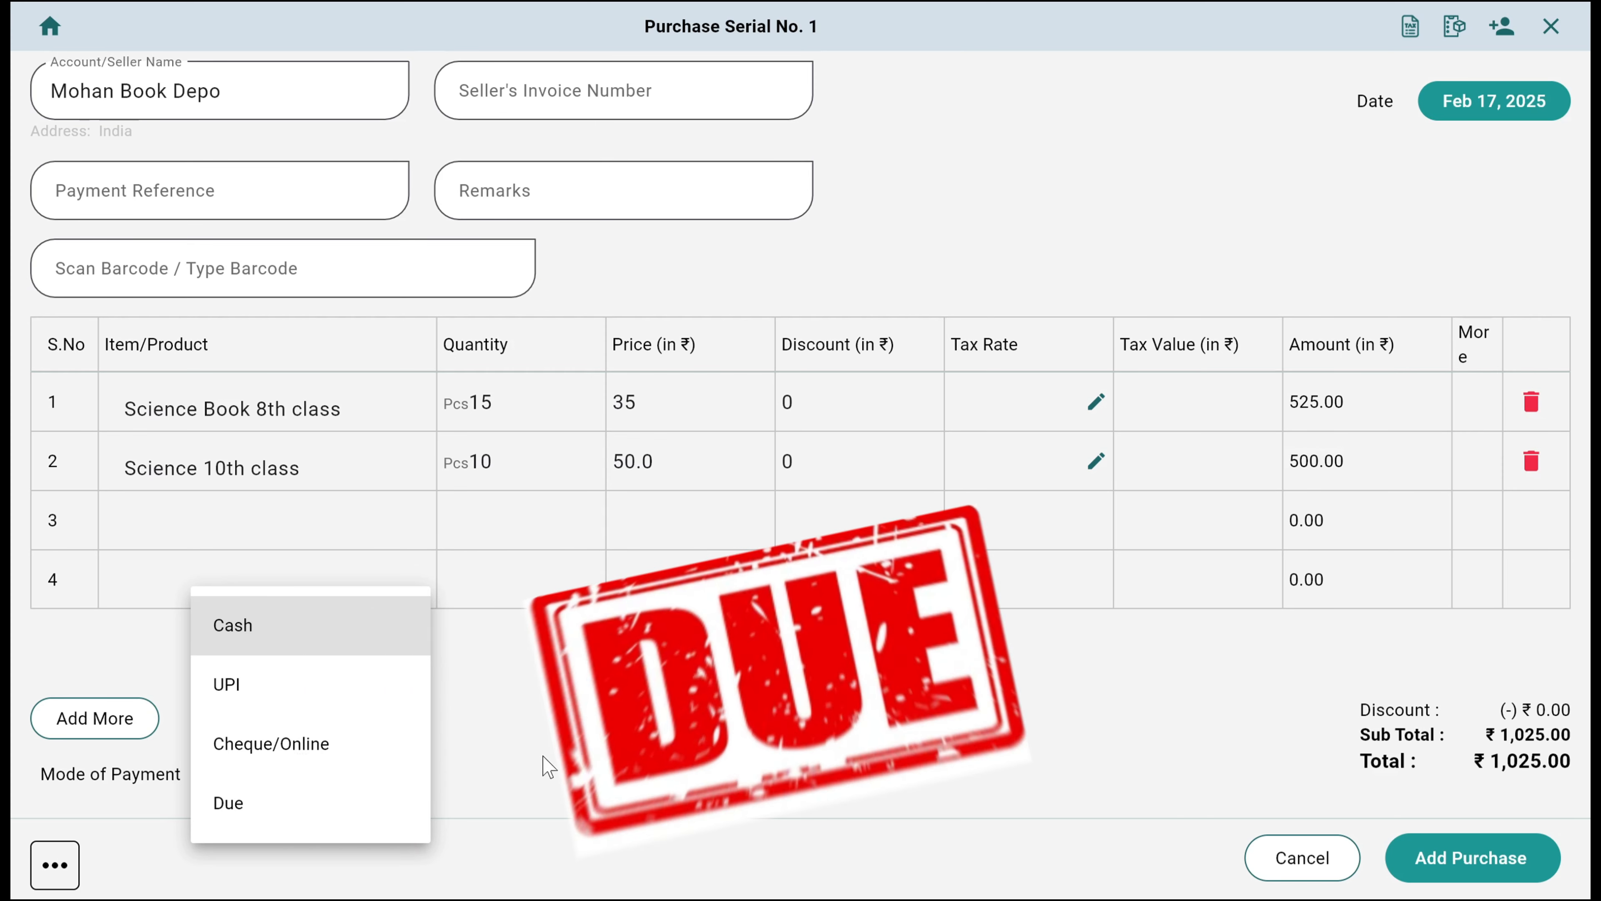
left_click(543, 764)
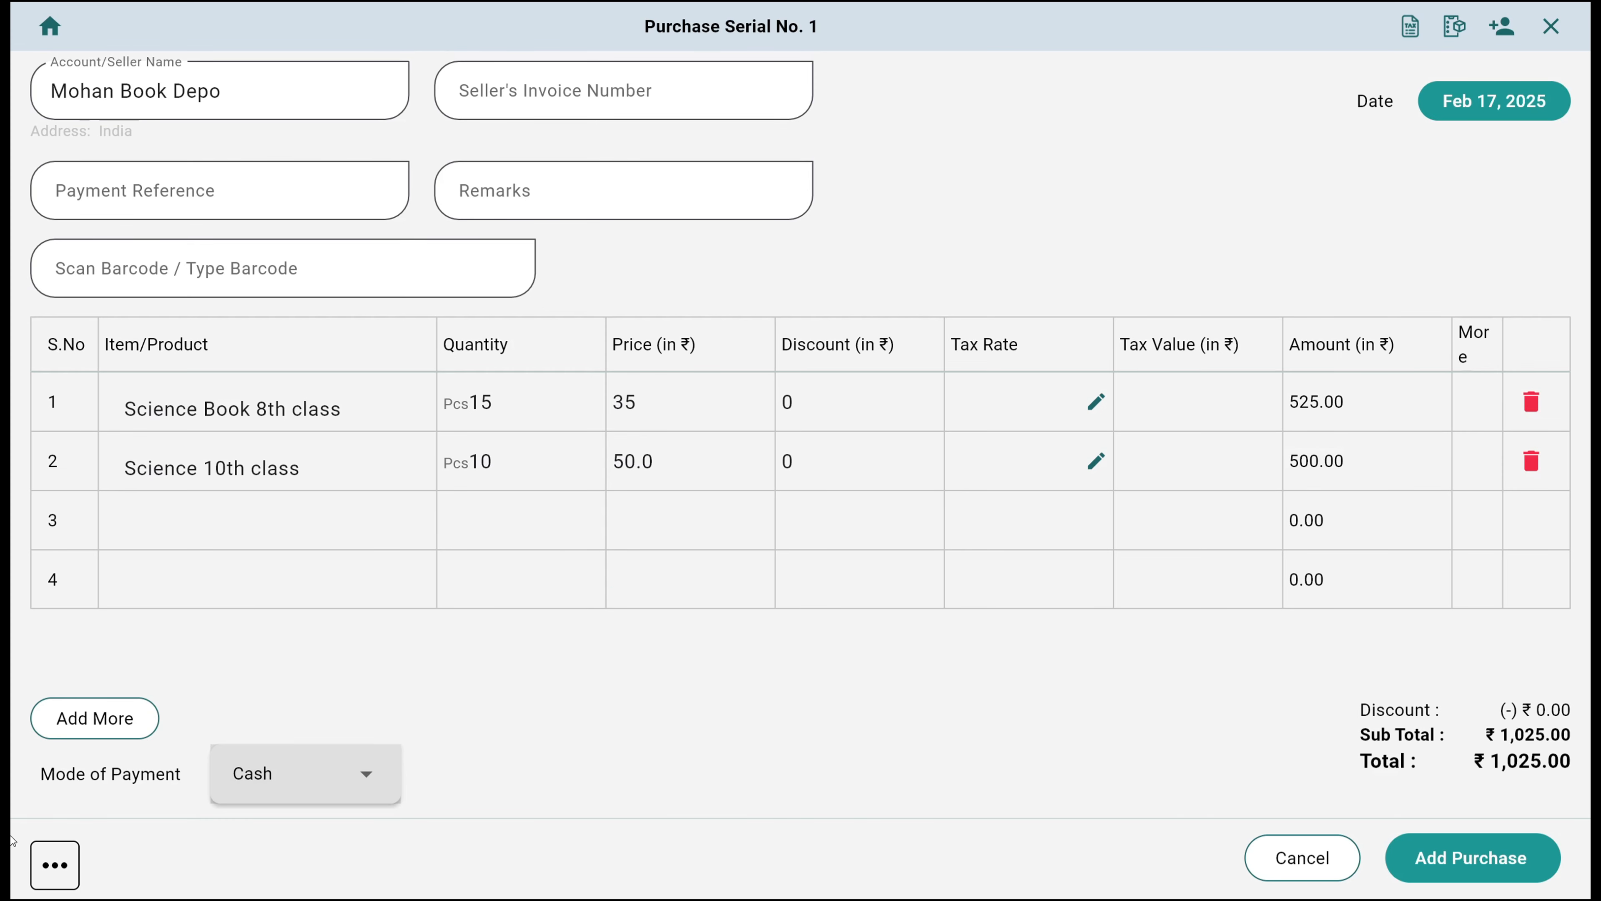
left_click(41, 865)
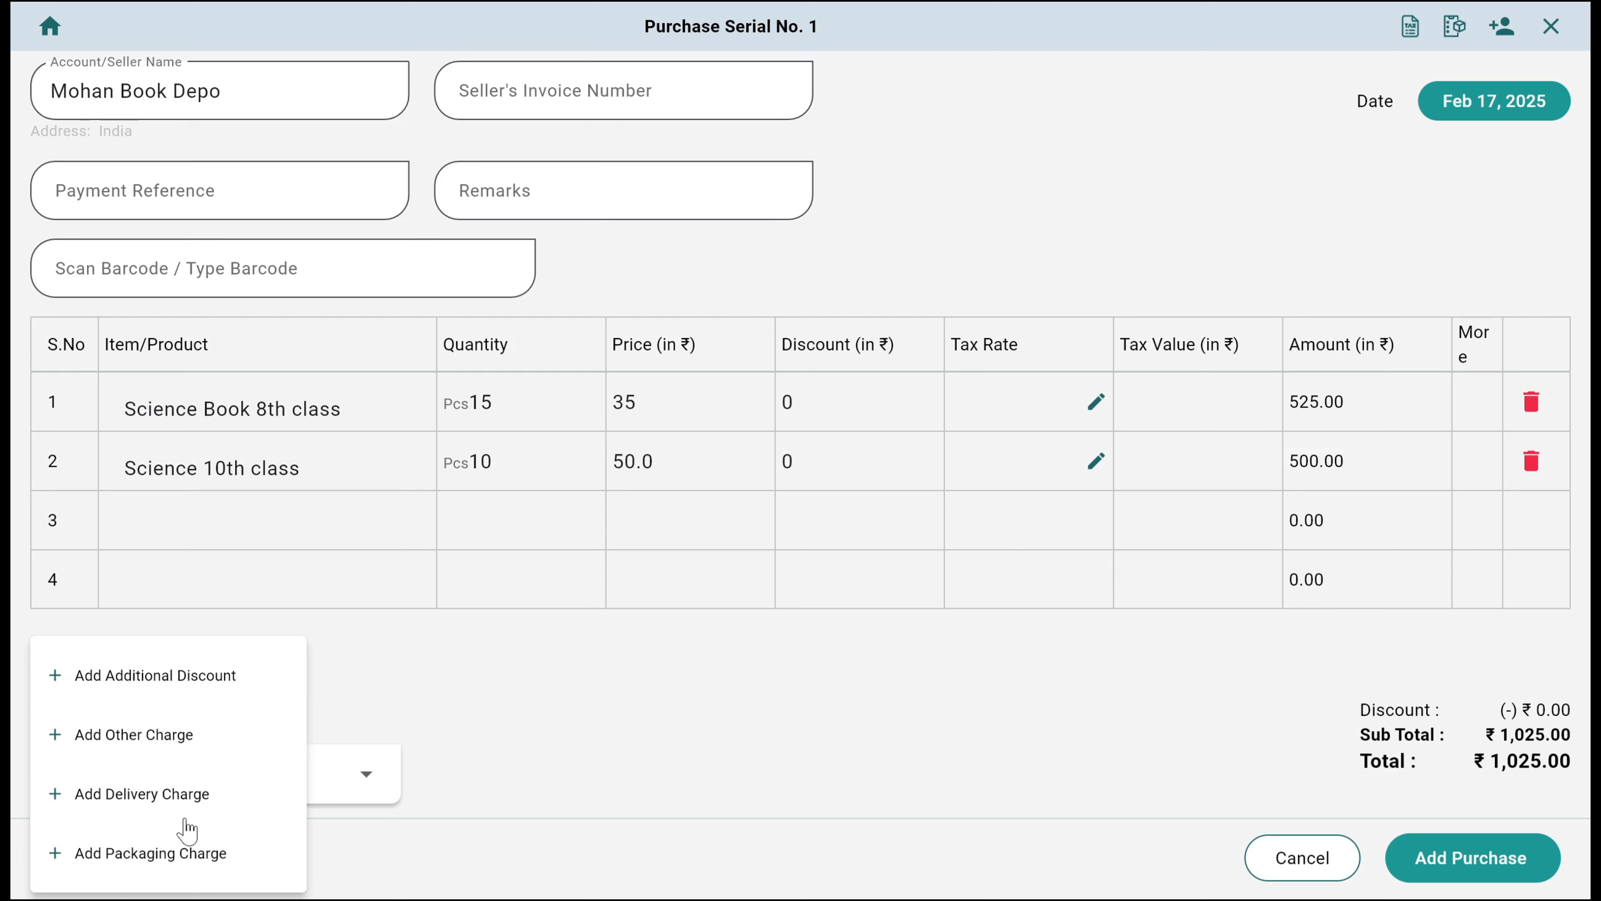
left_click(557, 745)
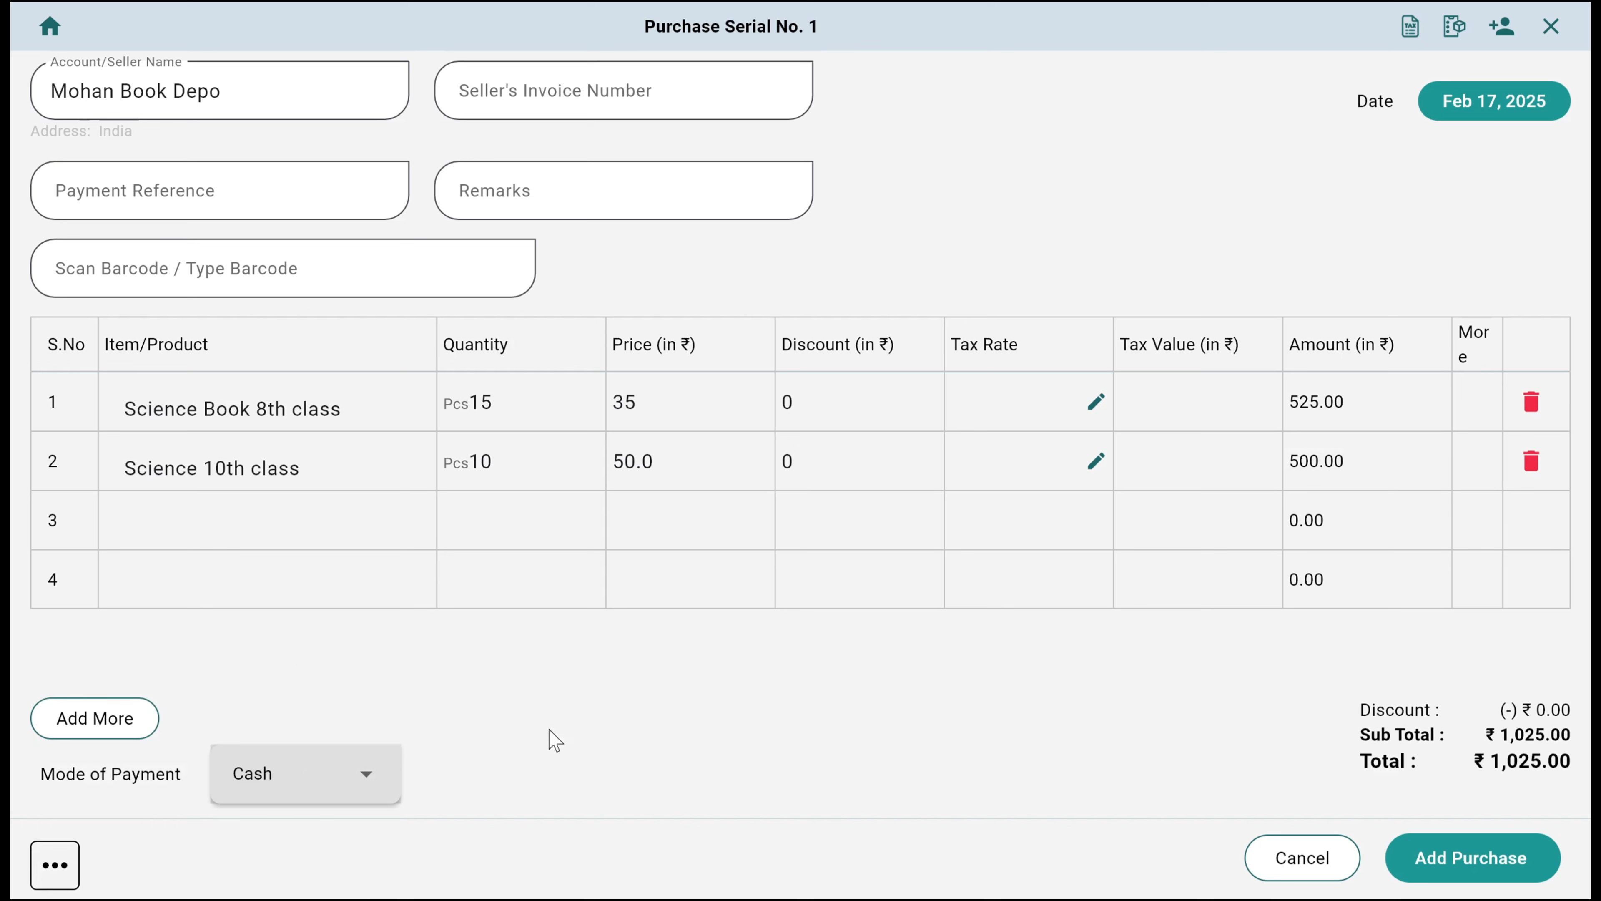
Add Science 11th to the purchase and give it a variant of 10 Pcs with a generated single barcode
left_click(222, 515)
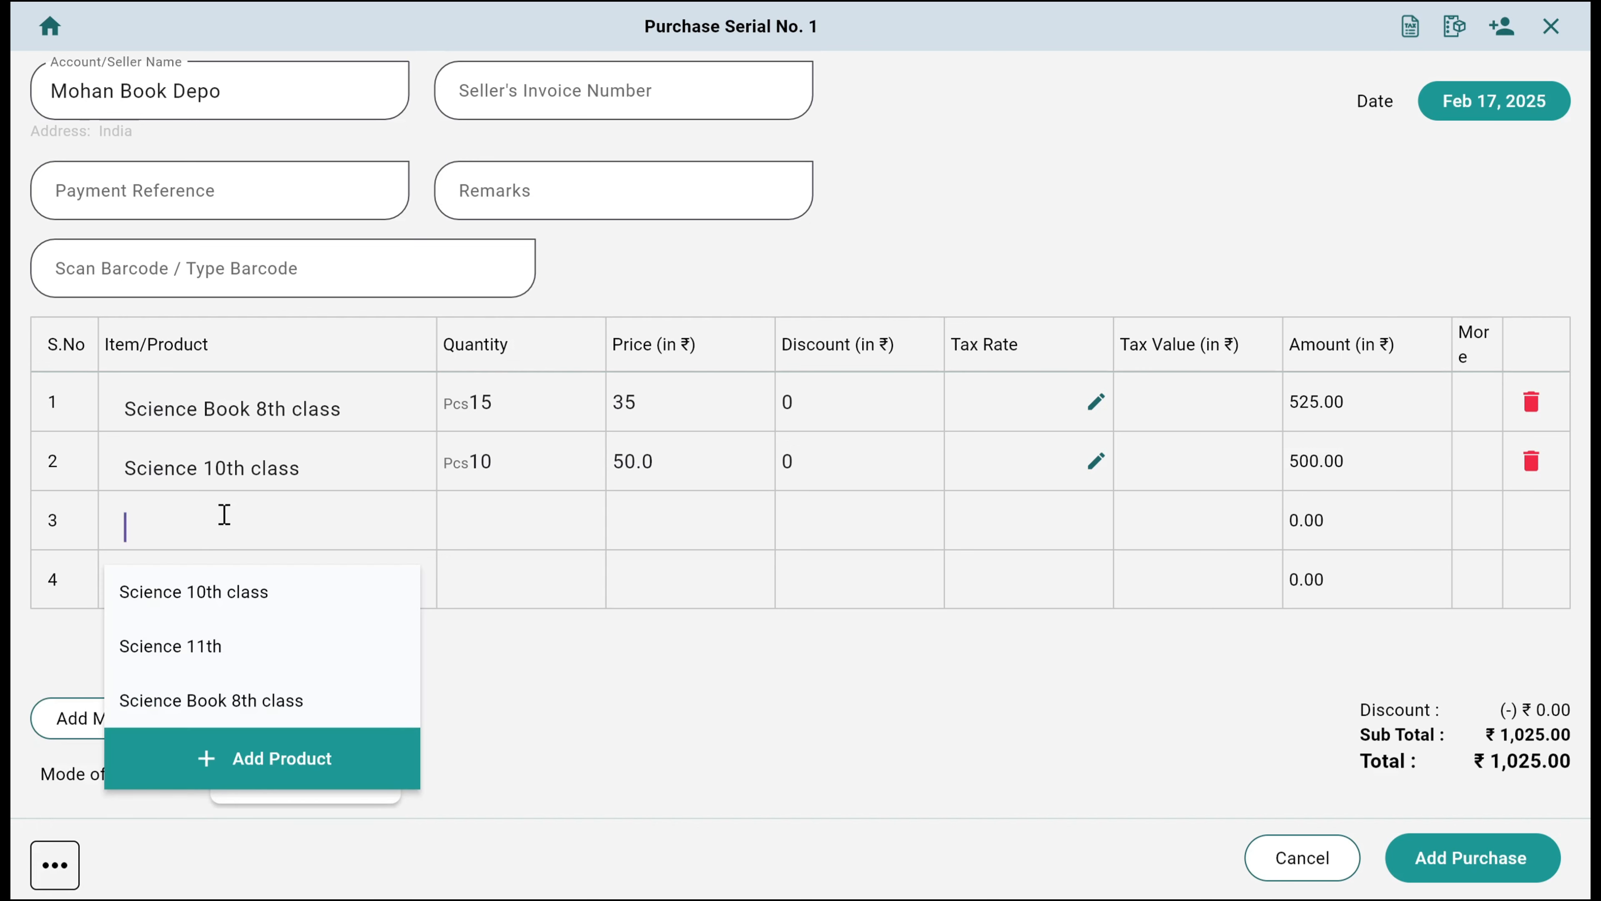
left_click(258, 653)
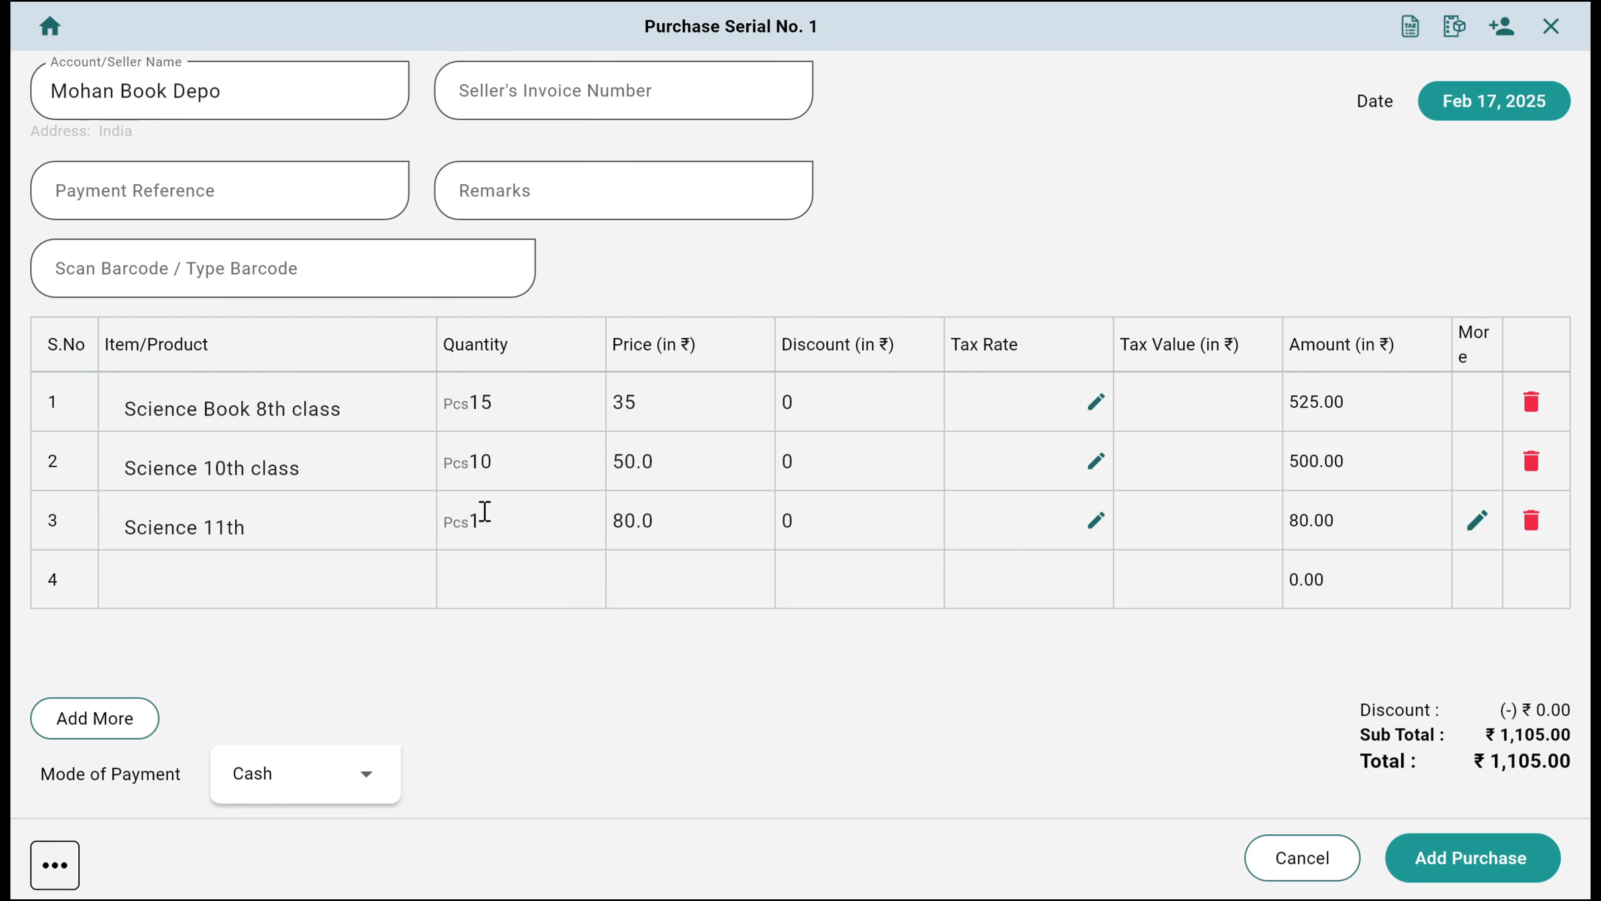
left_click(1479, 521)
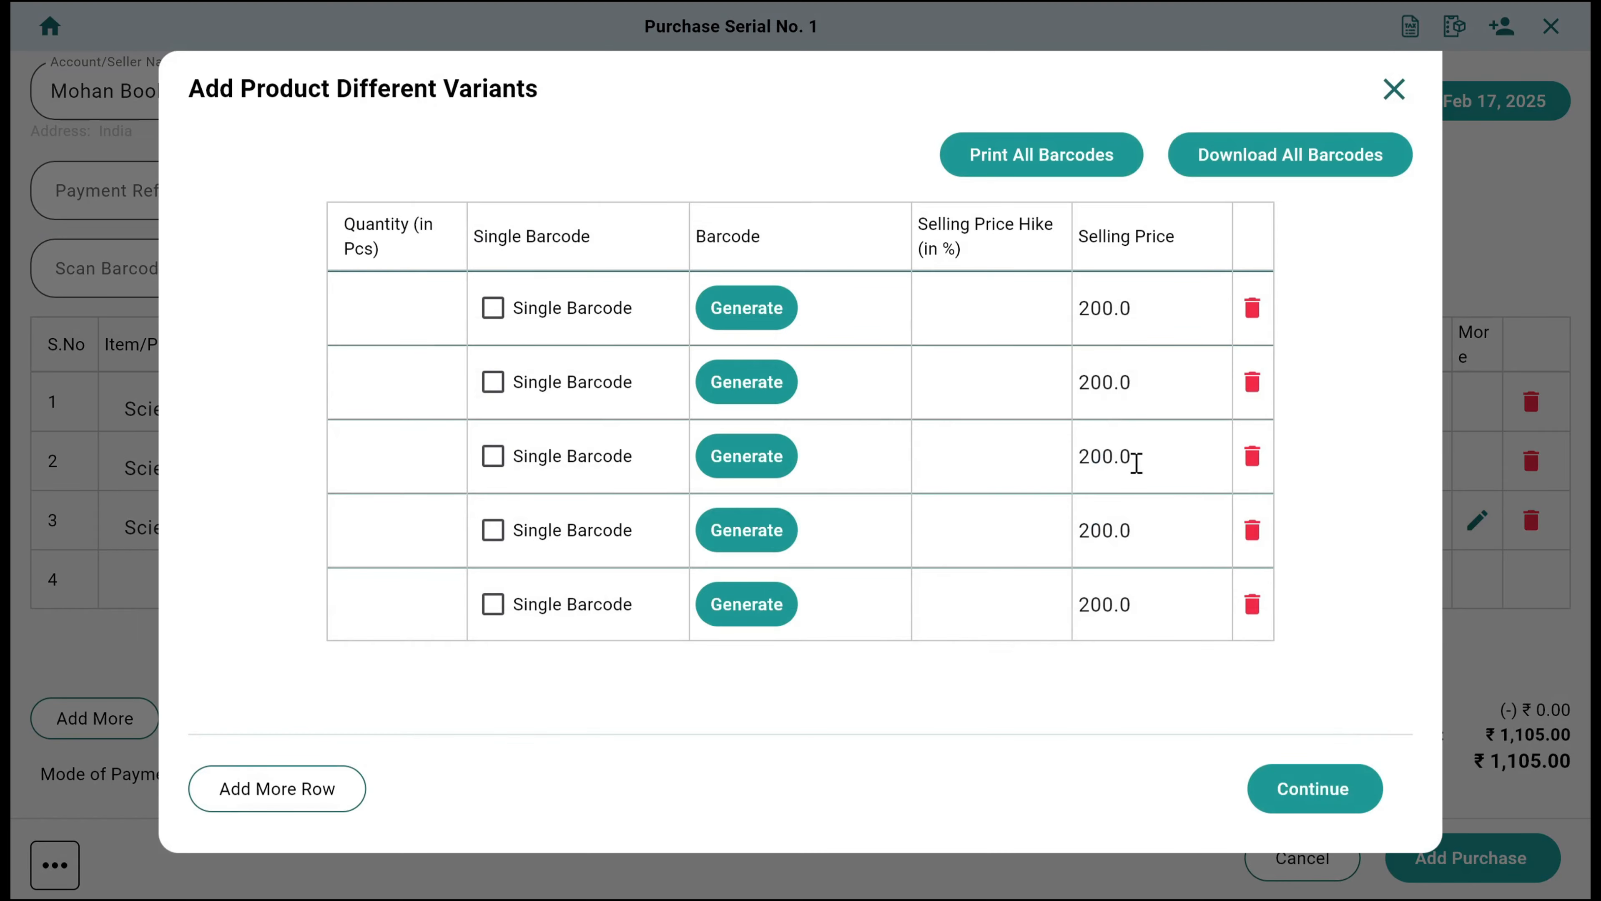
left_click(411, 310)
type("10")
left_click(738, 308)
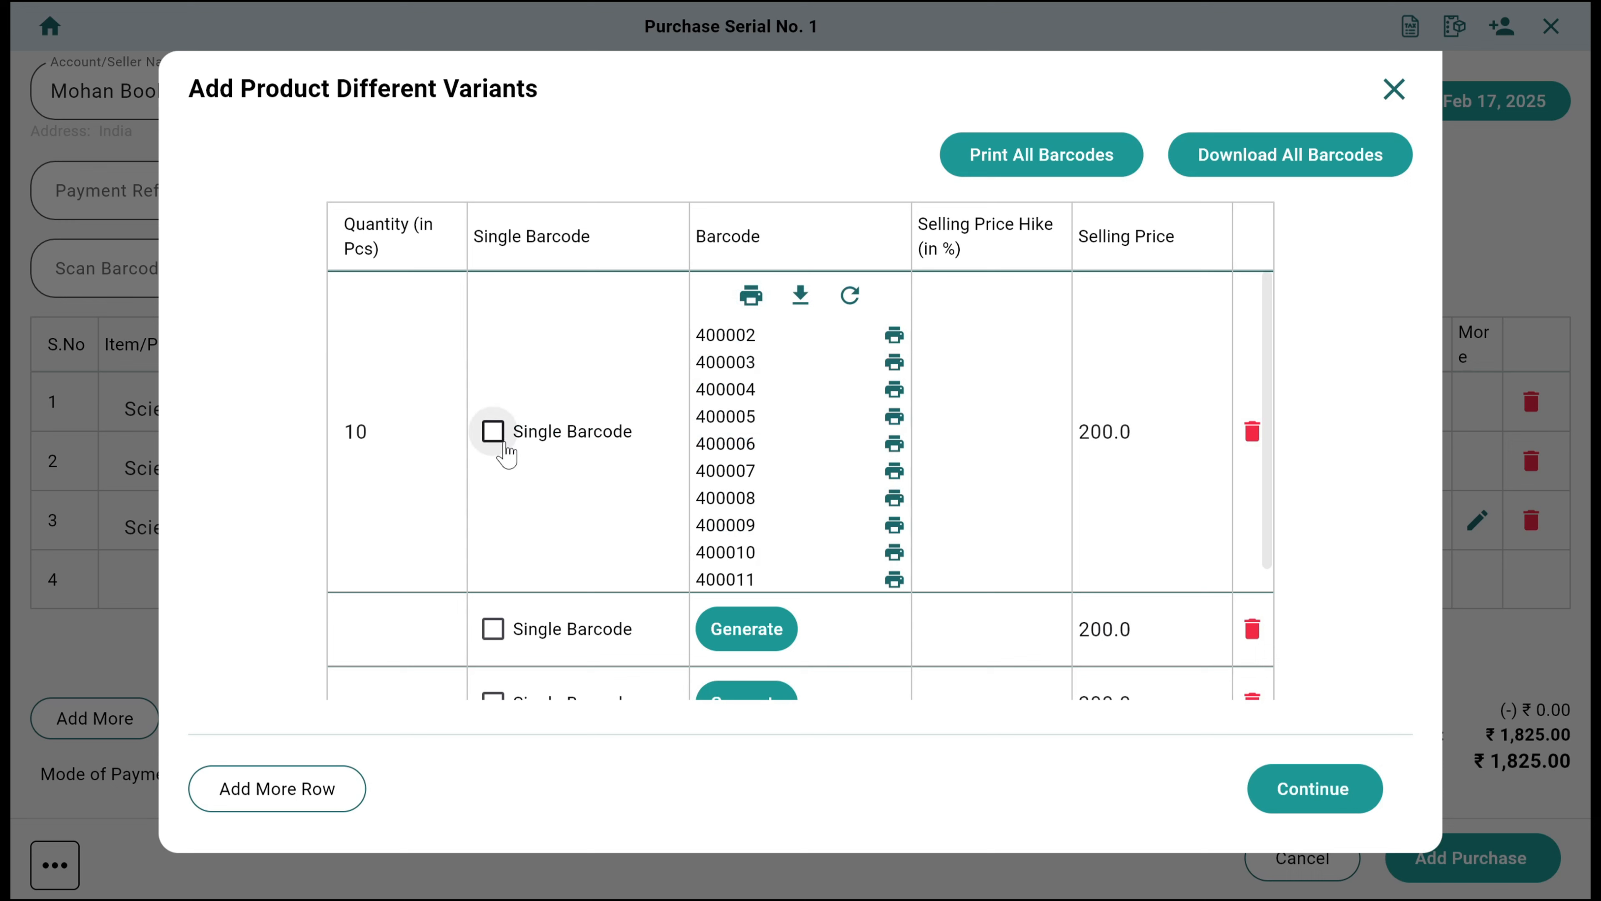
left_click(493, 431)
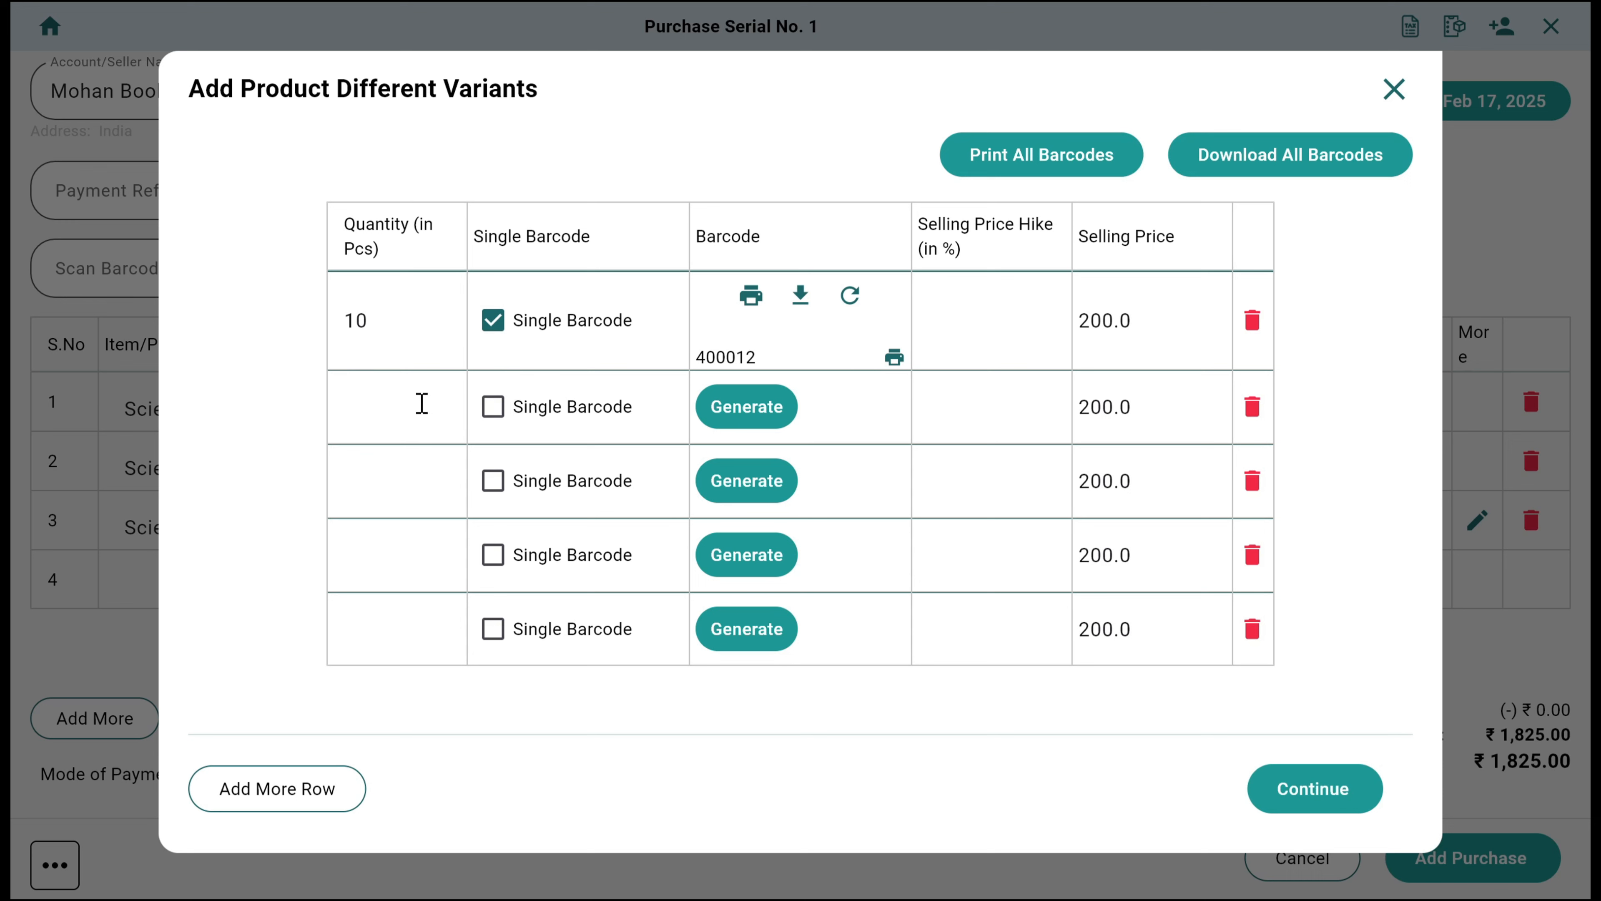
Add a second Science 11th variant of 3 Pcs with a generated single barcode and selling price 240, and save the purchase
type("3")
left_click(492, 407)
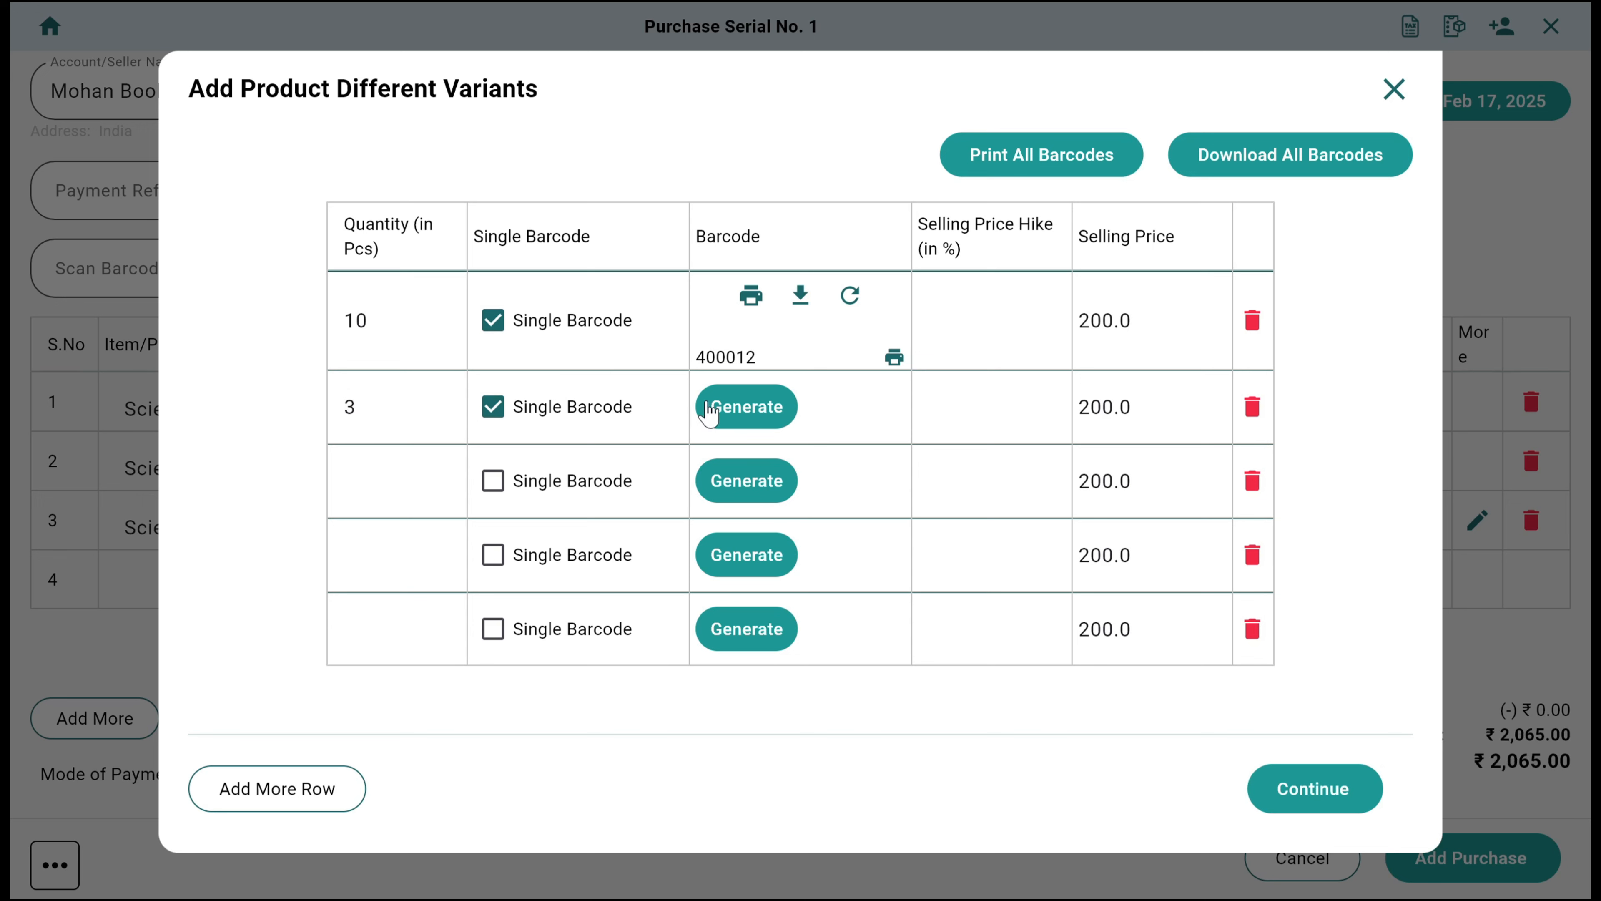
left_click(762, 411)
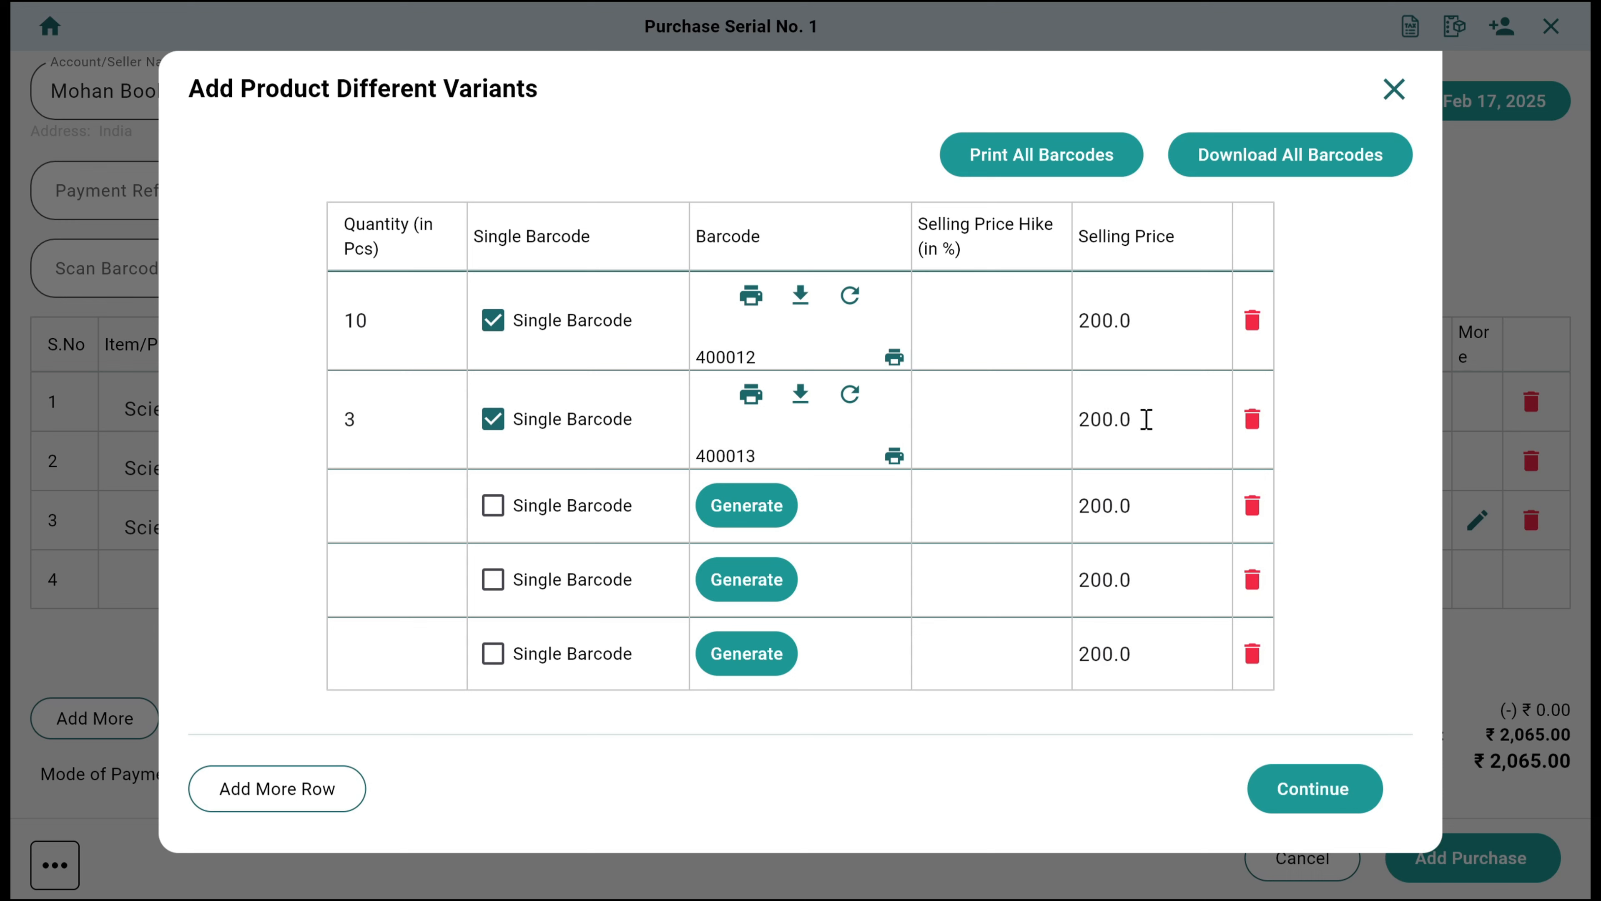
left_click_drag(1162, 419, 1081, 443)
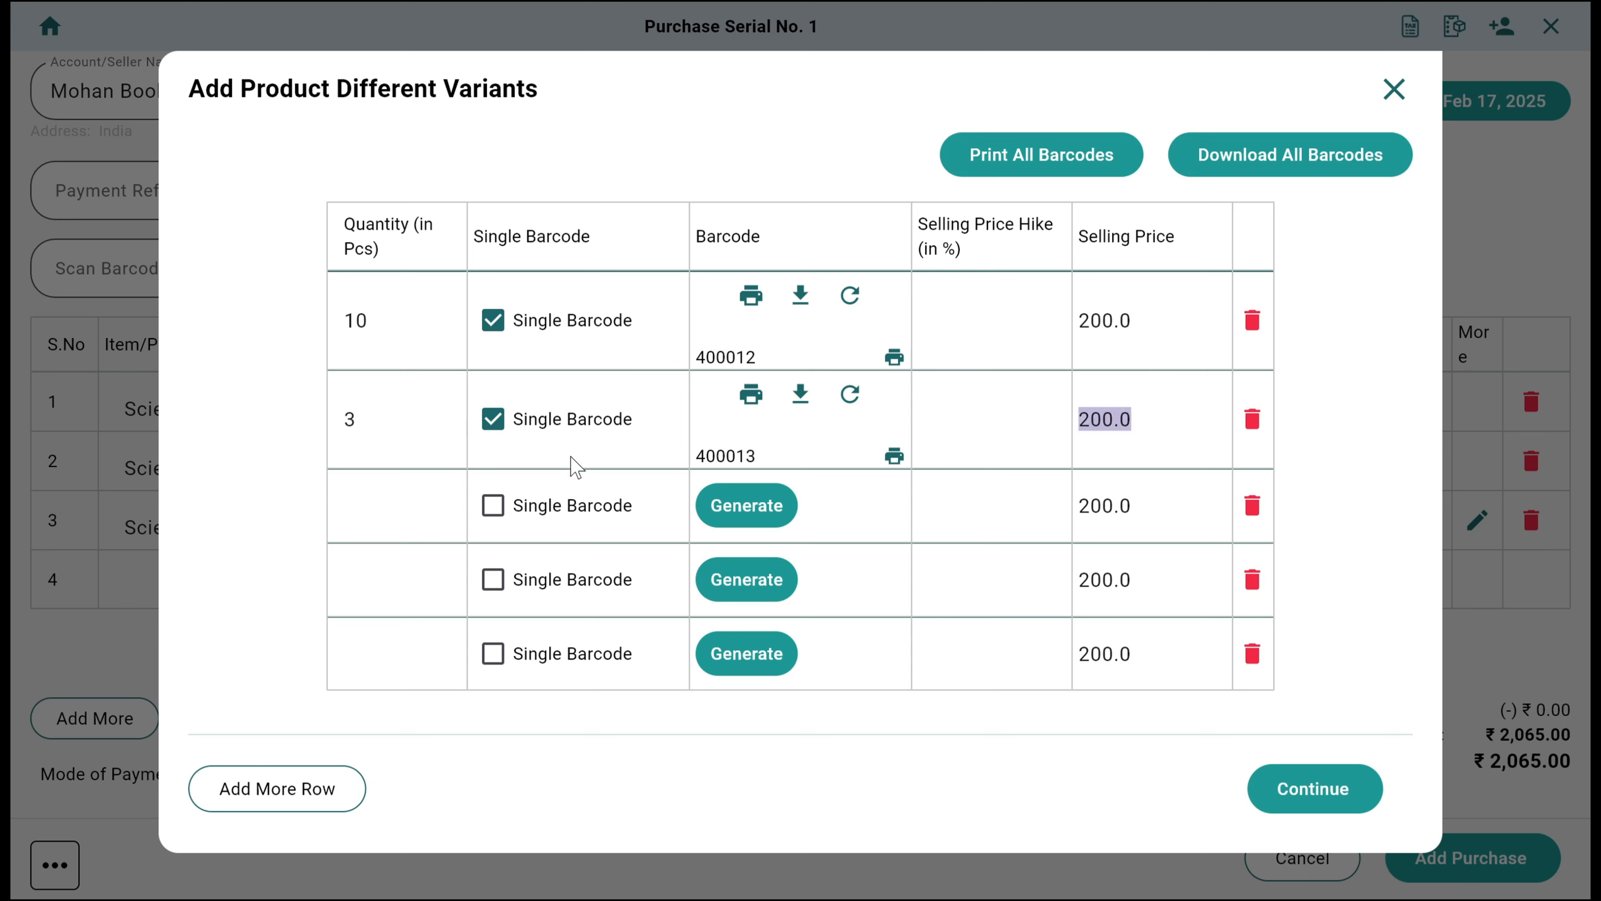
type("240")
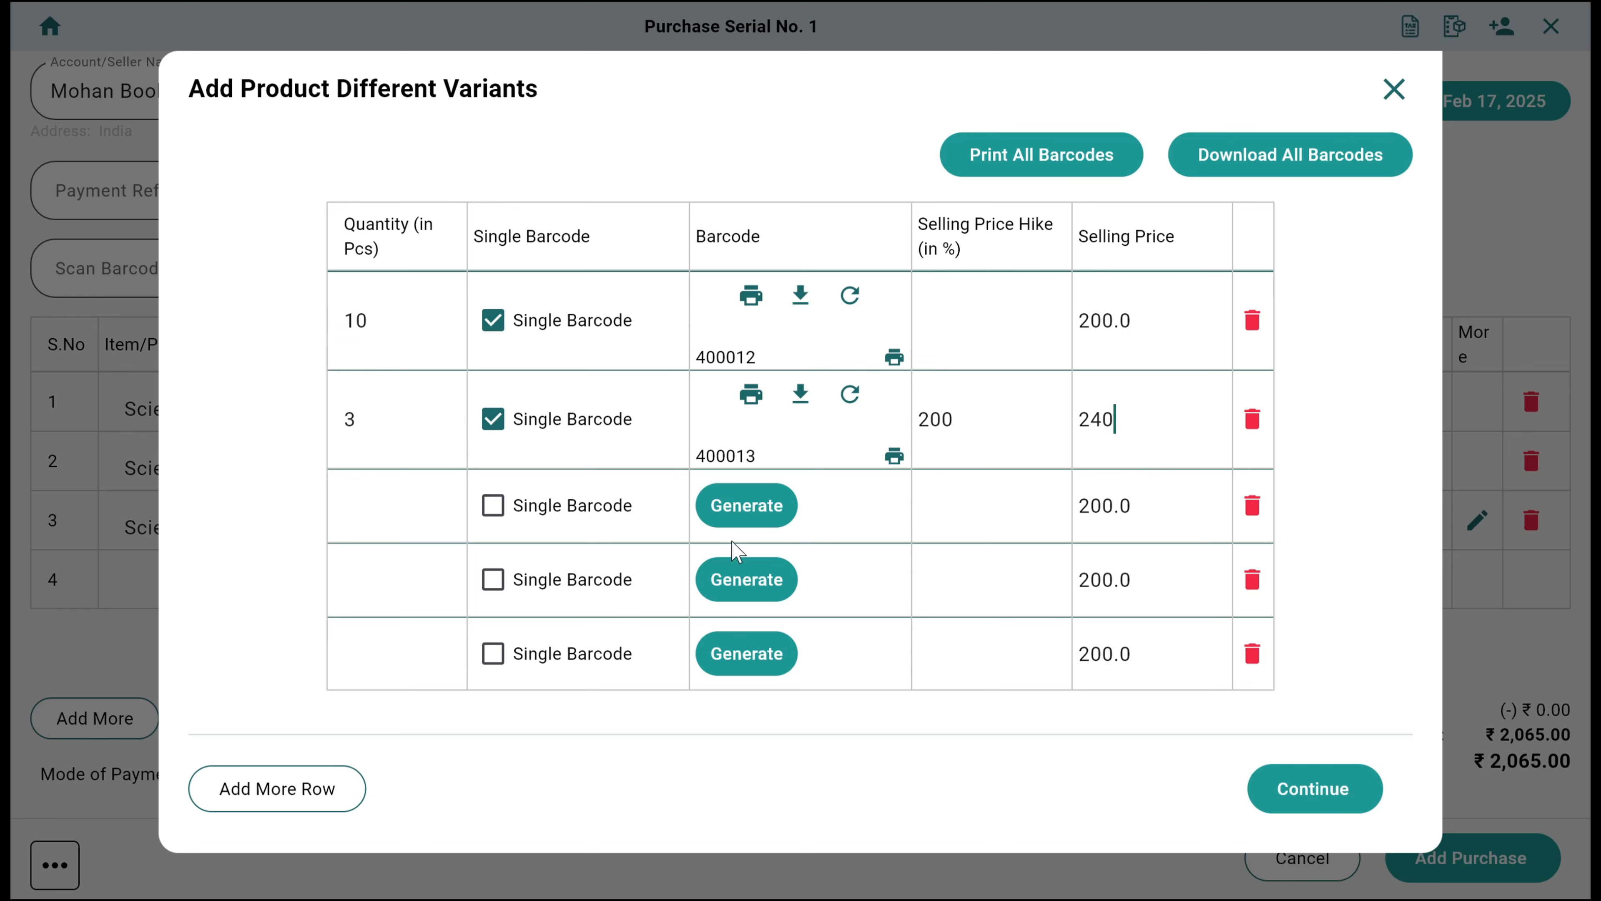
left_click(1291, 793)
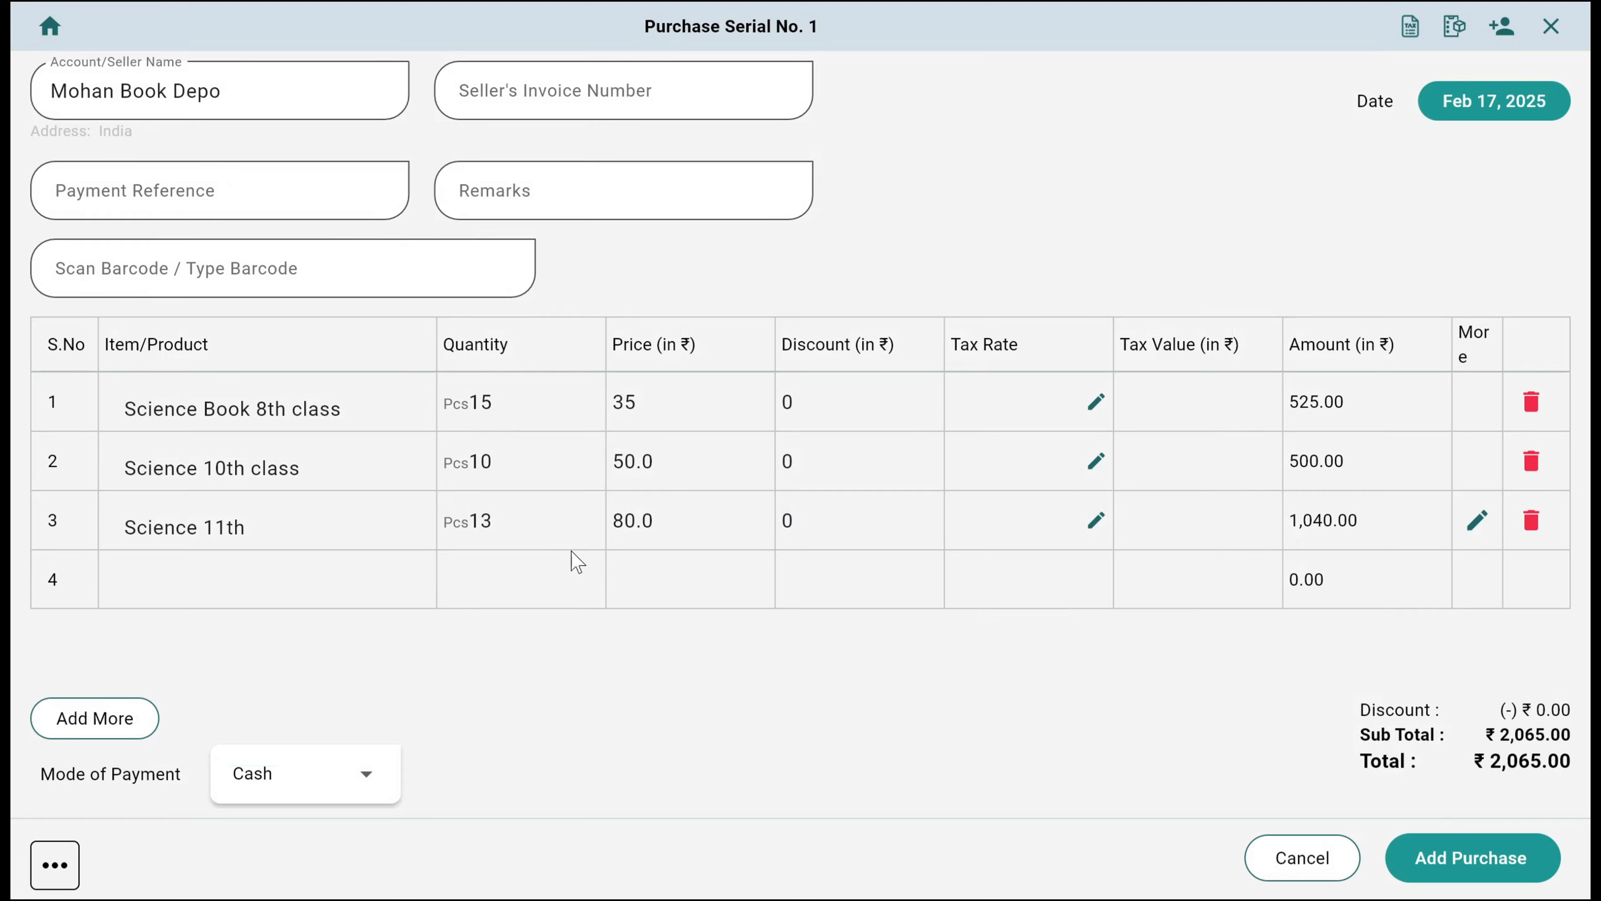
left_click(1467, 859)
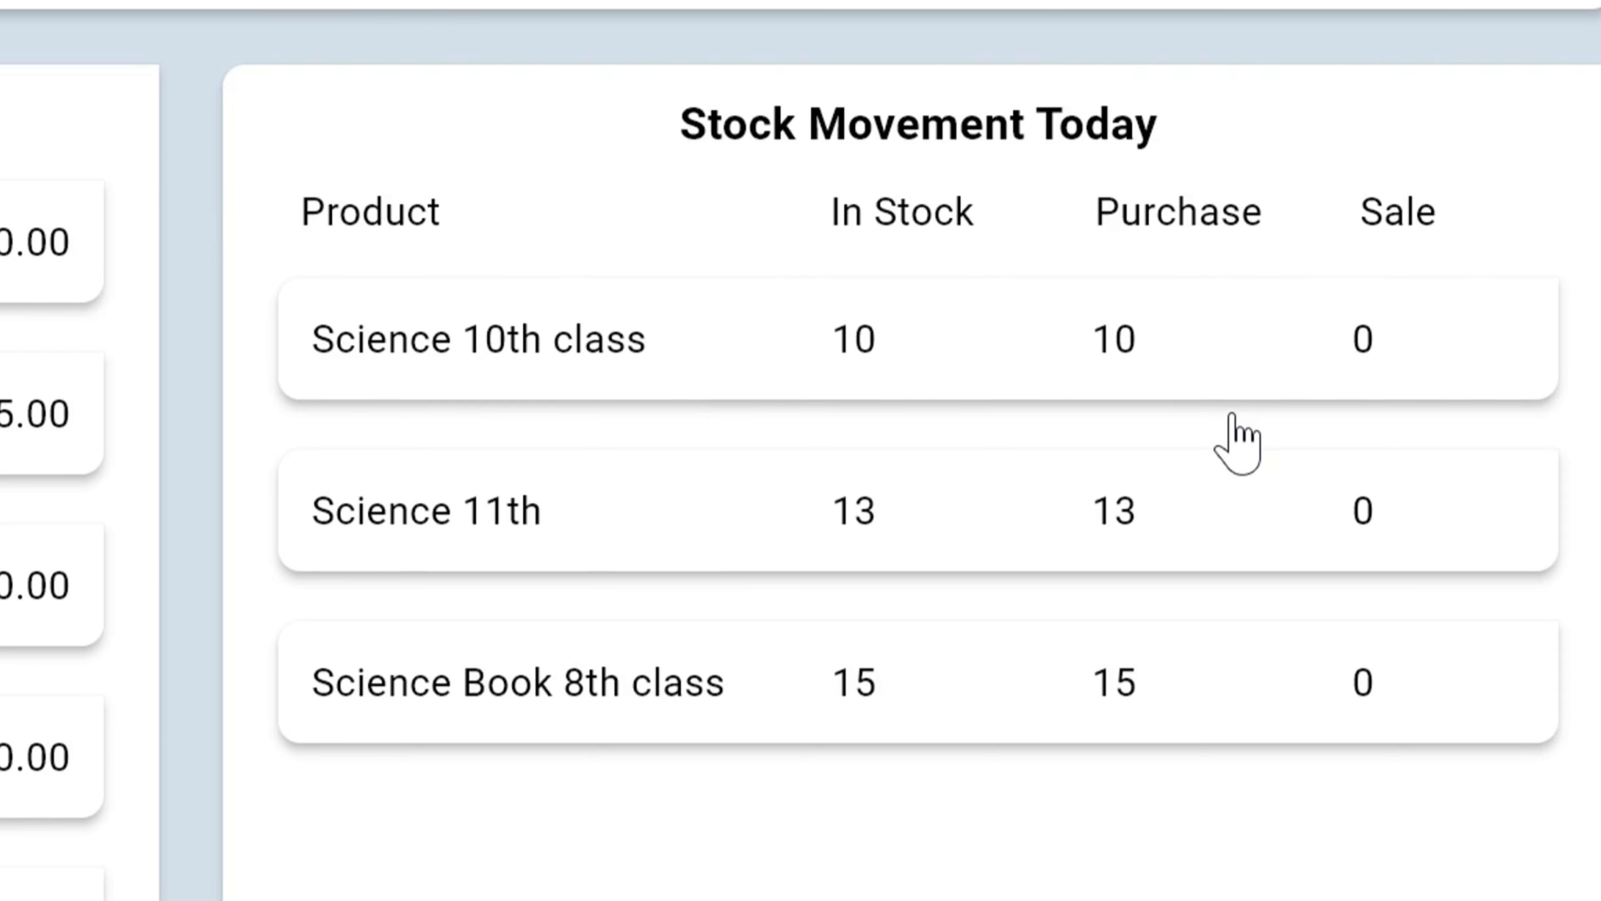
Examine the product details and barcode settings of Science 11th and Science Book 8th class from today's stock movement
left_click(851, 514)
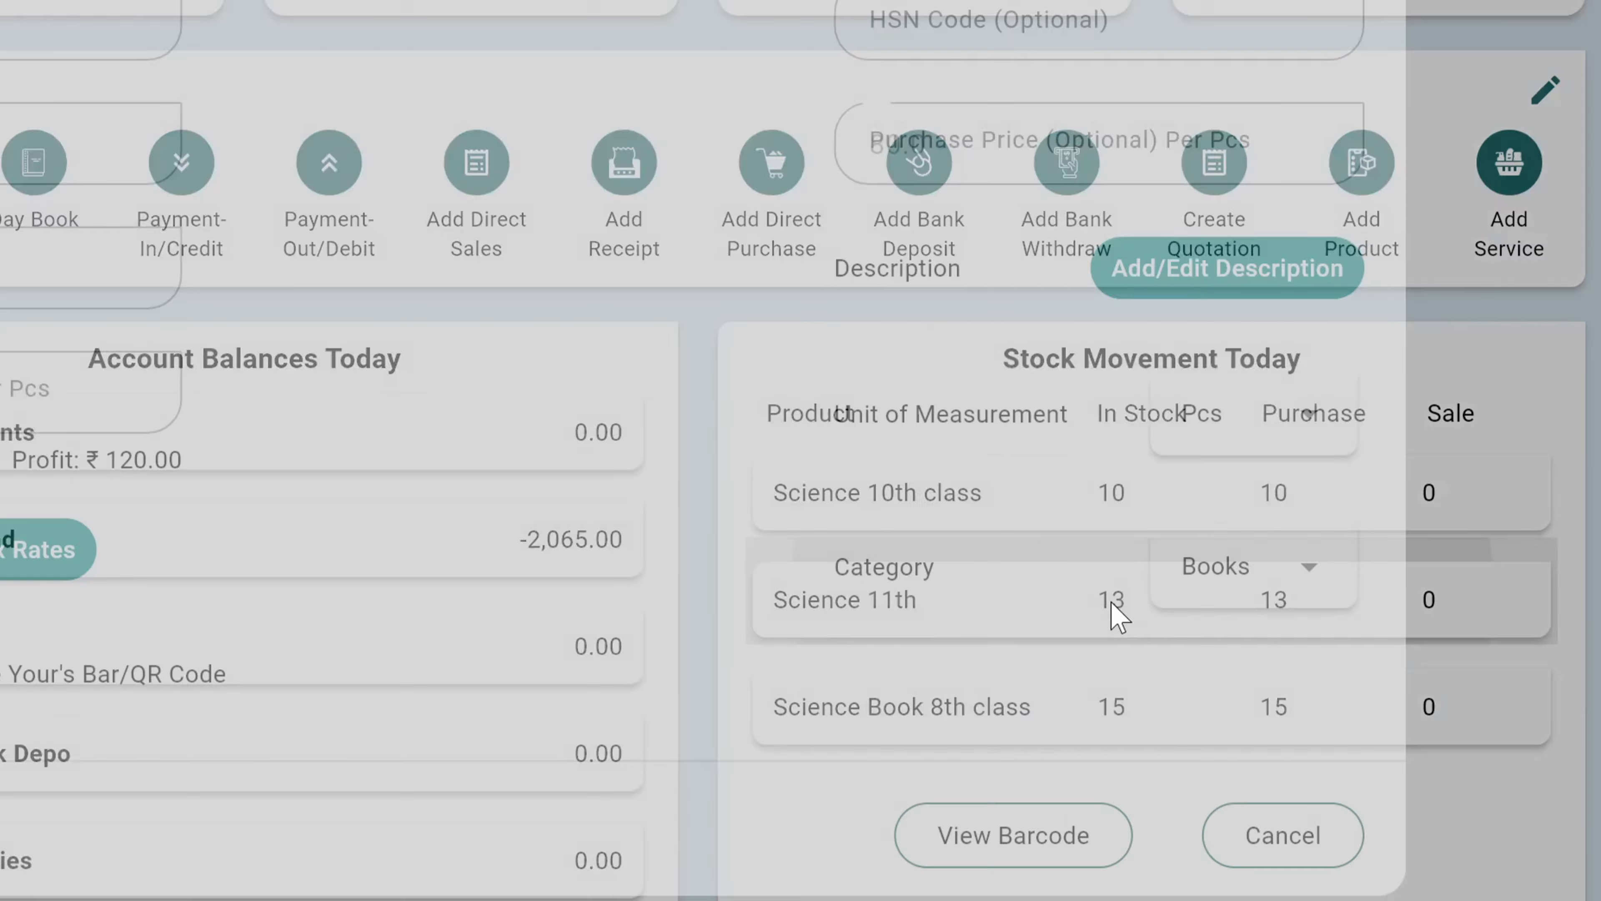
scroll(1221, 682, "down", 1)
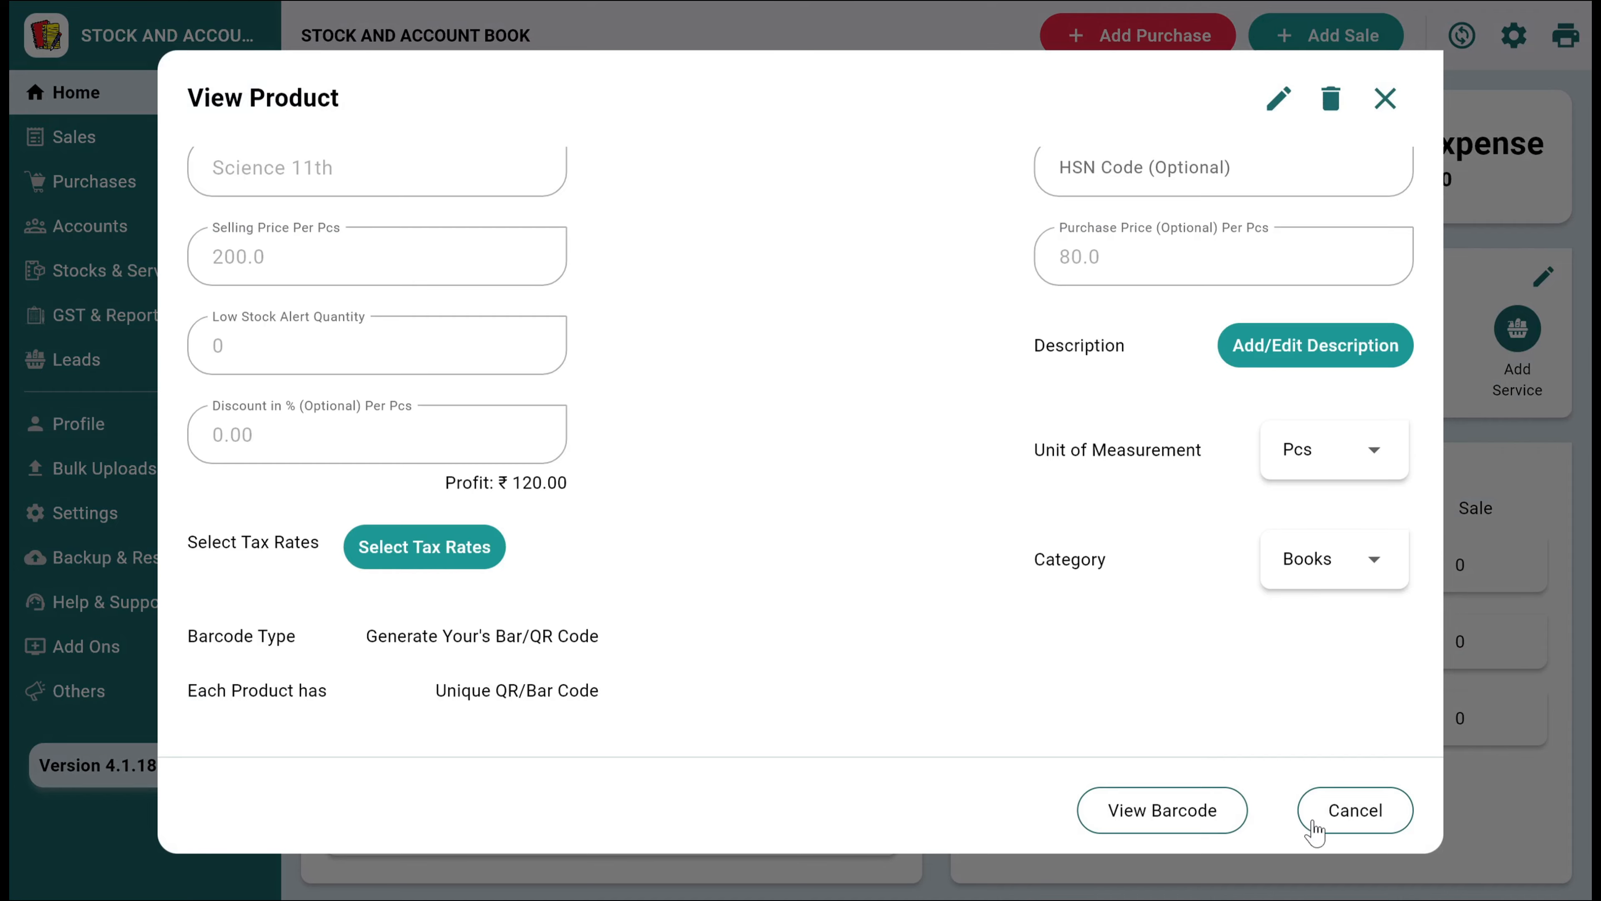
left_click(1340, 820)
left_click(1201, 741)
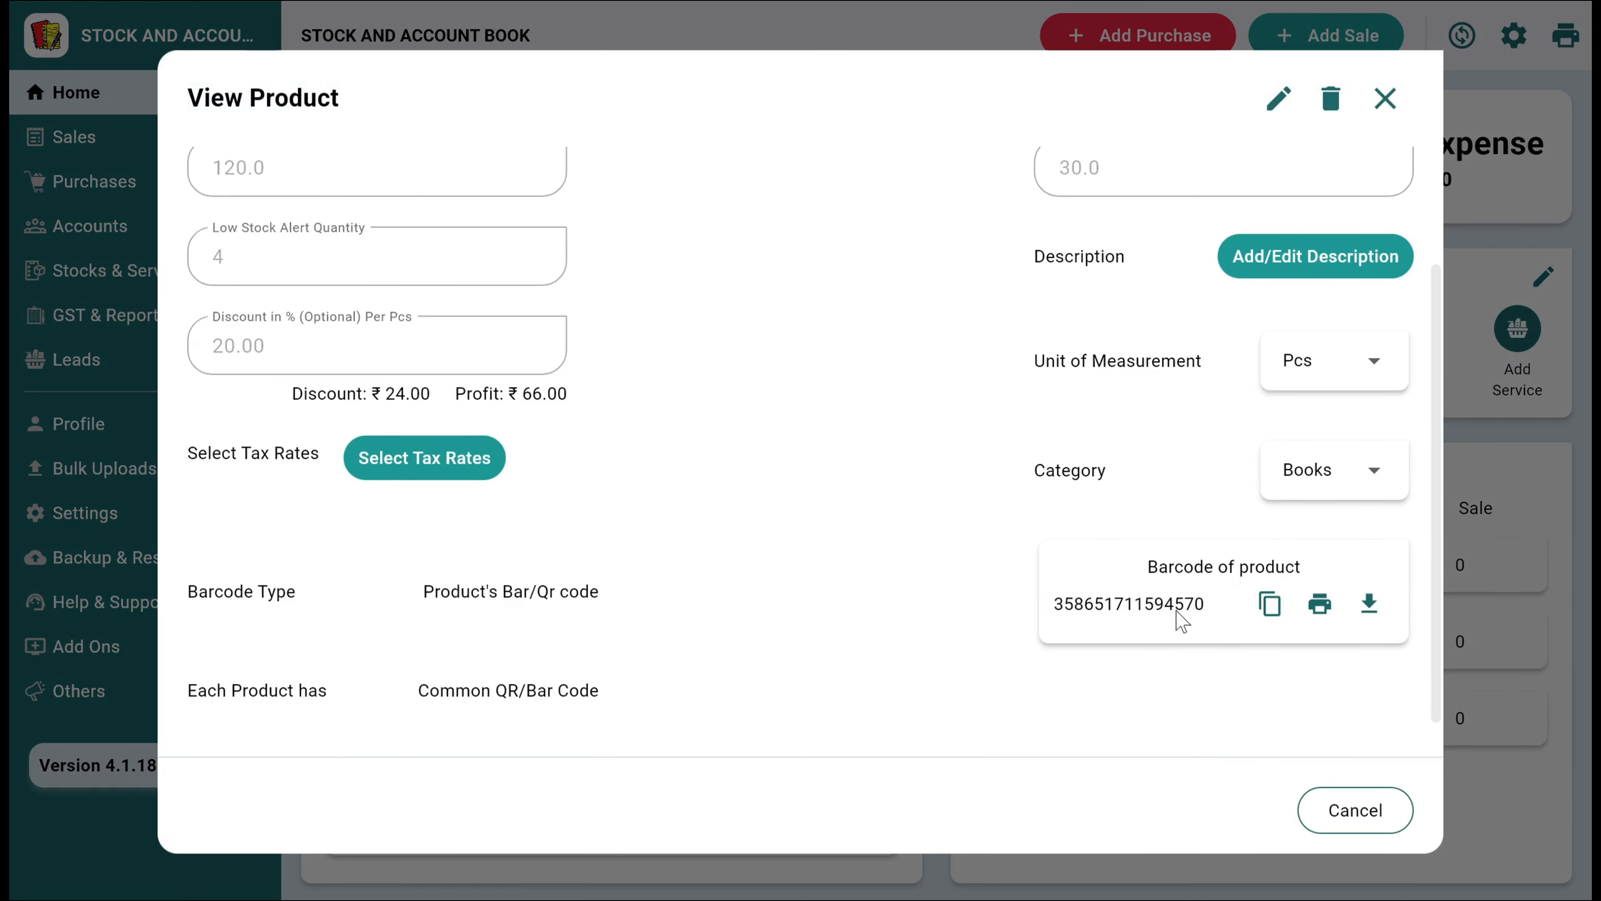
Examine the product details of Science 10th class and the list of barcodes for Science 11th from today's stock movement
left_click(1329, 820)
left_click(1154, 561)
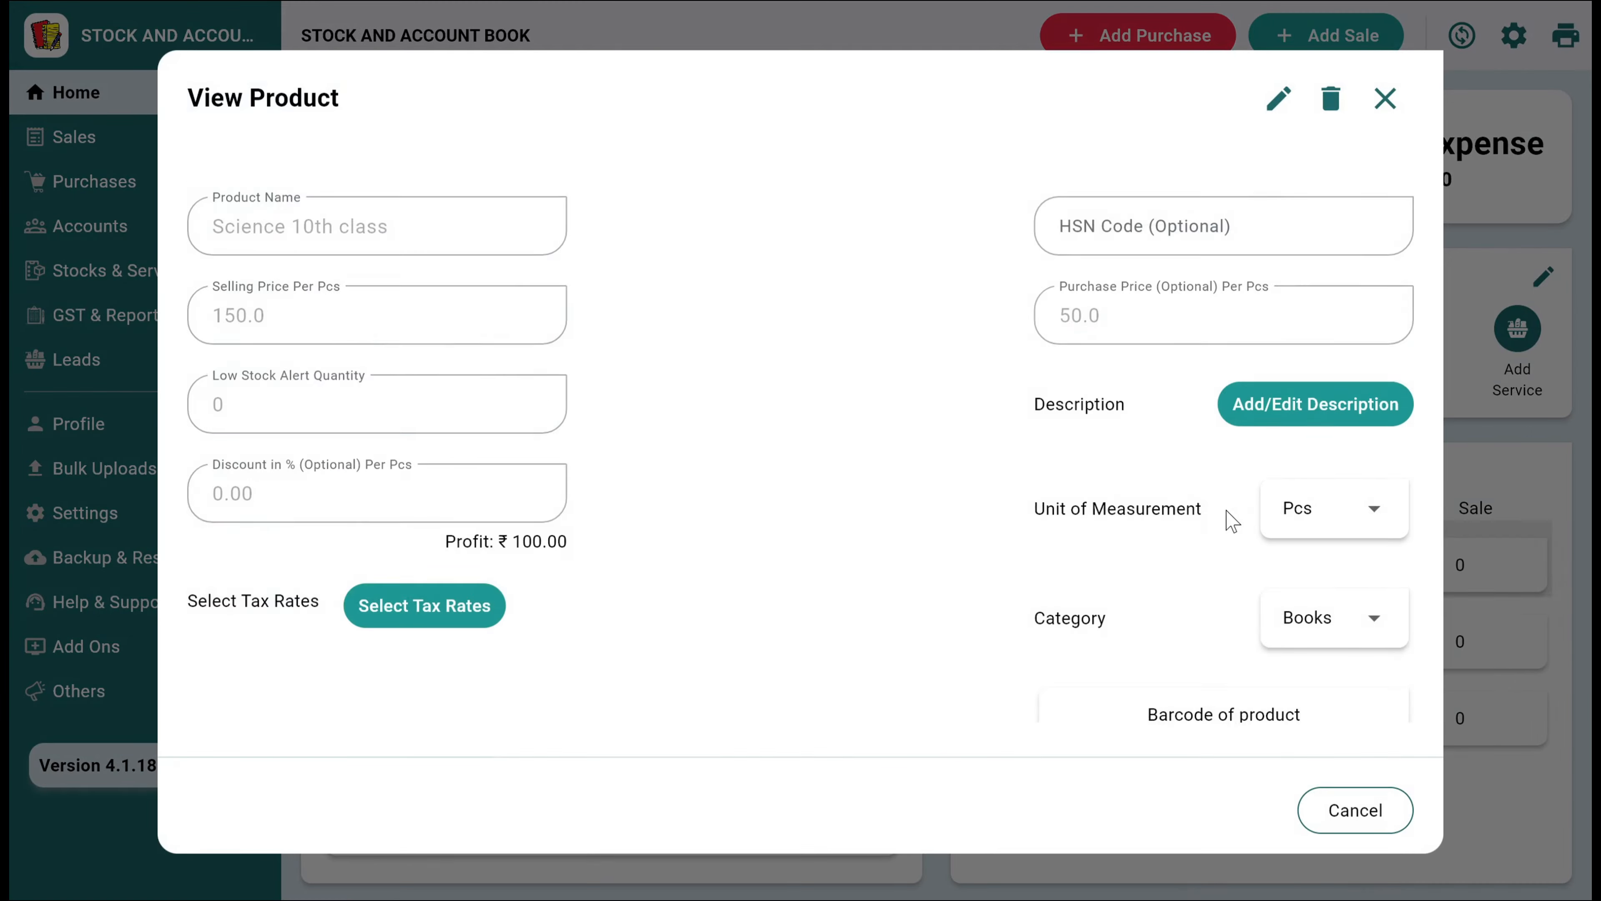
scroll(990, 583, "down", 1)
left_click(1355, 820)
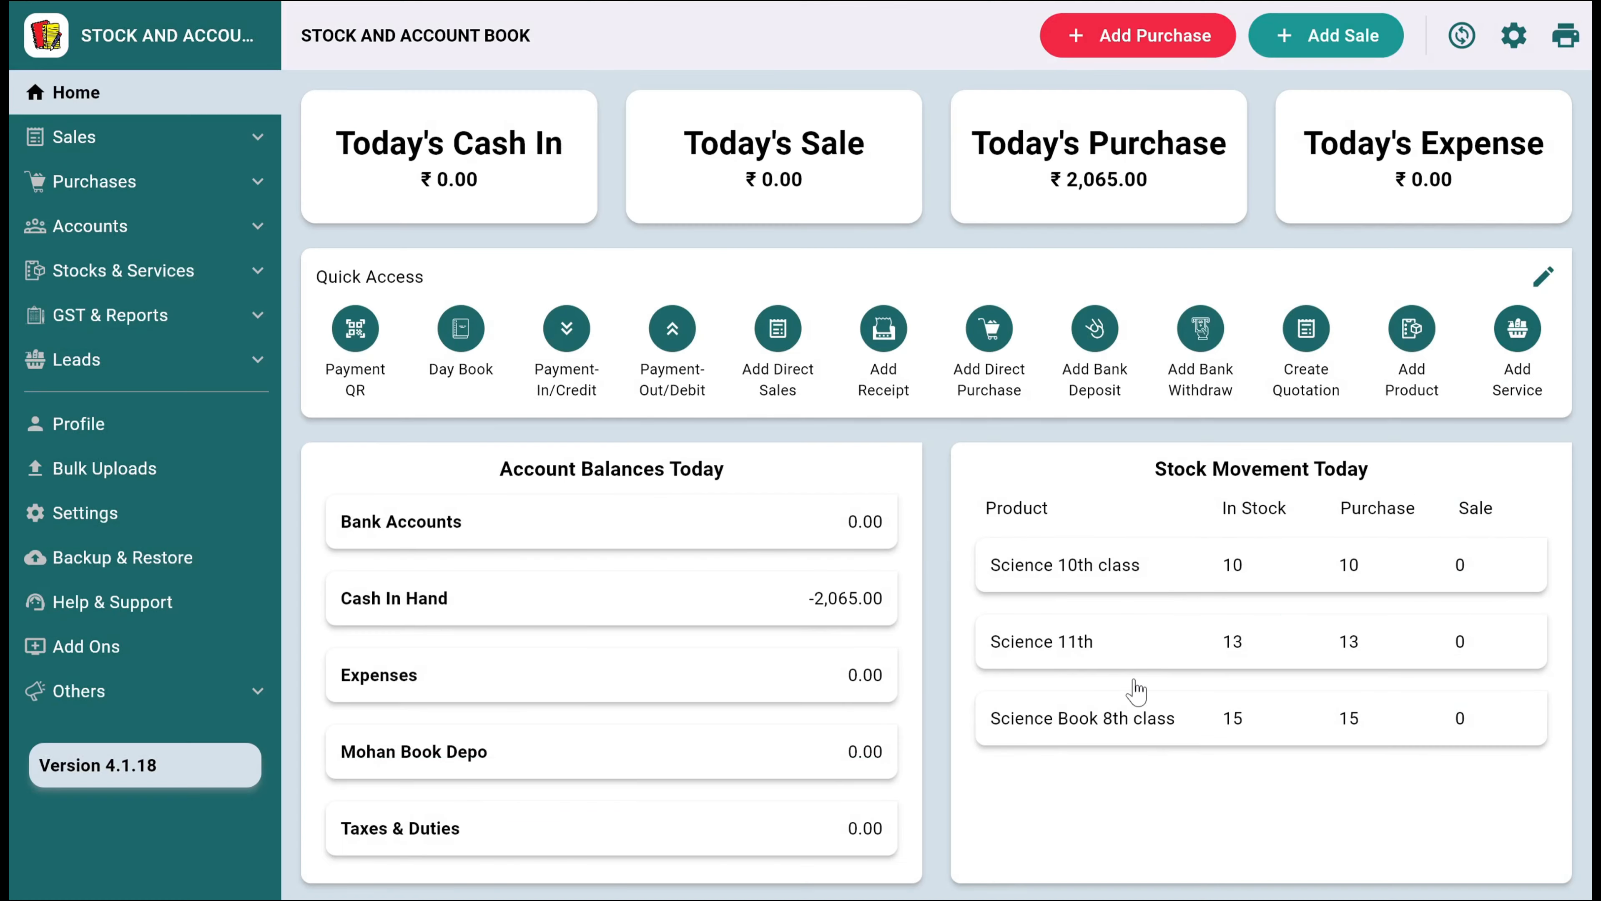
left_click(1132, 656)
left_click(1160, 819)
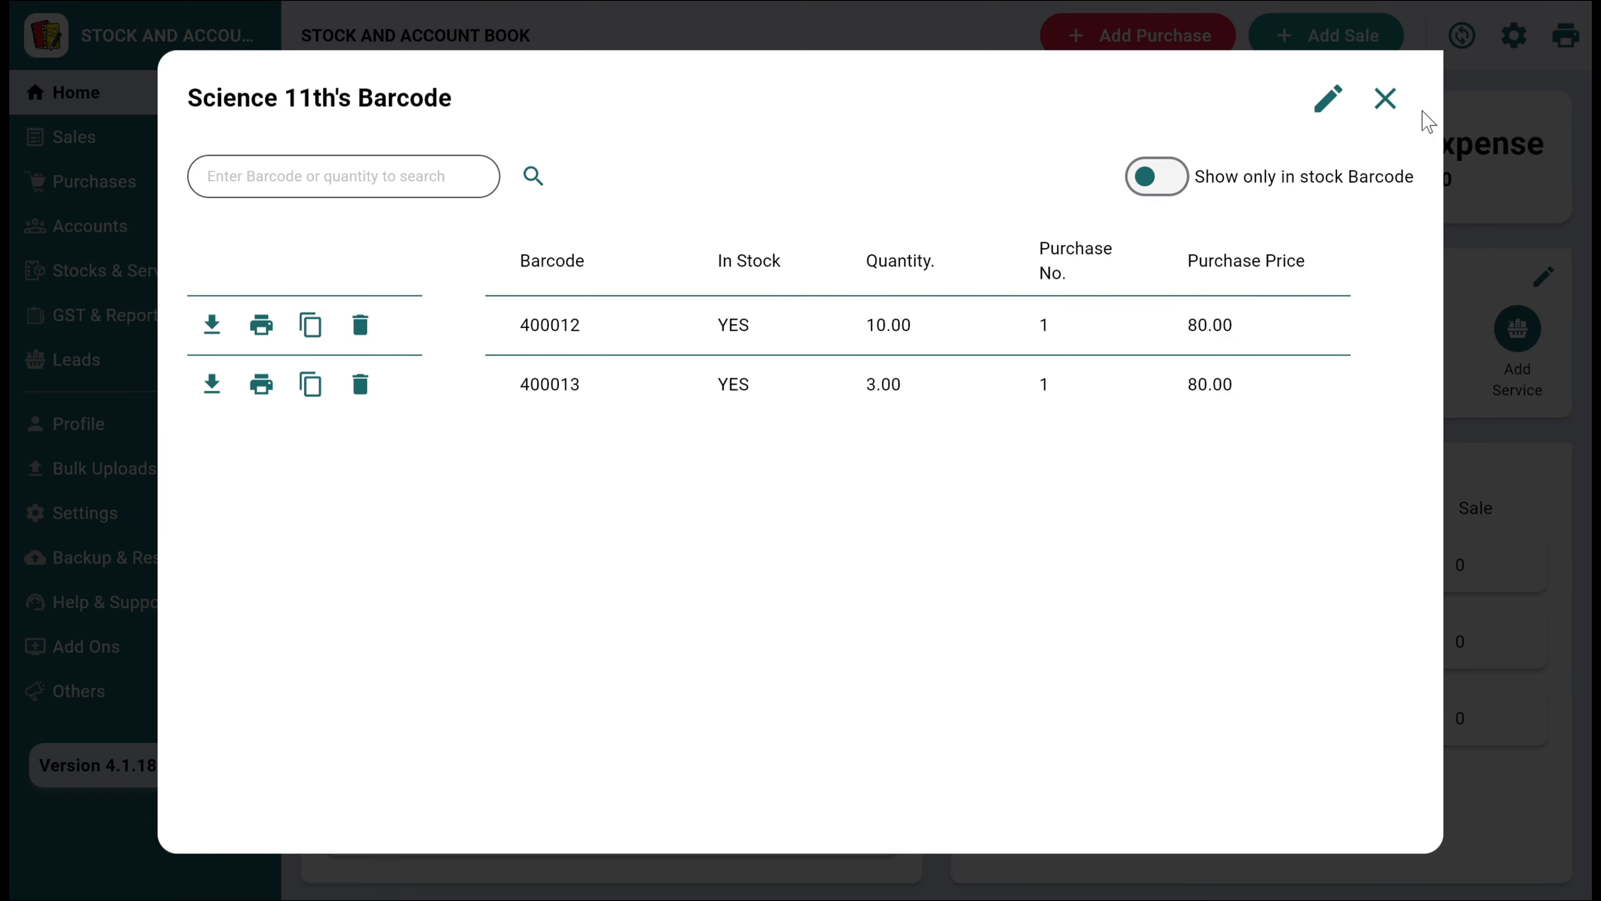
left_click(1389, 114)
left_click(1387, 108)
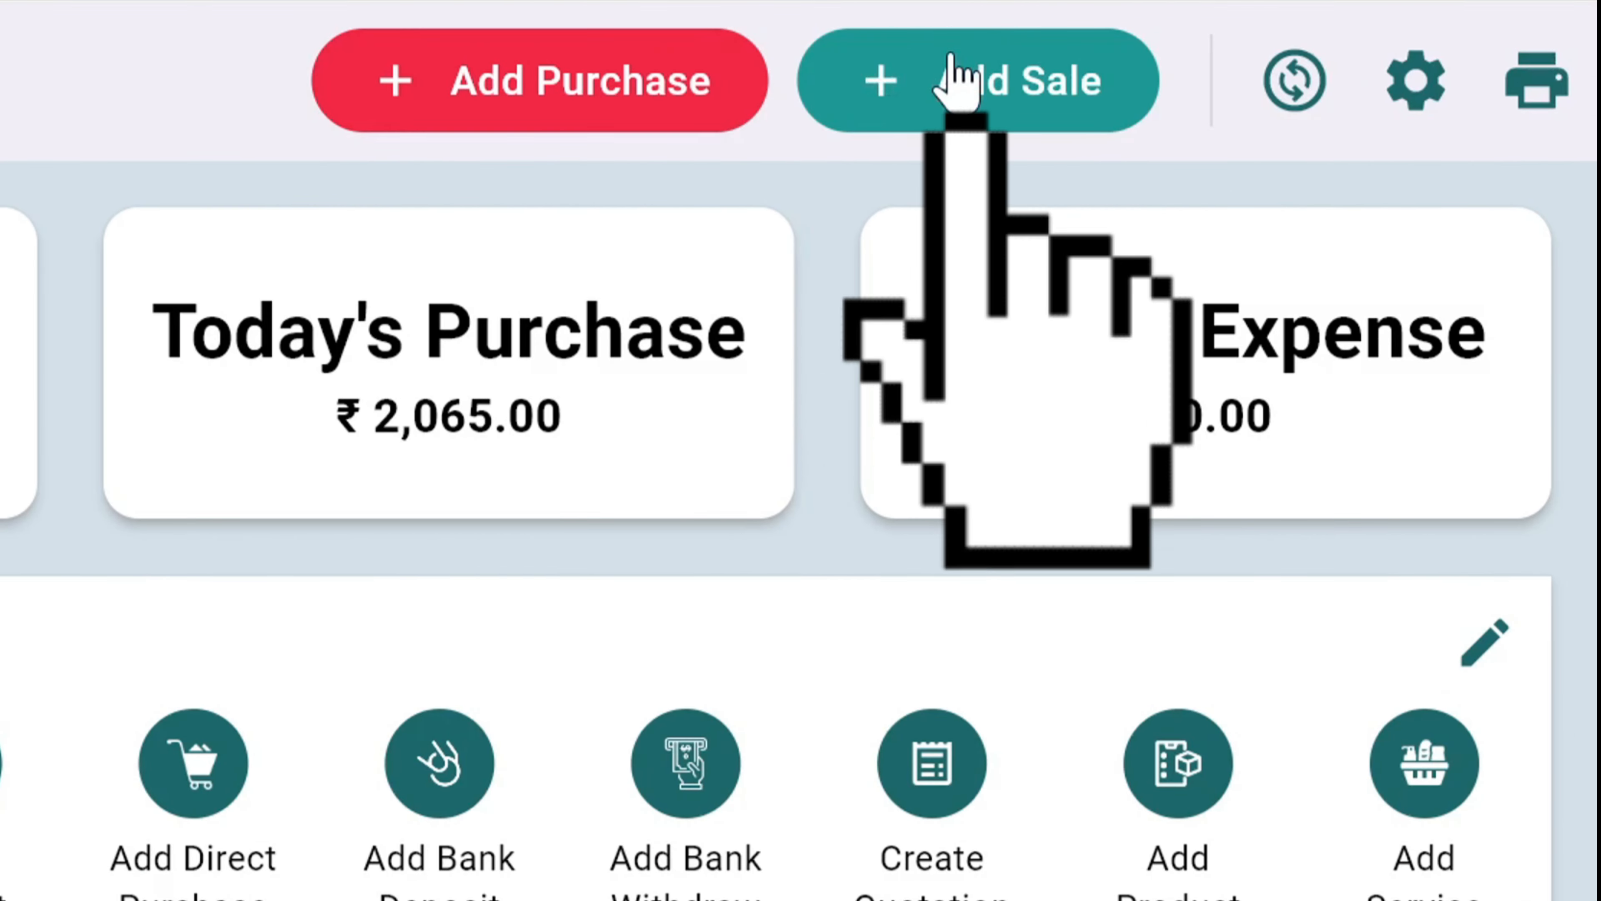
left_click(1326, 35)
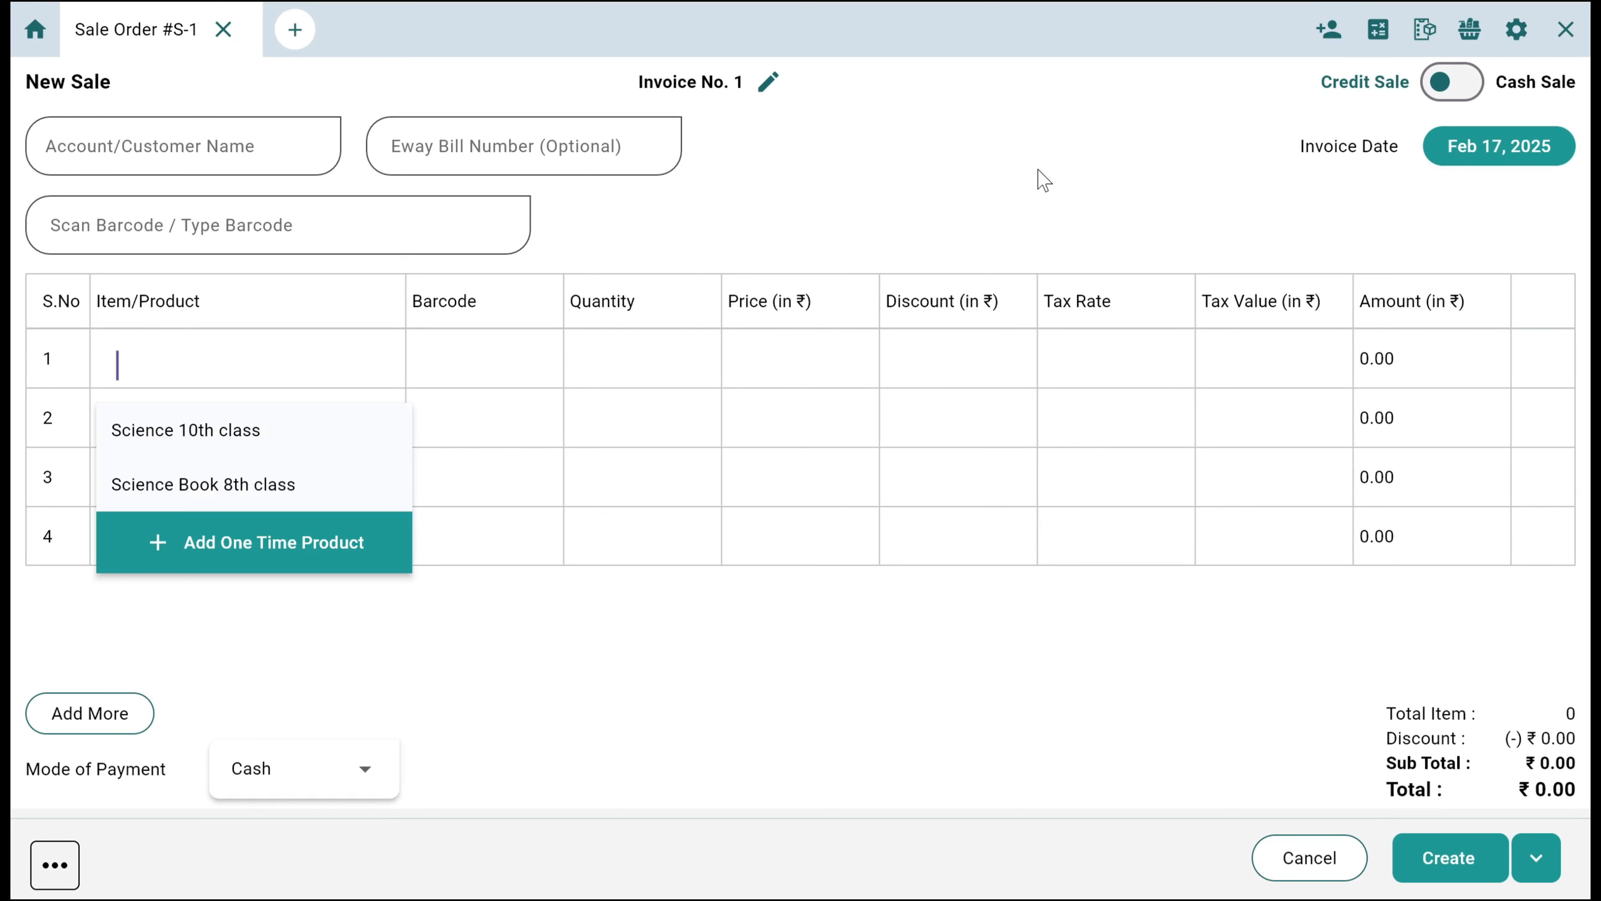
left_click(346, 243)
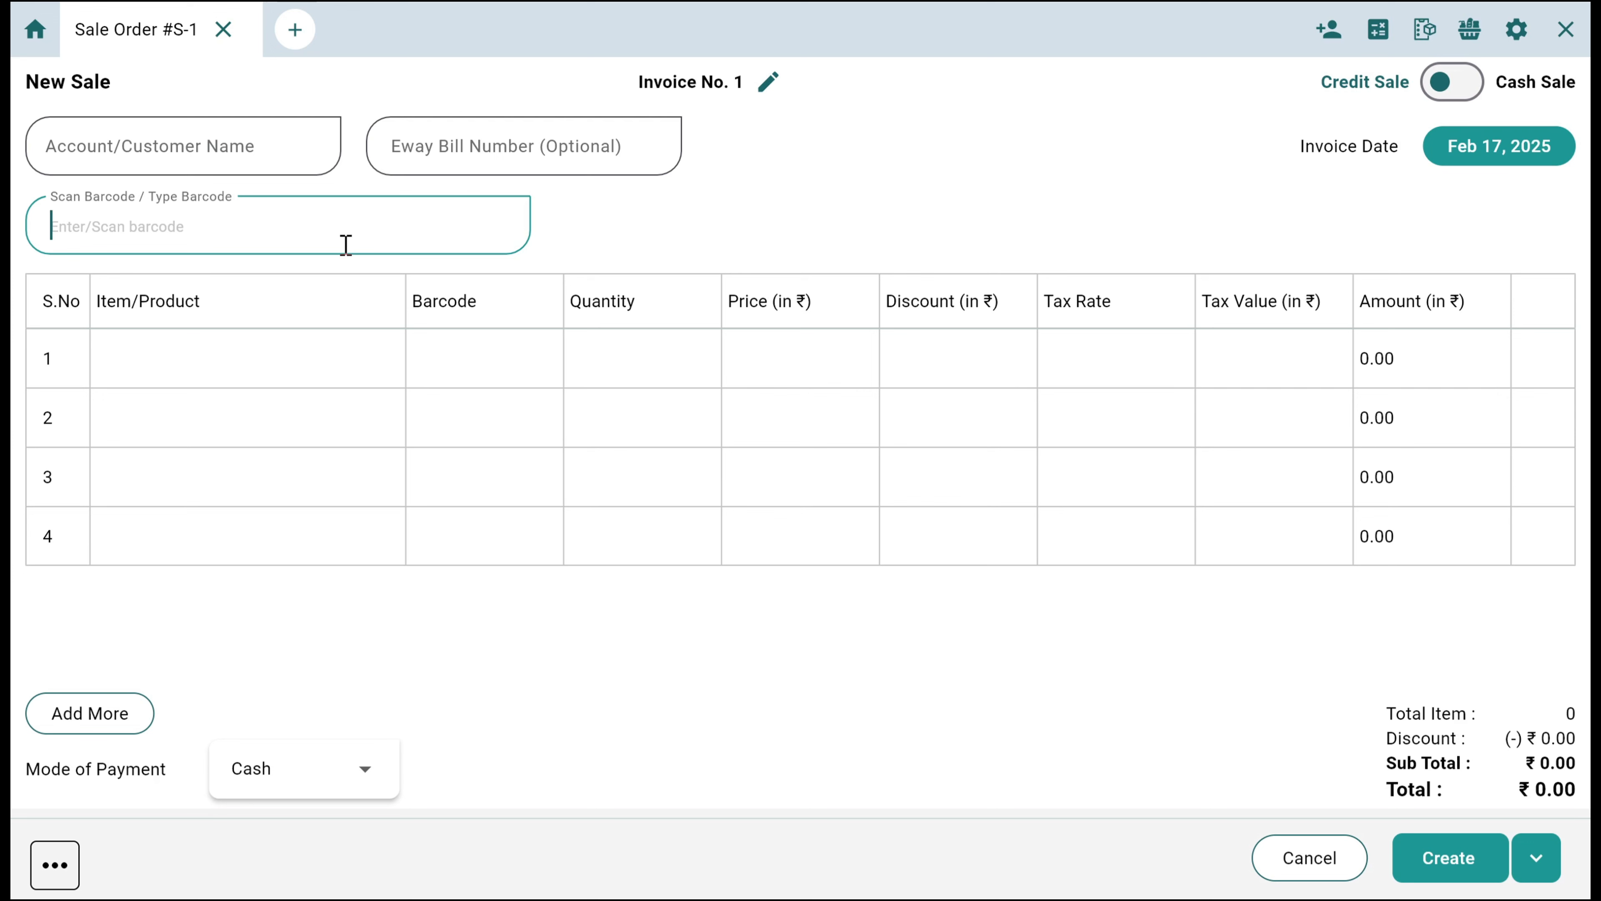
type("3586517115945")
key("Return")
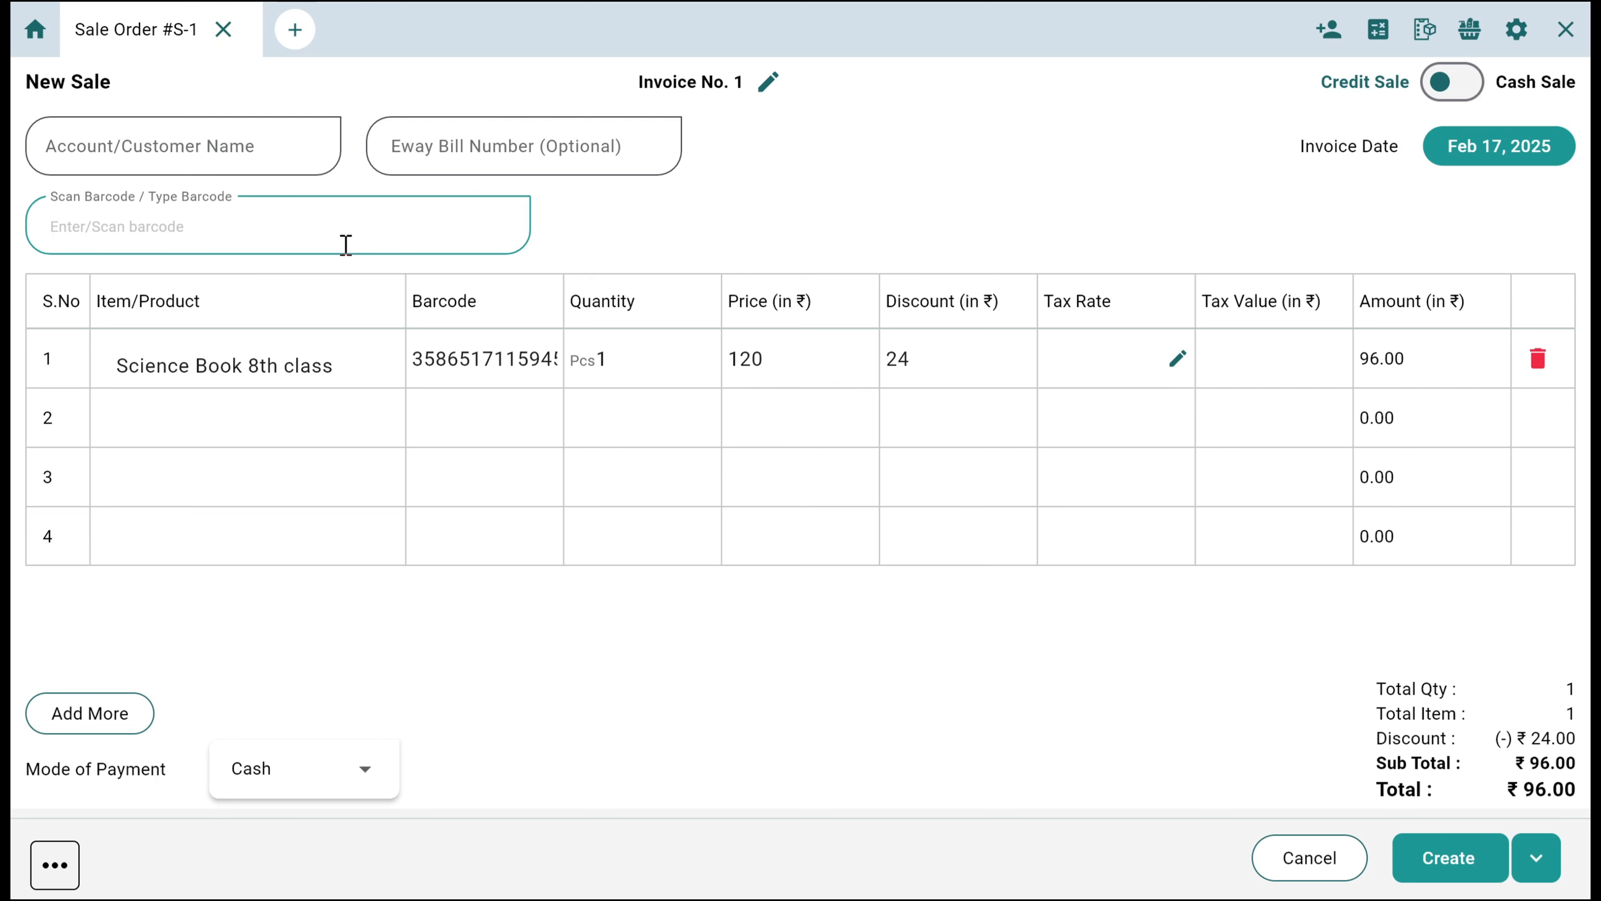
type("3586517115945")
key("Return")
type("3586517115945")
key("Return")
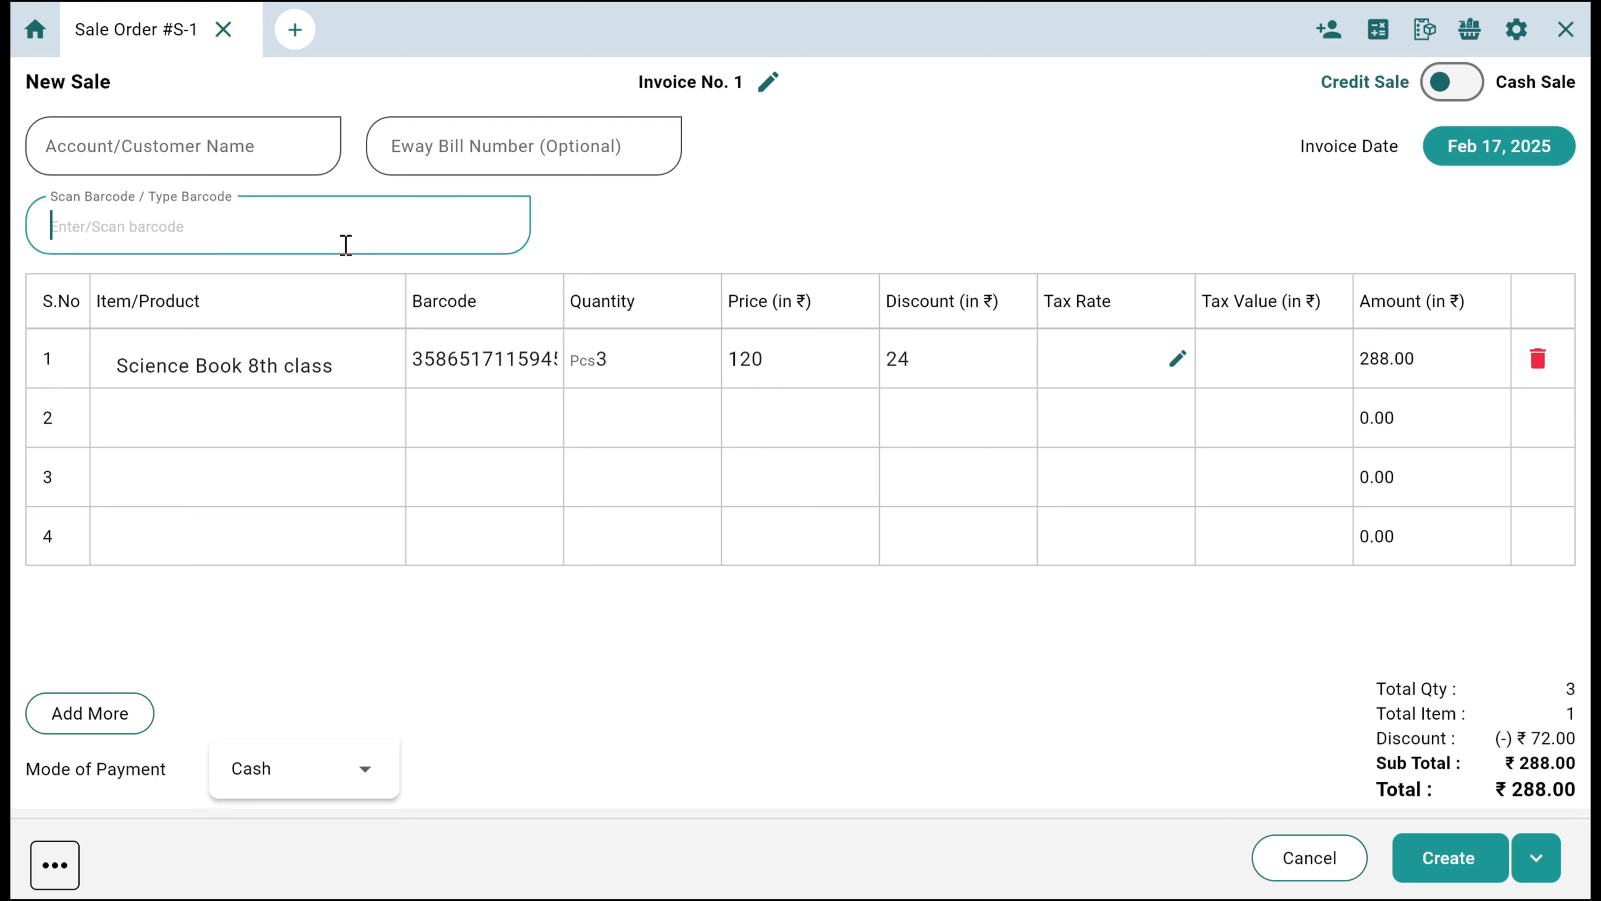
type("3586517115945")
key("Return")
type("3586517115945")
key("Return")
type("4895180797378")
key("Return")
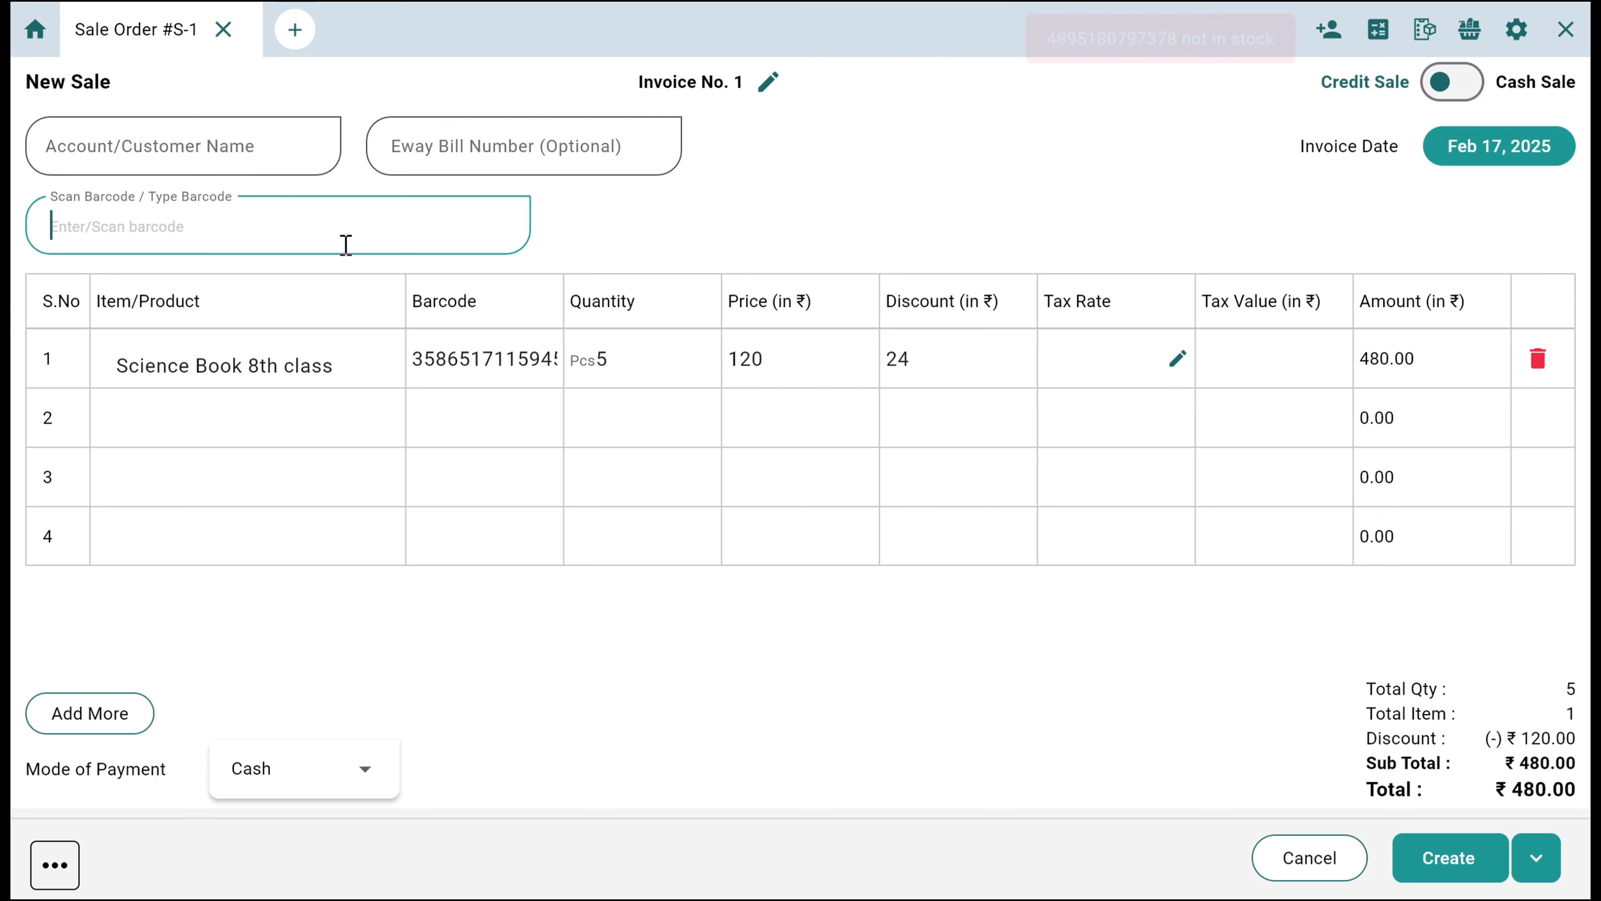
type("3586517115945")
key("Return")
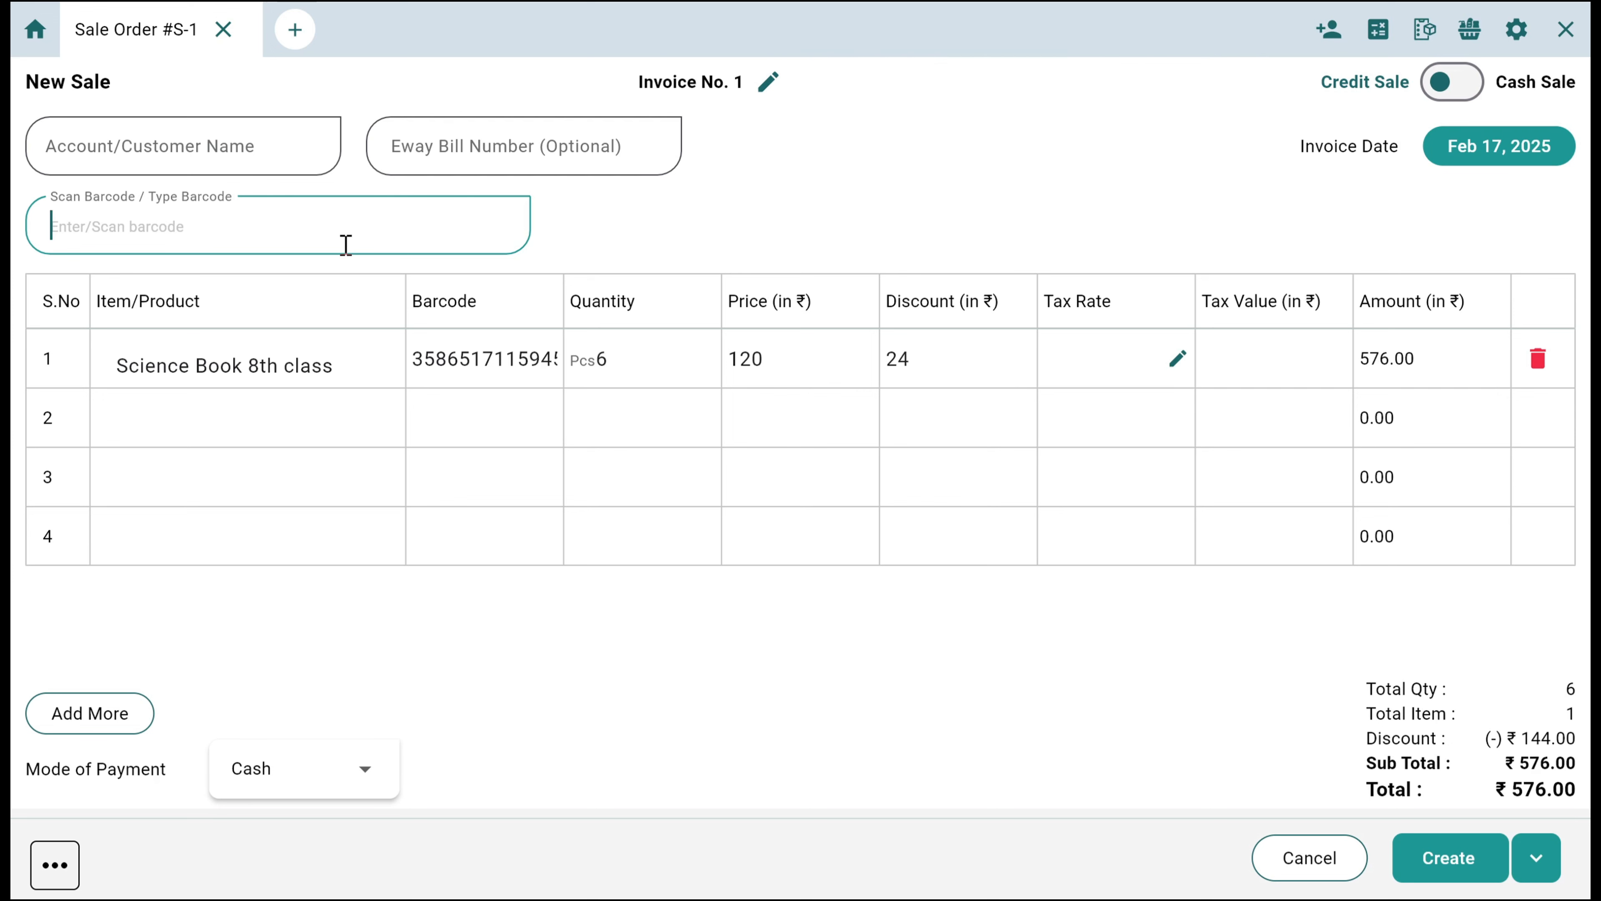
type("3586517115945")
key("Return")
type("358651711594562")
key("Return")
type("3586517115")
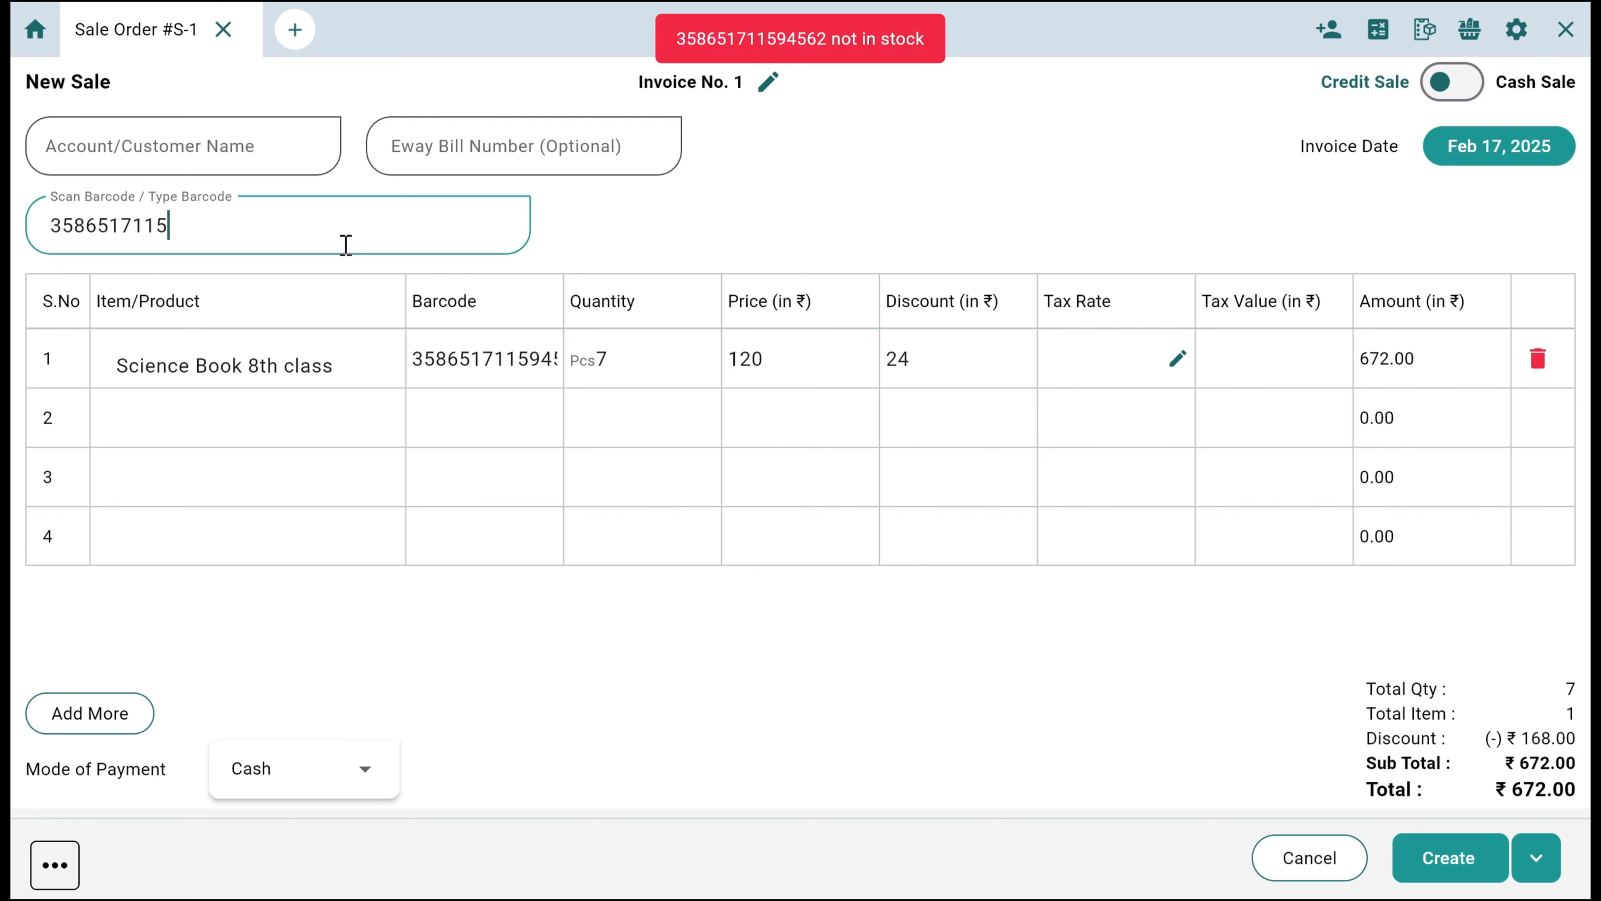
type("94562")
key("Return")
type("358651711594562")
key("Return")
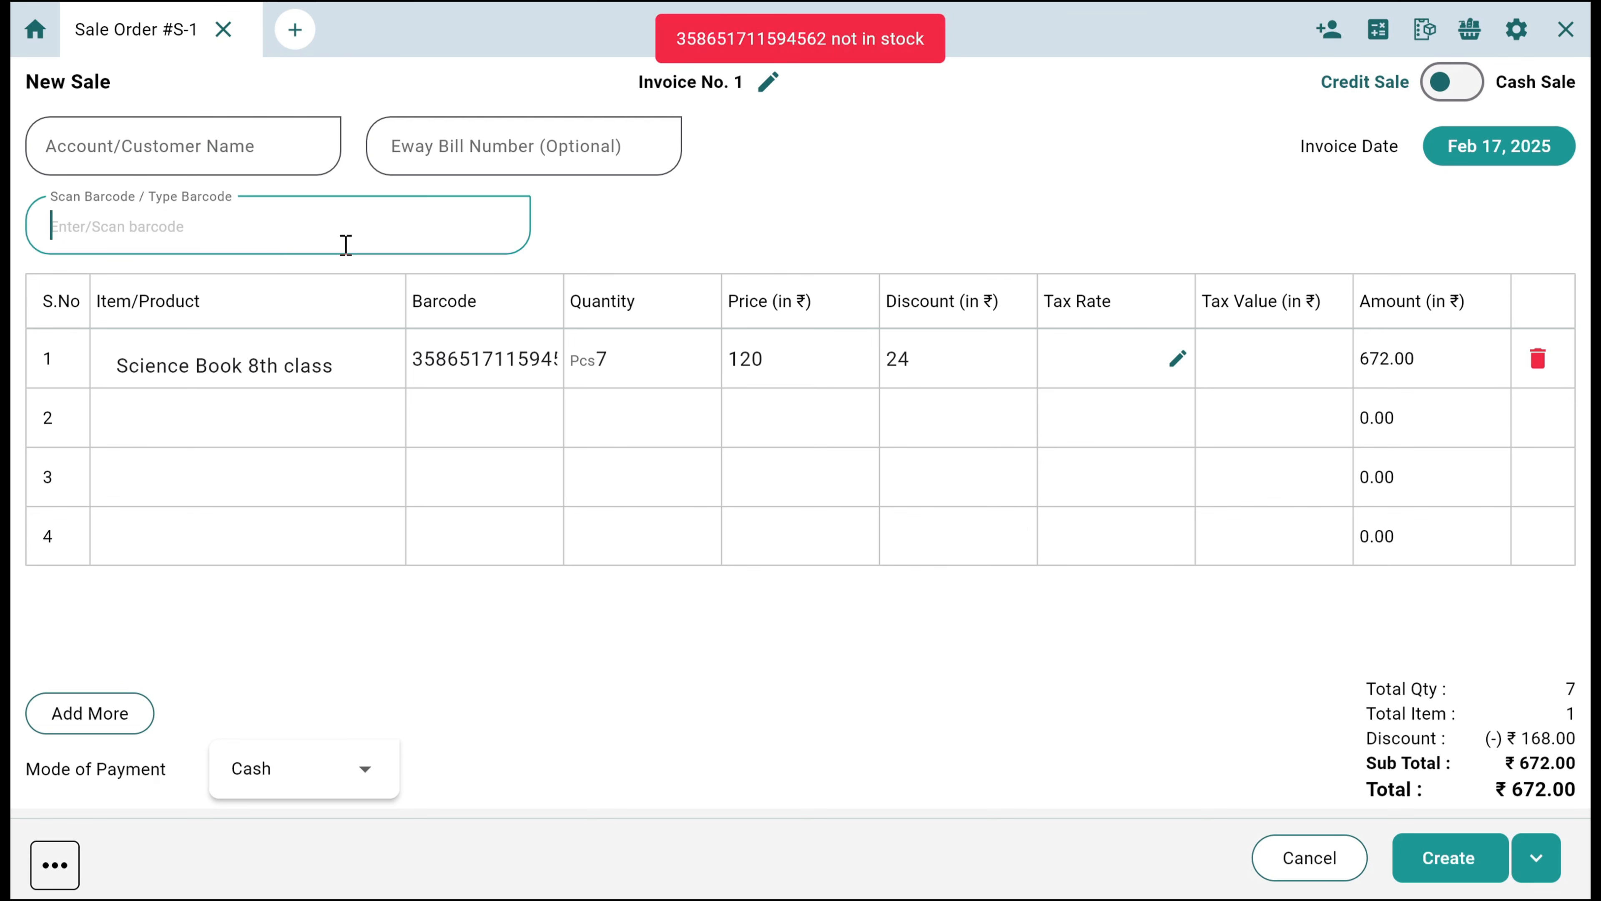
type("358651711594562")
key("Return")
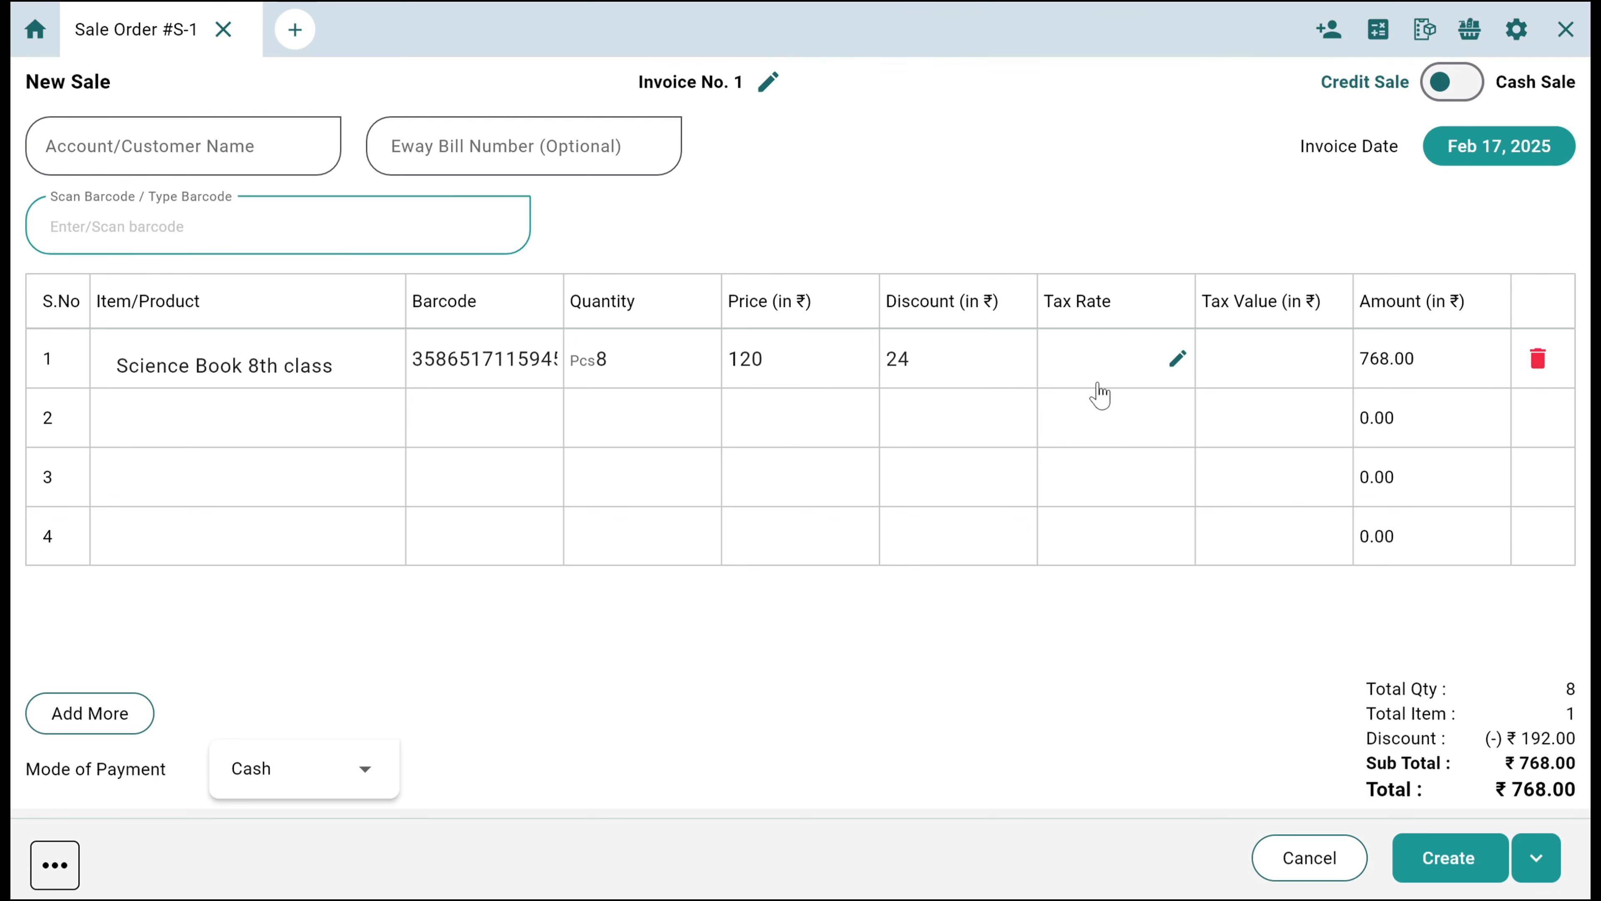
Check the full barcode of the Science Book 8th class row and set its quantity to 10 Pcs
left_click(453, 359)
double_click(454, 363)
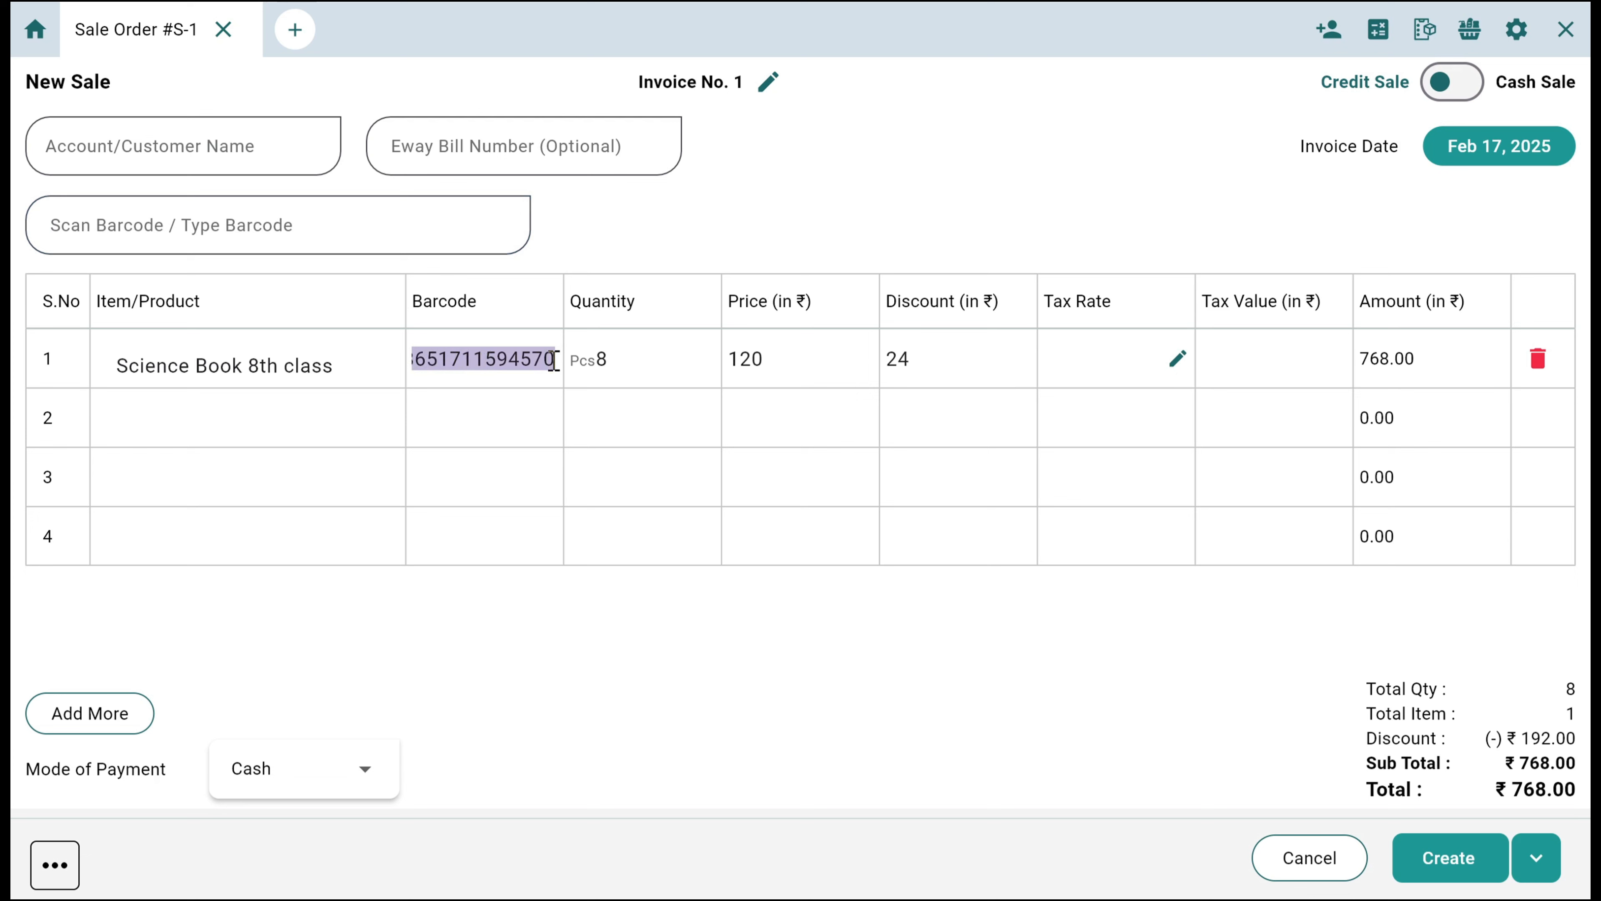
left_click(646, 355)
key("BackSpace")
type("10")
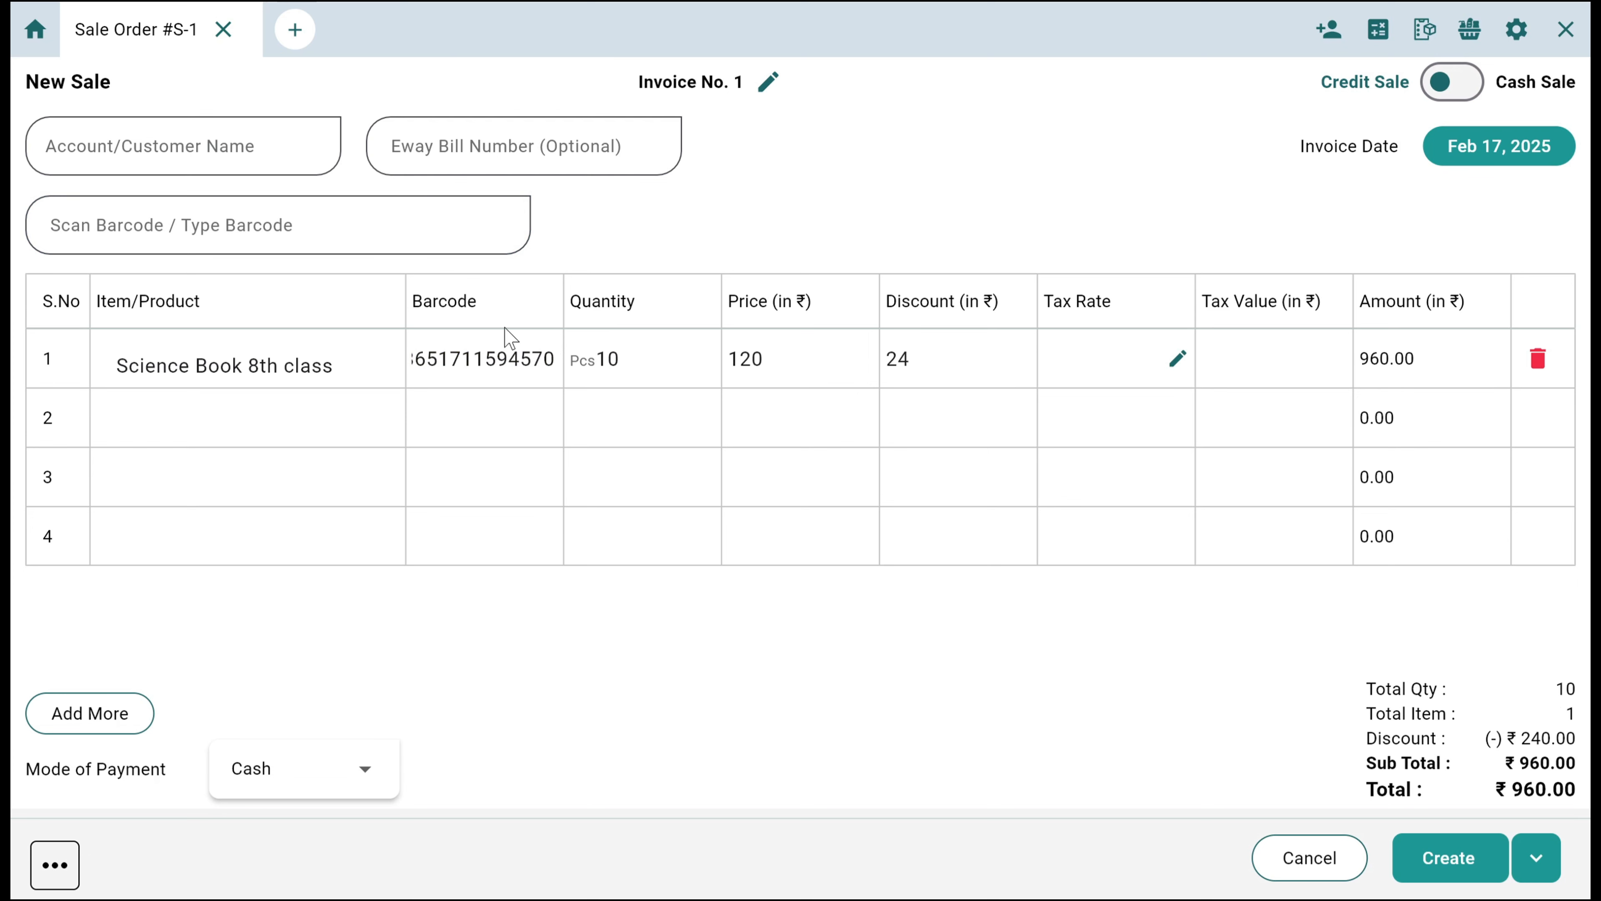
Add Science 10th class to the sale by entering barcode 400001 twice, for 2 Pcs
left_click(183, 226)
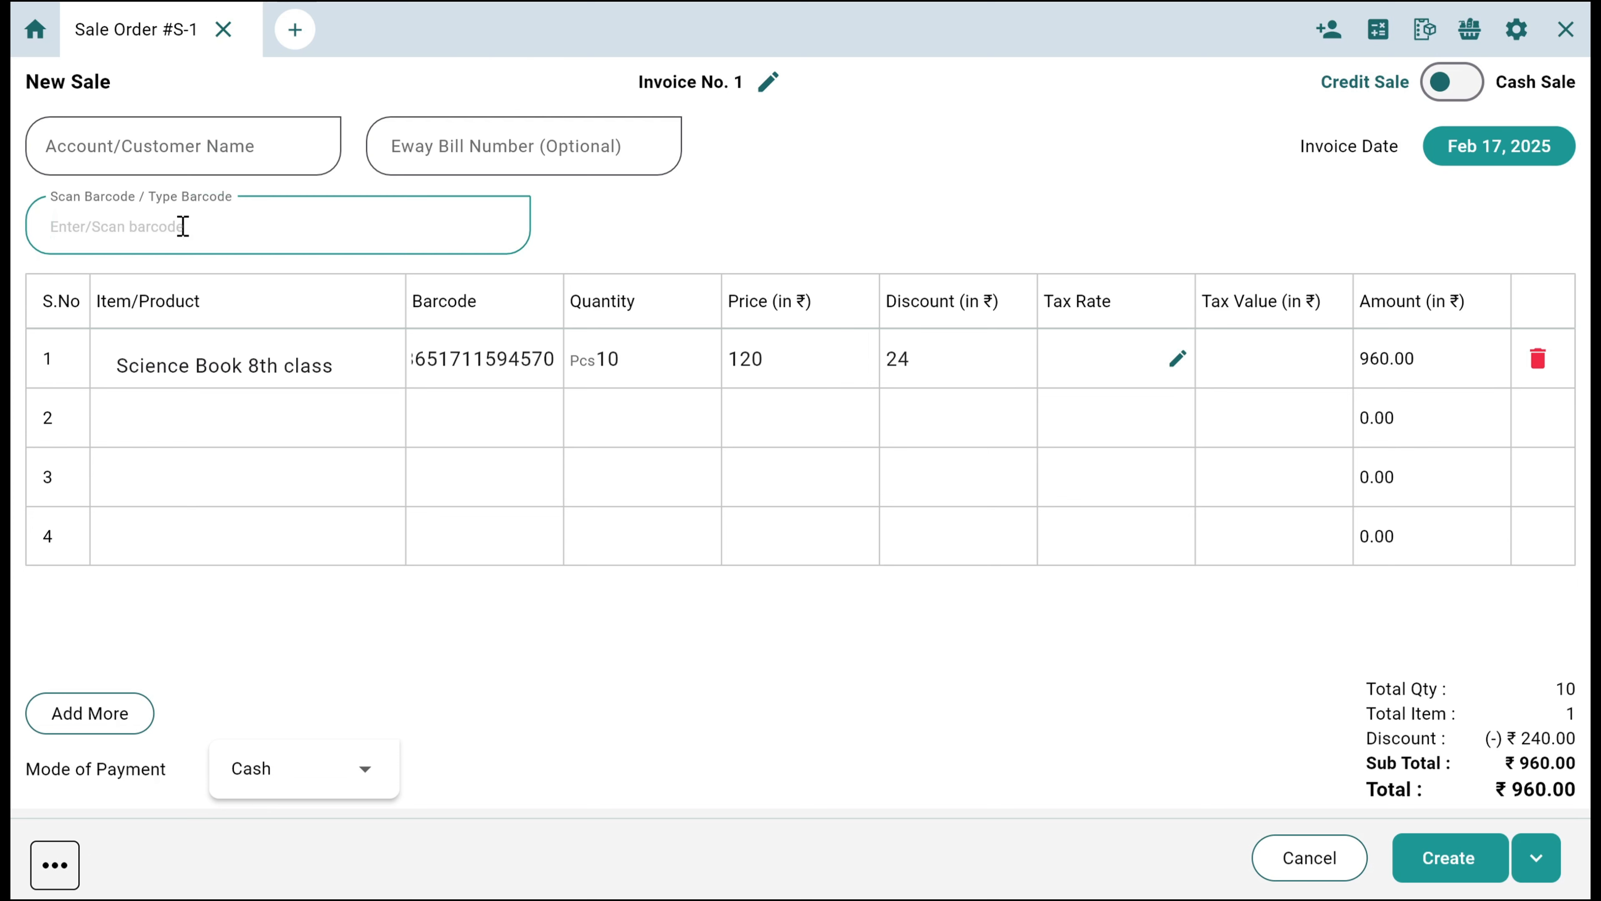
type("400001")
key("Return")
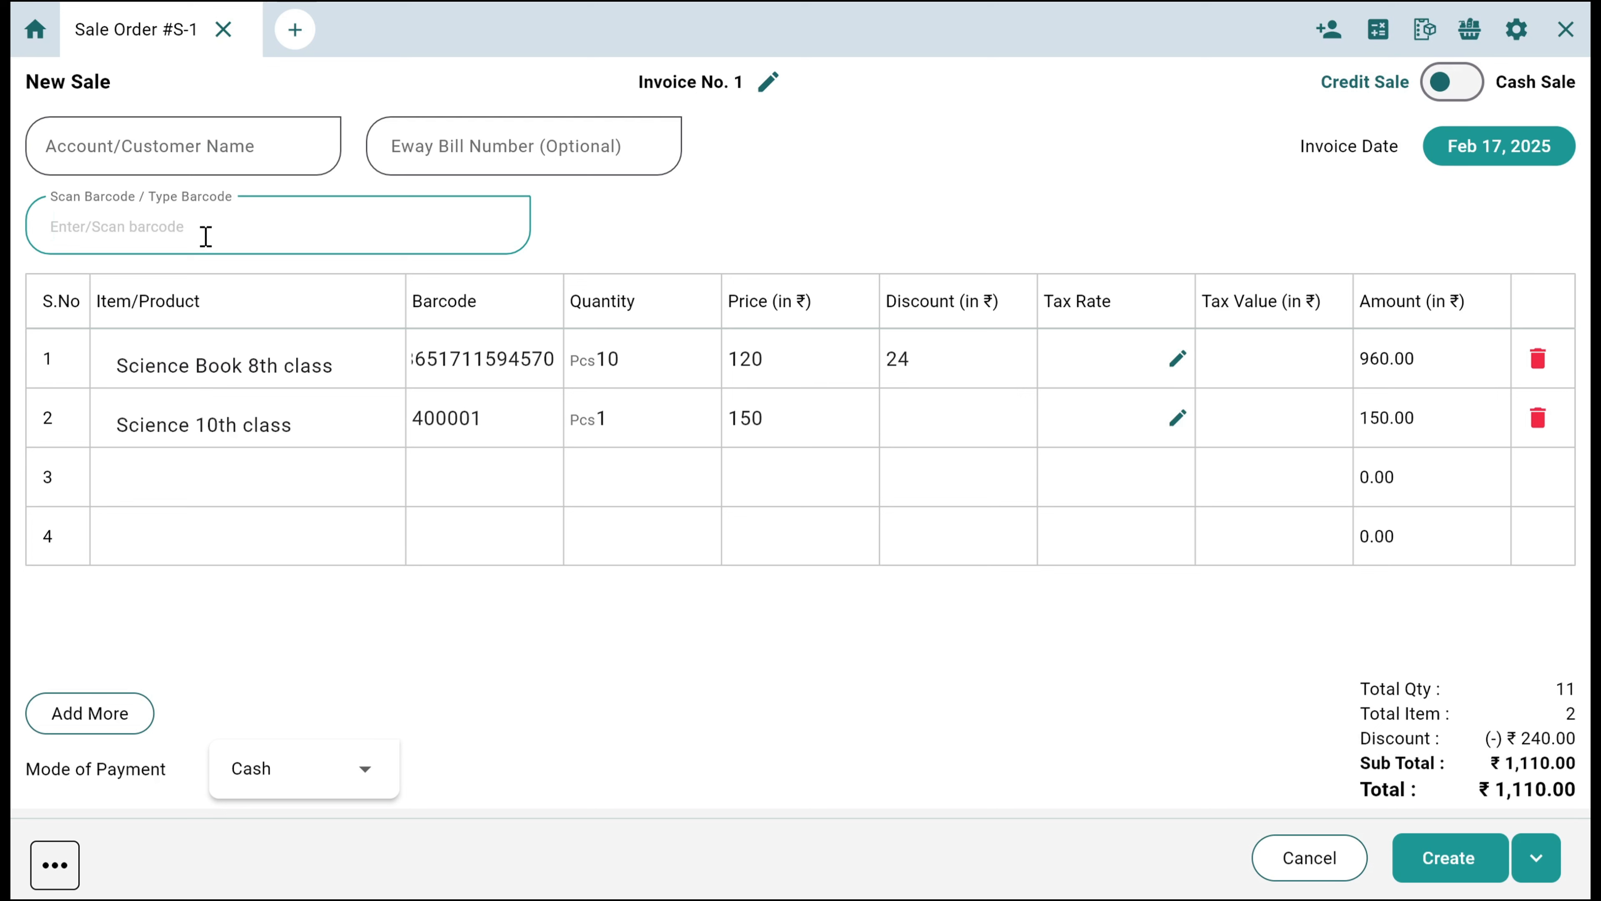
type("400001")
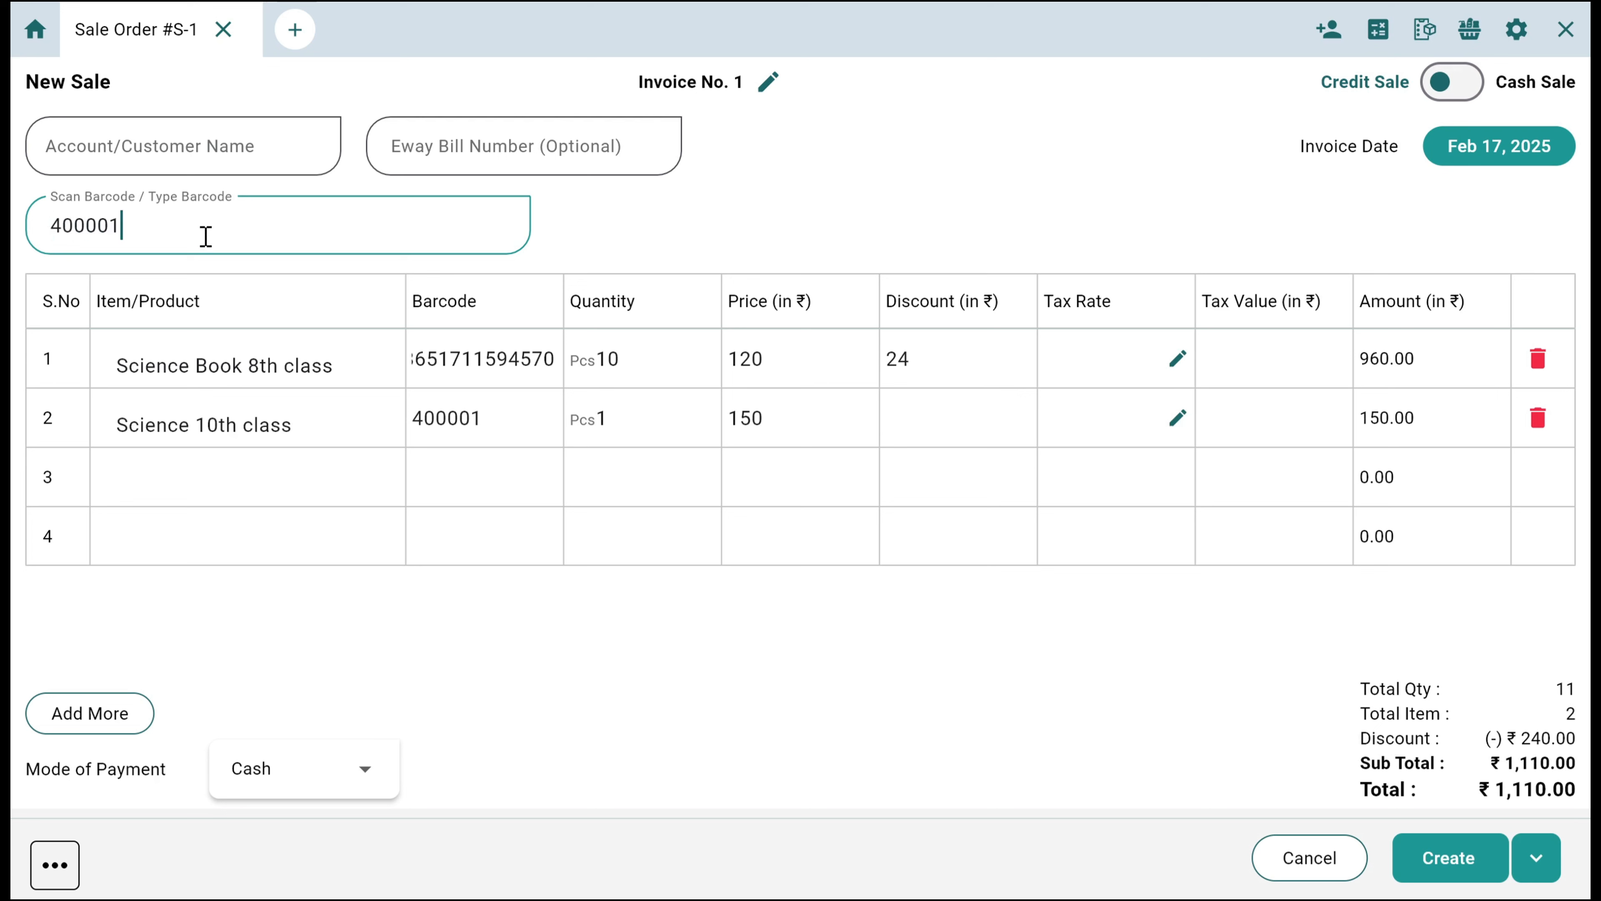
key("Return")
Add the Science 11th variant with barcode 400012 to the sale and set its quantity to 10 Pcs
type("40")
key("Return")
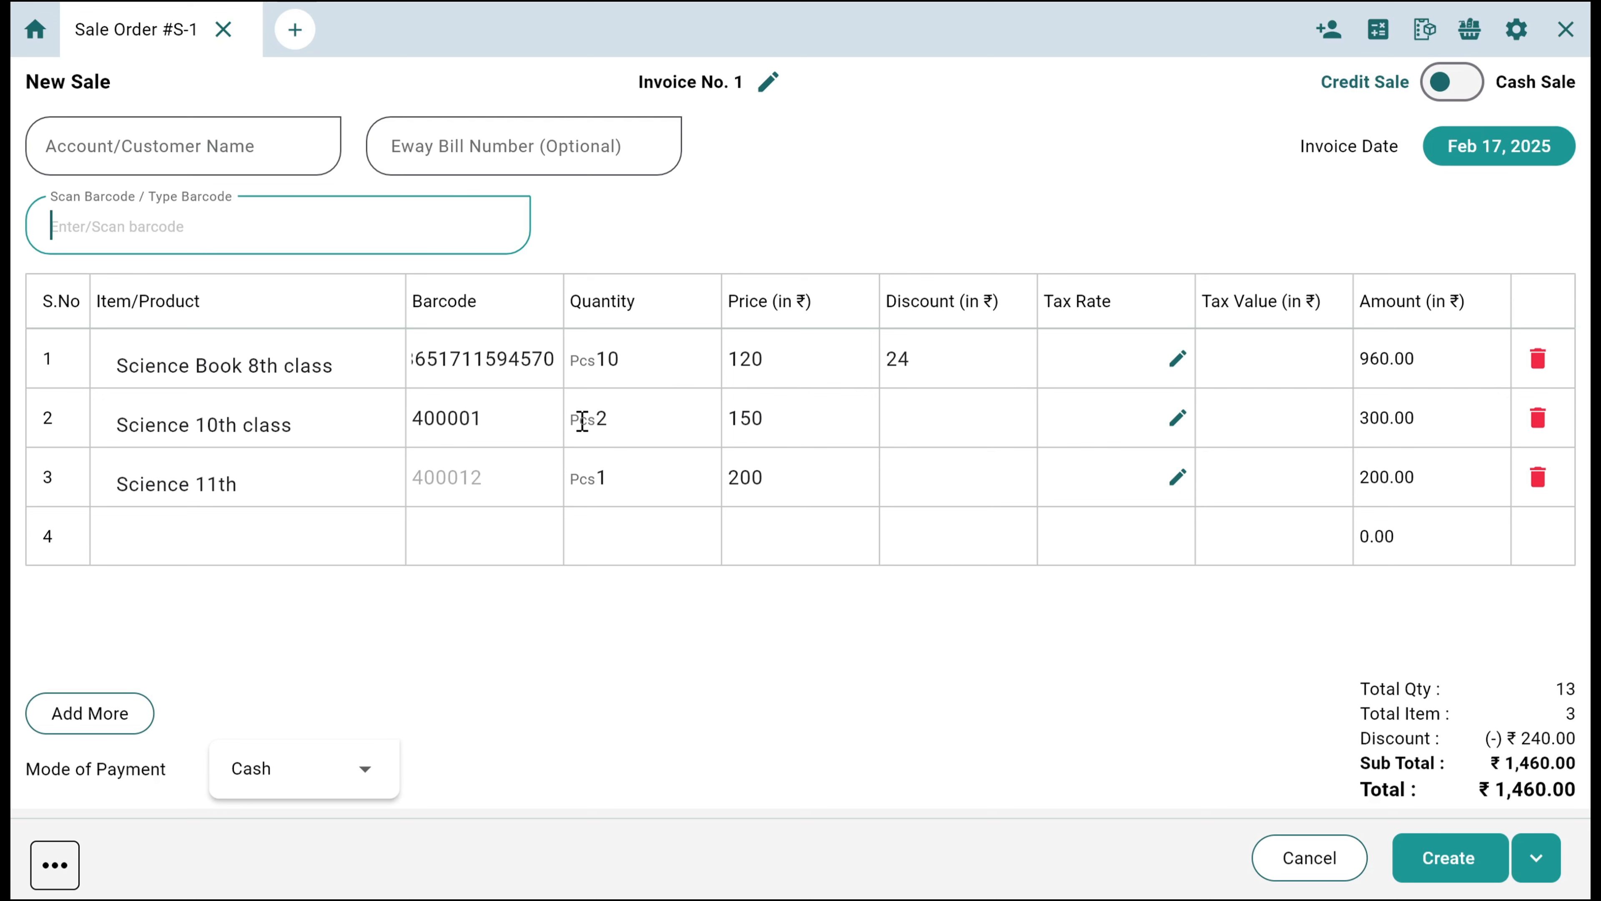
double_click(602, 483)
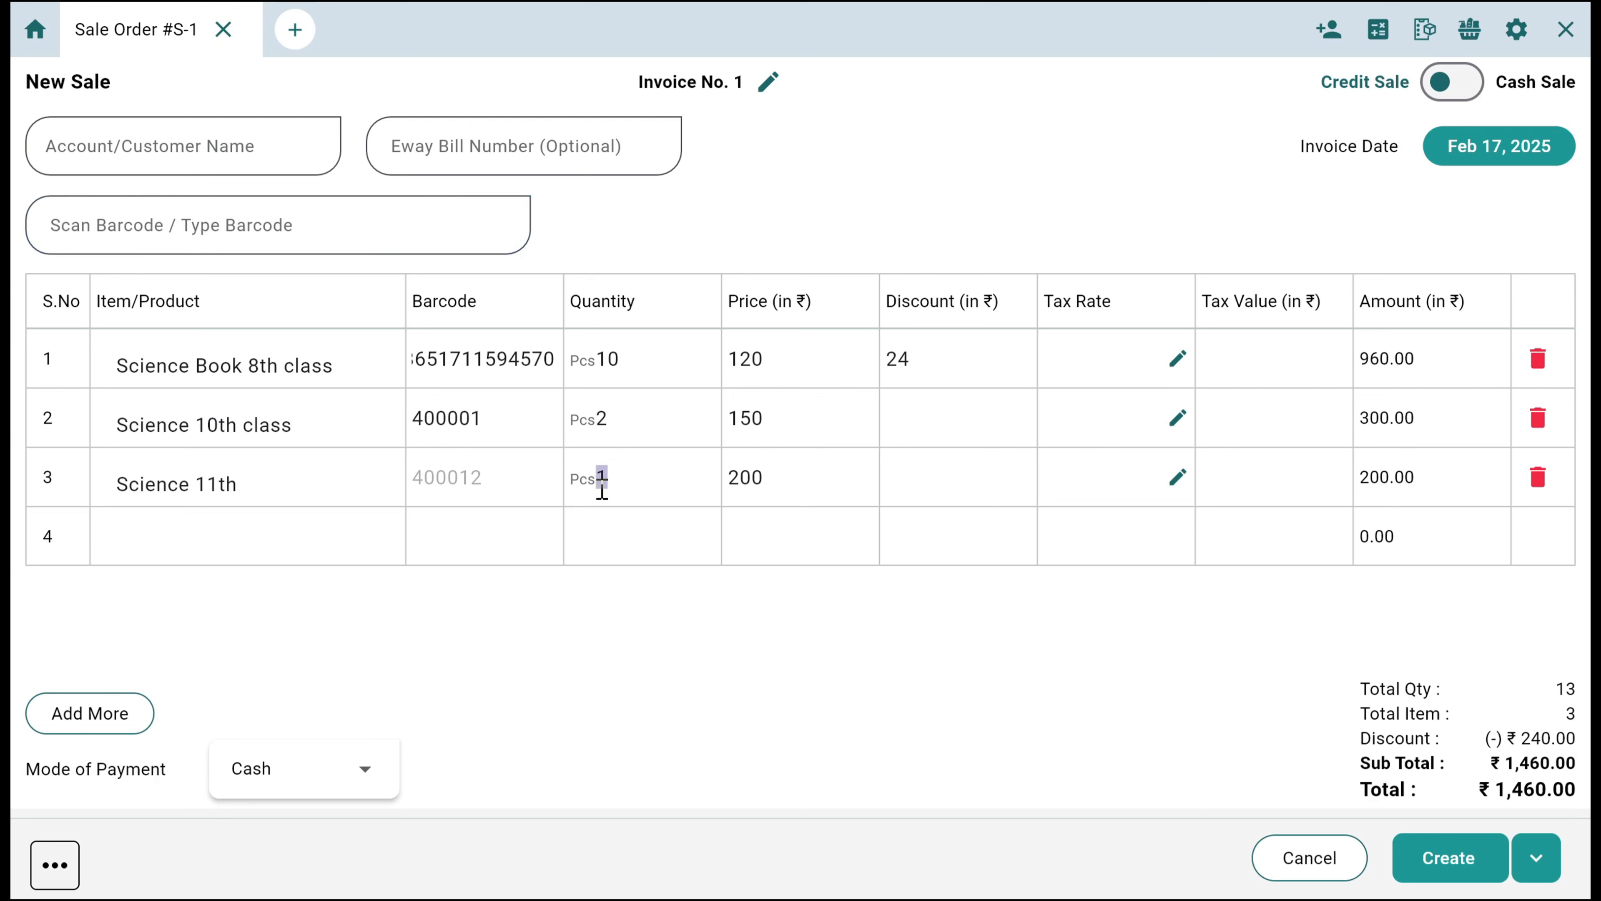
type("10")
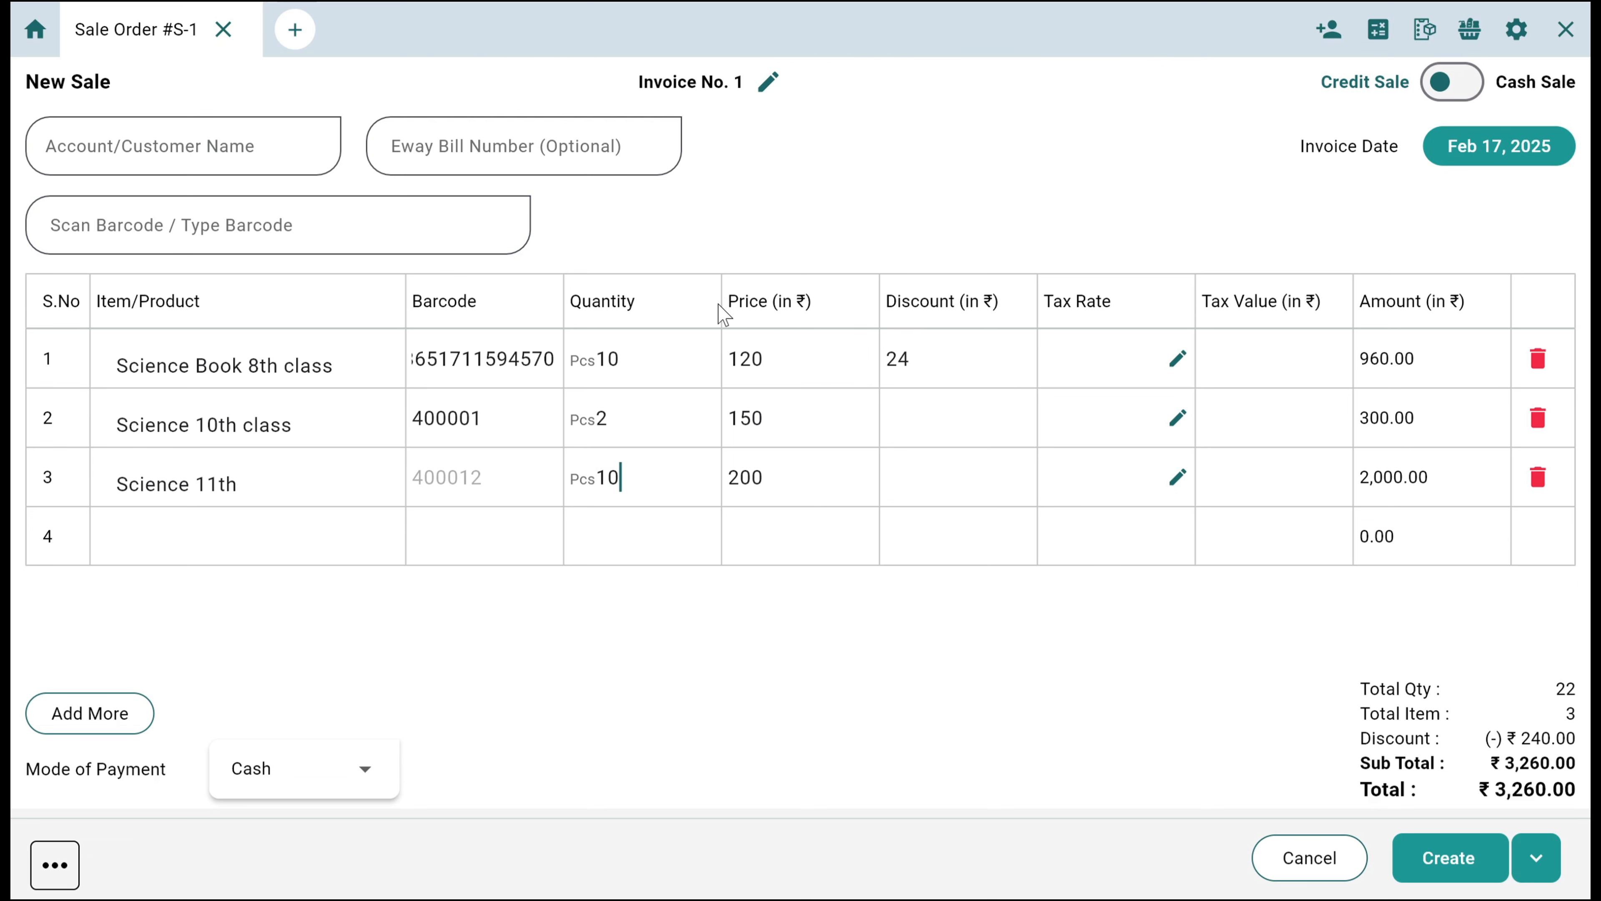
Add the second Science 11th variant to the sale using barcode 400013
left_click(409, 231)
type("4000")
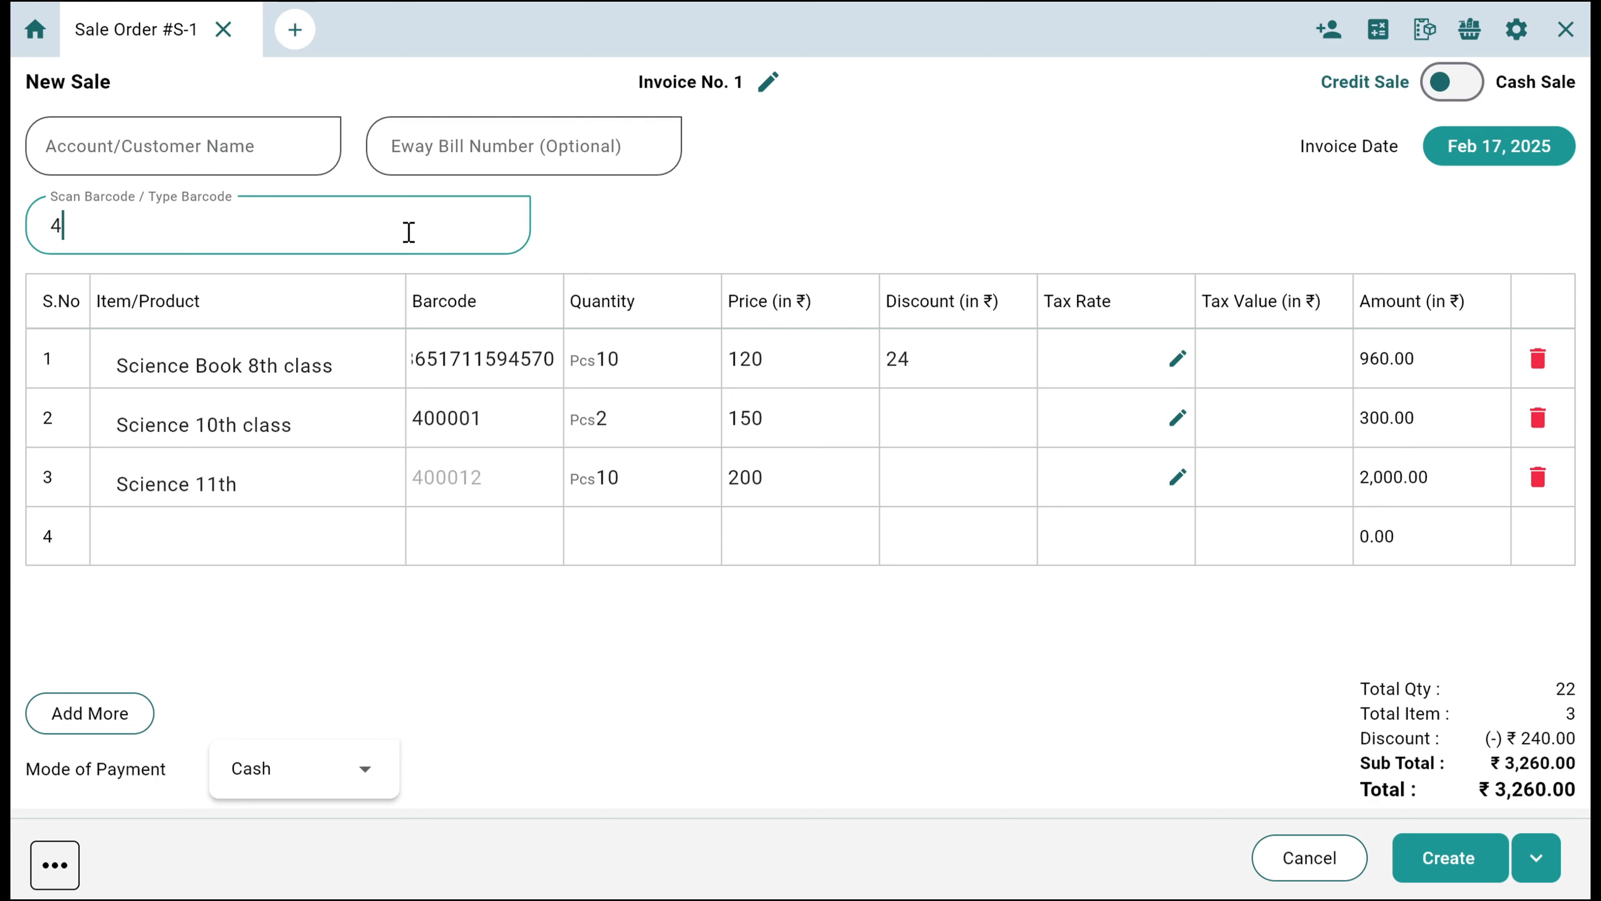
type("13")
key("Return")
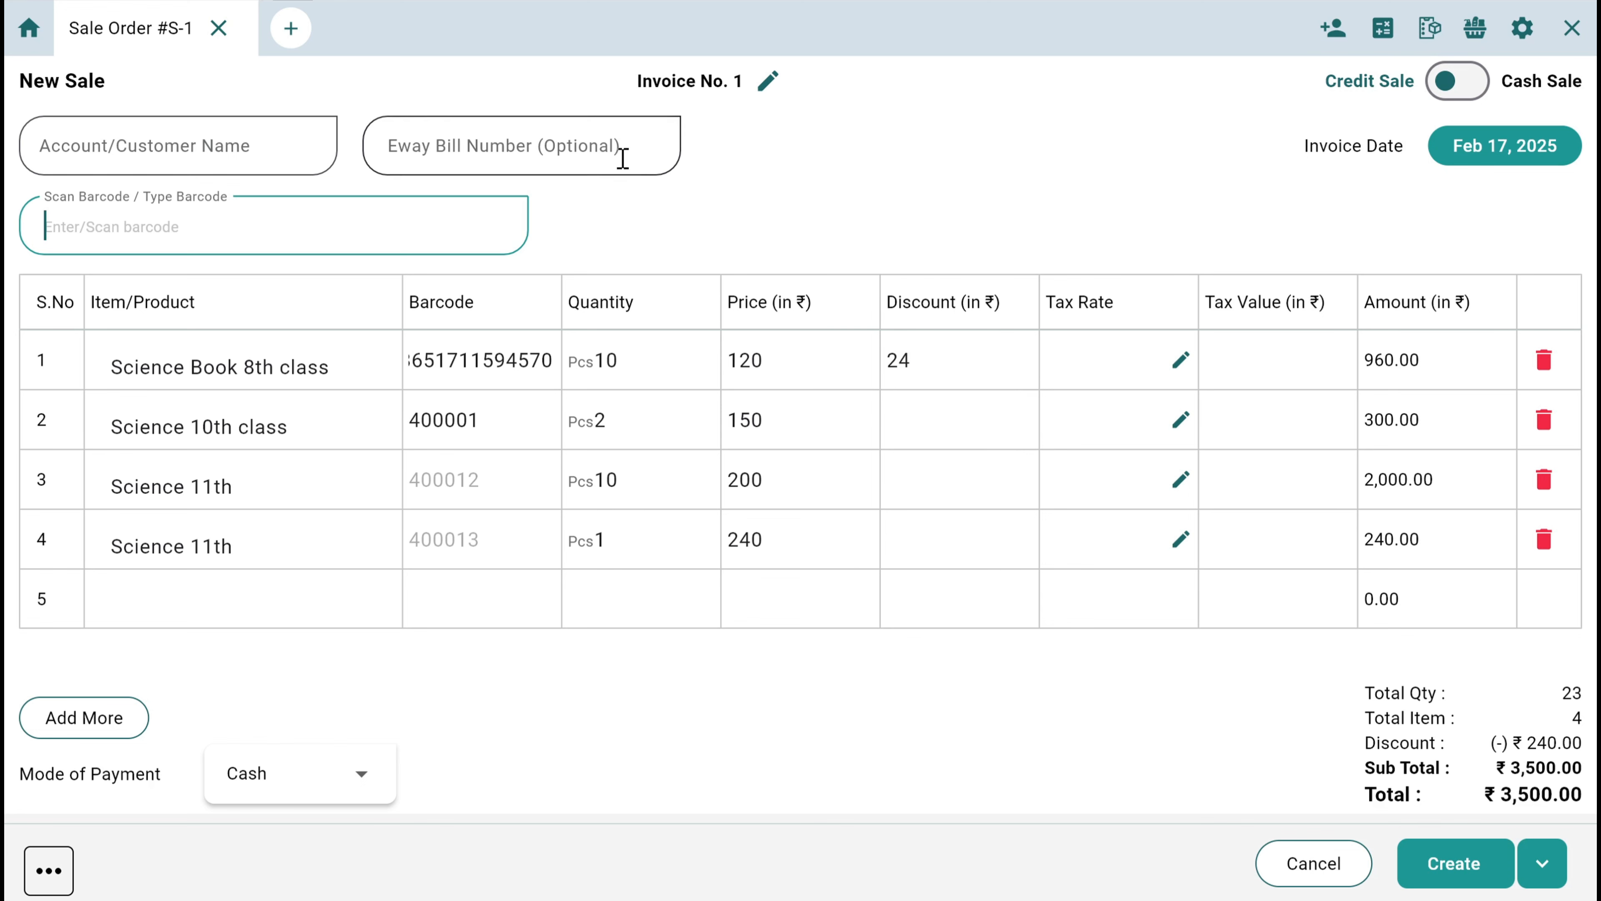
Examine the sale's customer list, extra details and charges, payment modes, invoice date picker and invoice number field without changing them
left_click(278, 150)
scroll(224, 284, "down", 2)
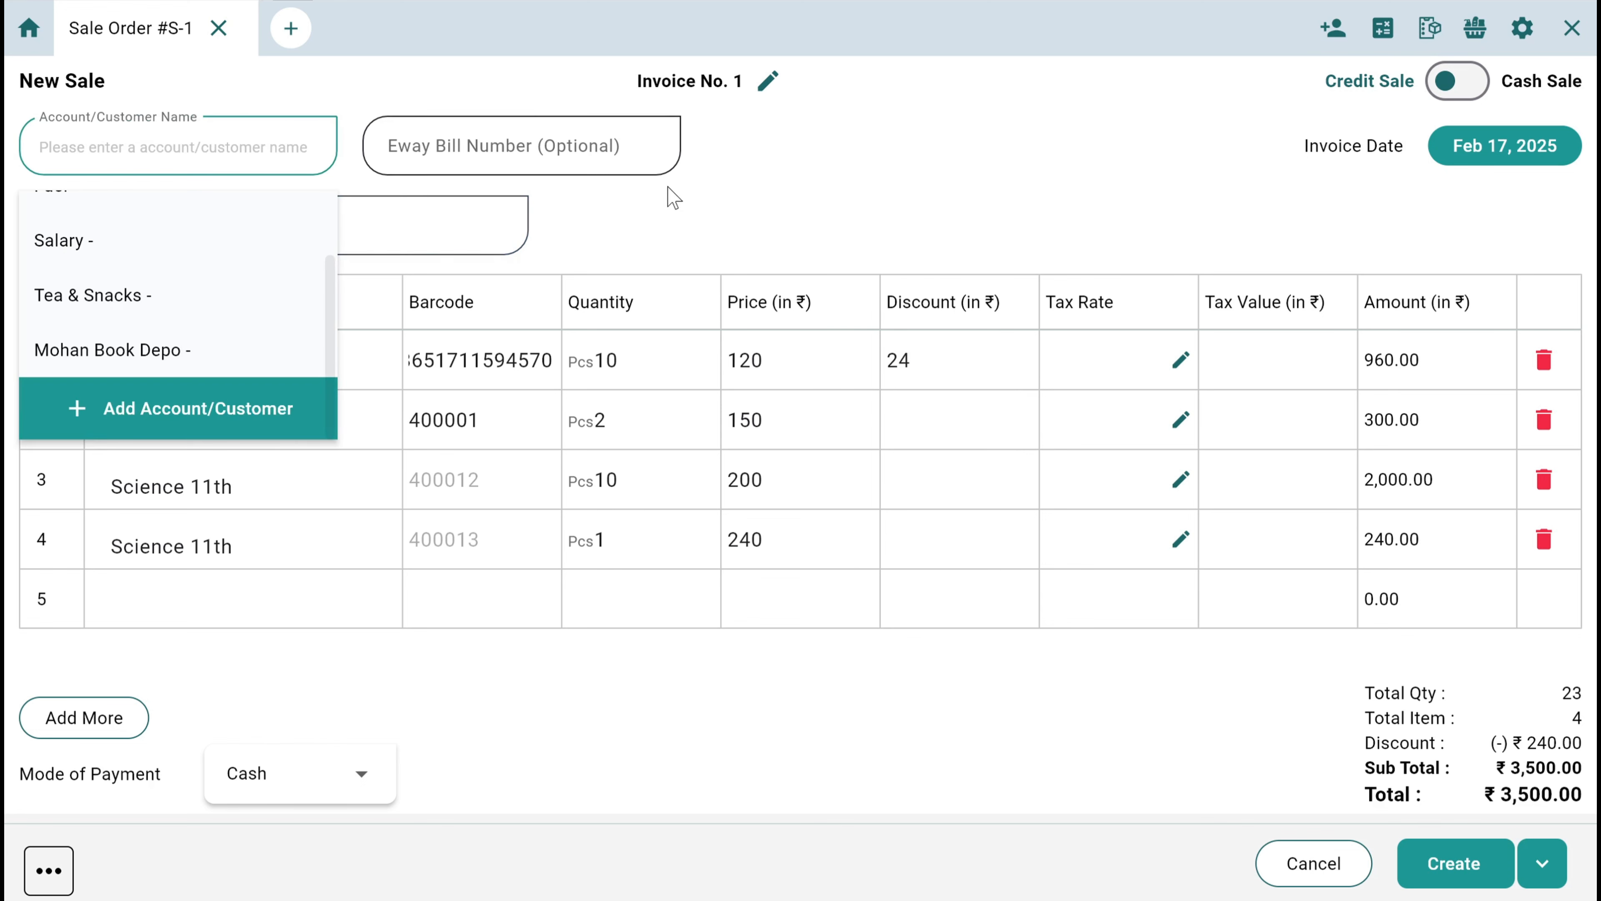
left_click(684, 247)
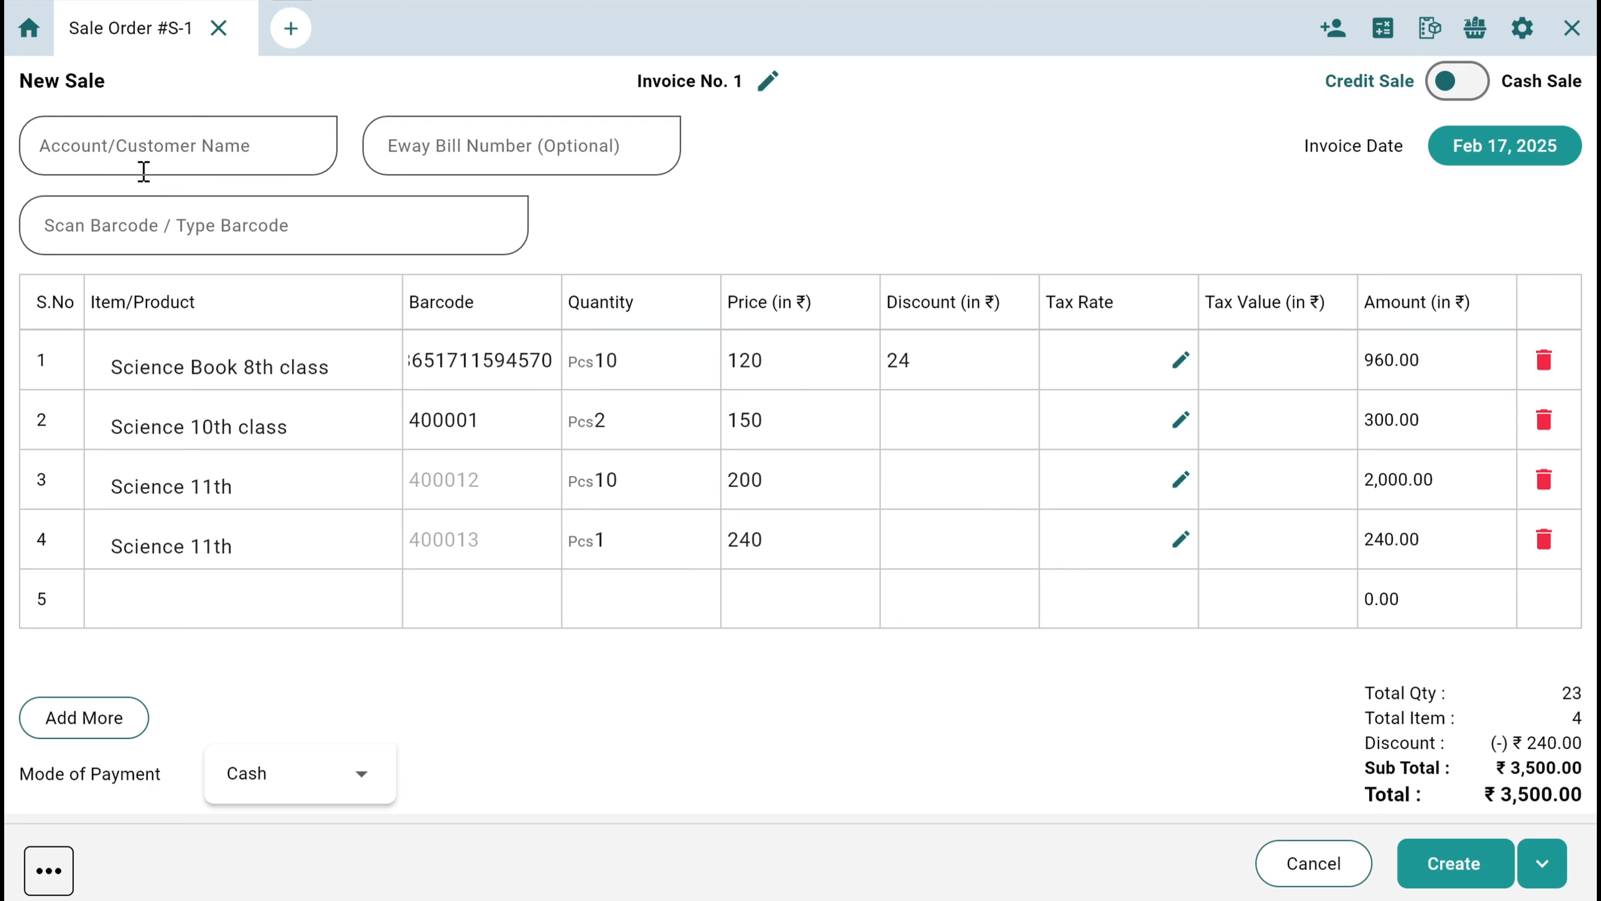
left_click(117, 160)
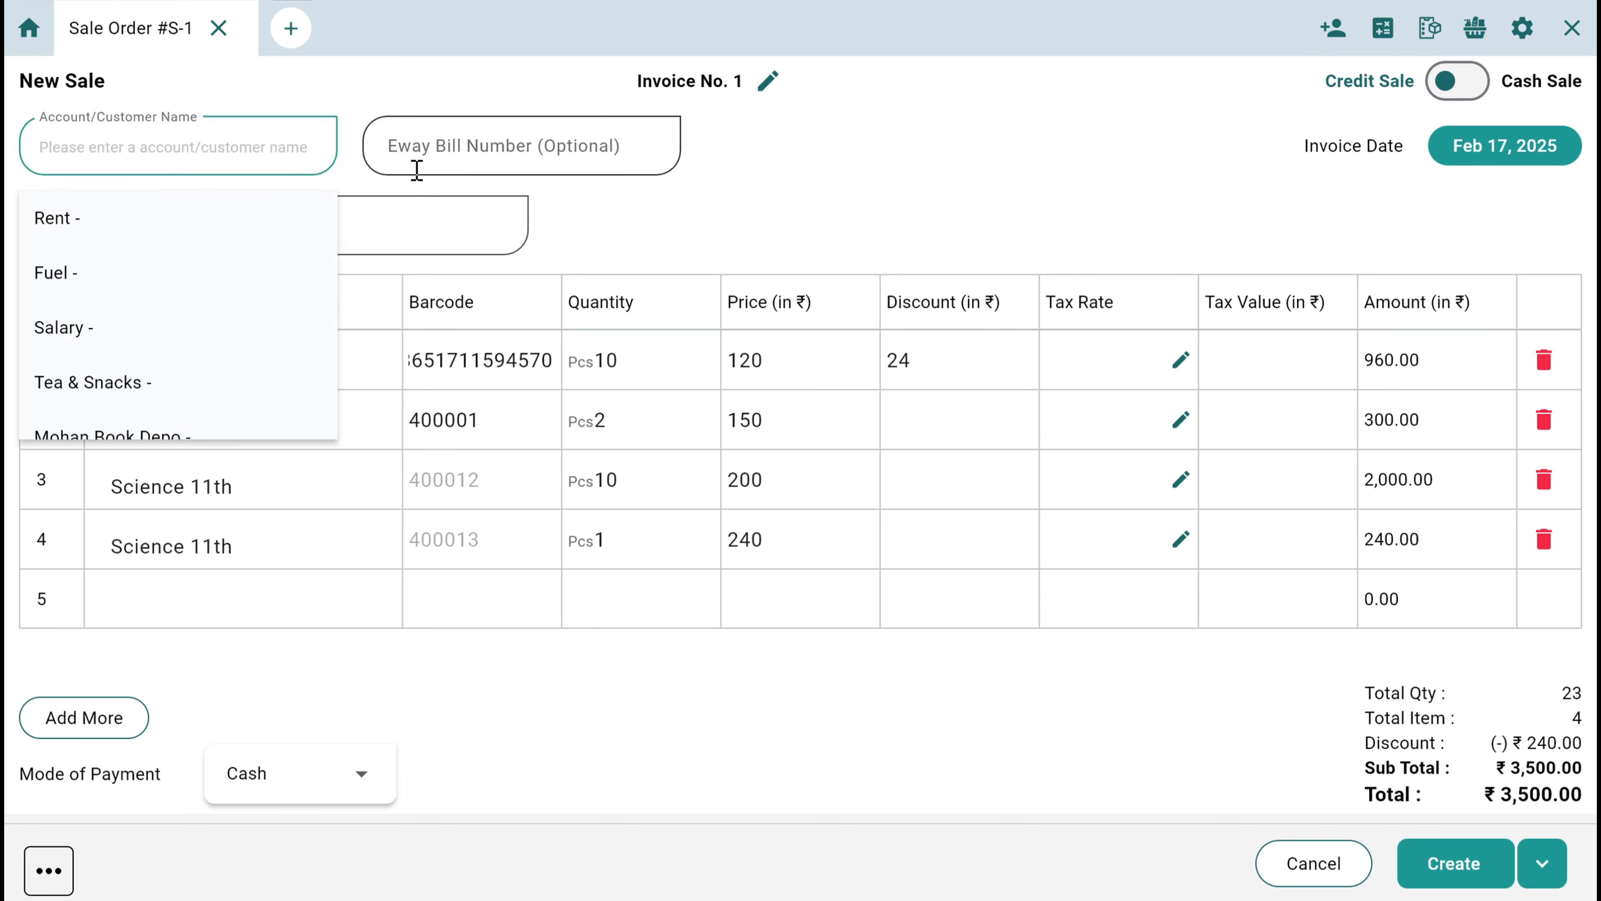
left_click(621, 218)
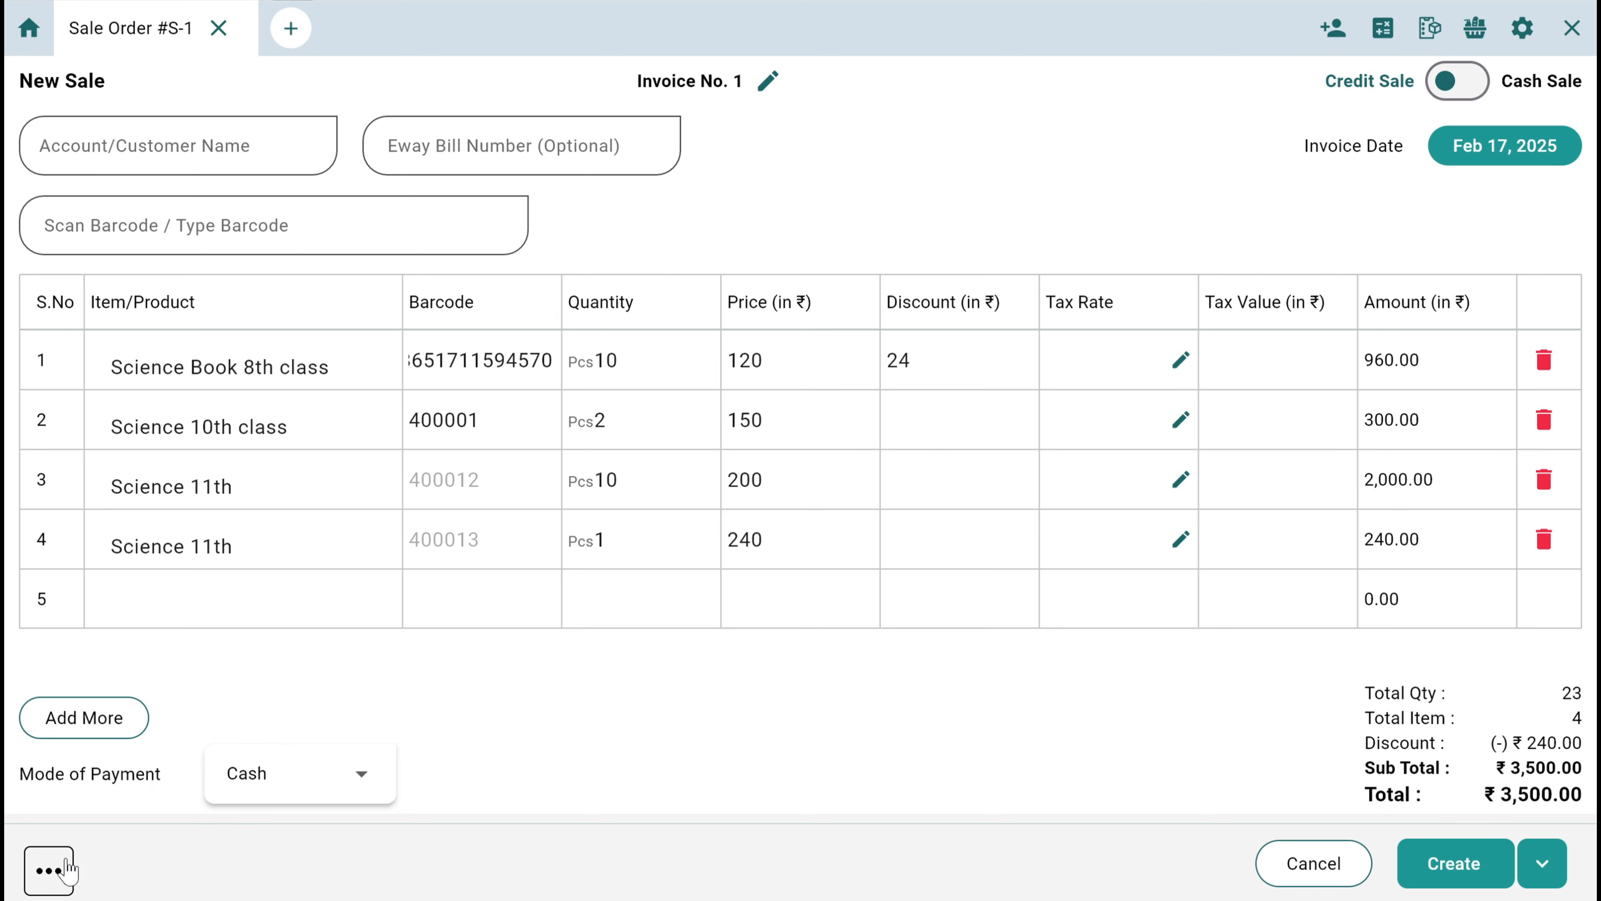
left_click(60, 871)
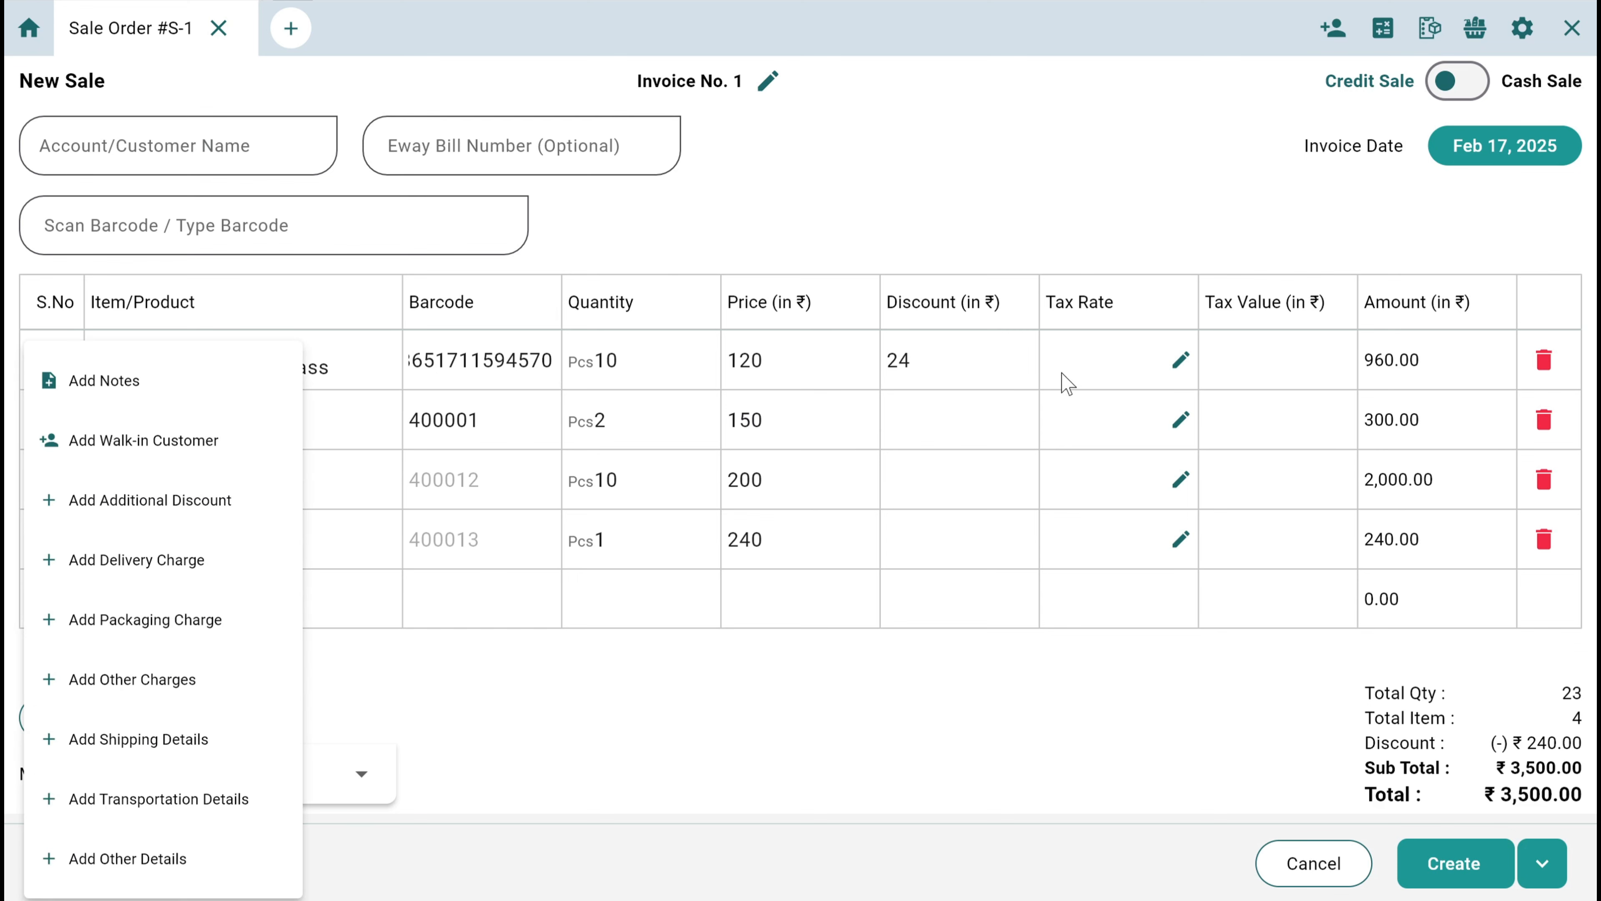
left_click(1238, 201)
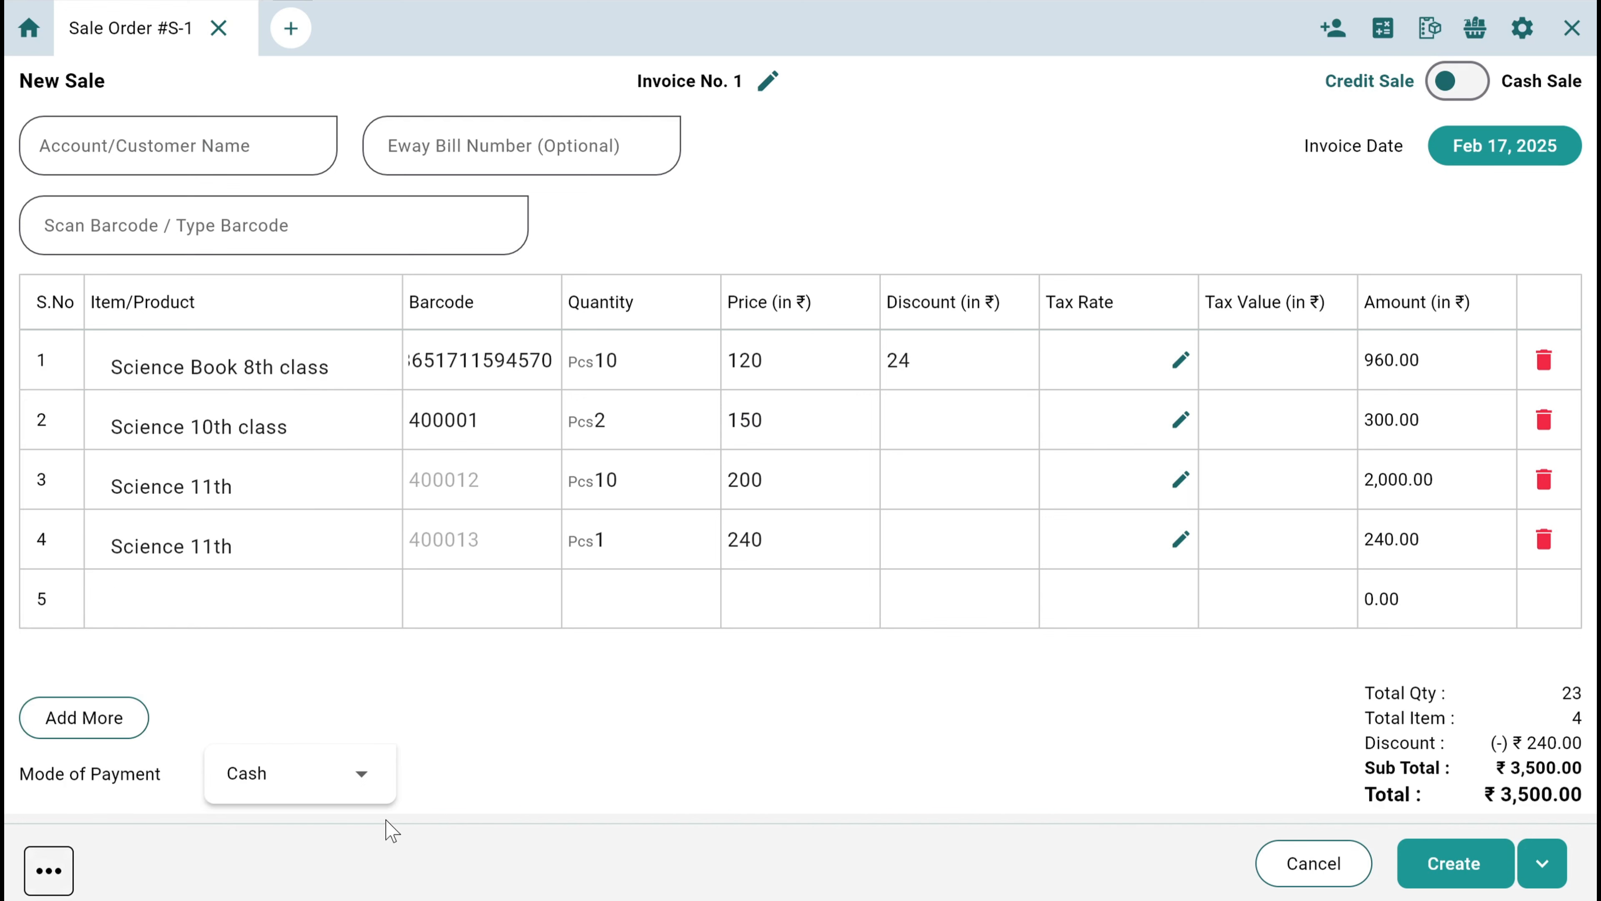
left_click(309, 792)
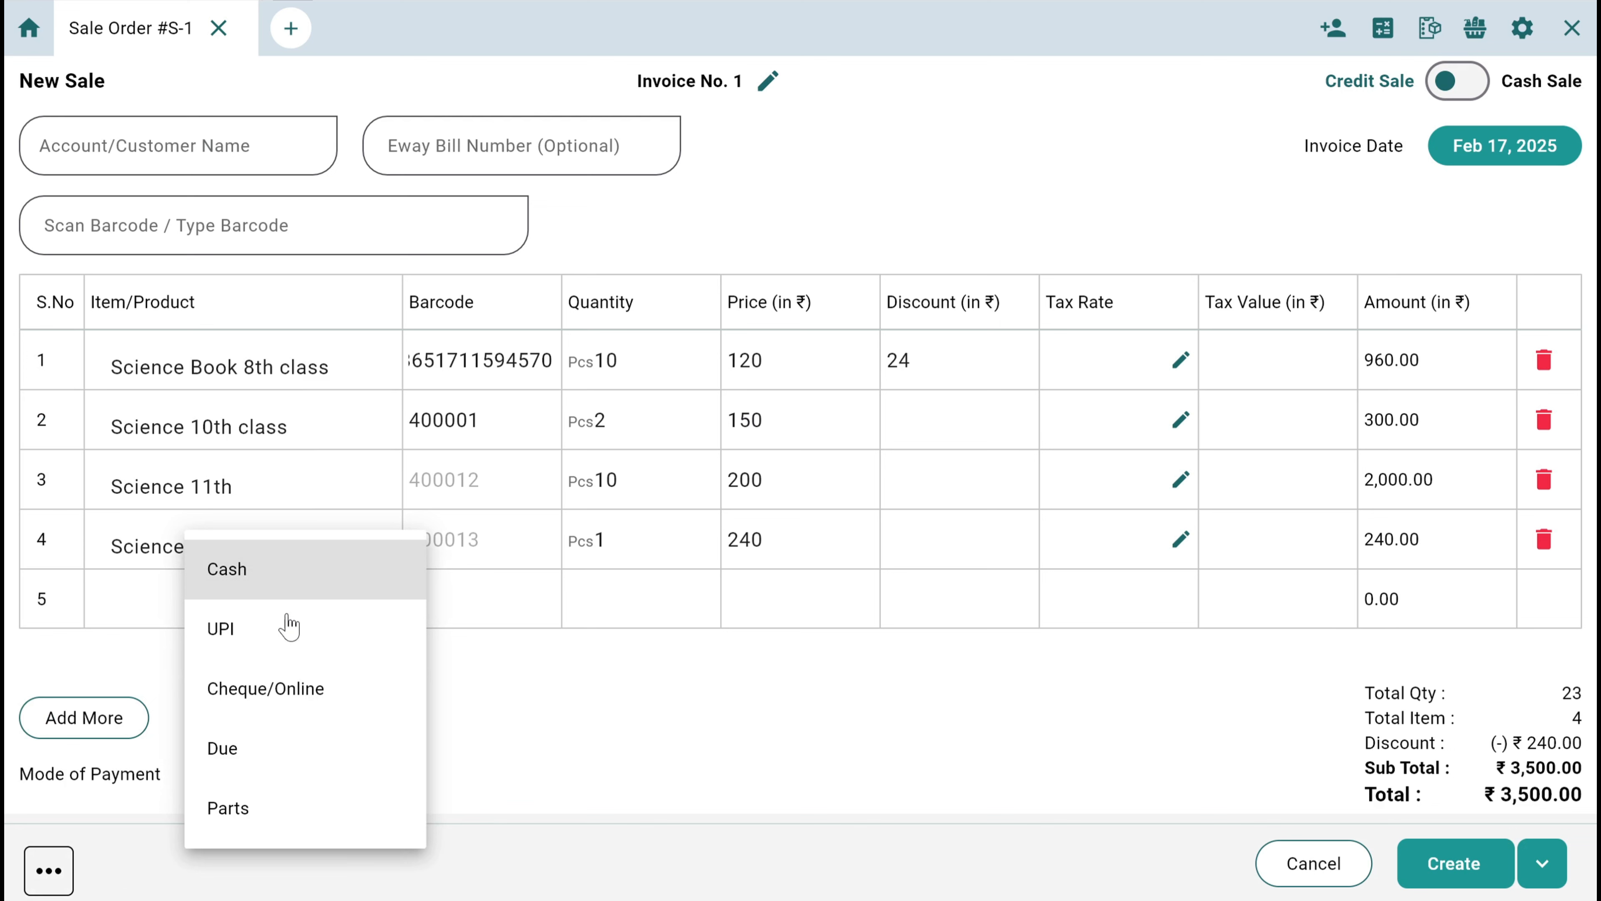
left_click(675, 805)
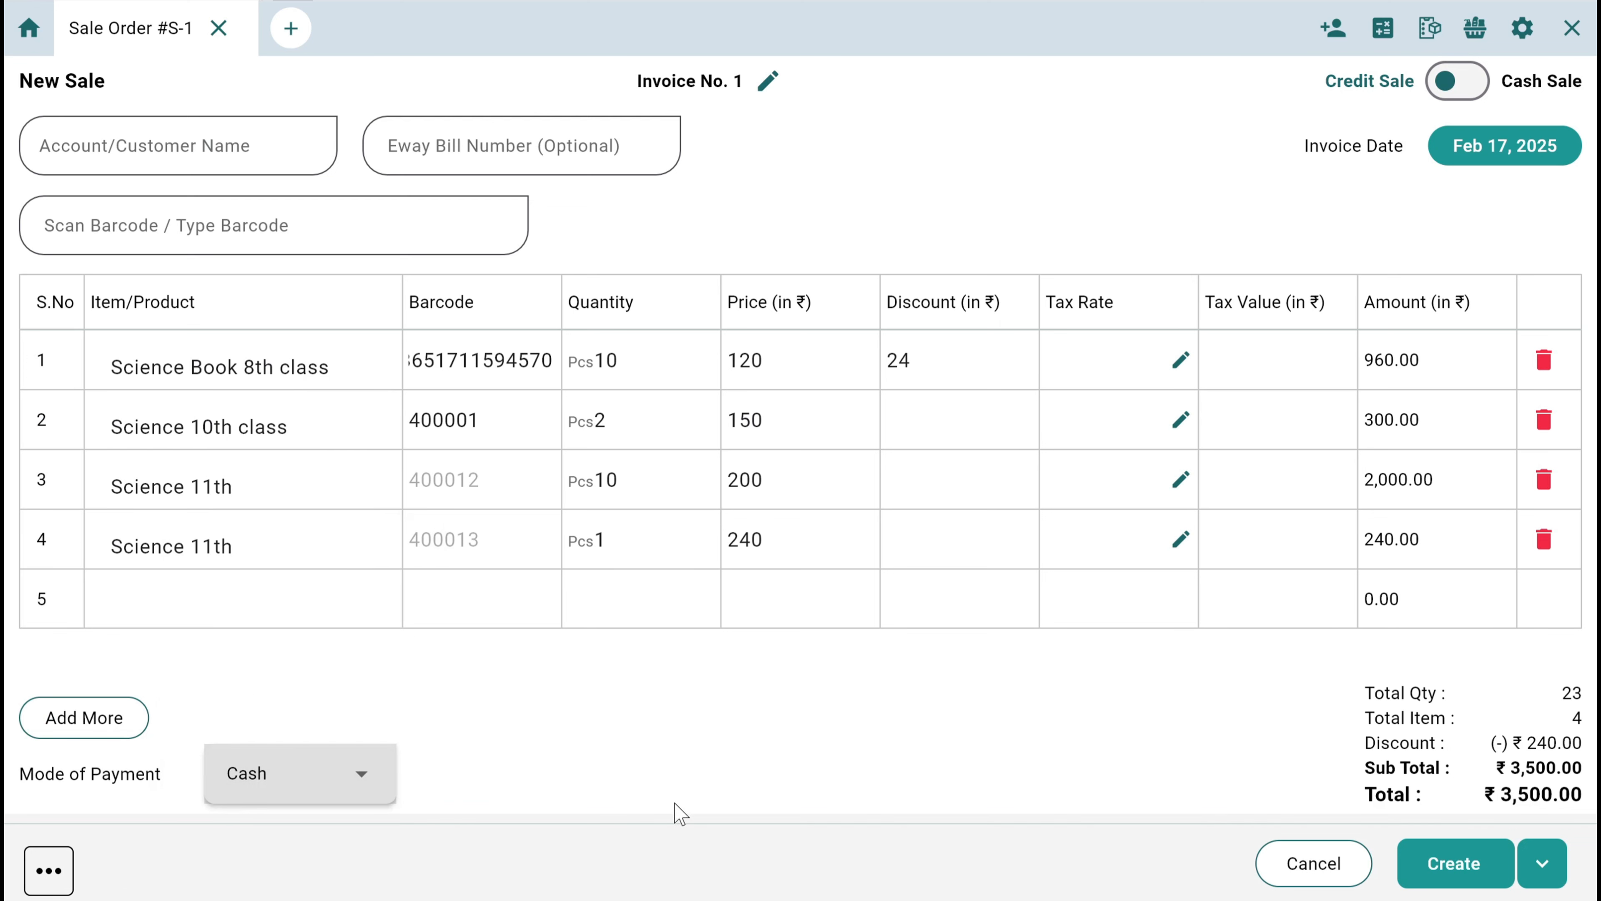
left_click(1484, 152)
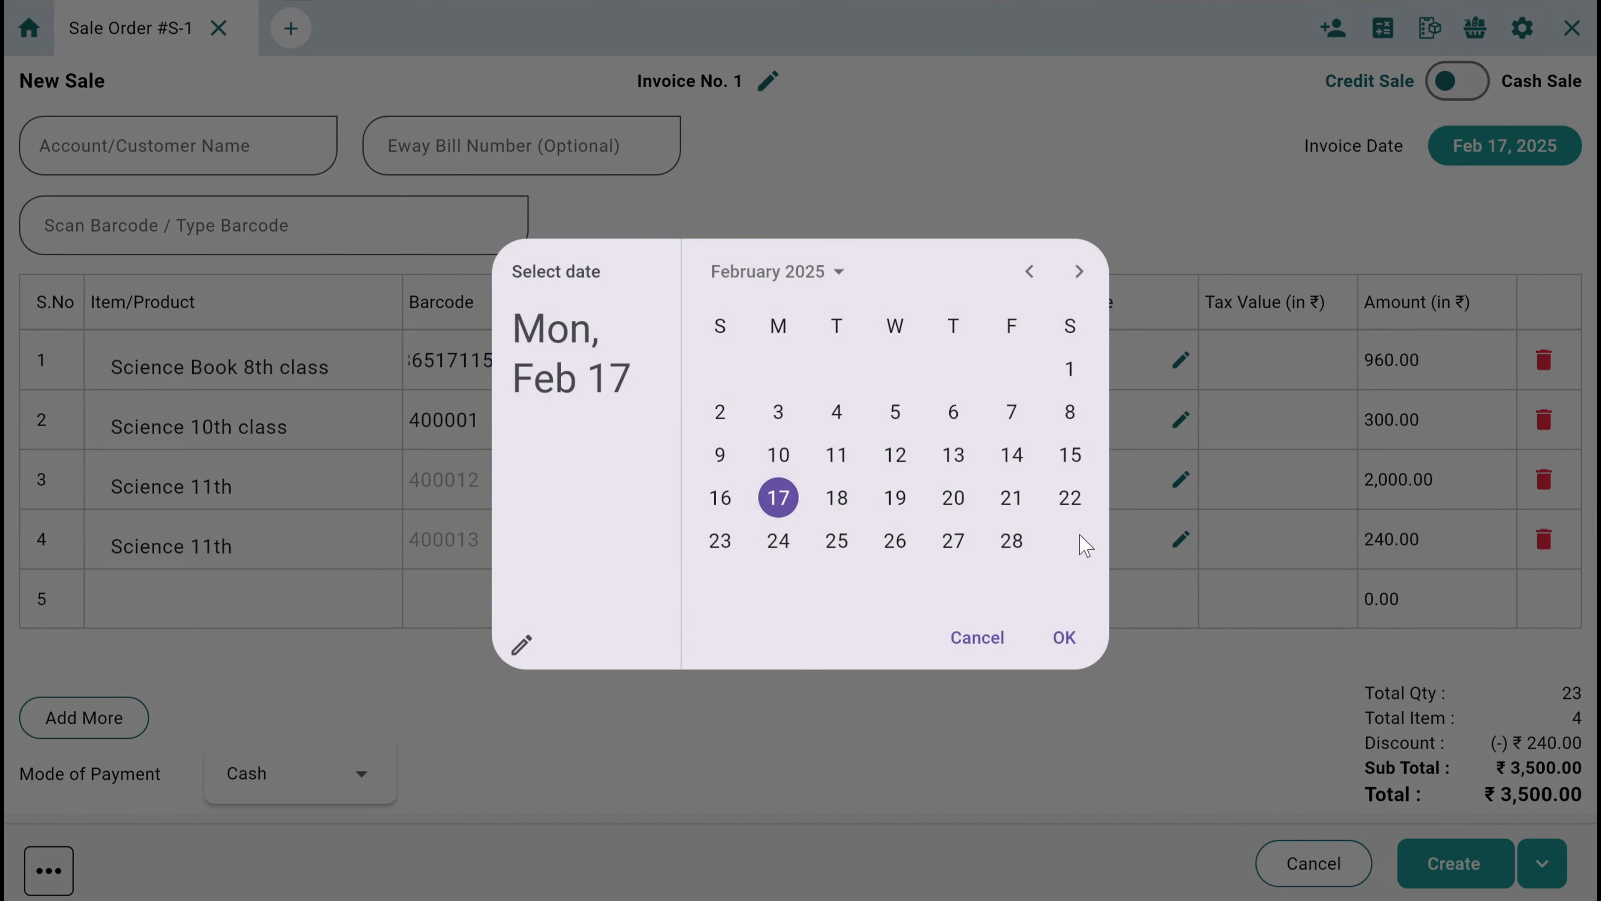
left_click(987, 638)
left_click(769, 82)
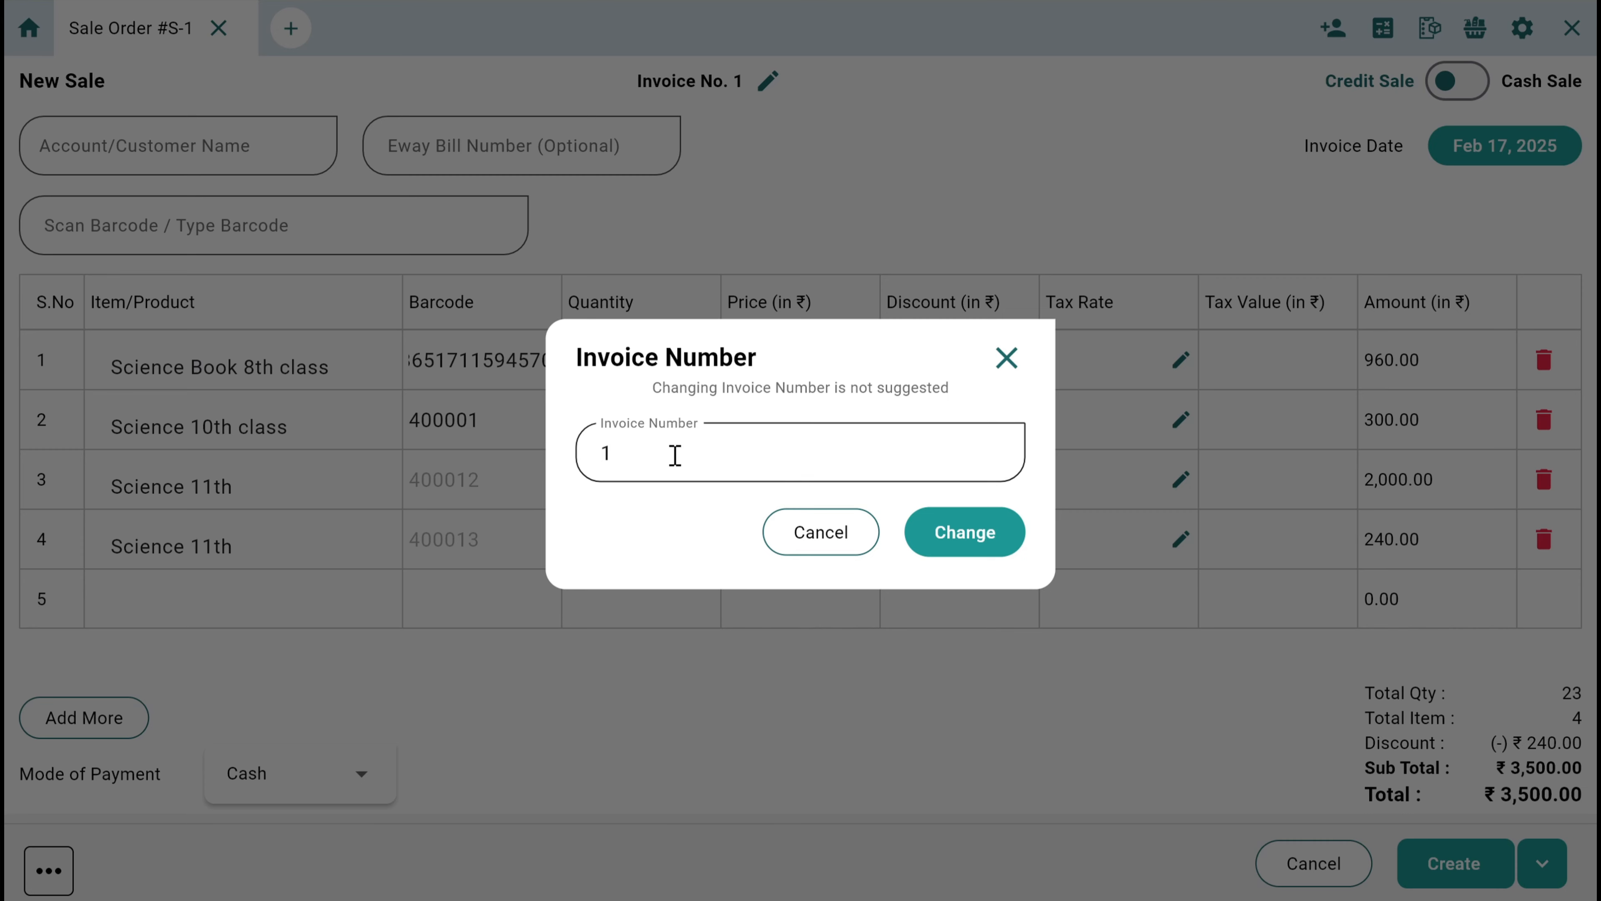
left_click(799, 535)
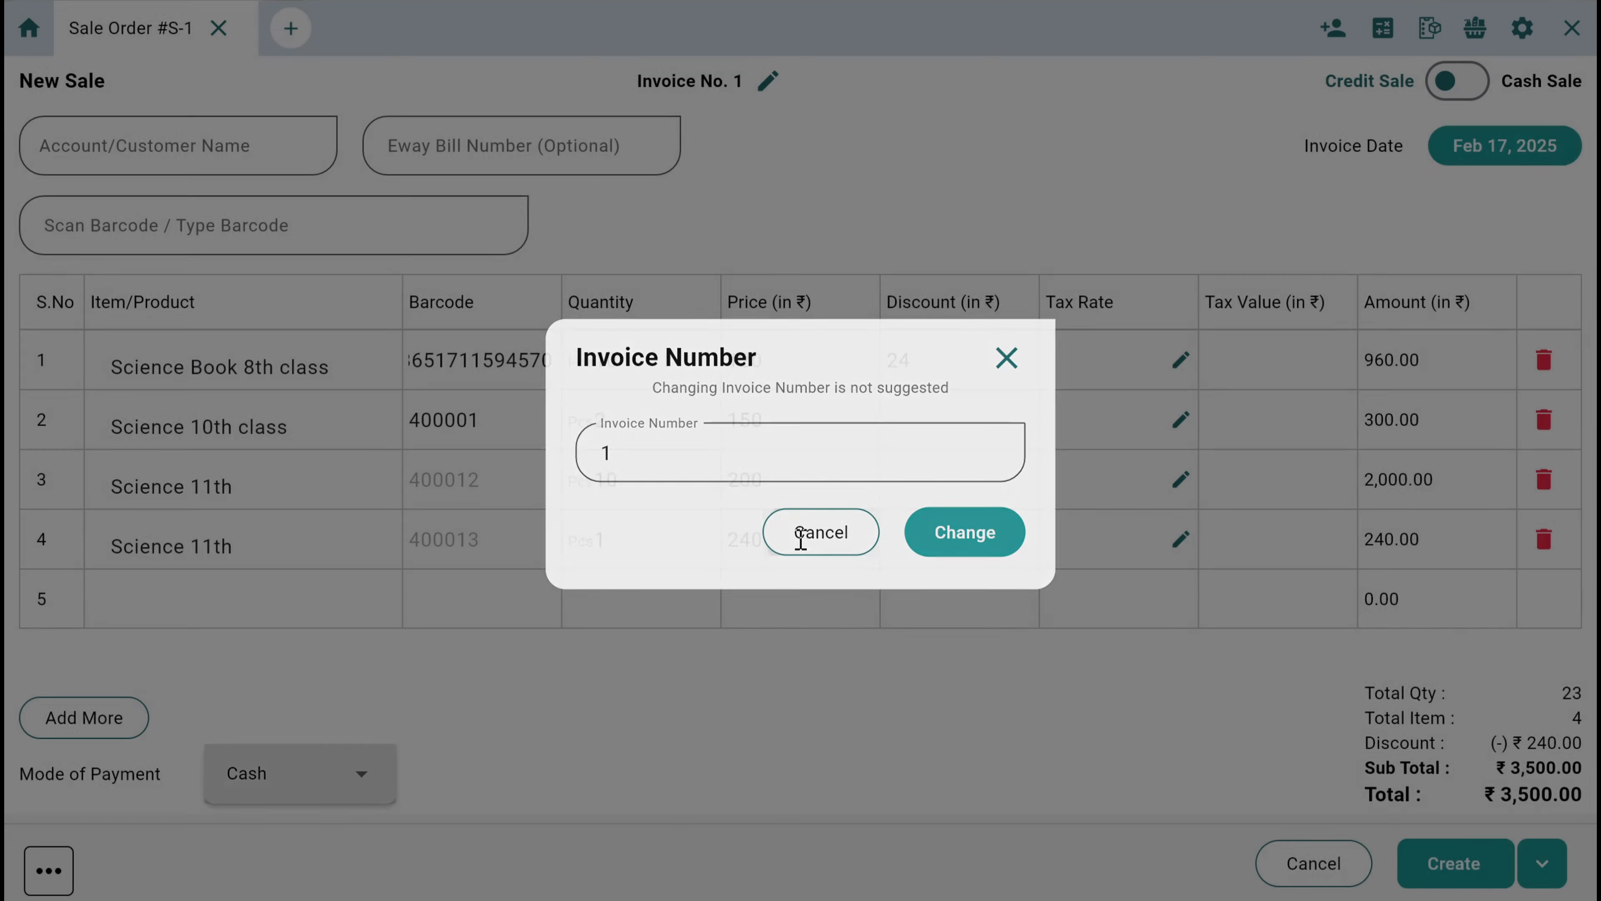
Open a second, empty sale order alongside the first one
left_click(294, 29)
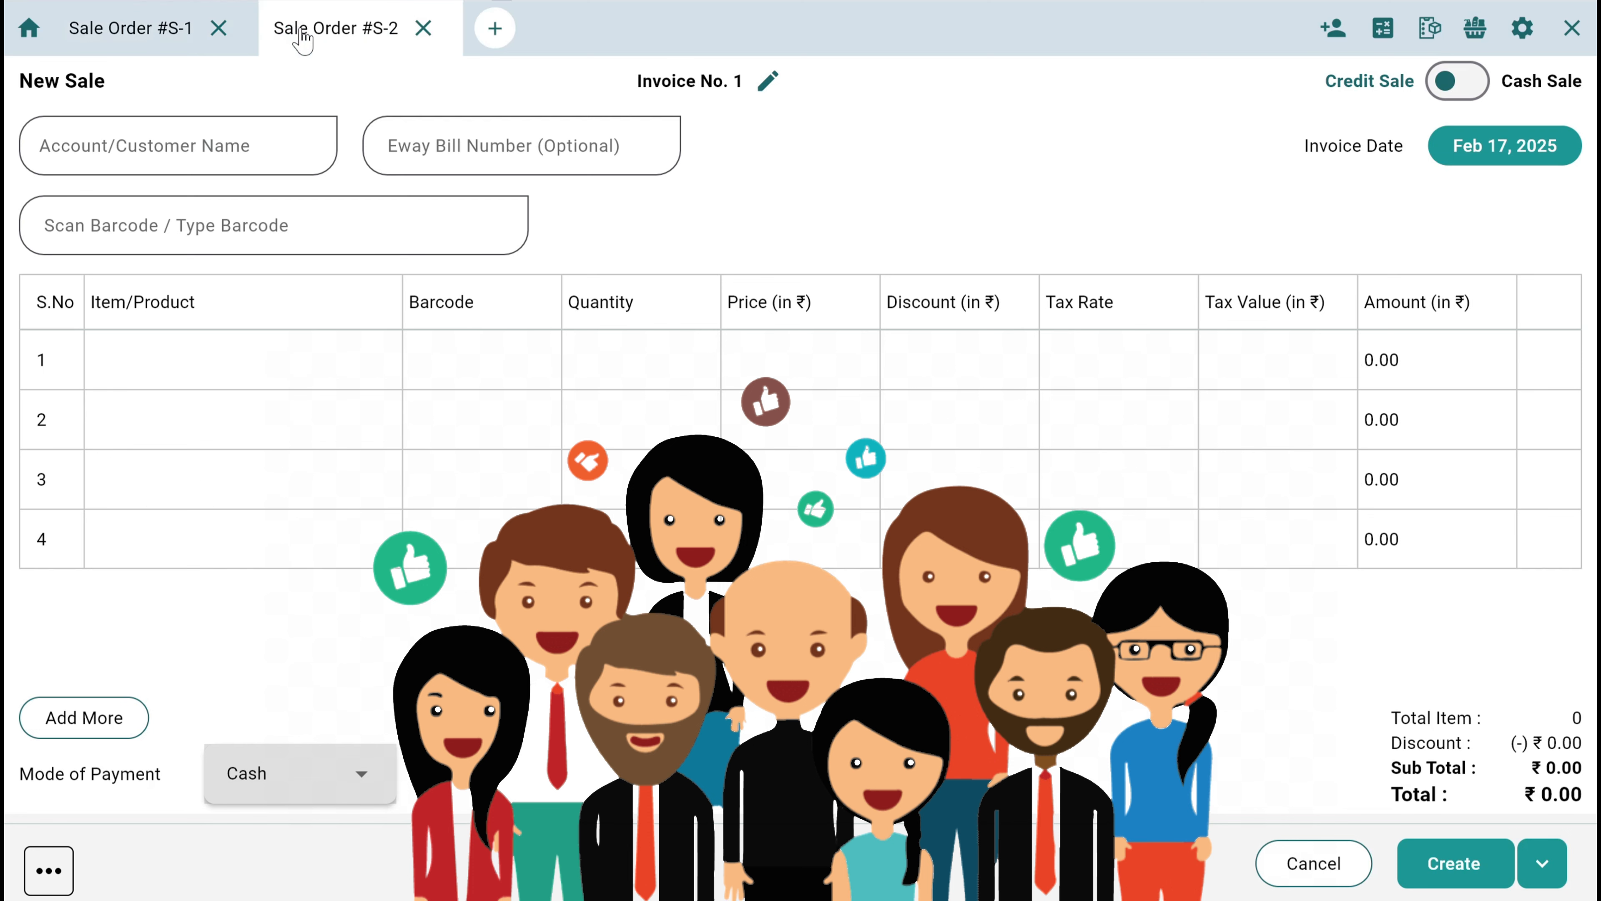
Open two more empty sale orders, and create the invoice for the four books in Sale Order #S-1
left_click(495, 28)
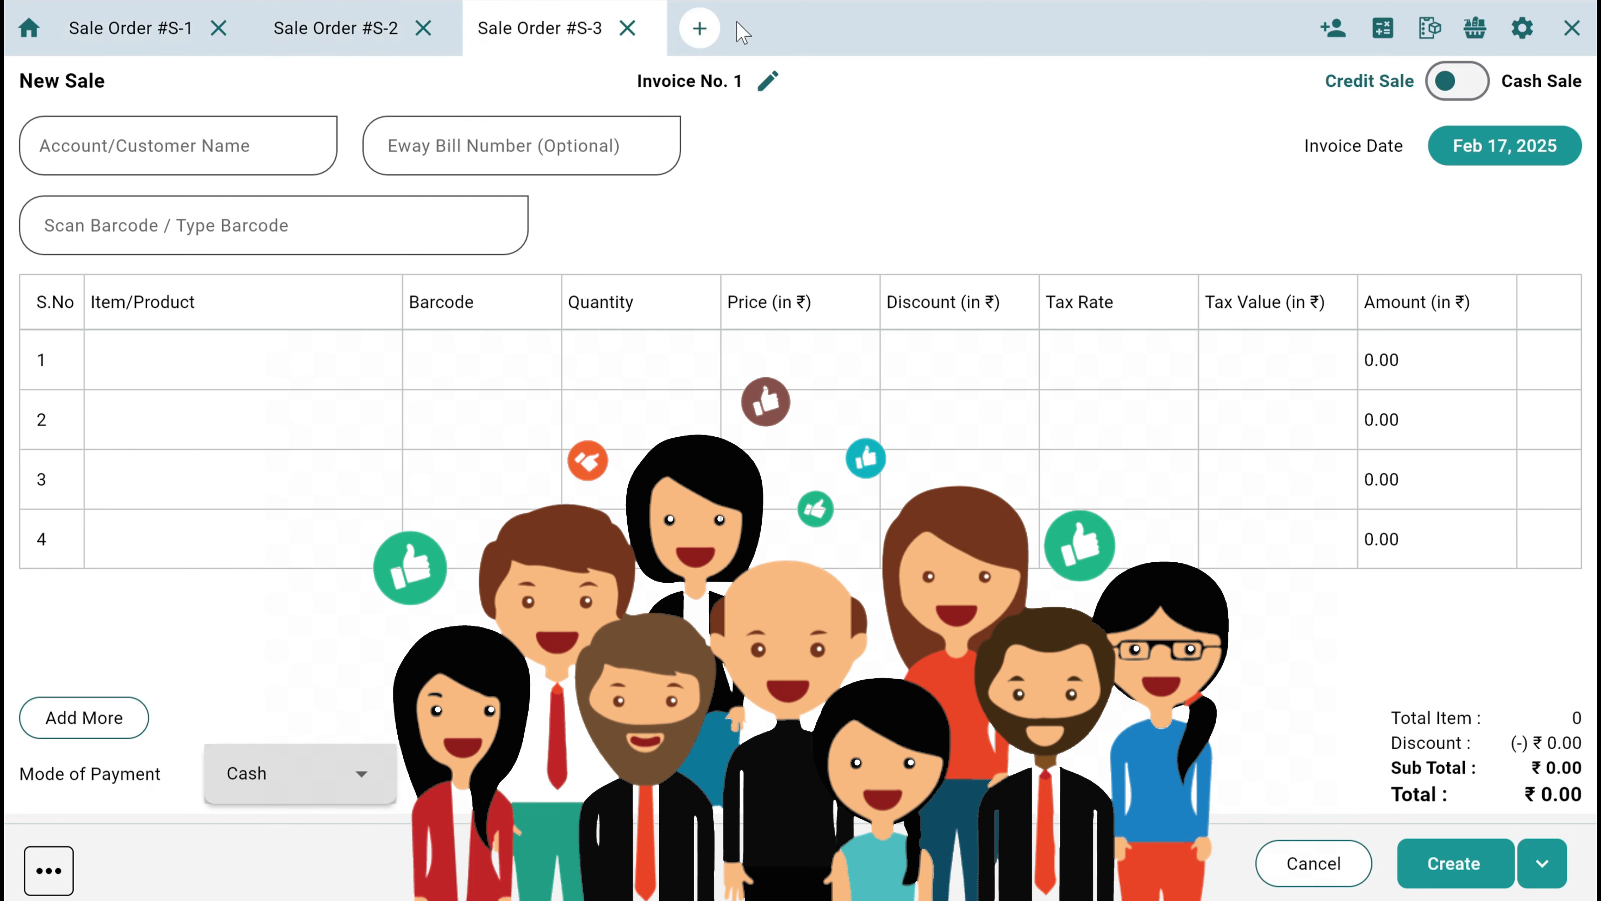
left_click(705, 30)
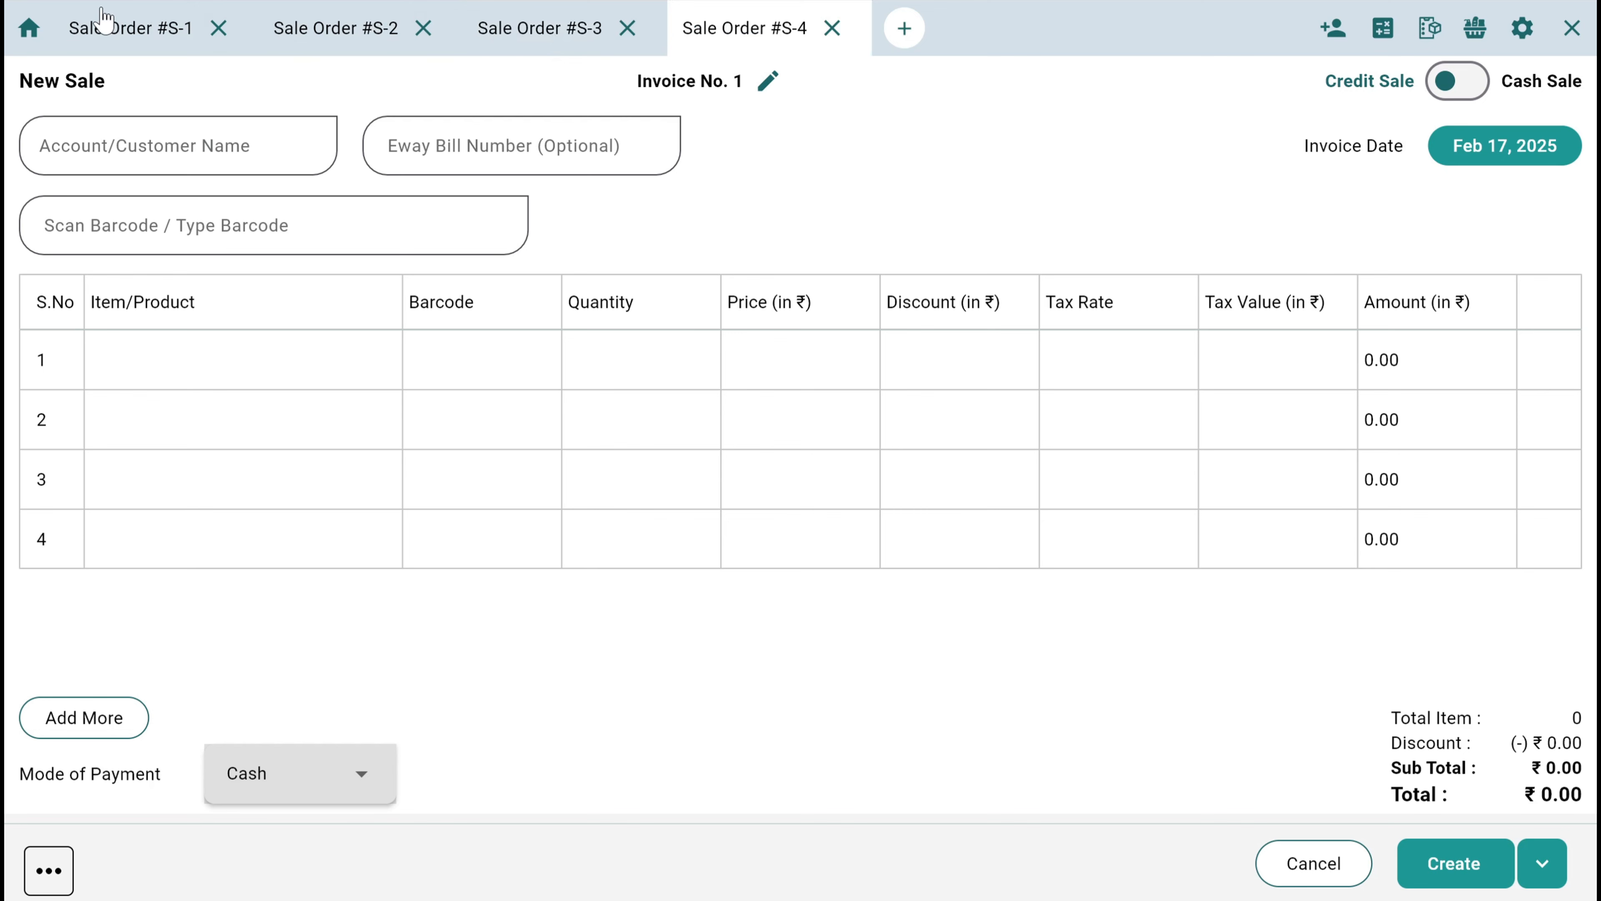
left_click(105, 21)
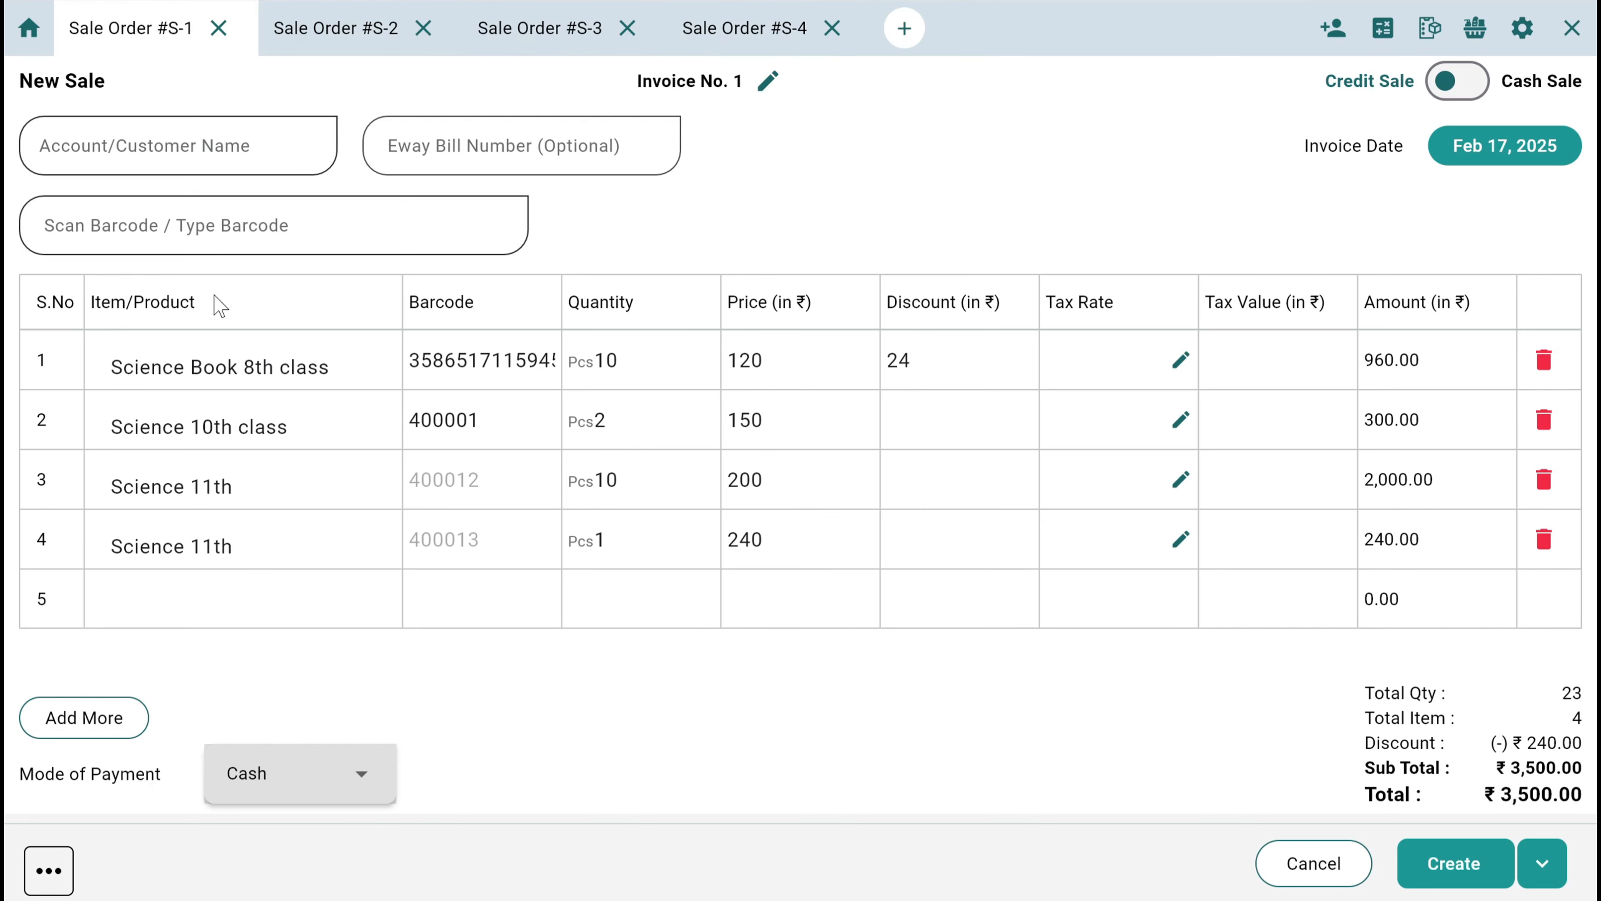
left_click(1446, 879)
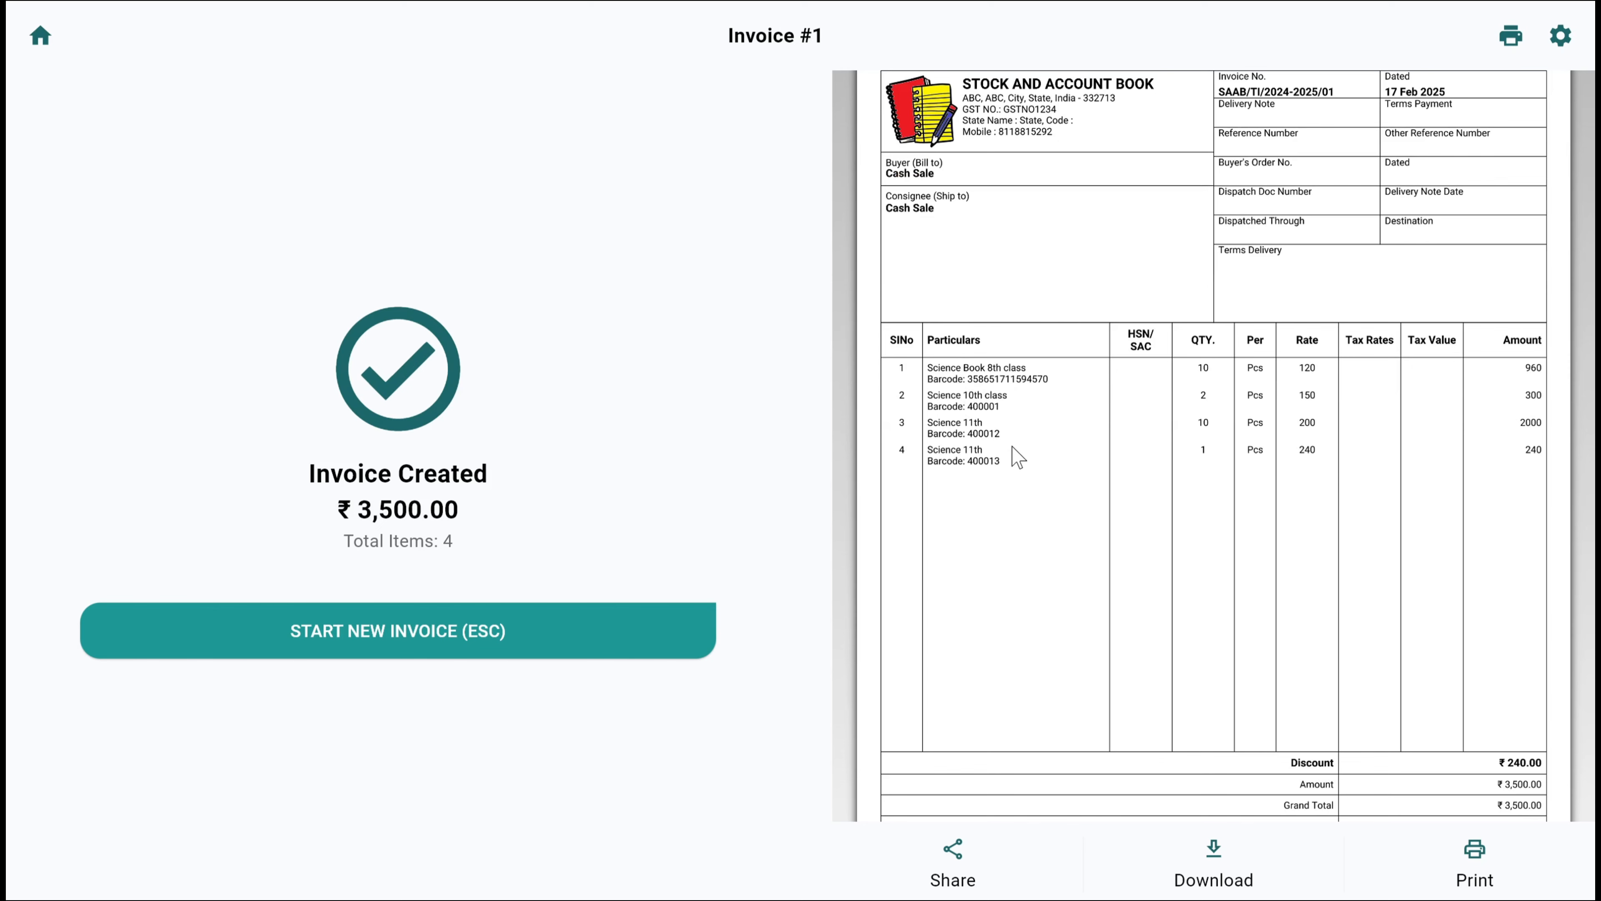
Switch the invoice template to Dynamic Template in the invoice settings and save the change
left_click(1560, 35)
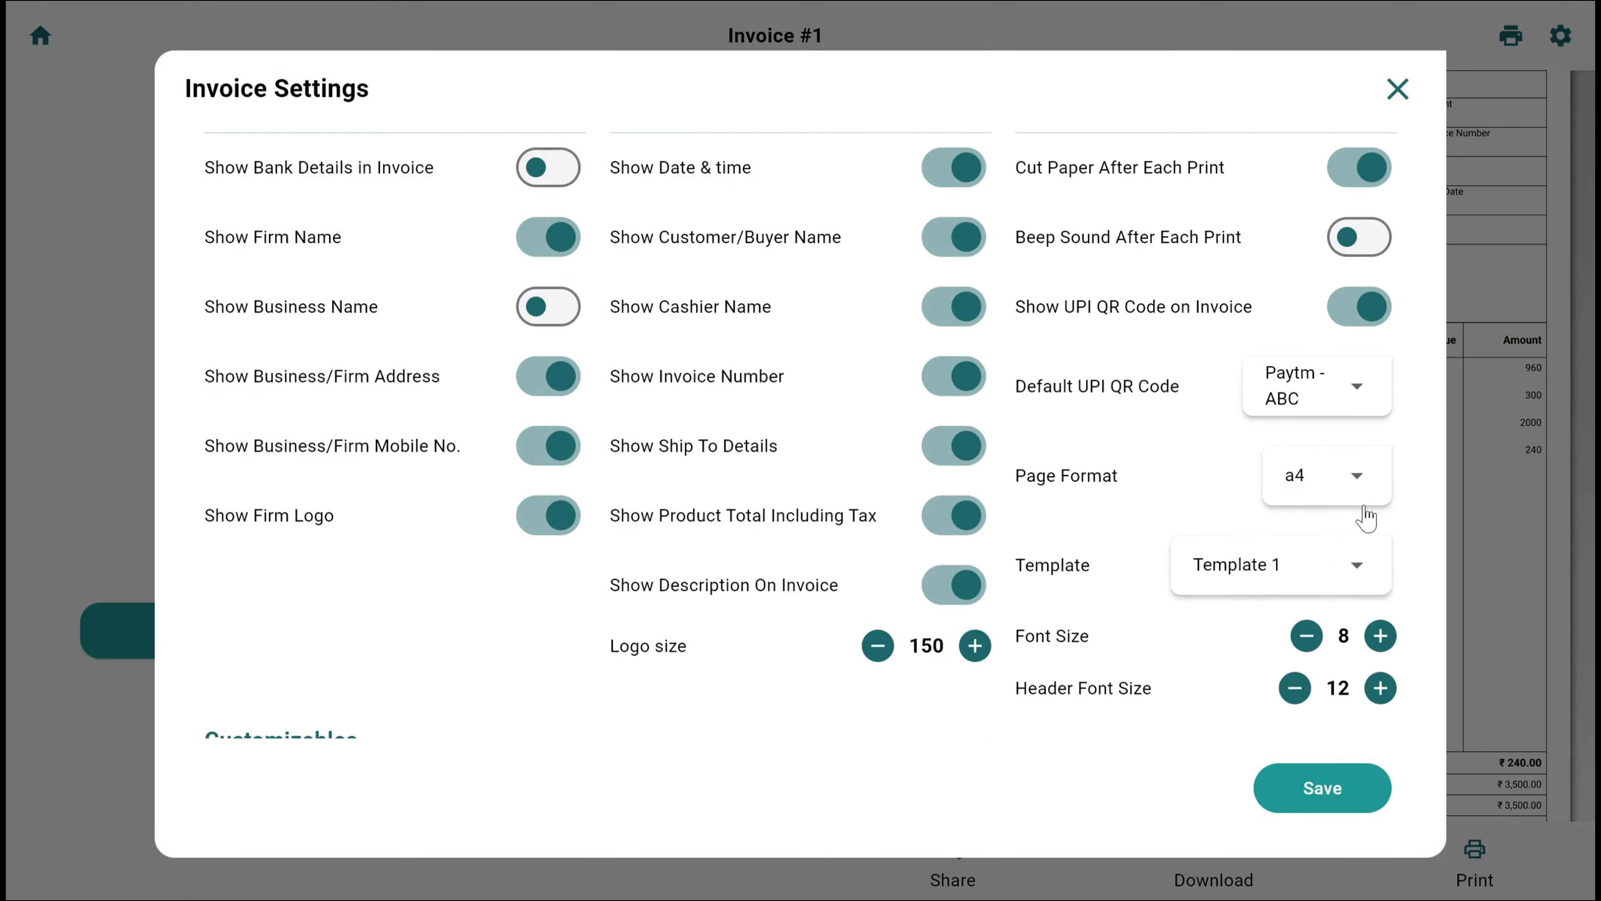
scroll(1324, 510, "down", 1)
left_click(1269, 504)
left_click(1220, 744)
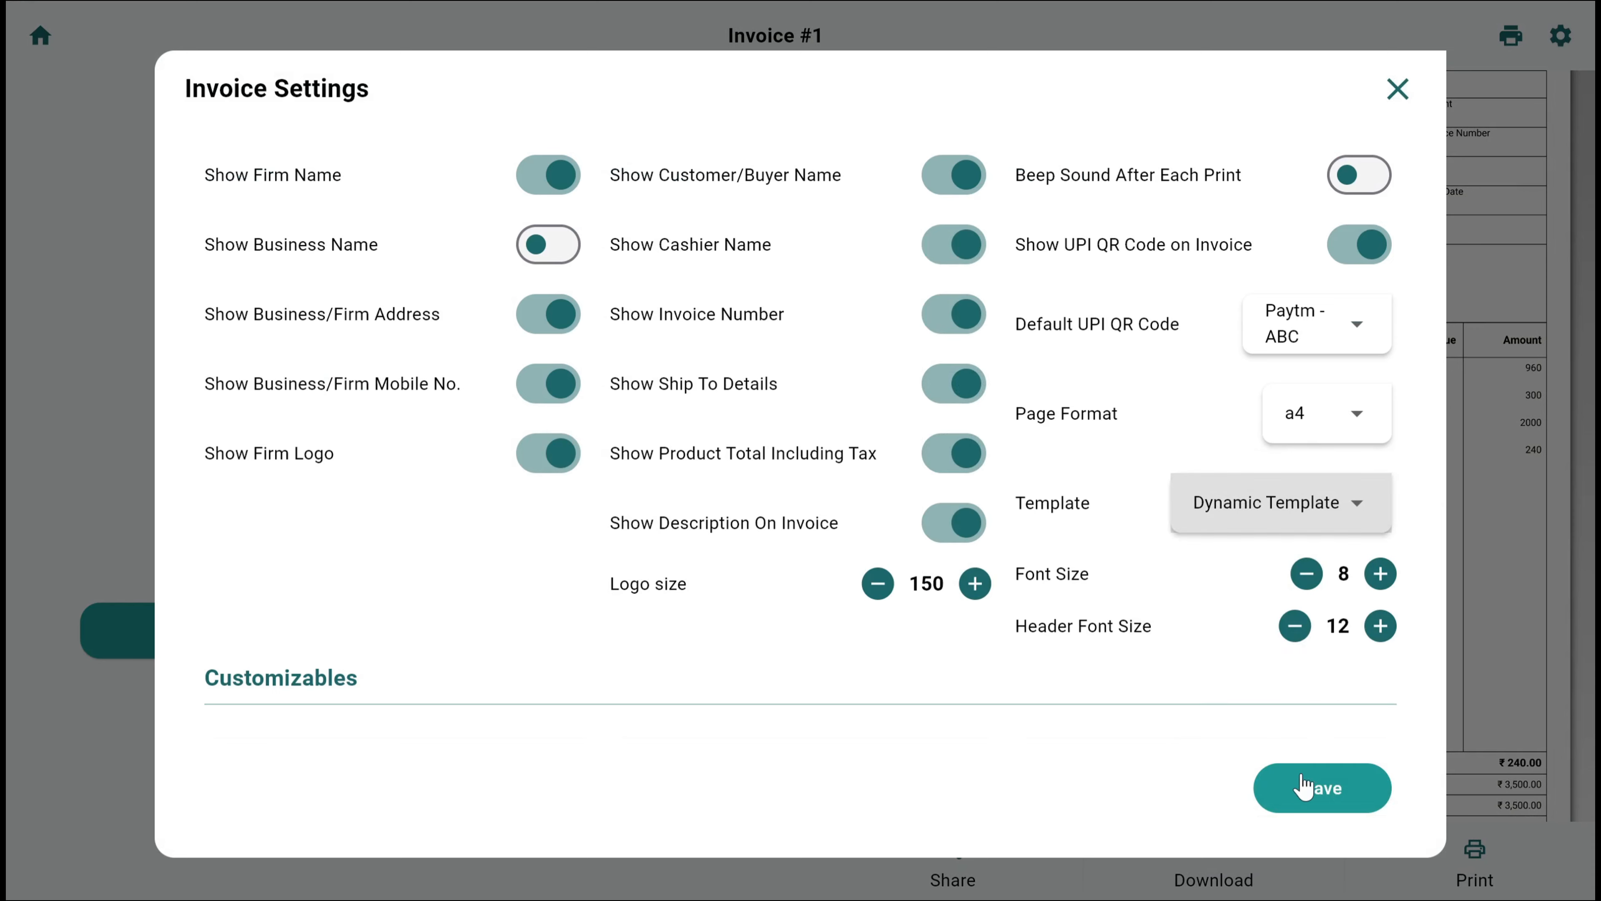
left_click(1317, 788)
left_click(1396, 89)
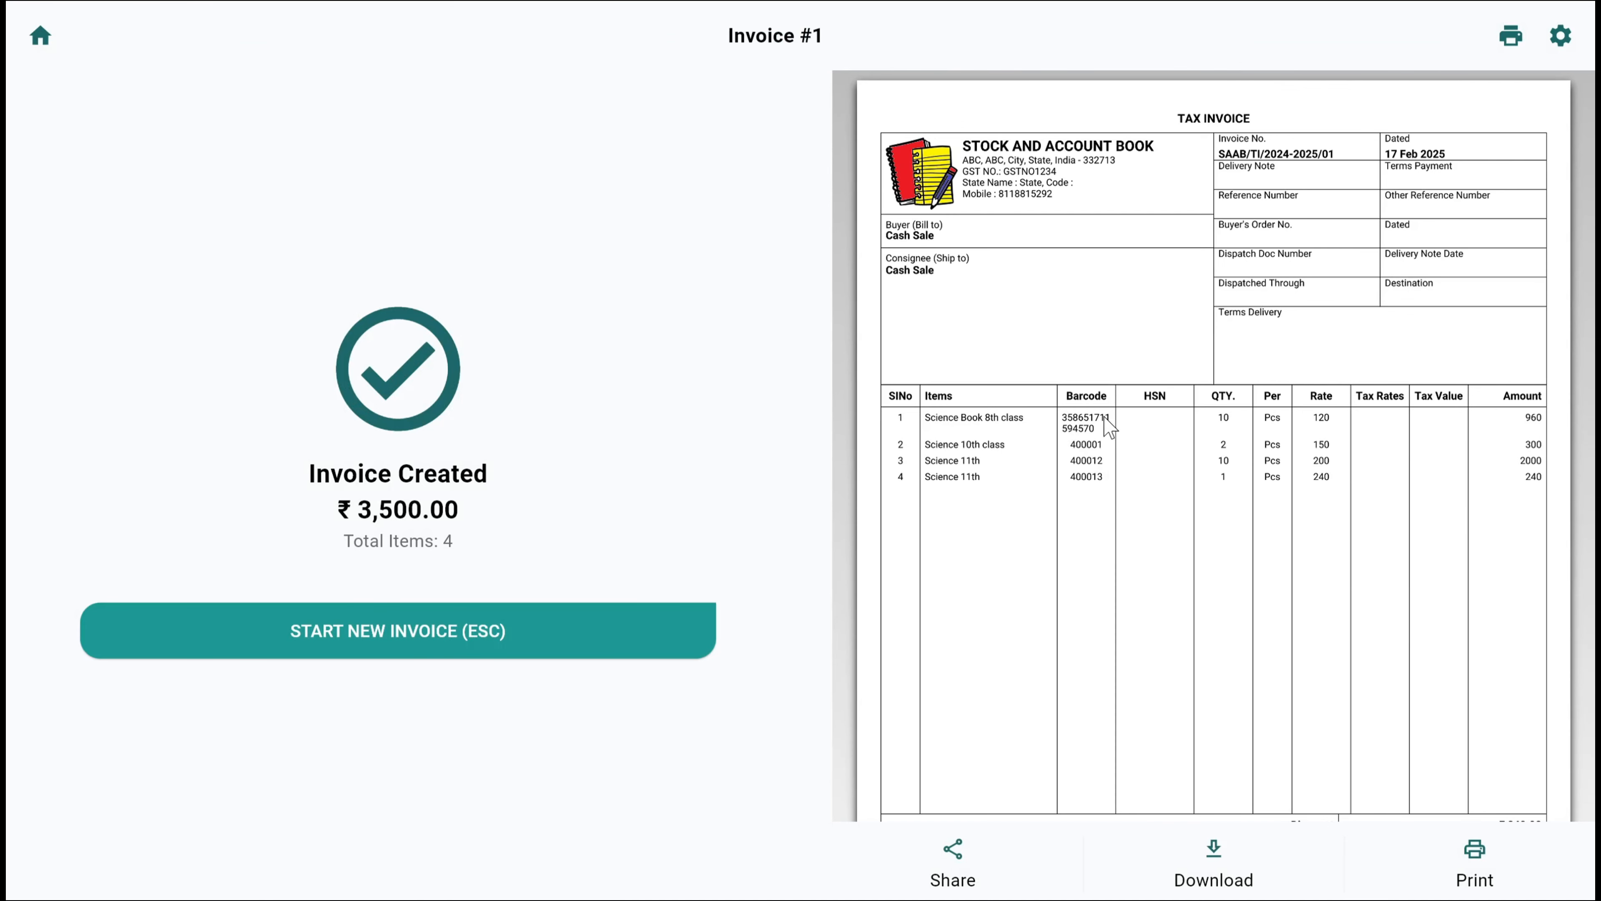
Examine the rest of the invoice settings, including the header, footer, bank details, terms and page format options, without changing them
scroll(1074, 437, "down", 5)
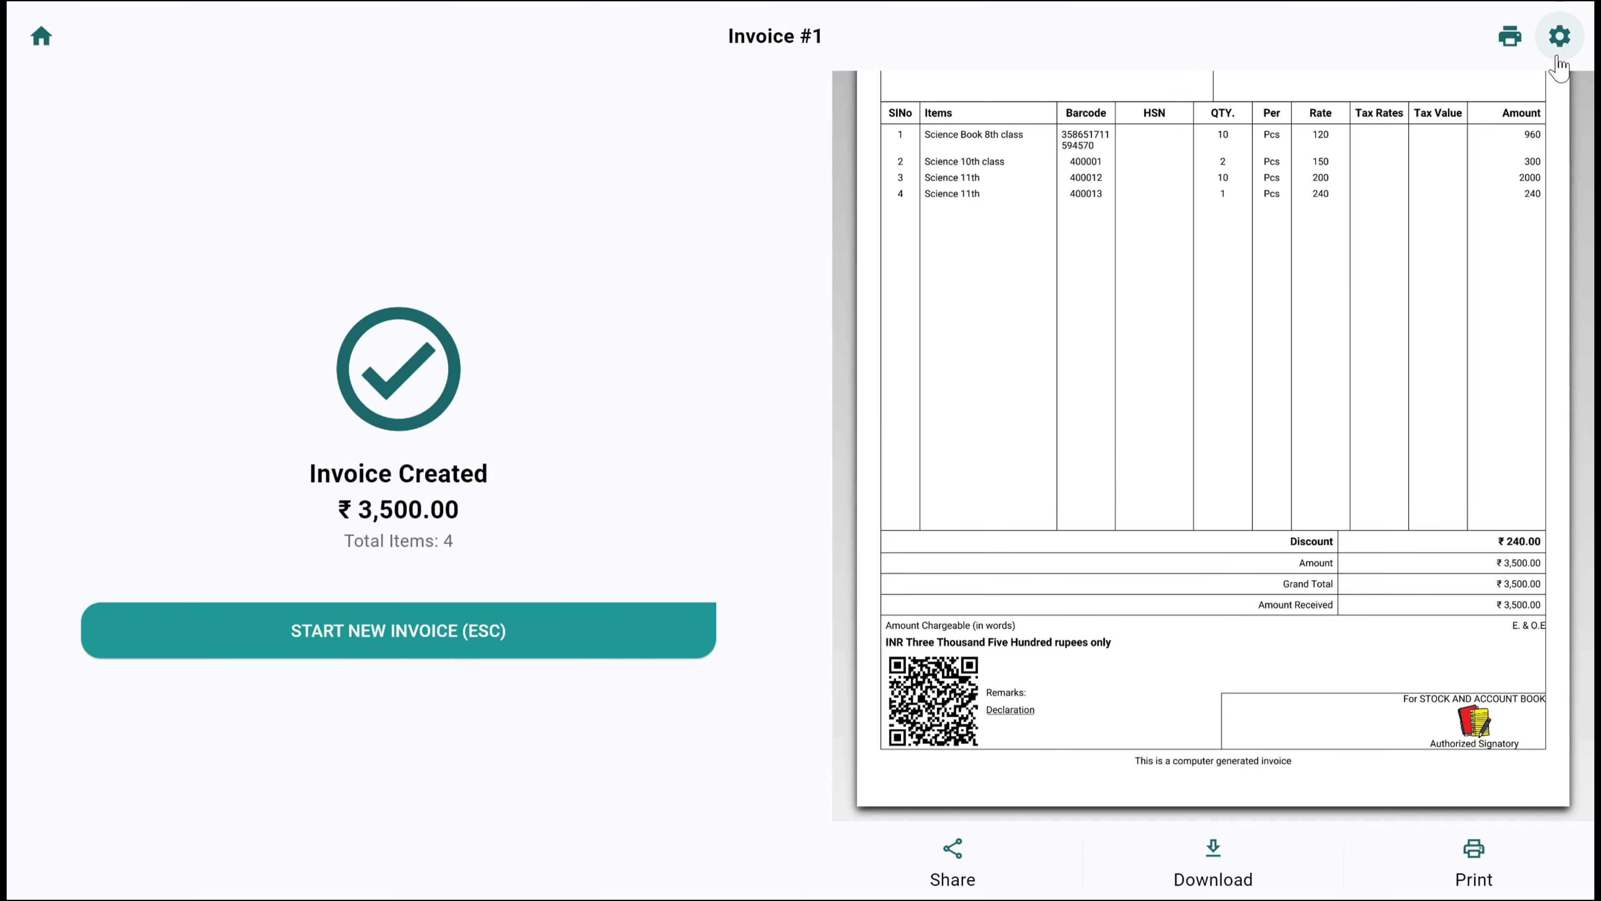
left_click(1560, 36)
scroll(1183, 479, "down", 6)
scroll(1195, 520, "down", 1)
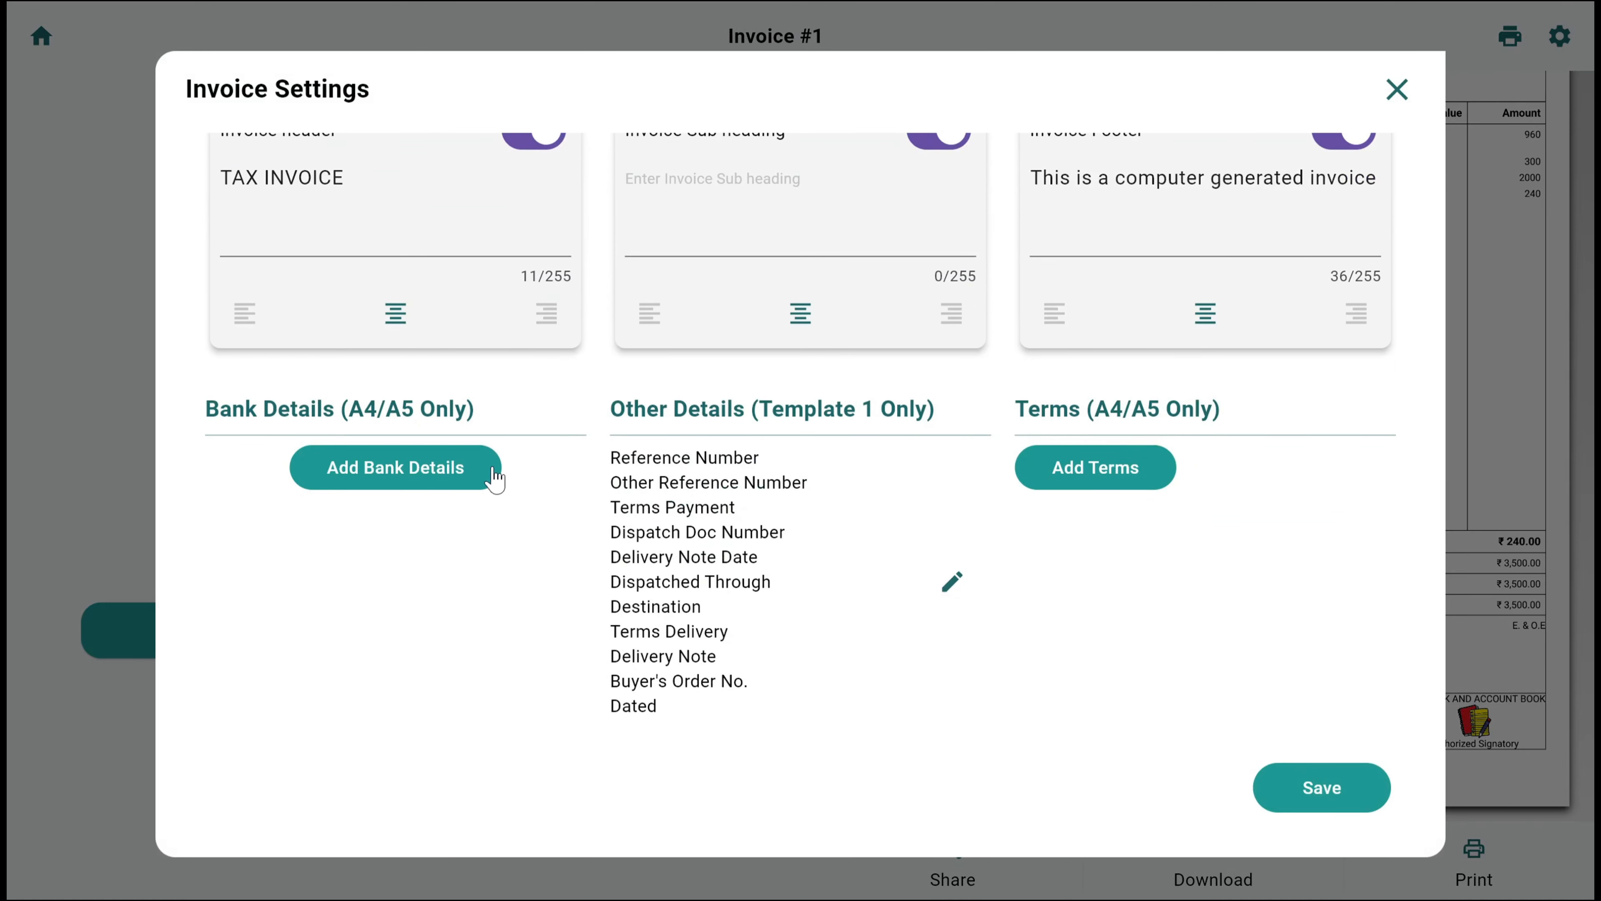
scroll(504, 470, "up", 4)
scroll(660, 502, "down", 4)
scroll(744, 512, "up", 10)
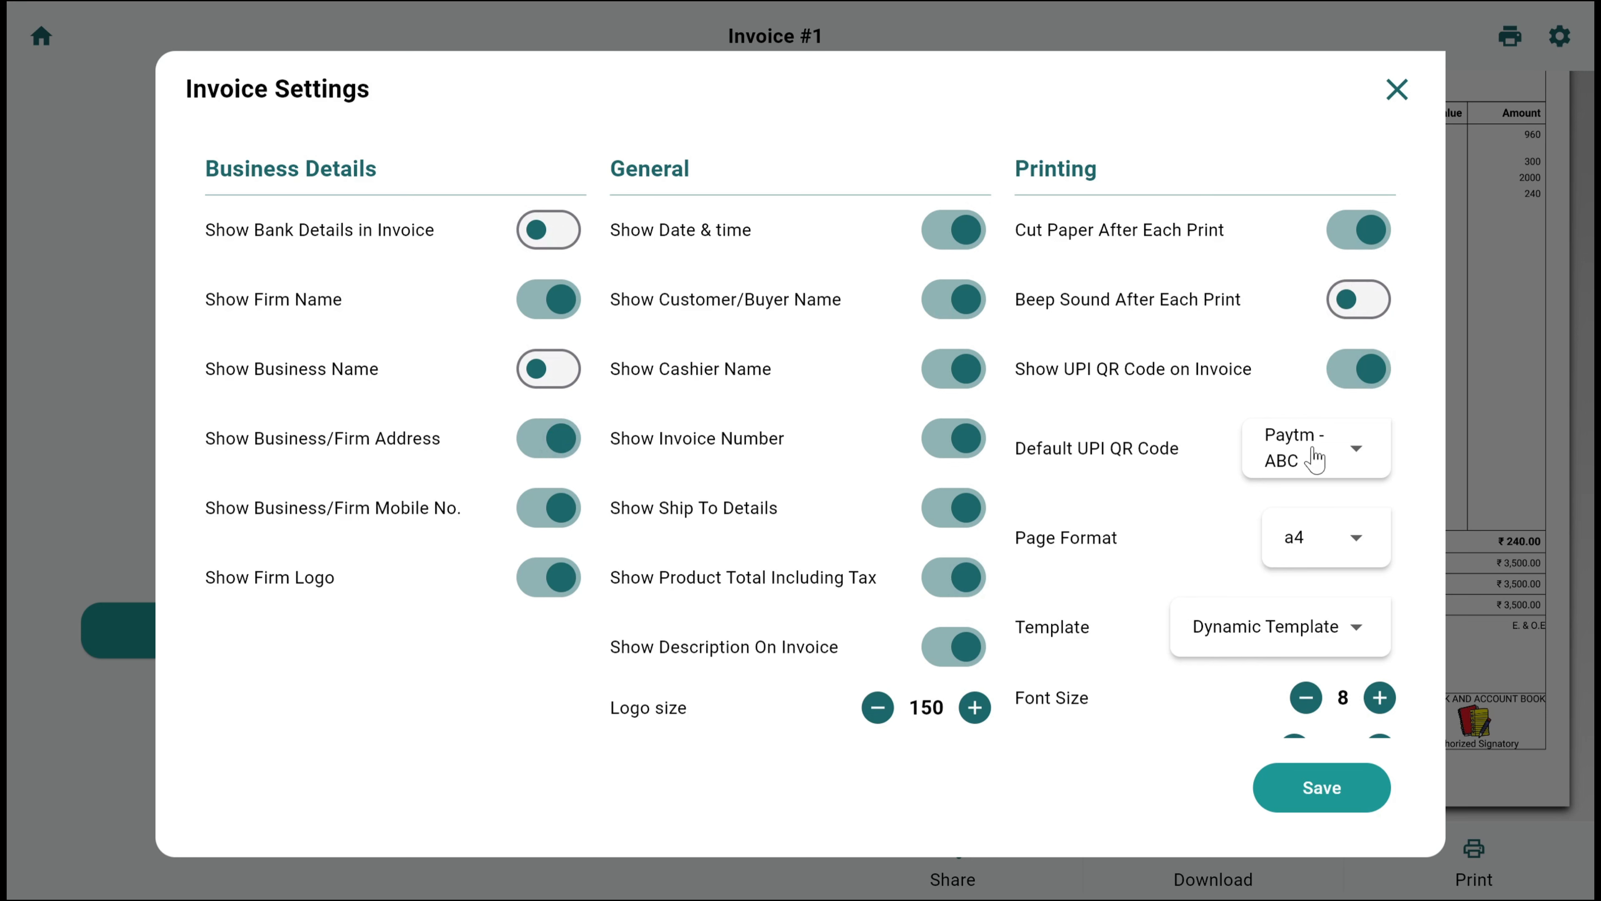
left_click(1310, 535)
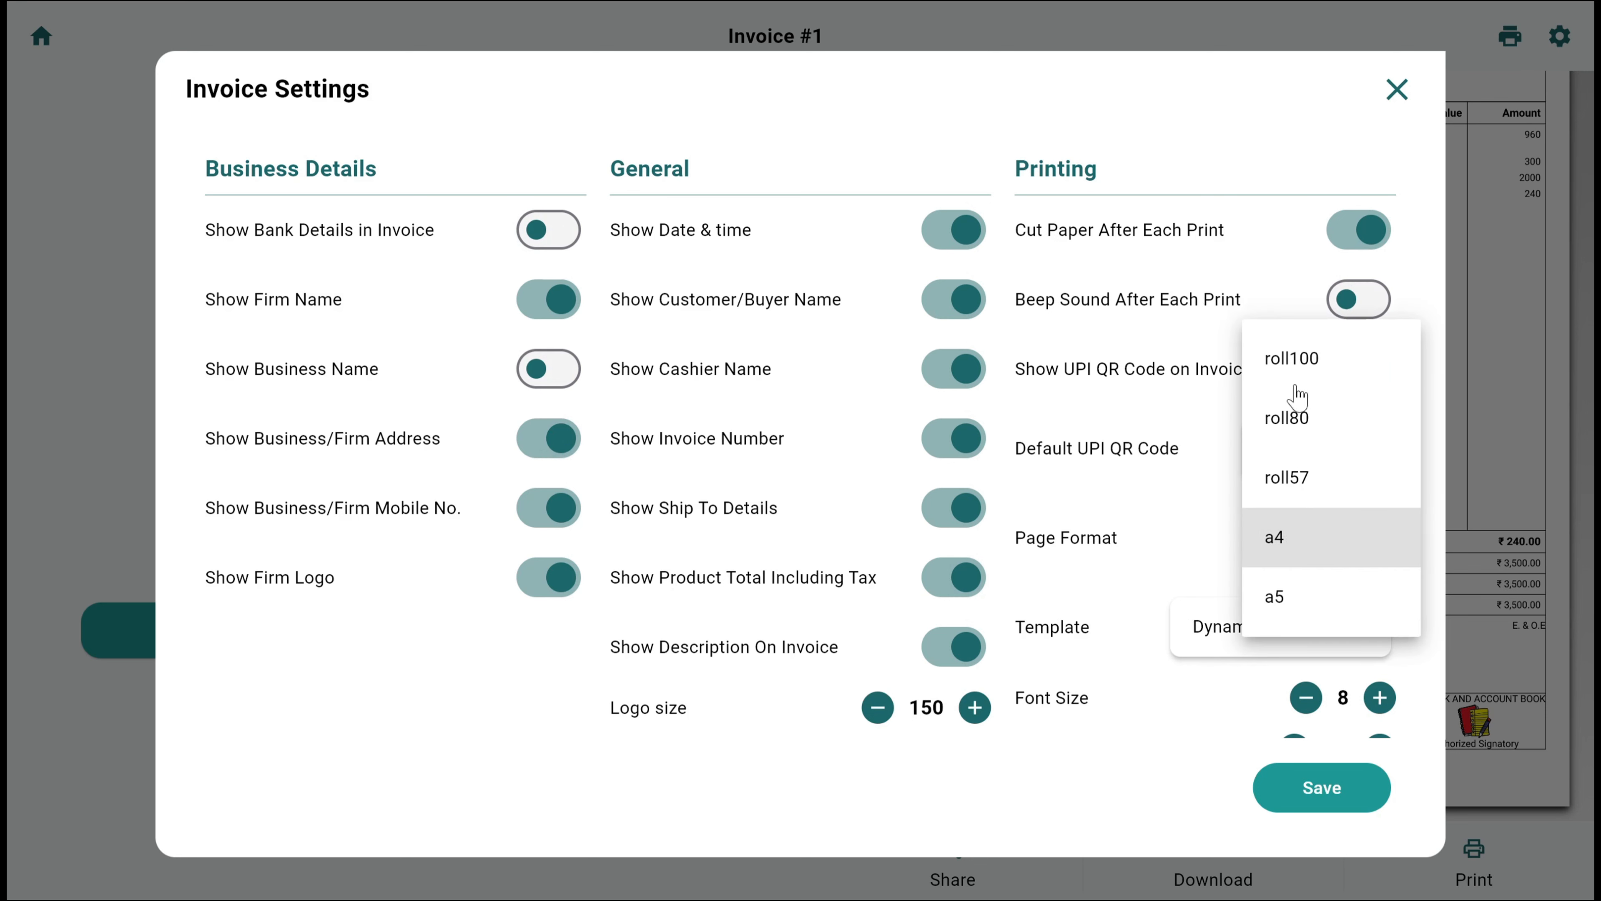
left_click(1149, 453)
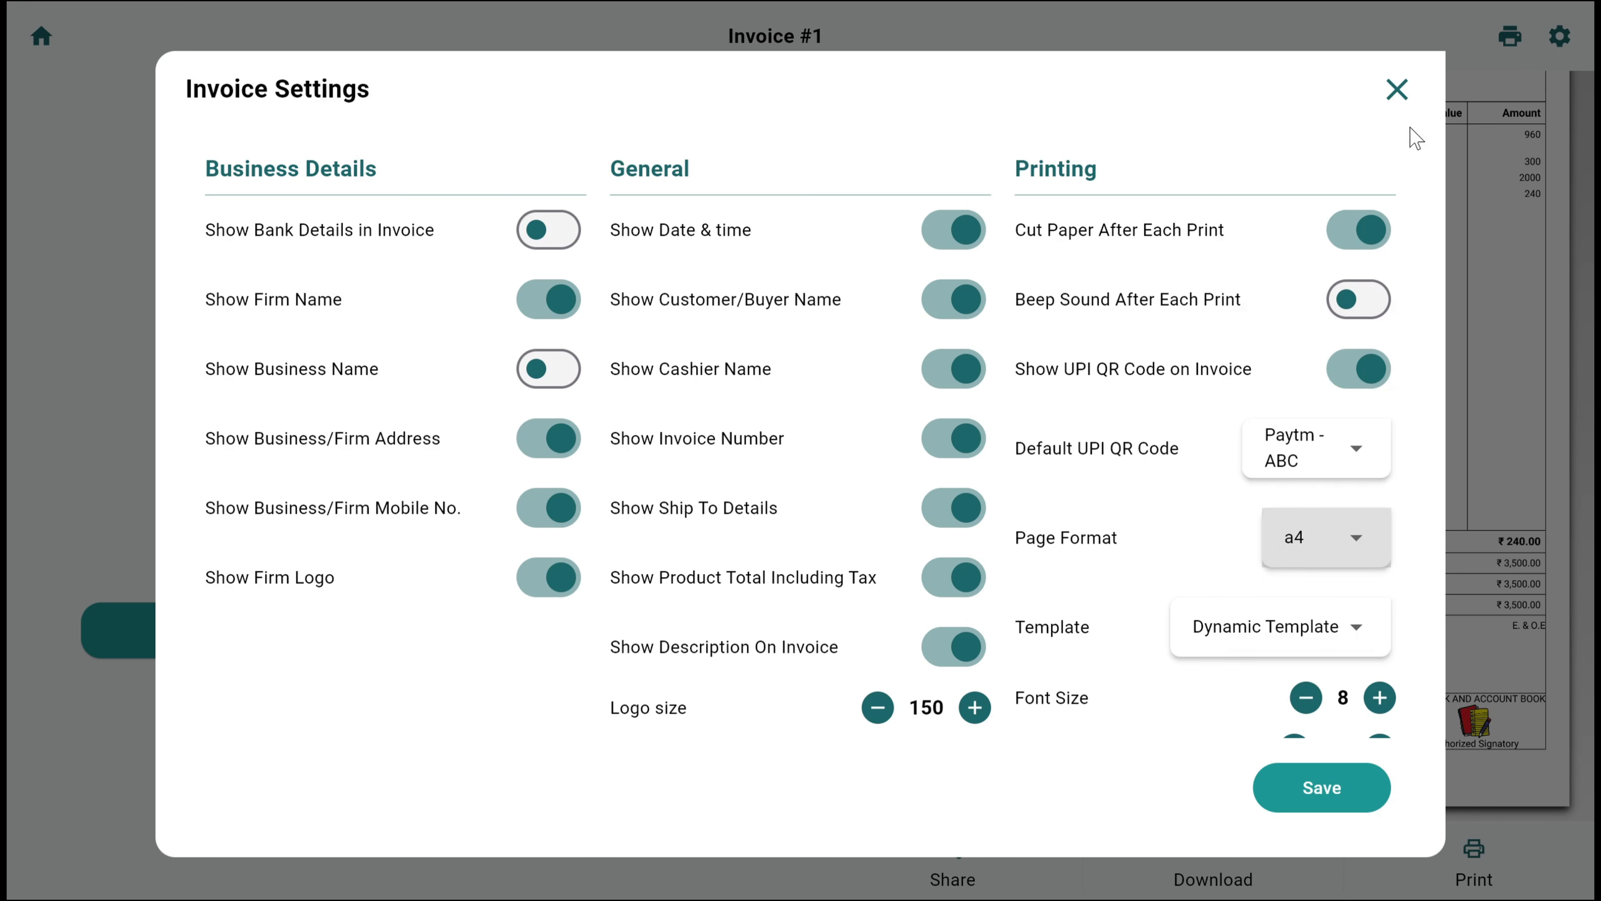
left_click(1407, 91)
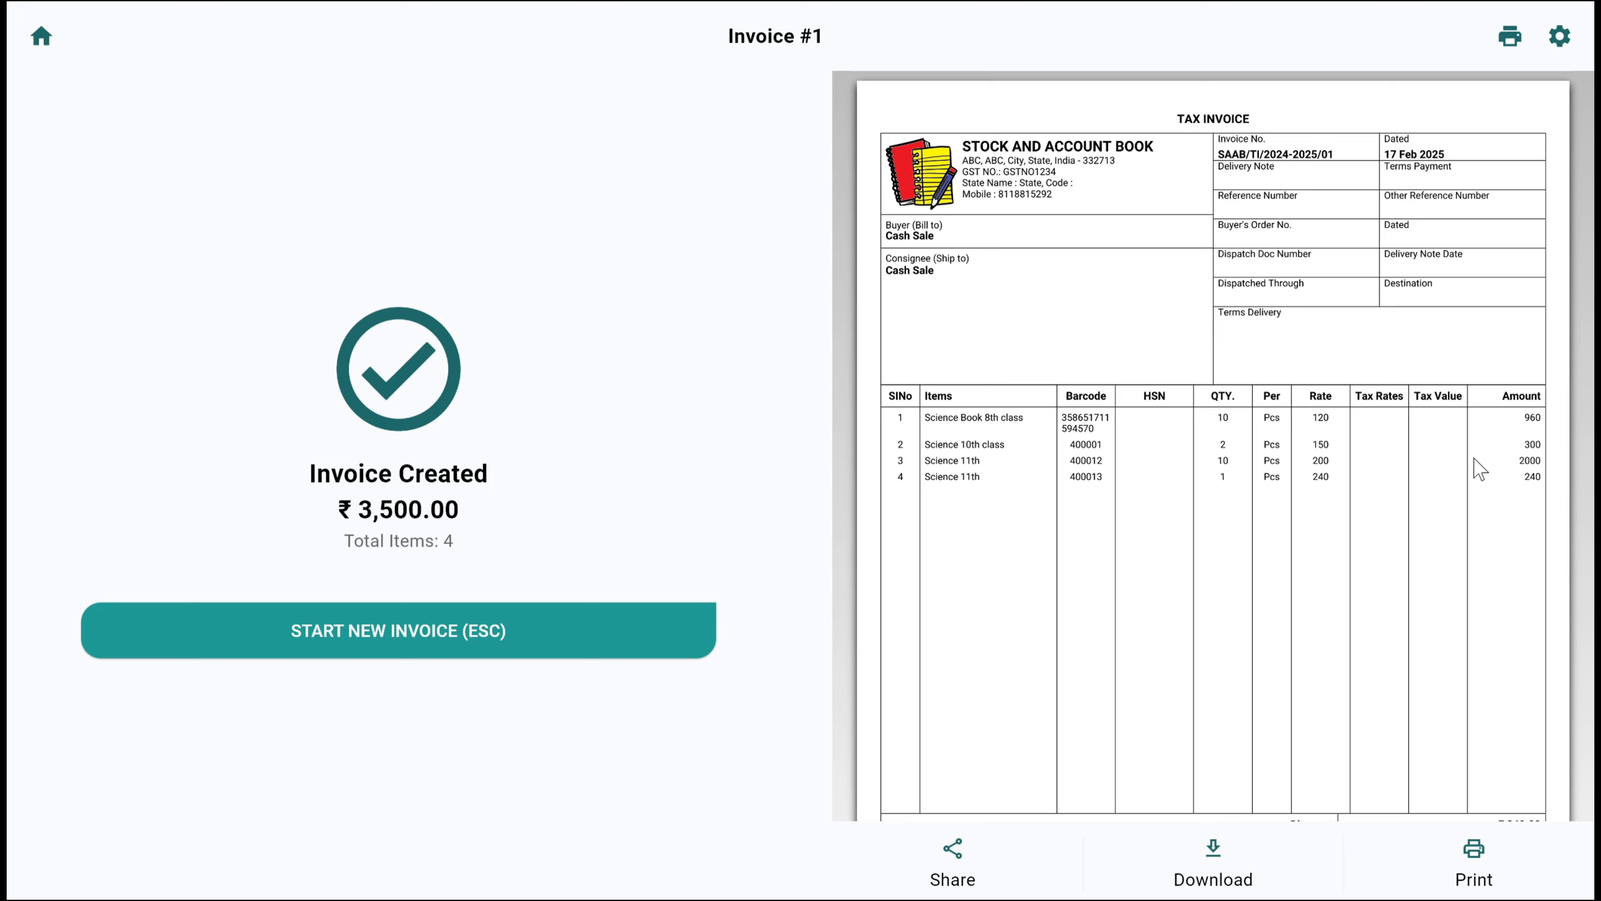
Review the whole invoice preview, from the business header and barcode column down to the discount, totals and payment QR code
scroll(1290, 519, "down", 3)
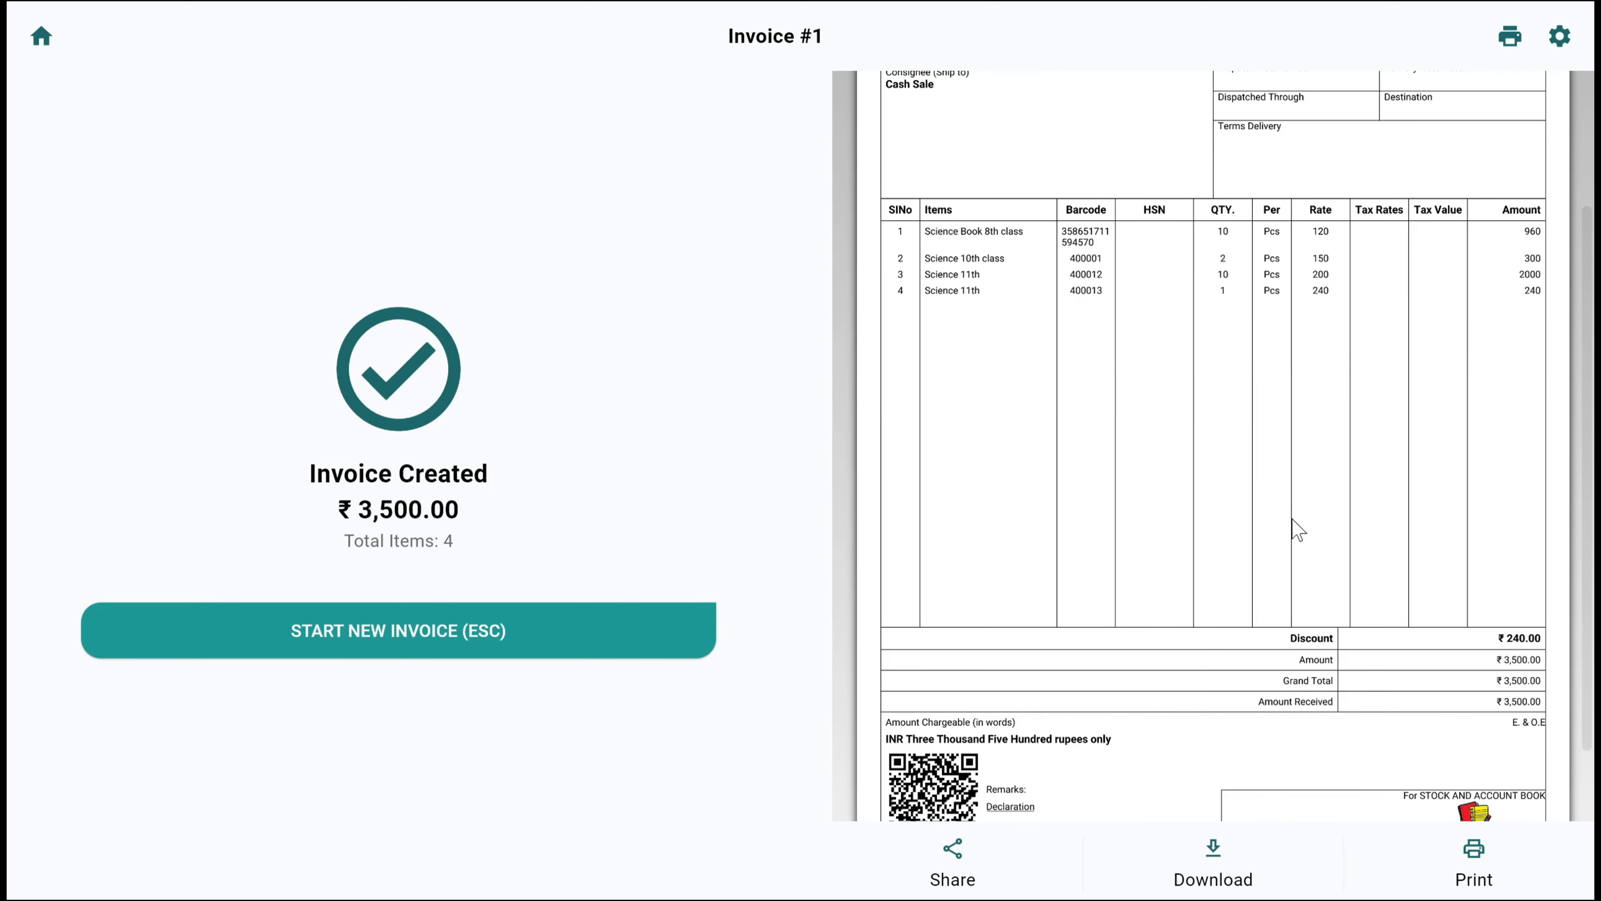
scroll(1296, 529, "down", 2)
scroll(1295, 528, "up", 5)
scroll(1298, 529, "down", 5)
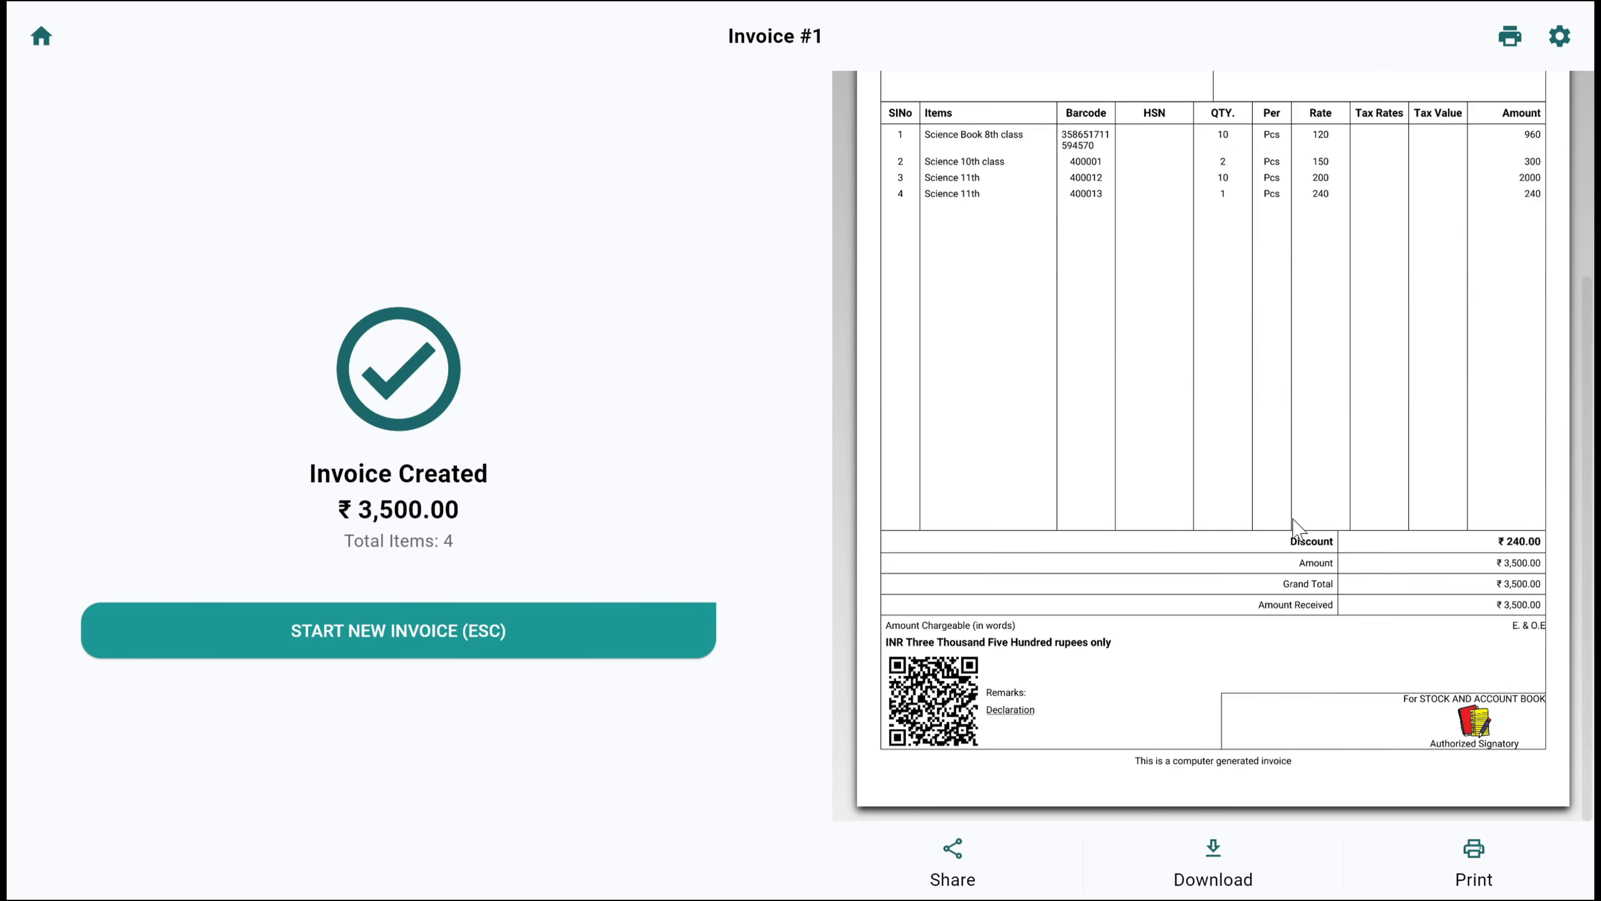
scroll(1293, 533, "up", 5)
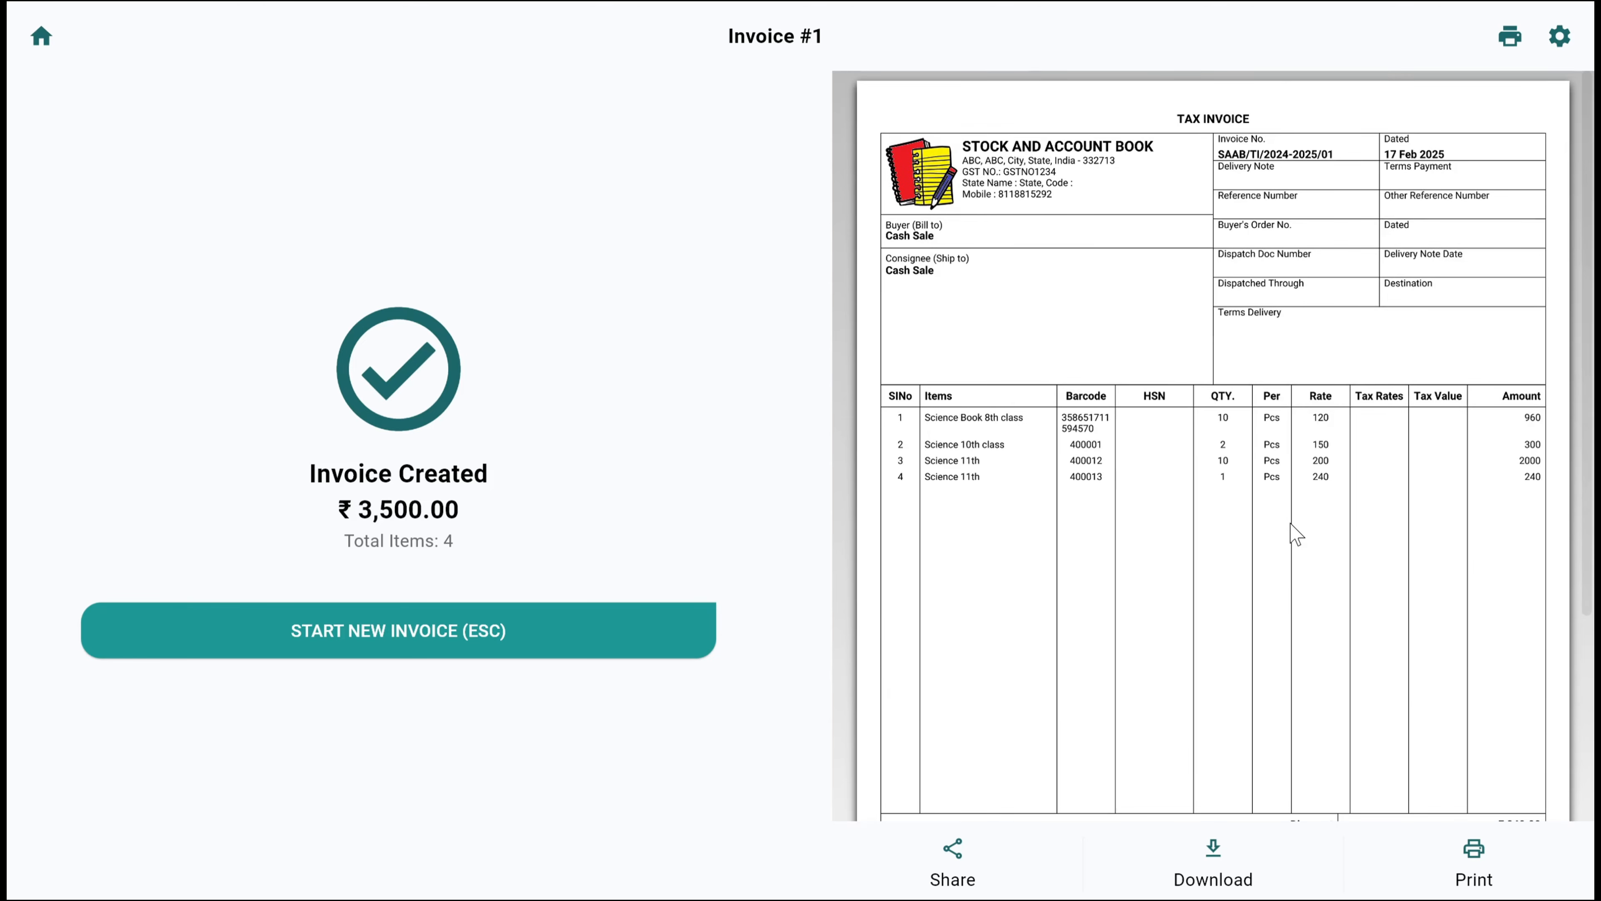
scroll(1295, 533, "down", 5)
scroll(1293, 536, "up", 5)
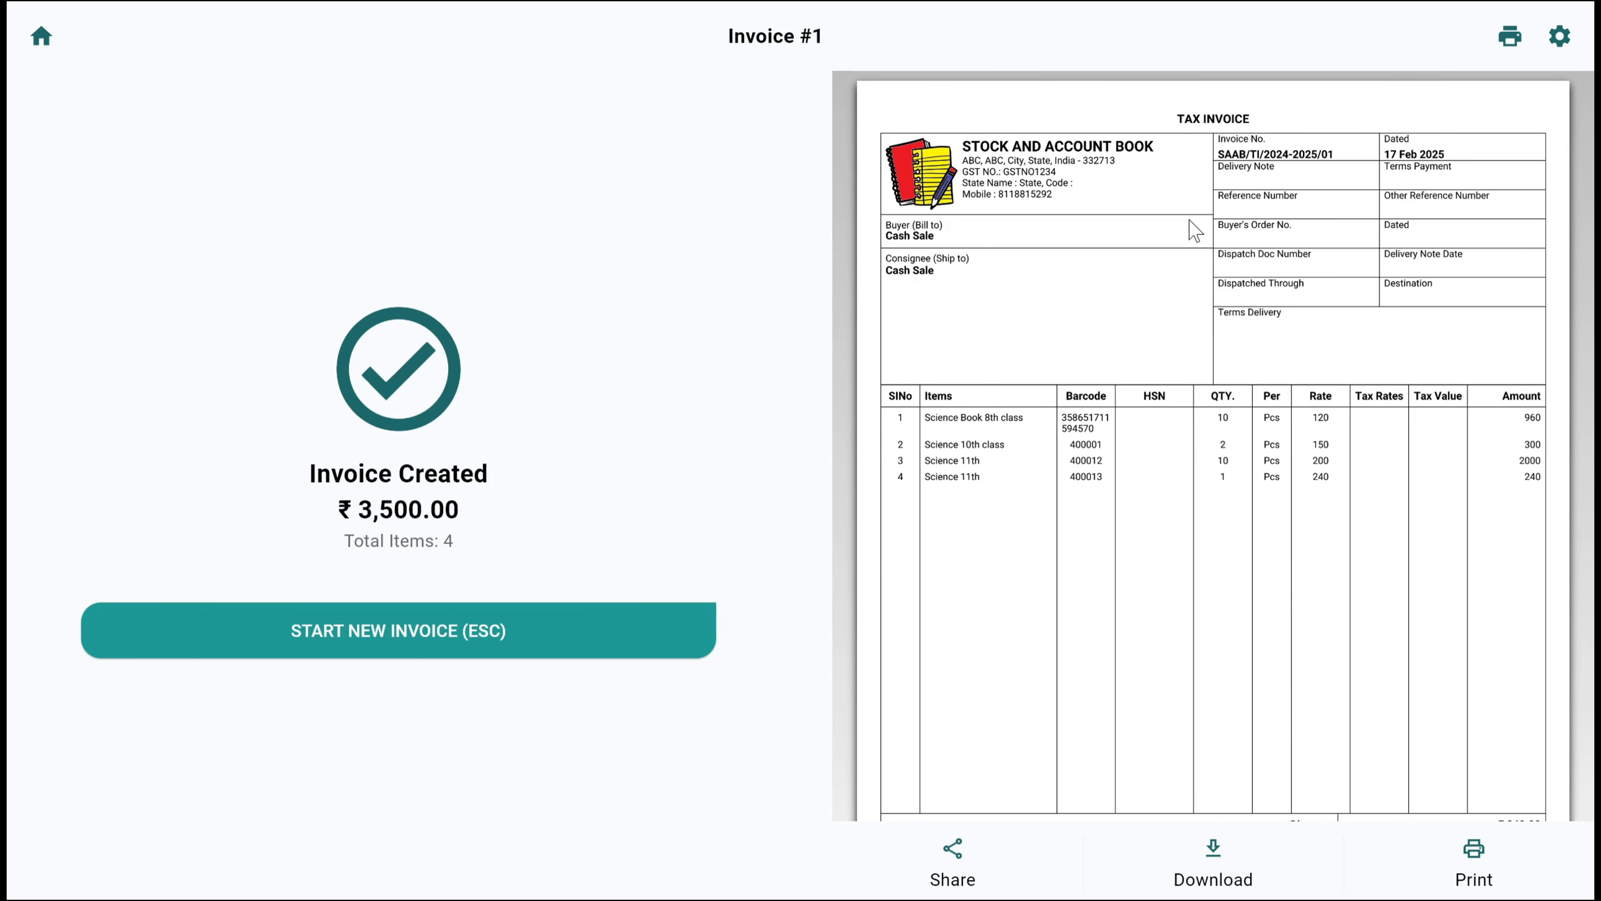
scroll(1205, 243, "down", 4)
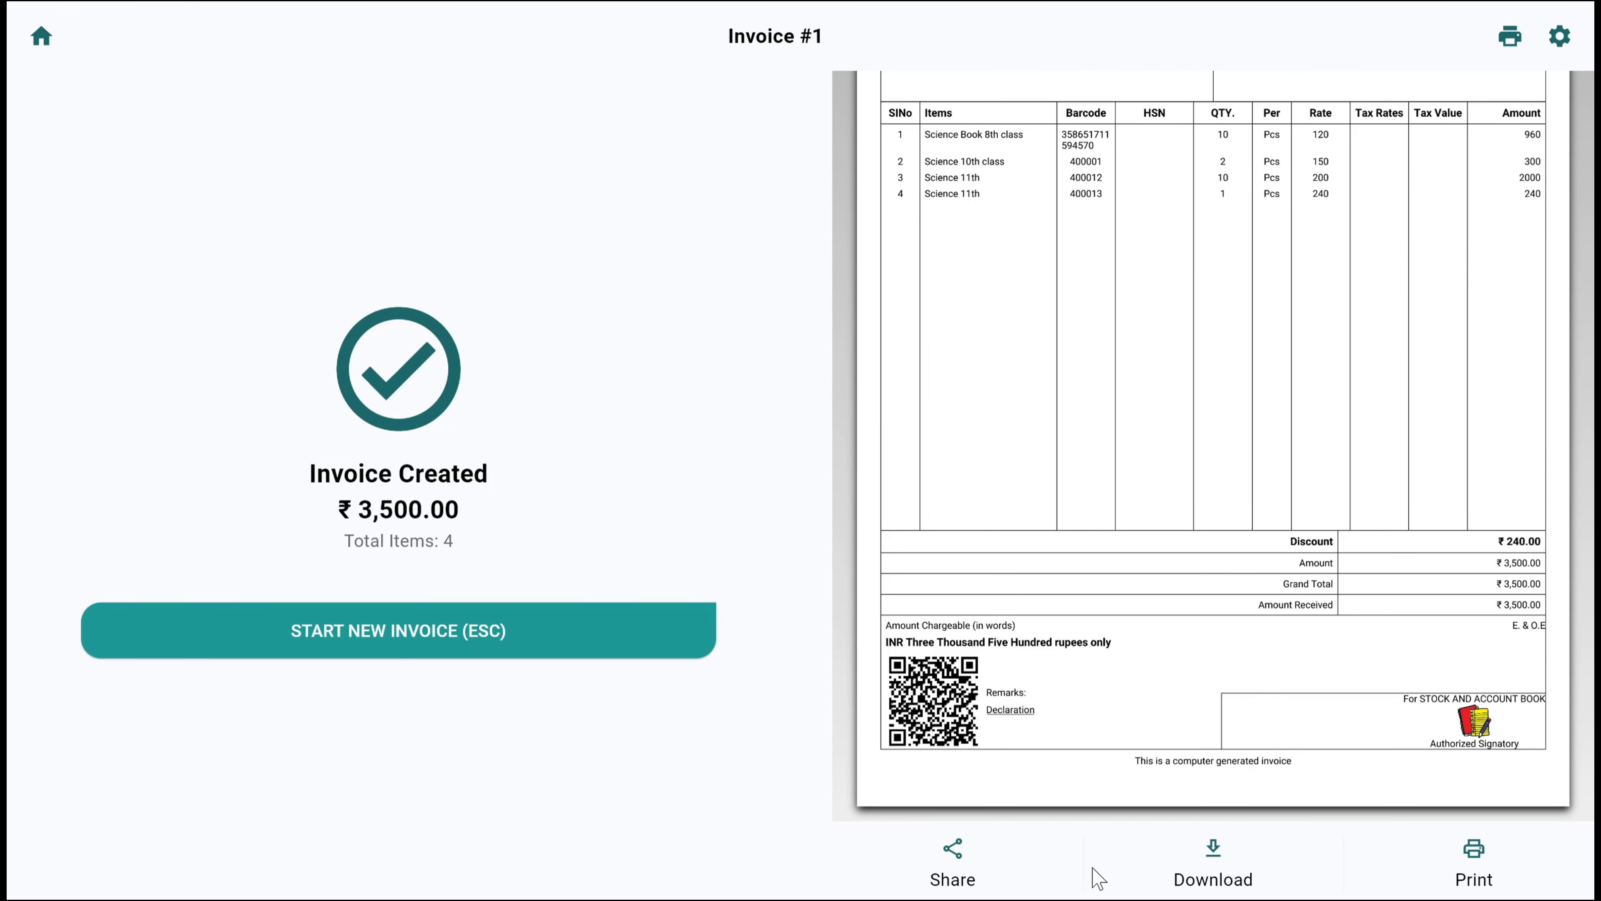
Leave the created invoice and exit the sale screen with its empty orders, returning to the home dashboard
left_click(573, 638)
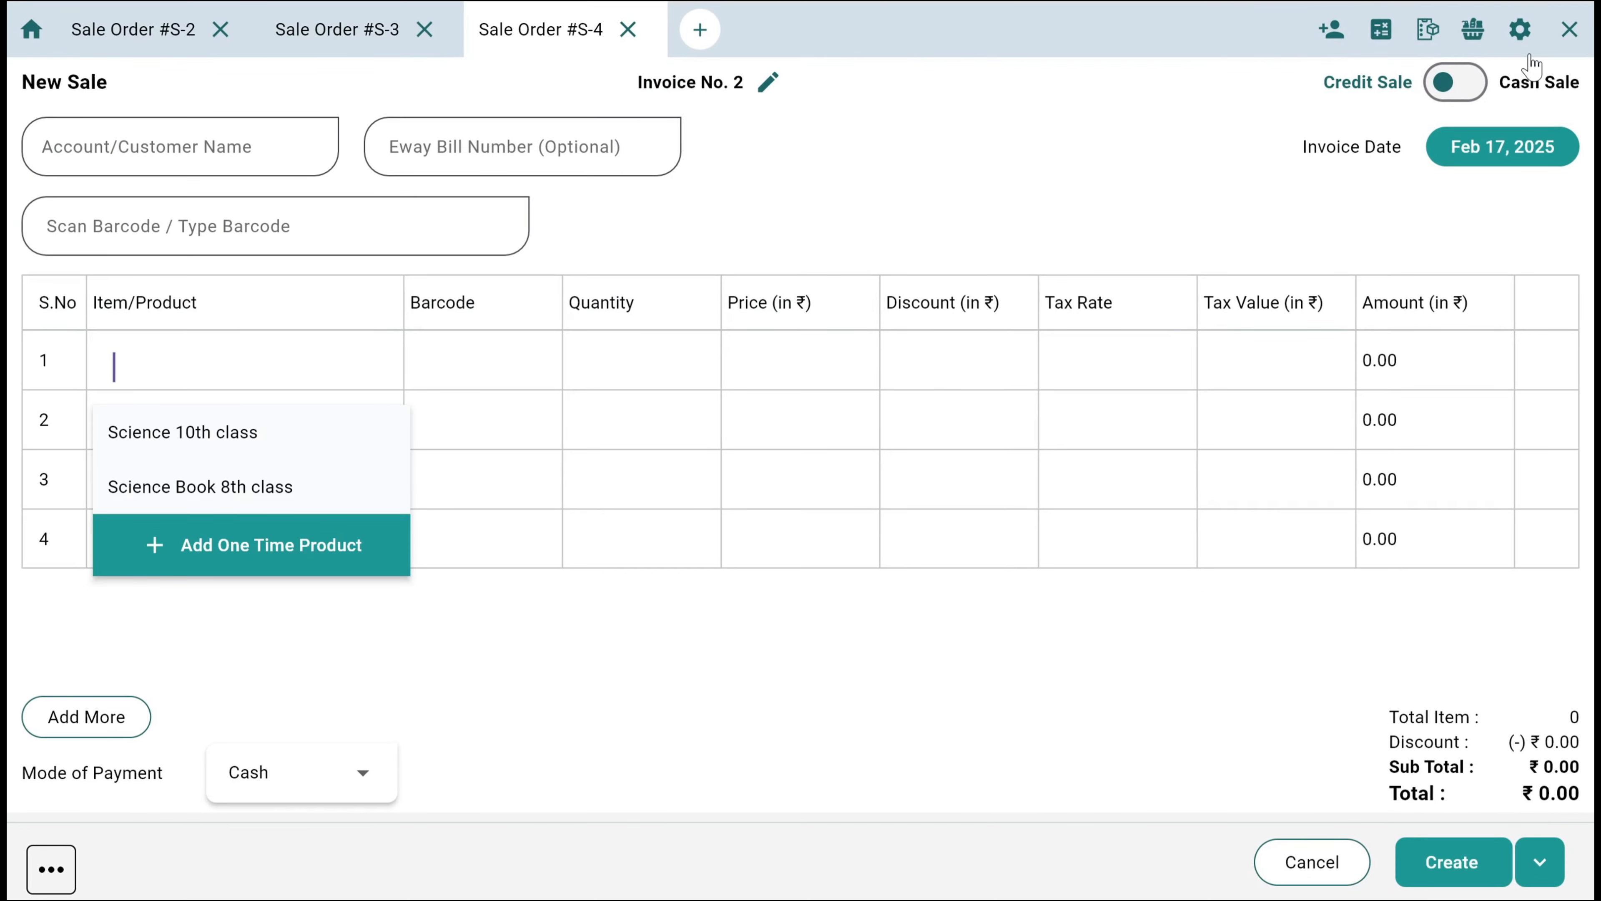
left_click(1570, 32)
left_click(1044, 505)
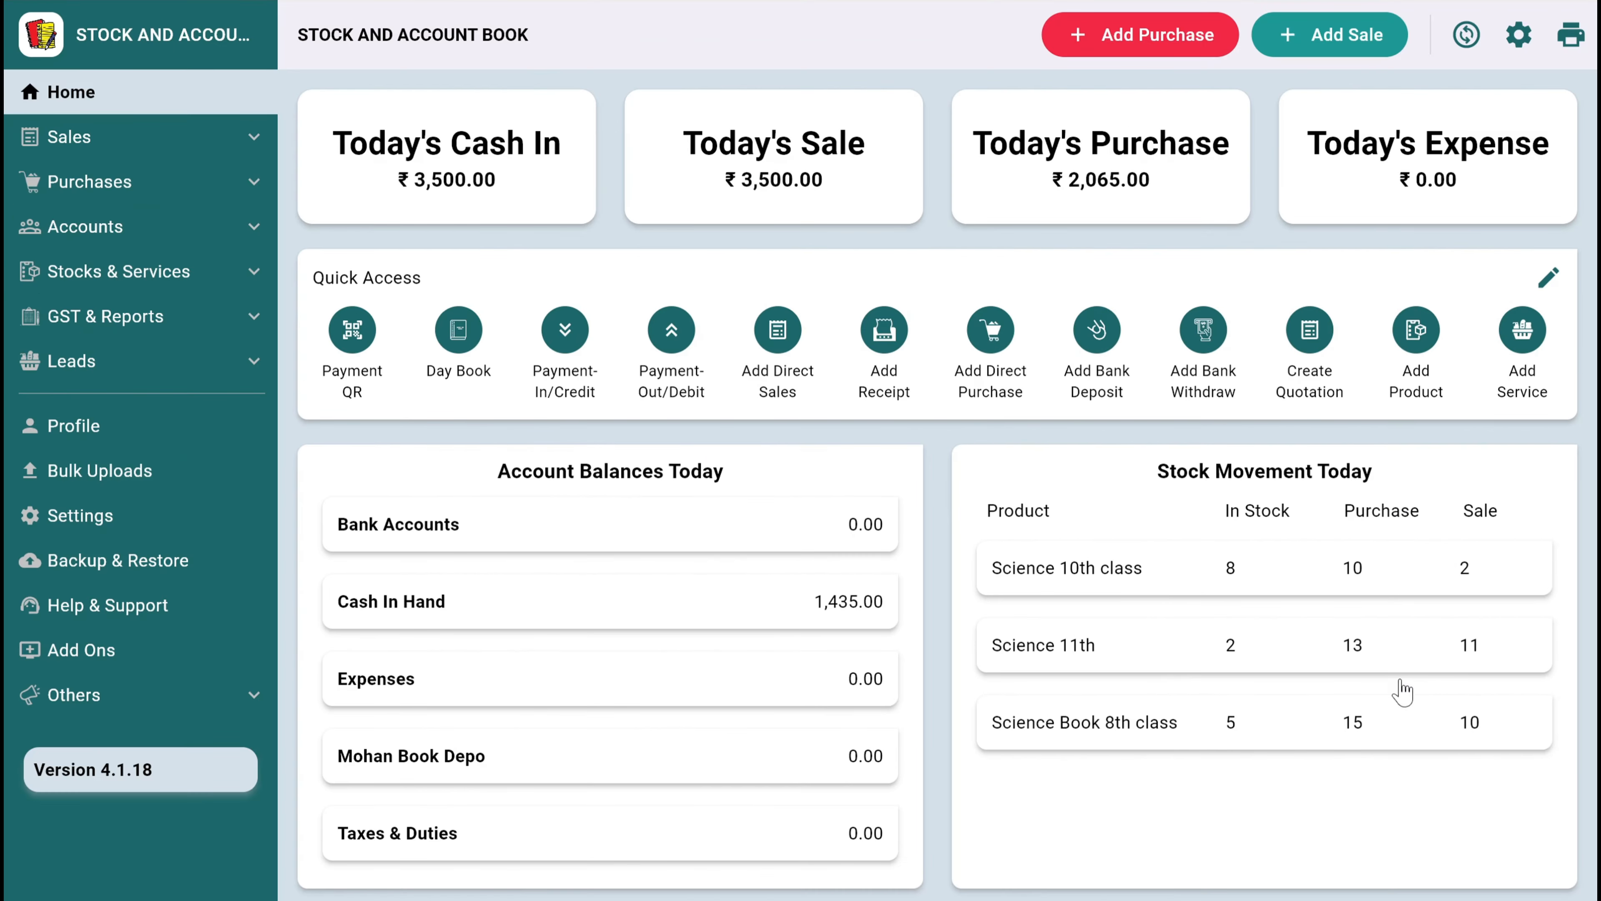
Check the remaining stock per barcode for Science 11th from the dashboard's stock movement list, and close the product details
left_click(1198, 571)
left_click(1204, 809)
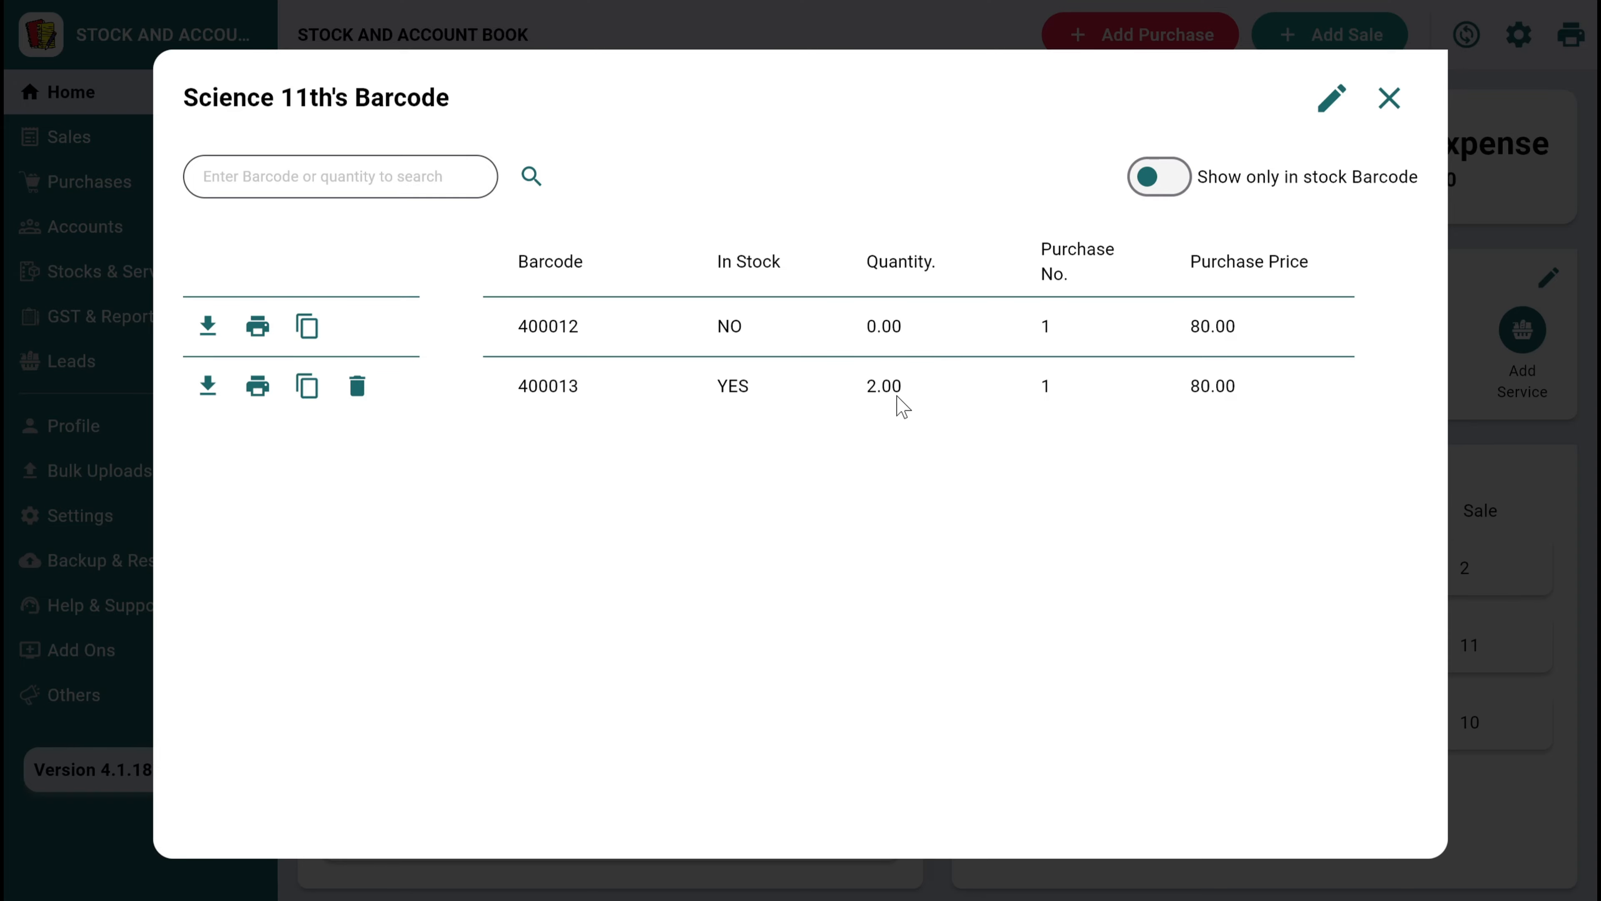
left_click(1389, 100)
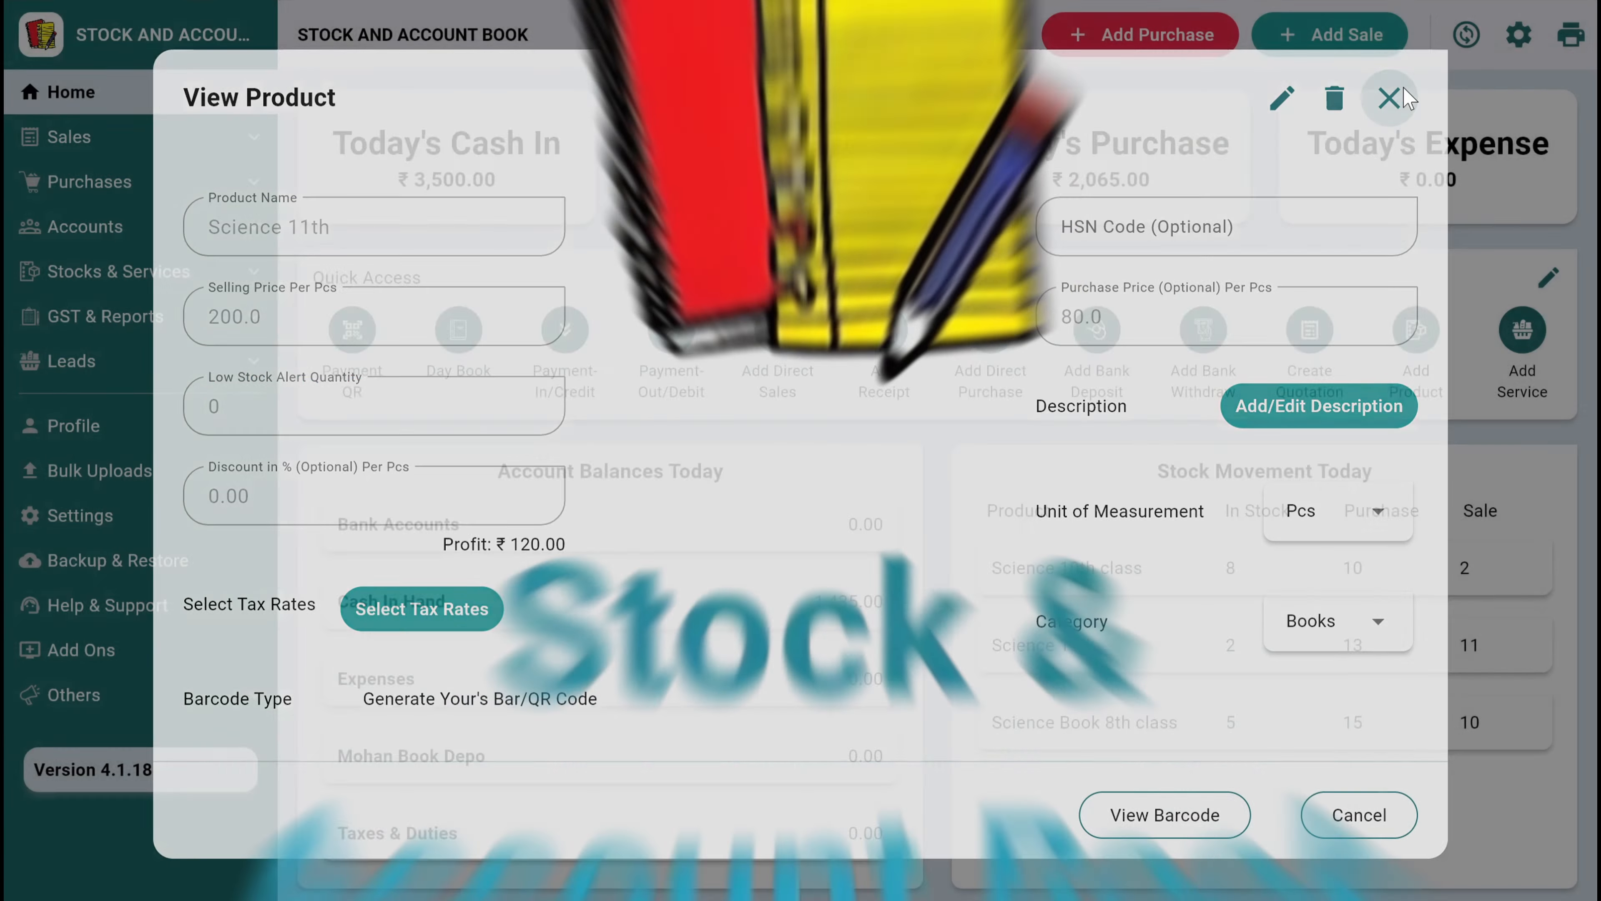
left_click(1406, 98)
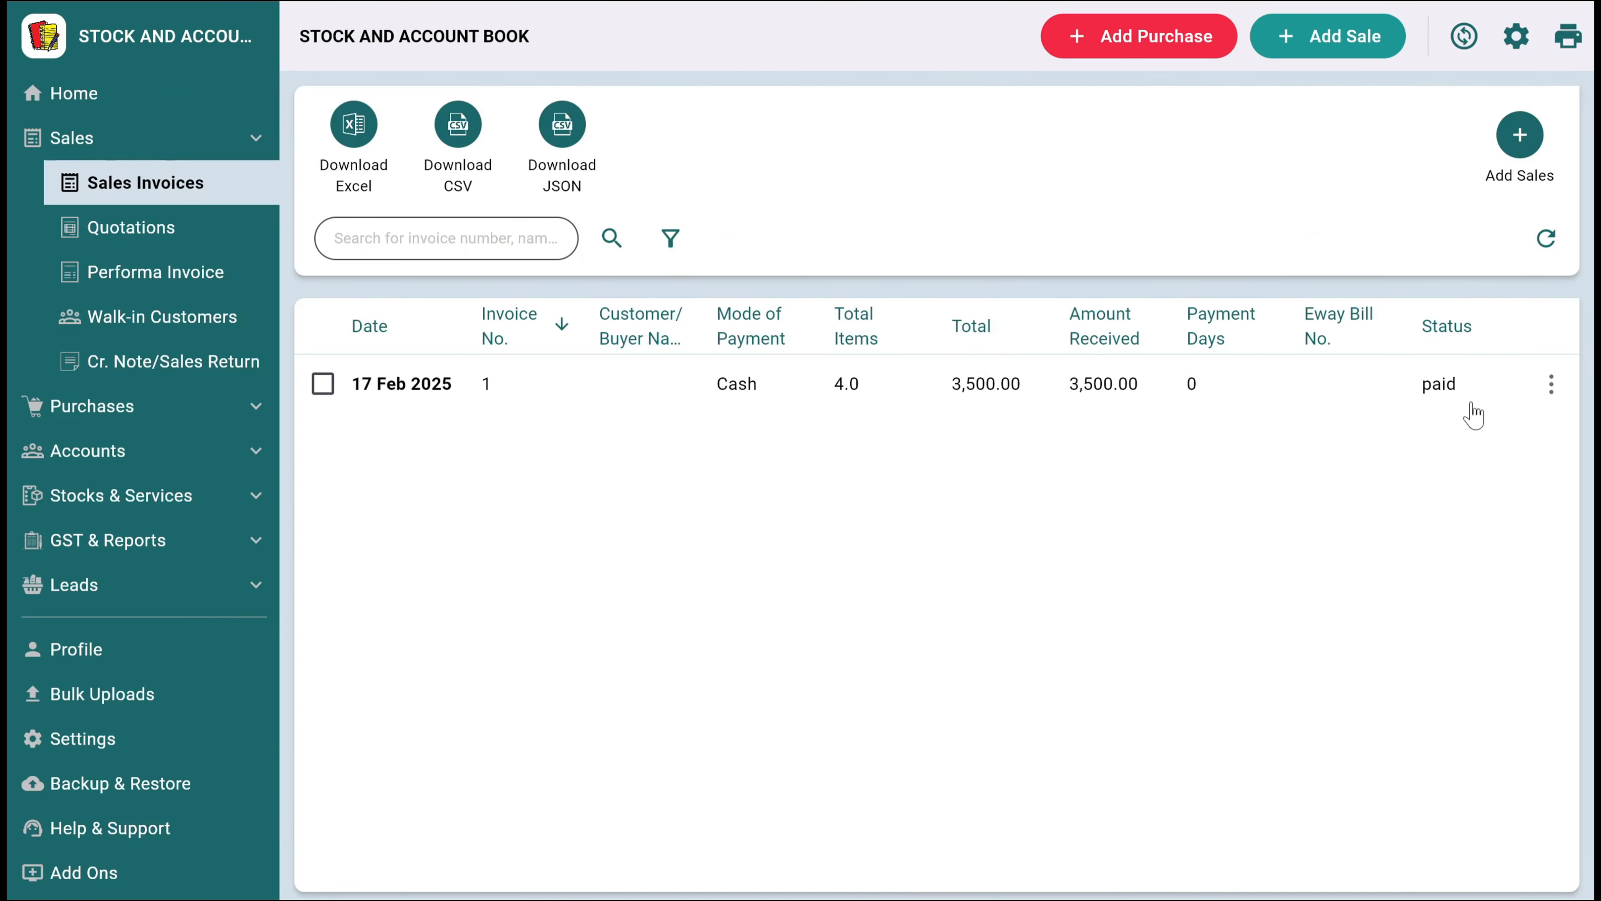
Look through the sales section: the invoice's available actions, quotations, performa invoices, walk-in customers and sales returns
left_click(1548, 388)
left_click(1154, 583)
left_click(161, 238)
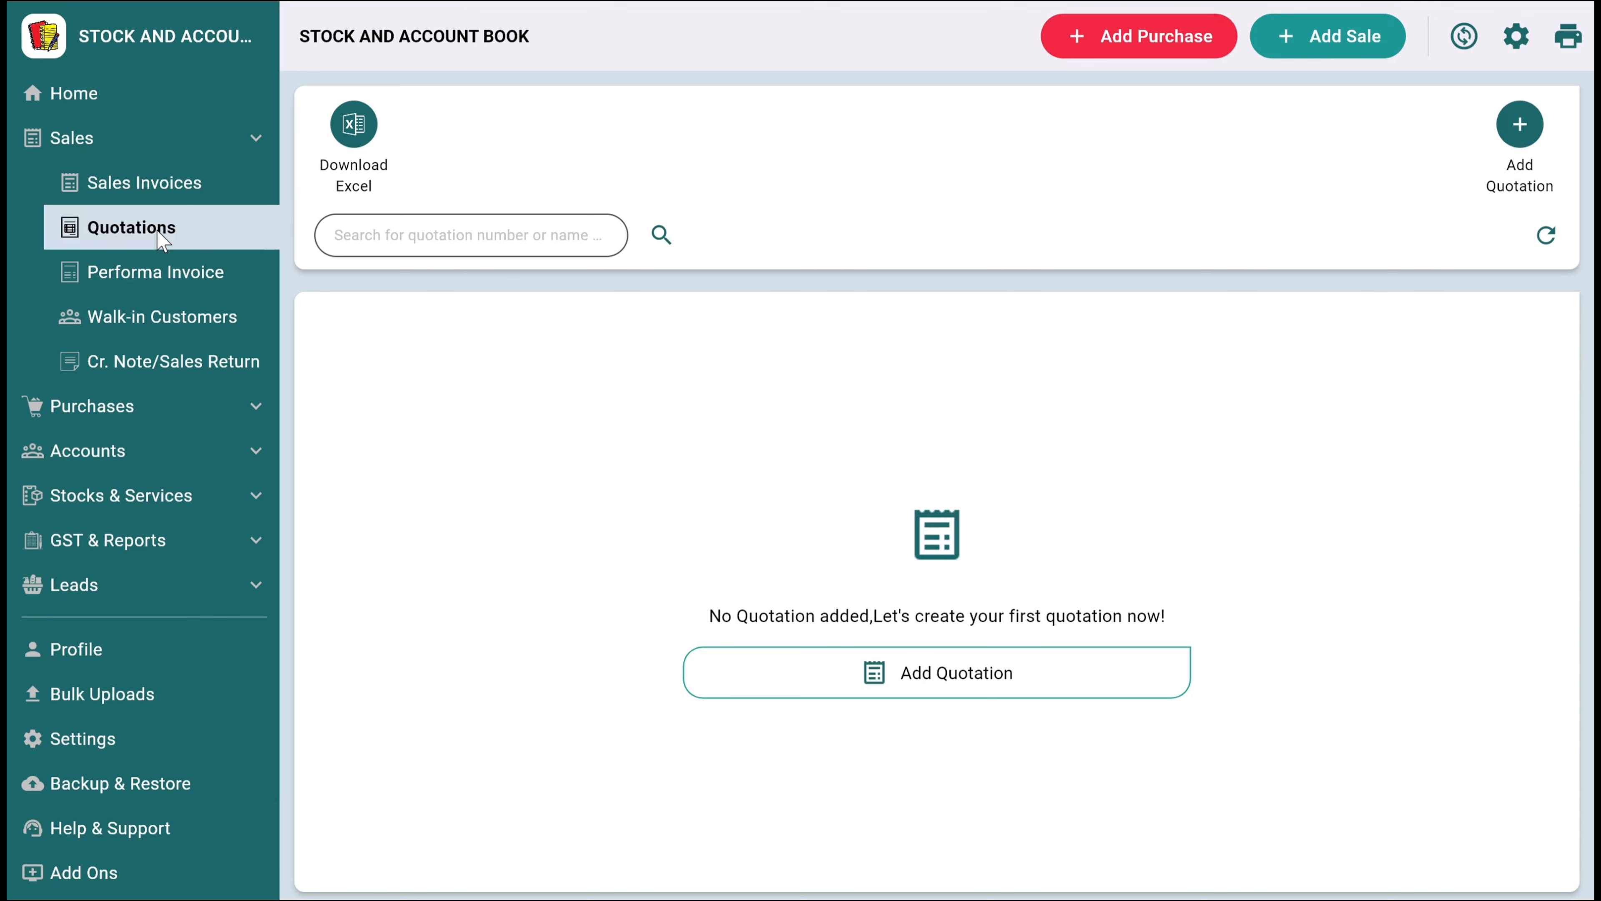
left_click(161, 272)
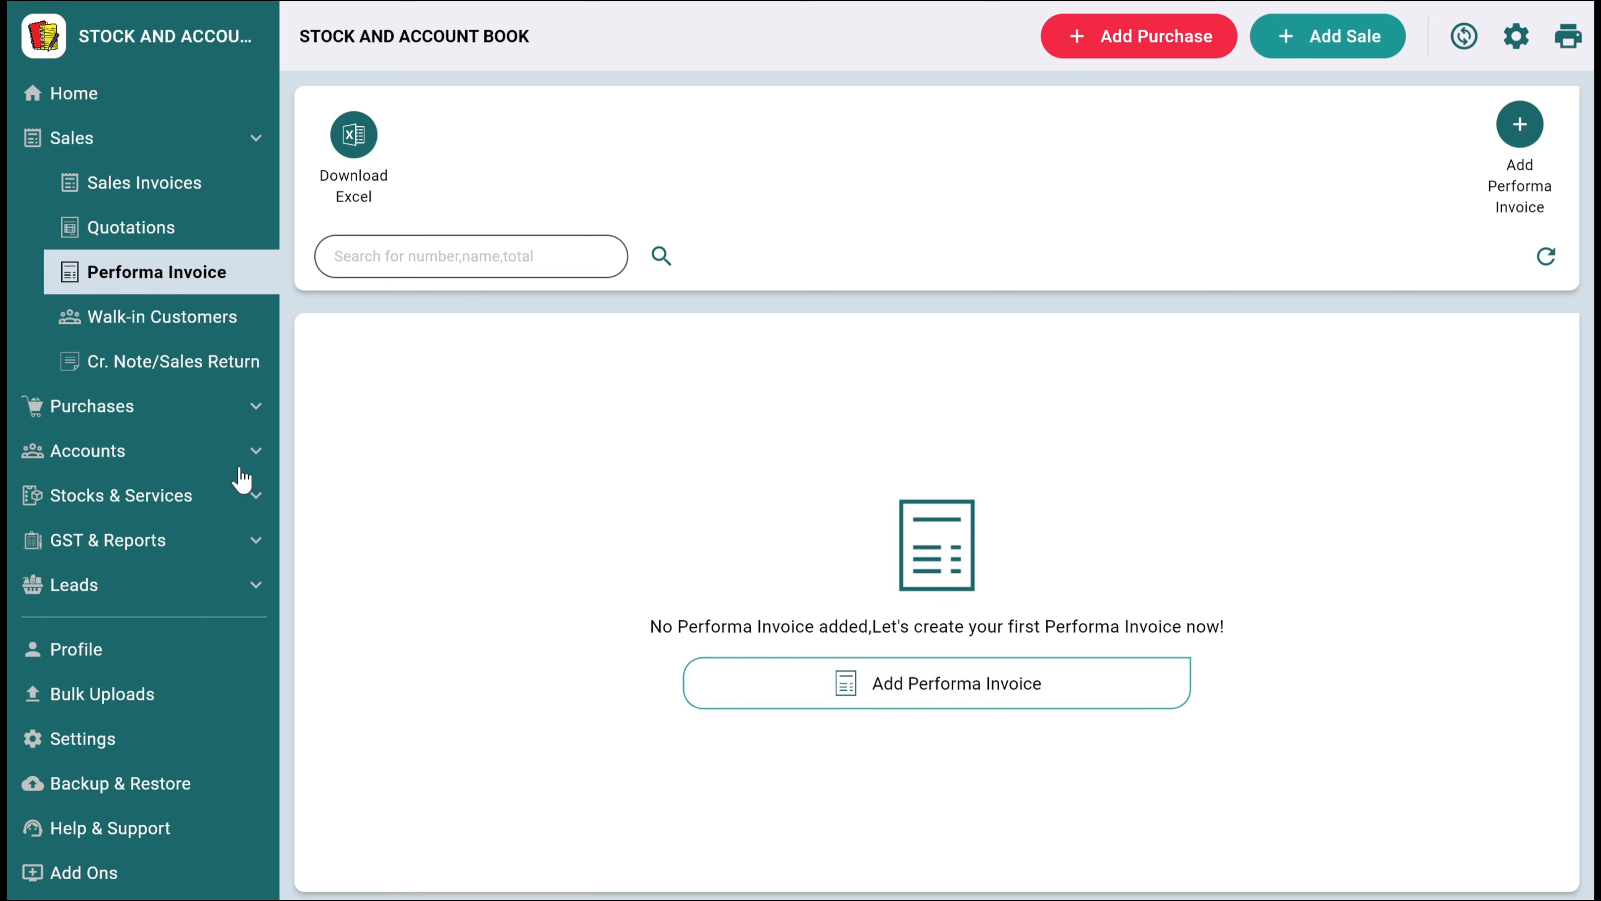
left_click(163, 321)
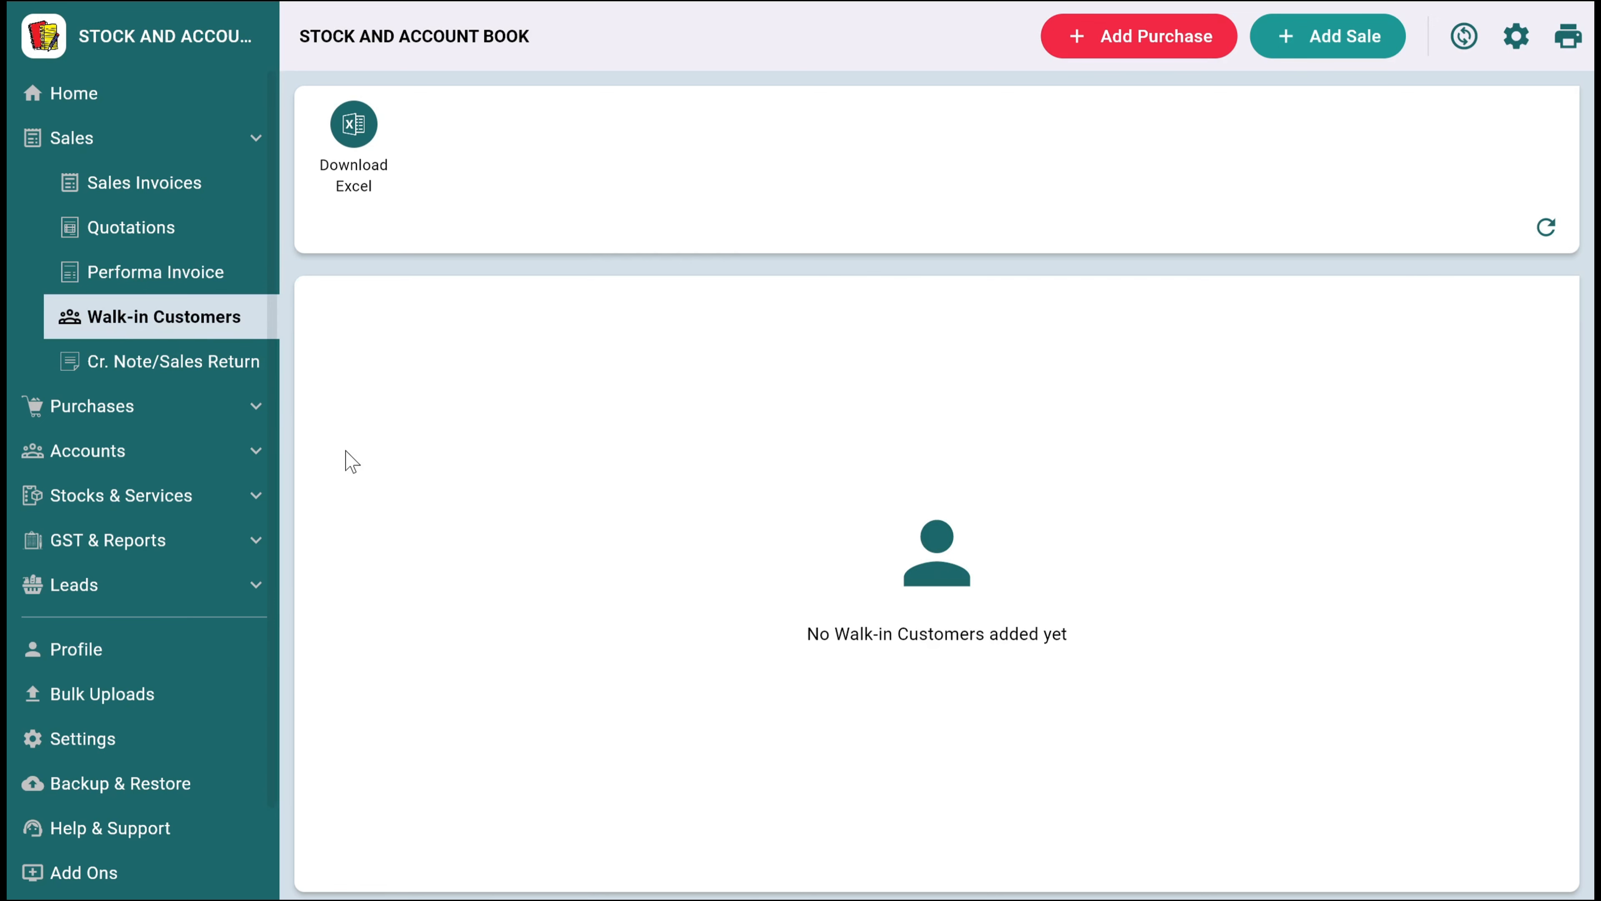
left_click(207, 369)
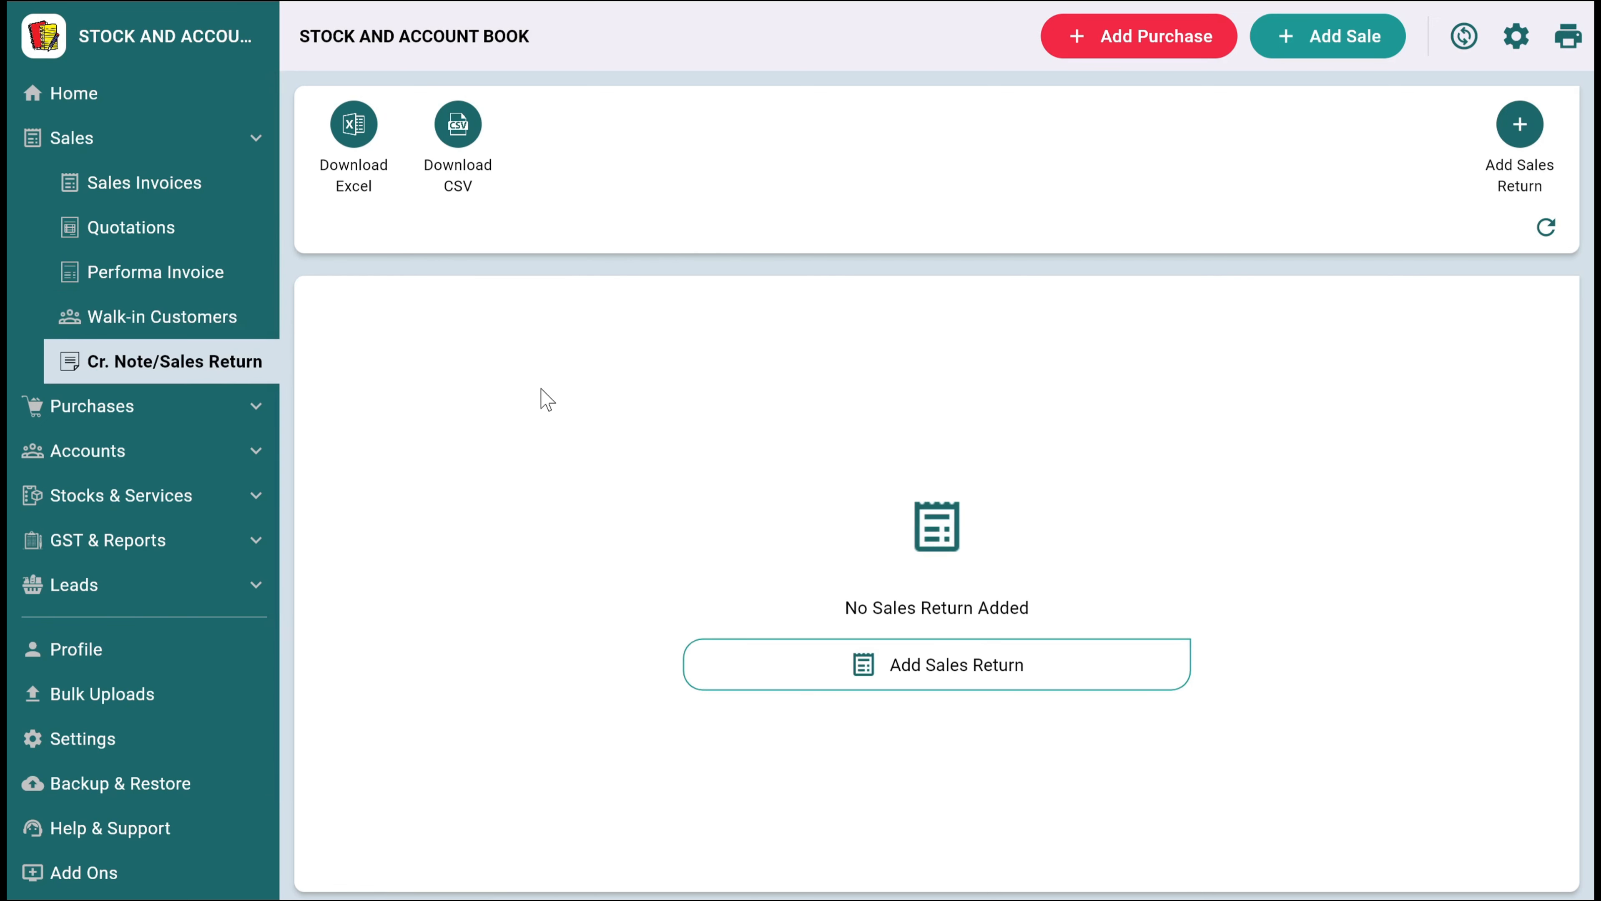
Look through the purchases section: the actions available for the recorded purchase and the purchase returns list
left_click(183, 405)
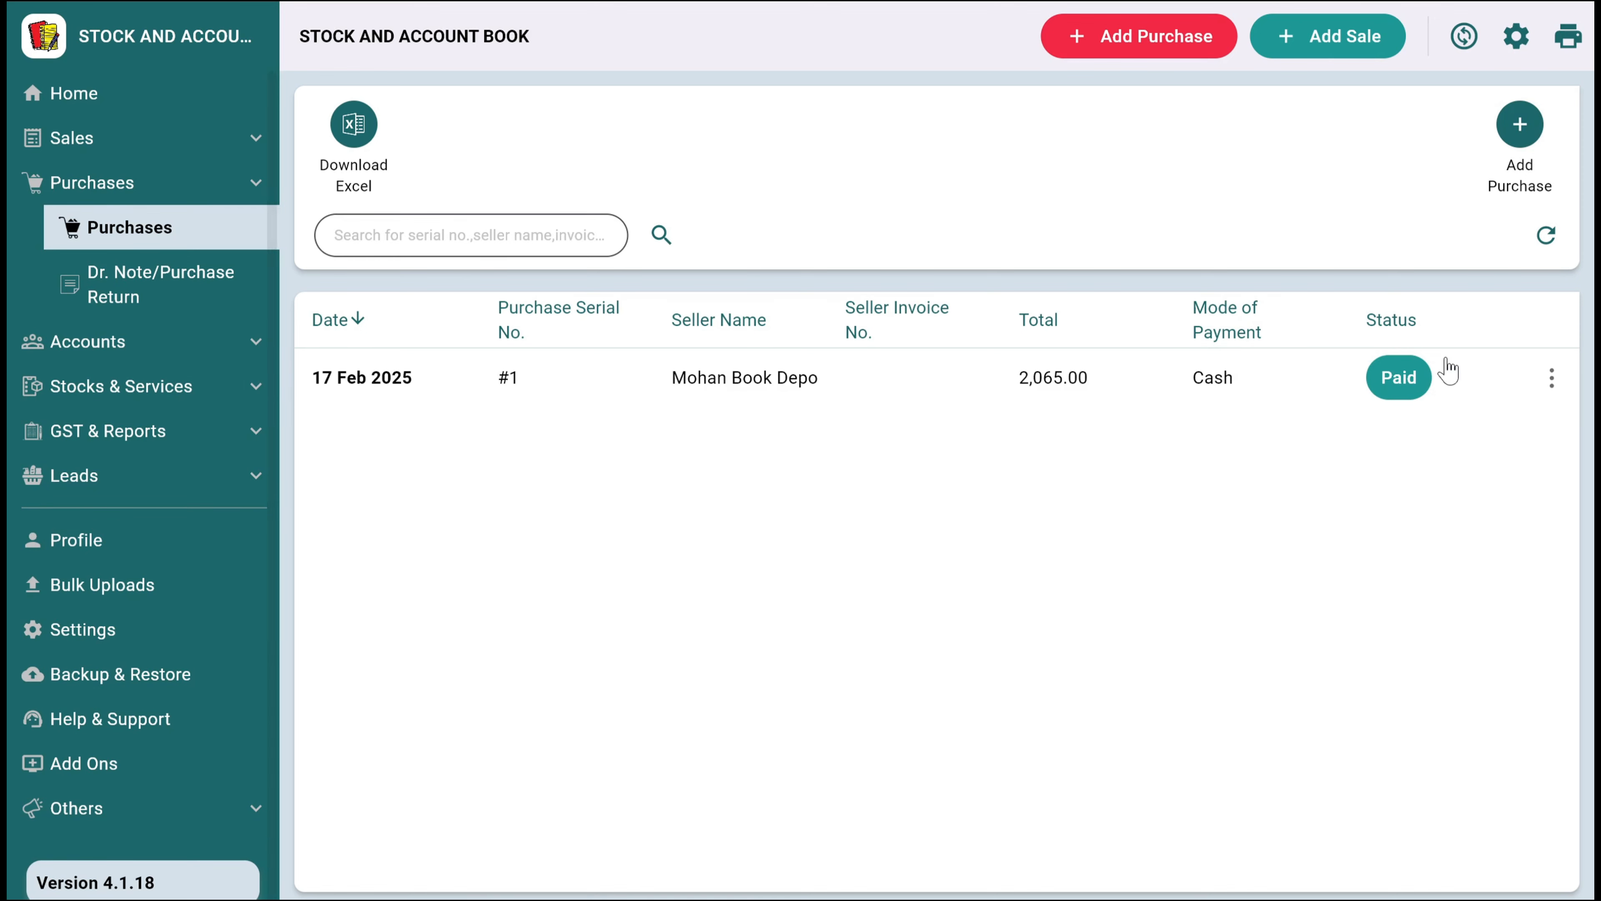
left_click(1553, 378)
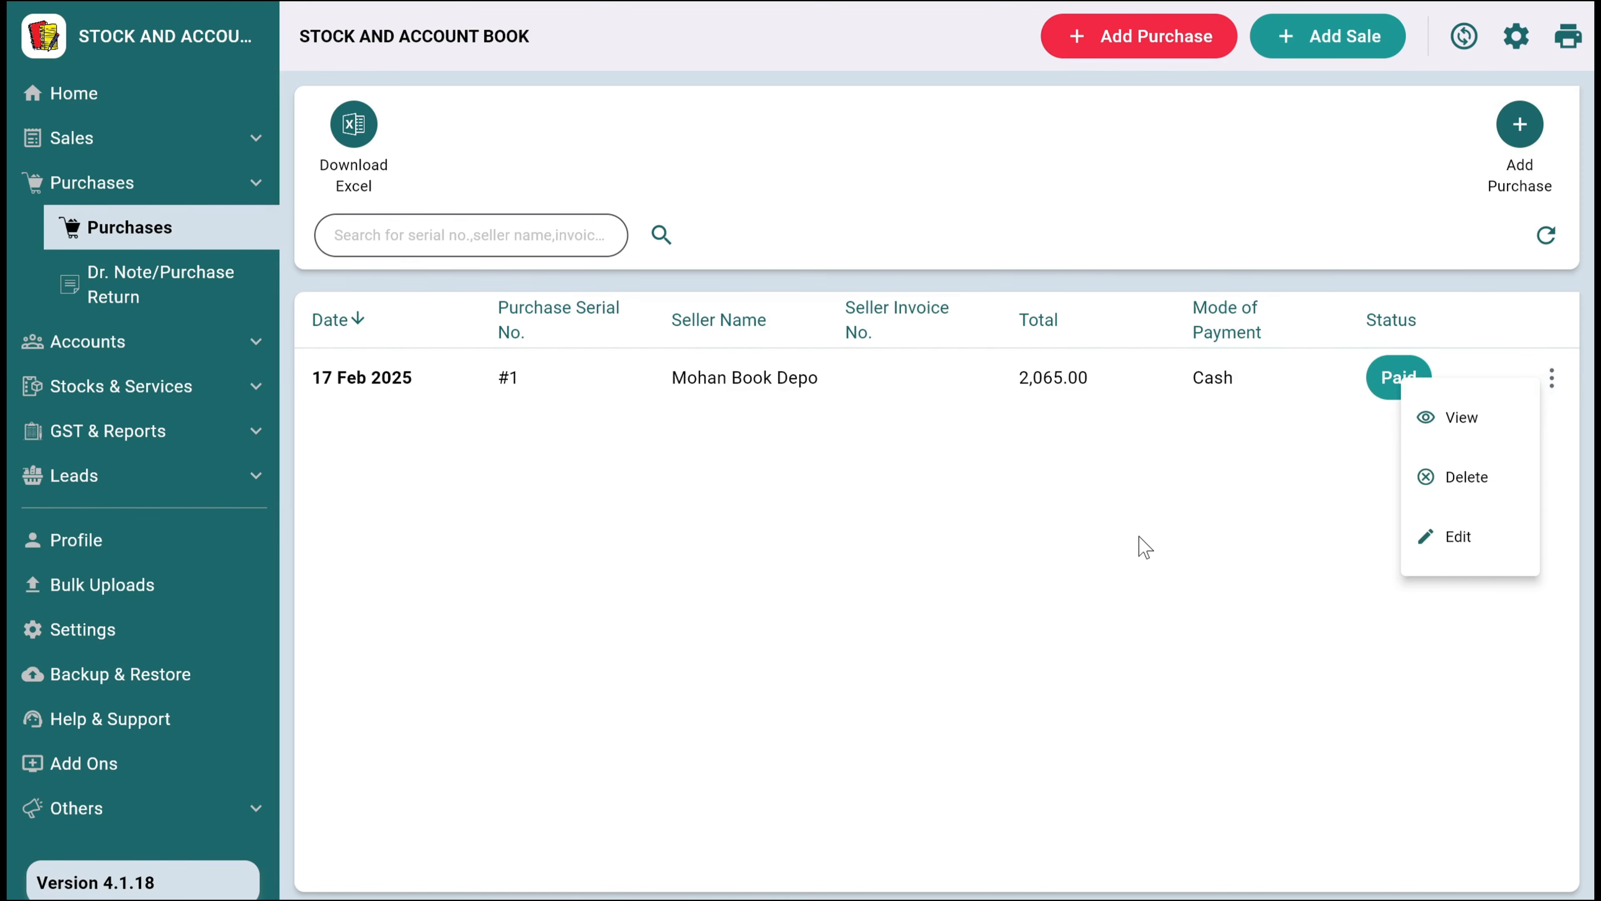
left_click(1145, 548)
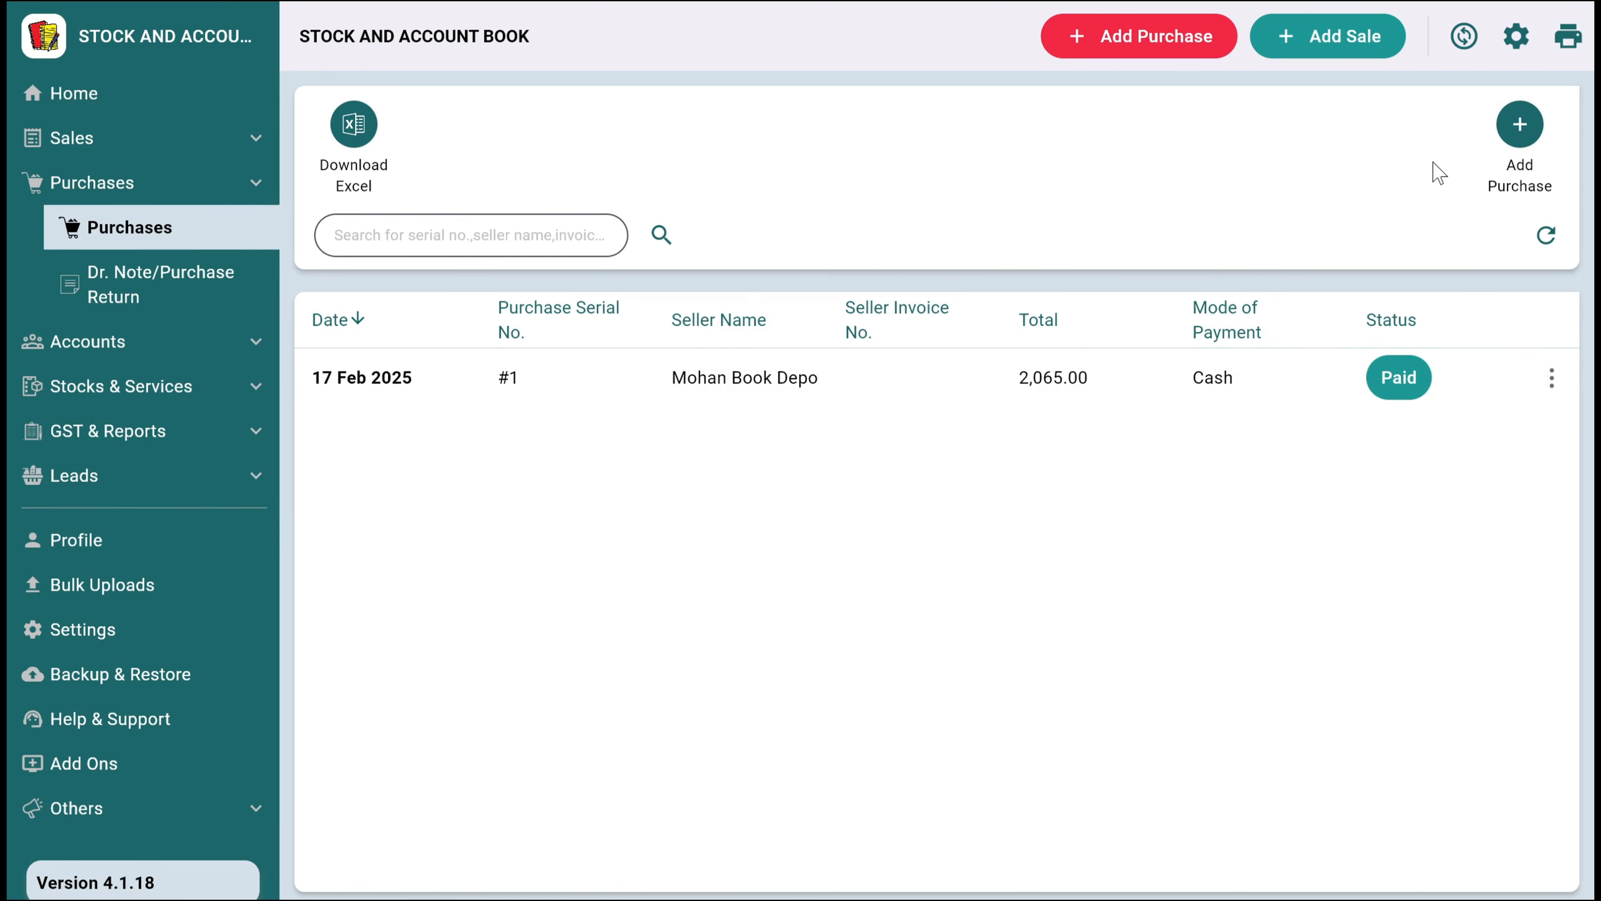
left_click(129, 294)
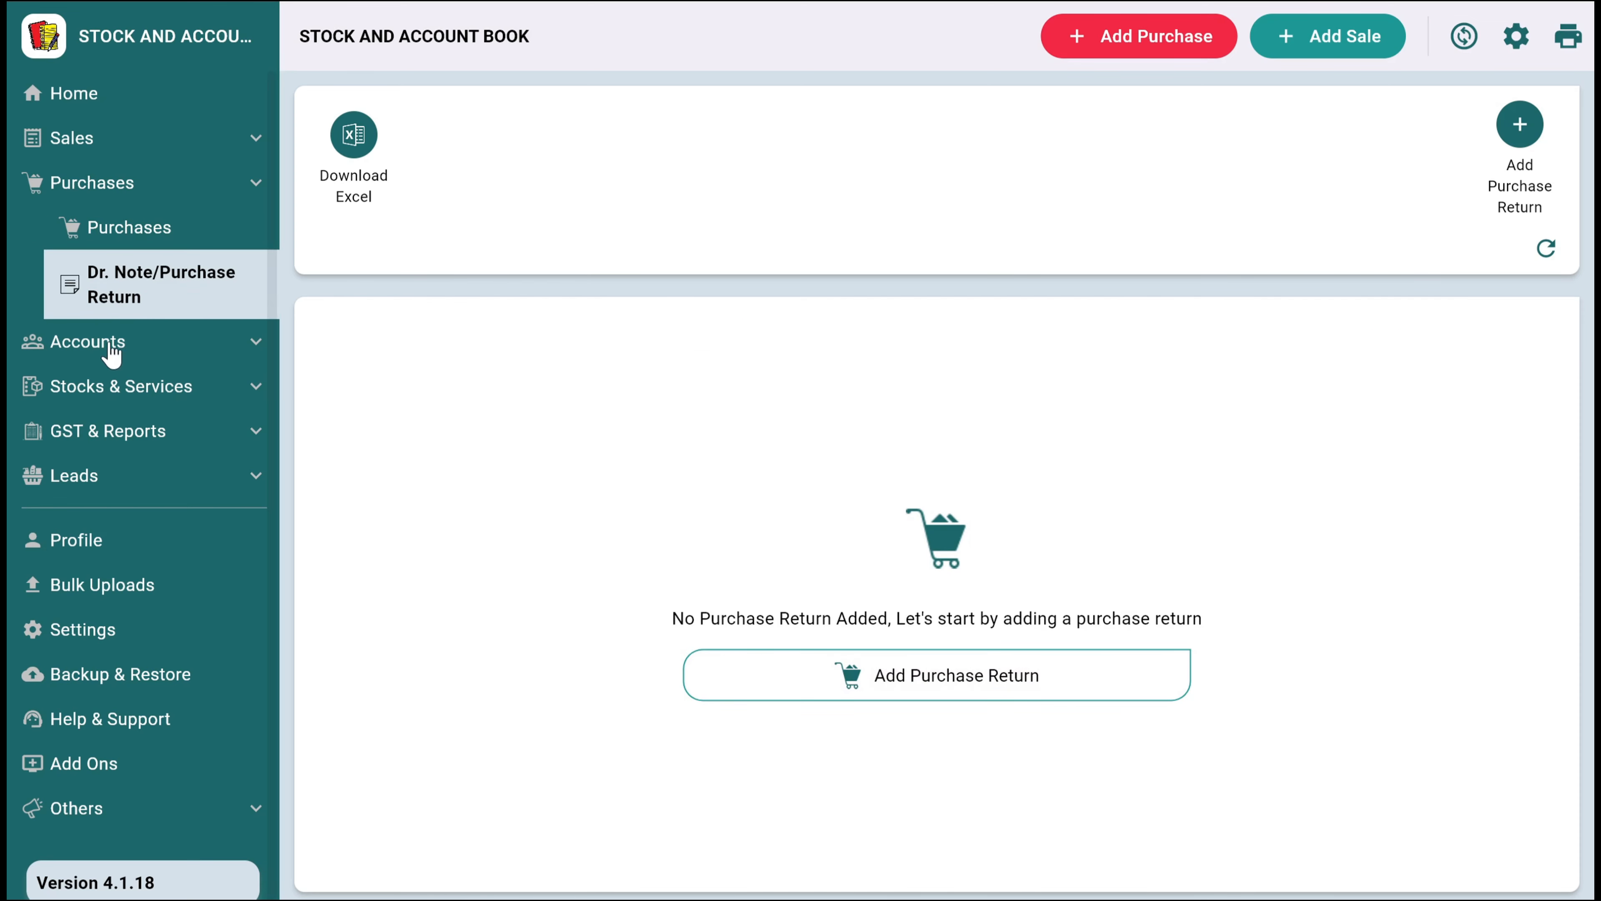
Review the Cash In Hand account's entries in the list of all accounts, and show its statement download and sharing options
left_click(111, 343)
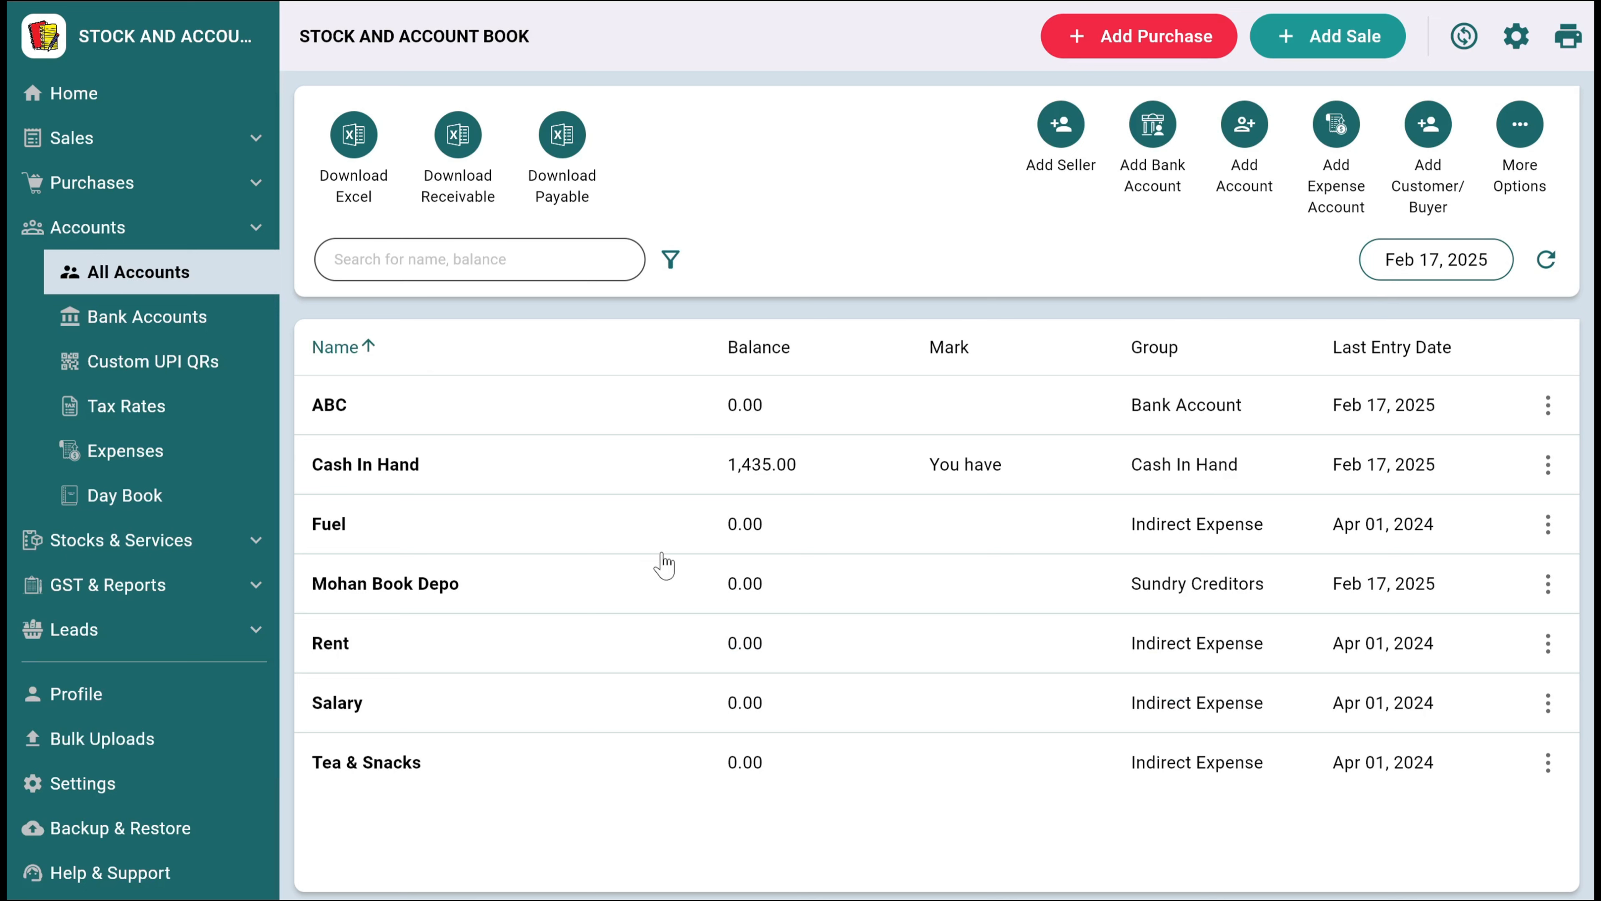
left_click(624, 488)
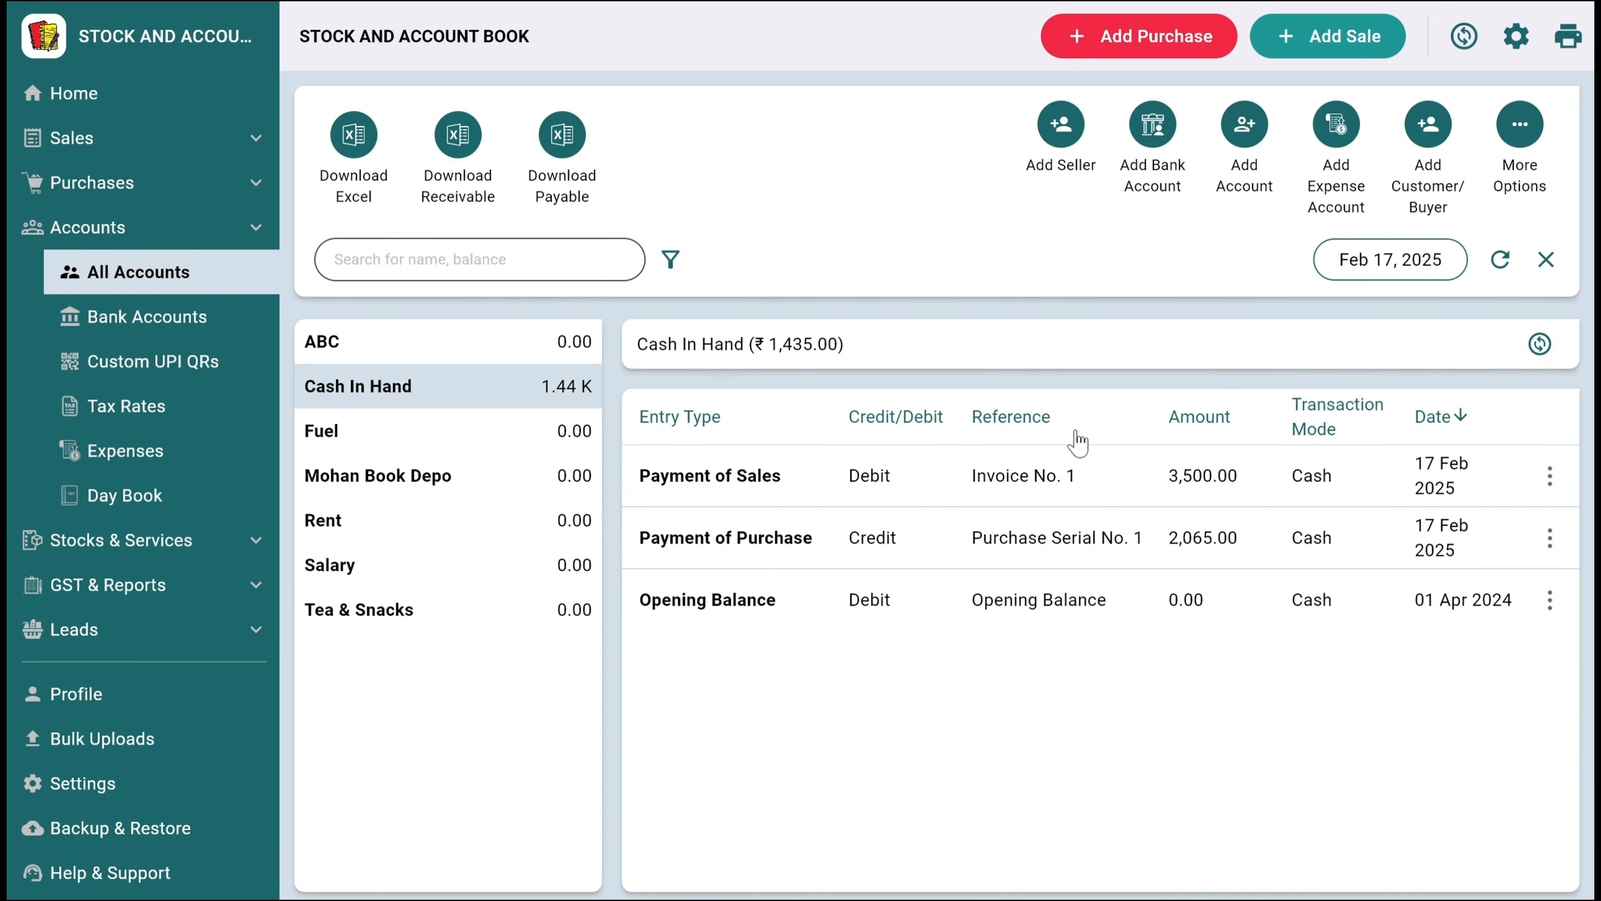
left_click(1546, 260)
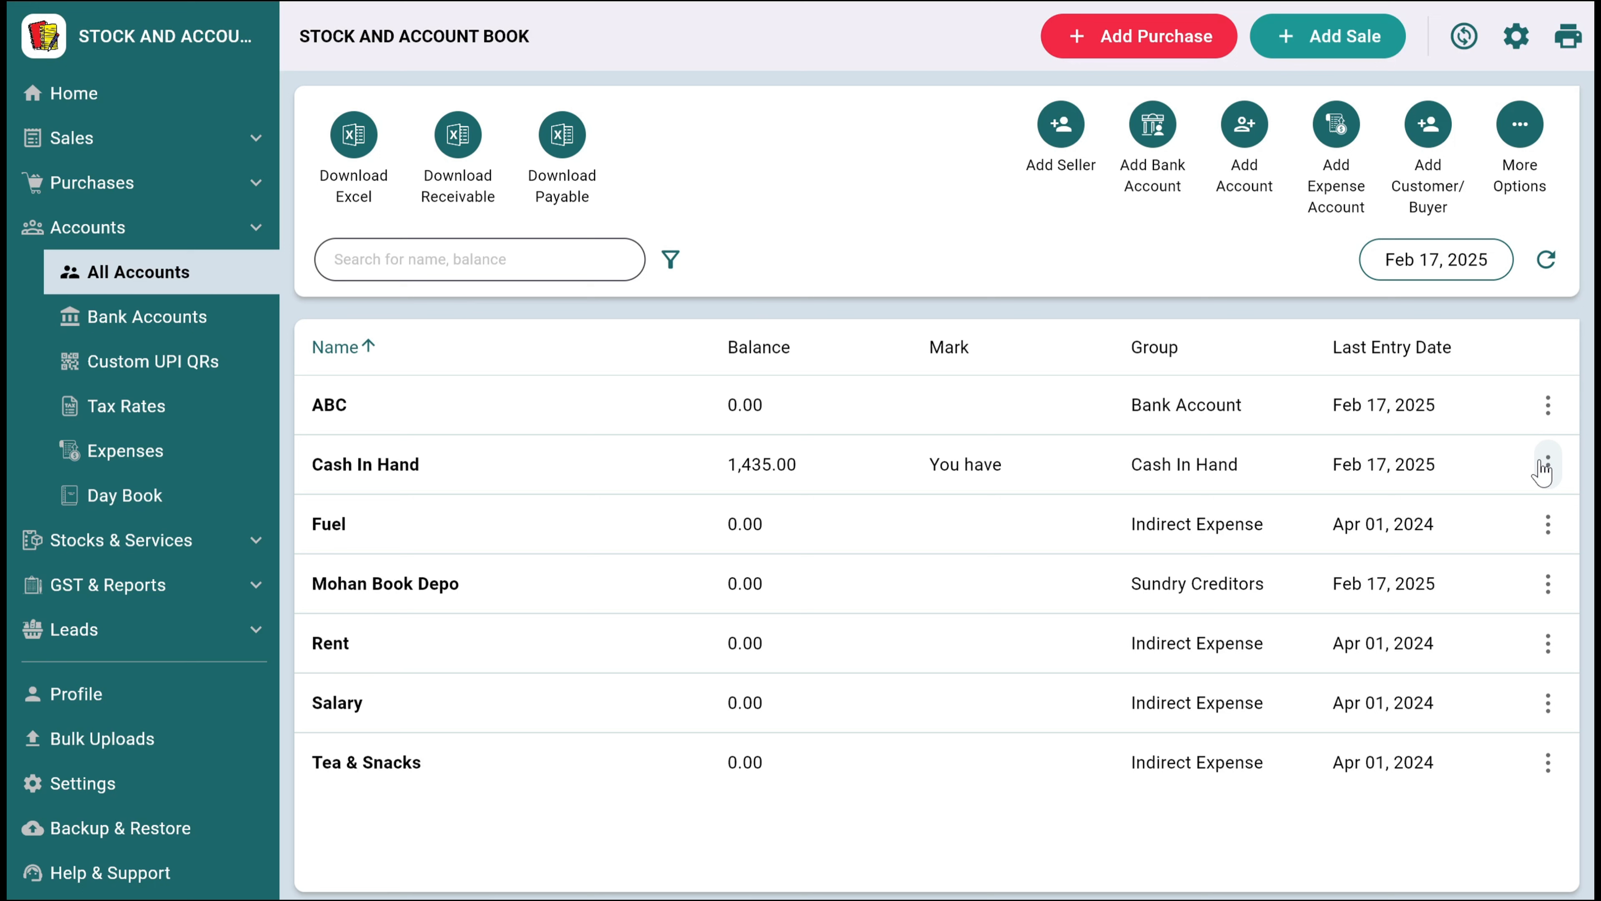
left_click(1543, 466)
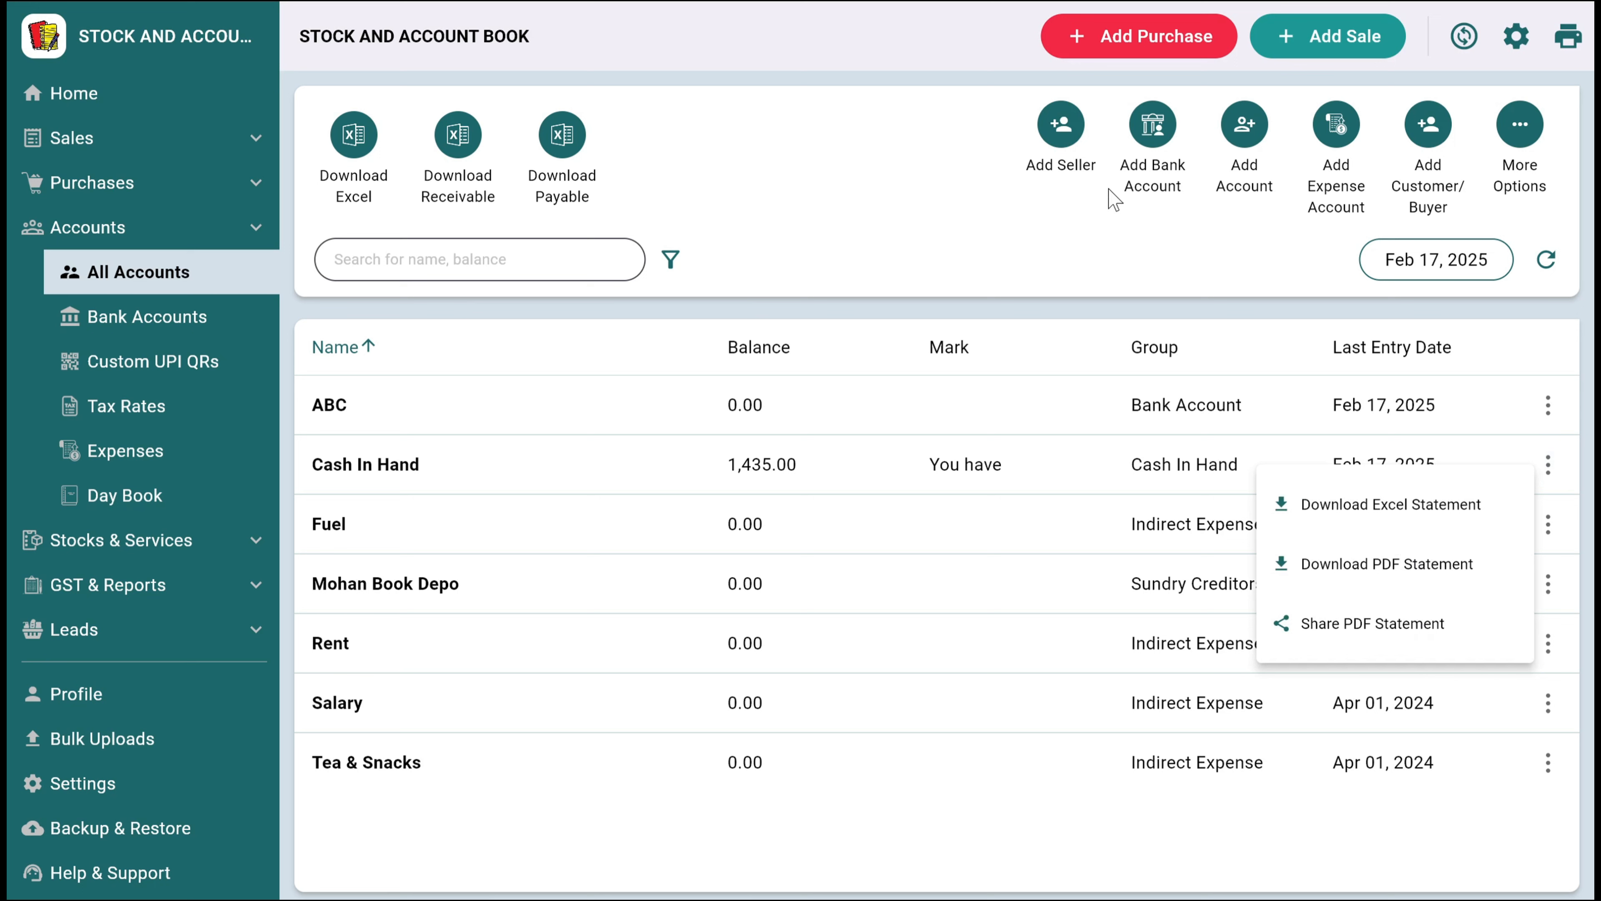
Look through the rest of the accounts section: bank accounts, custom UPI QRs, tax rates, expenses and the day book
left_click(1133, 275)
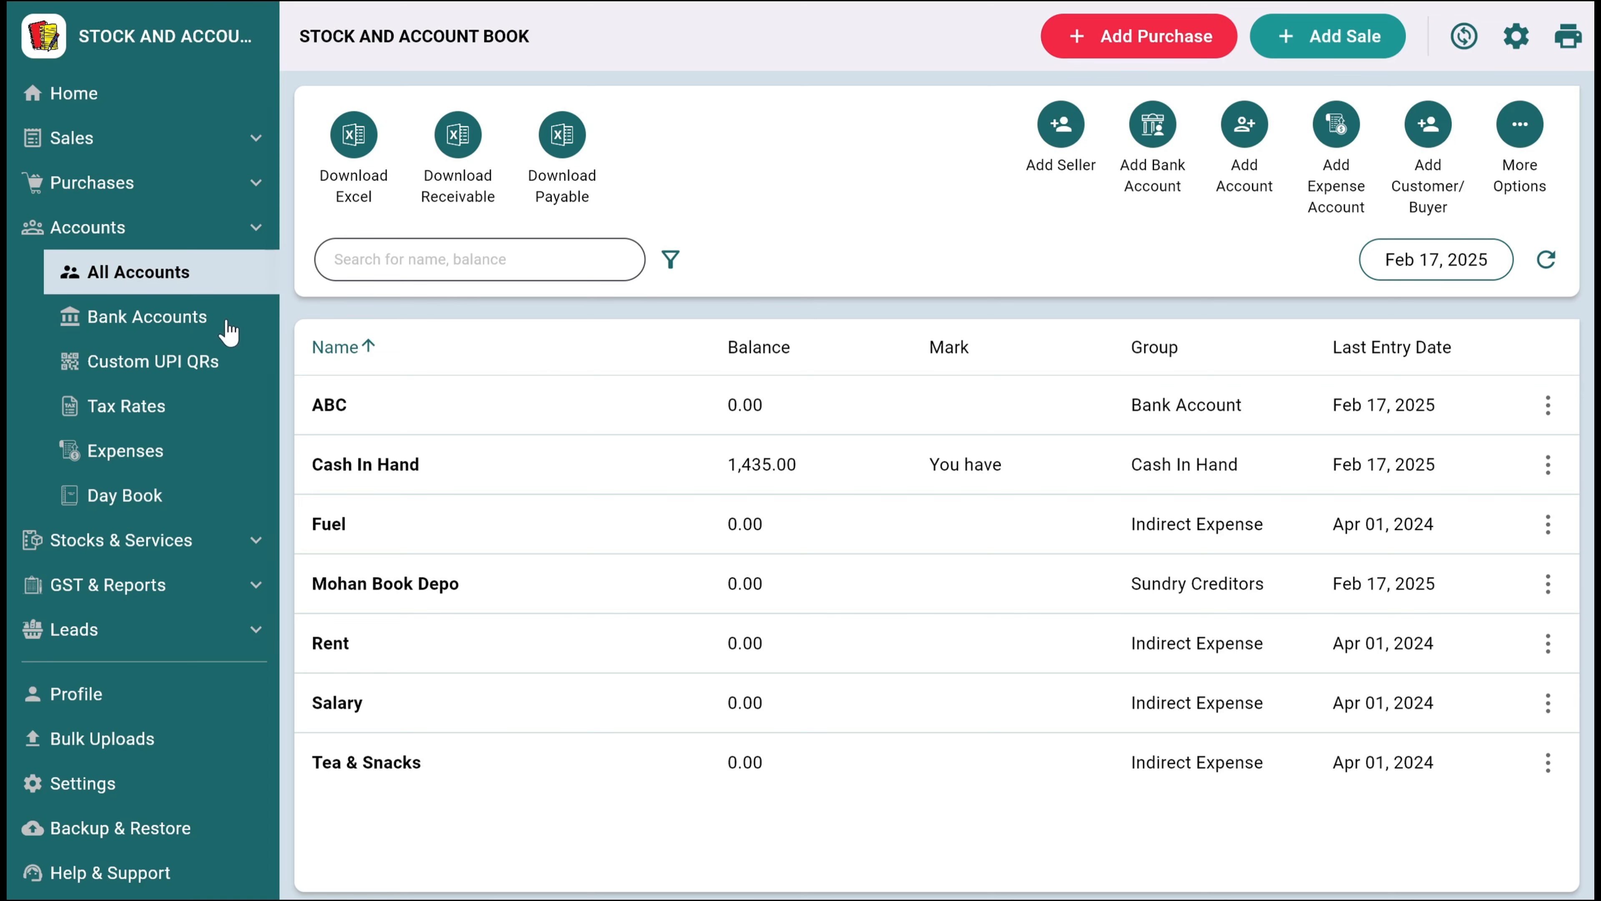
left_click(208, 315)
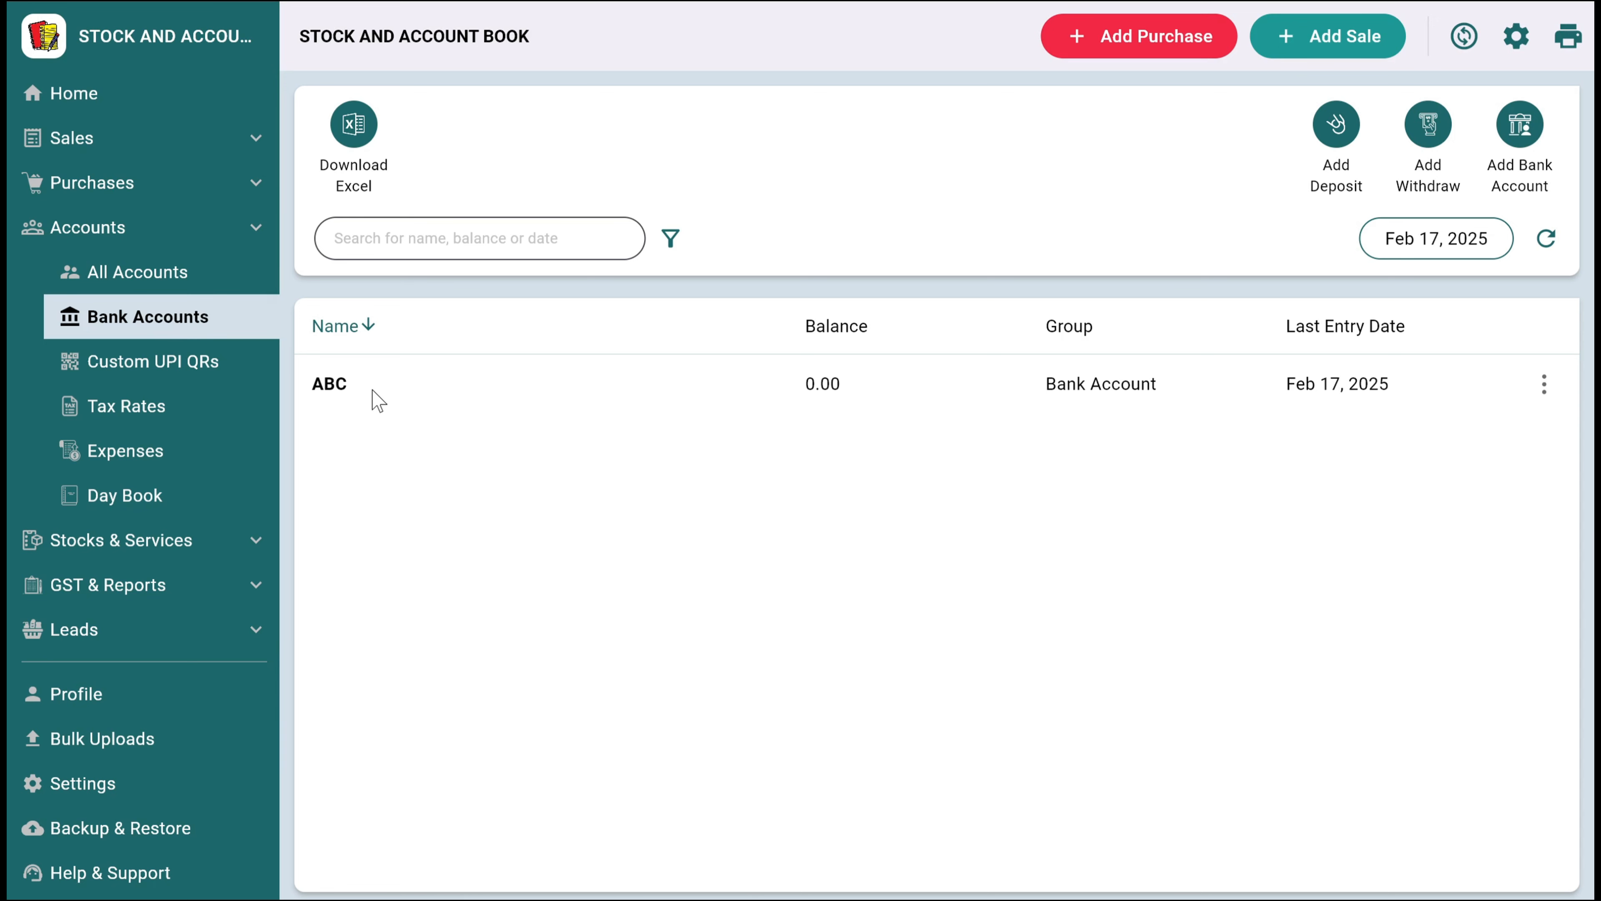
left_click(172, 365)
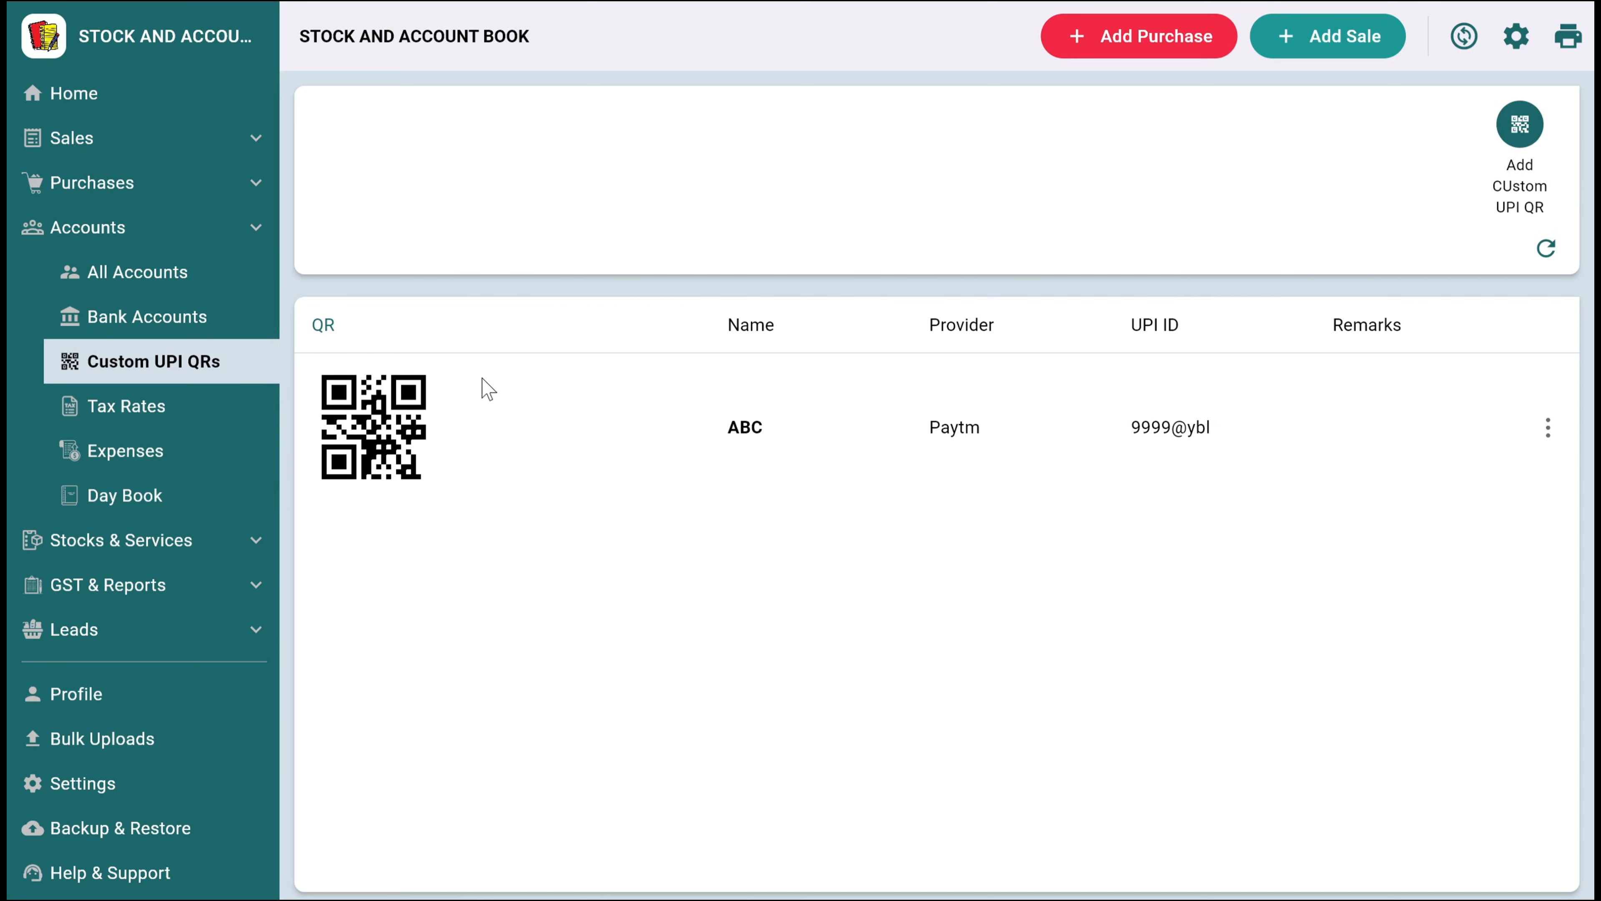
left_click(136, 416)
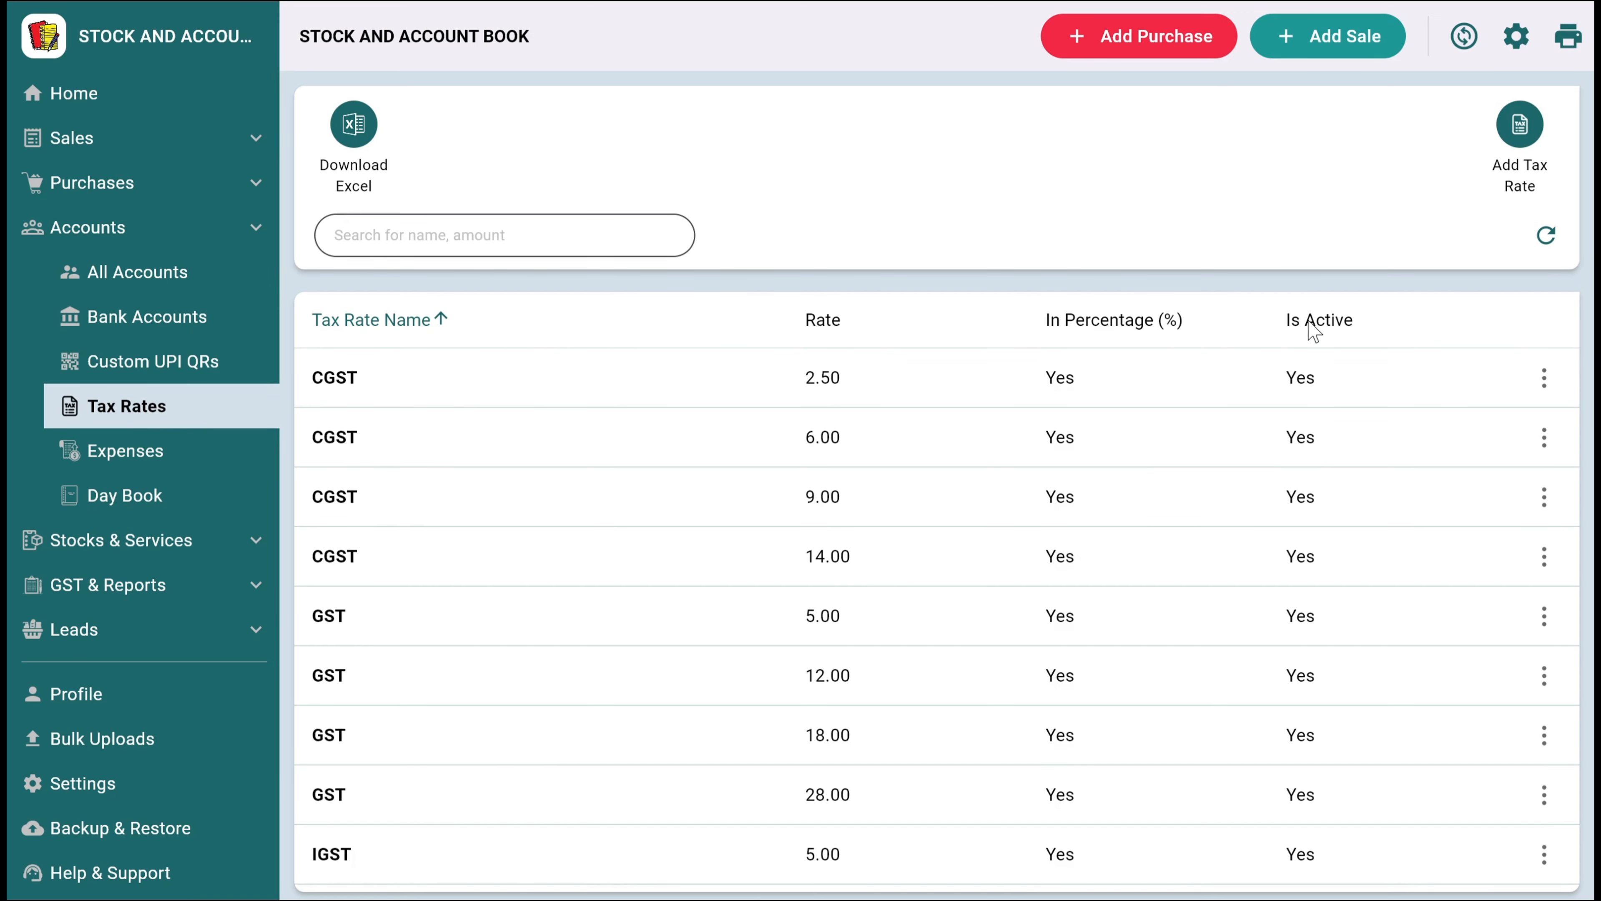
left_click(188, 454)
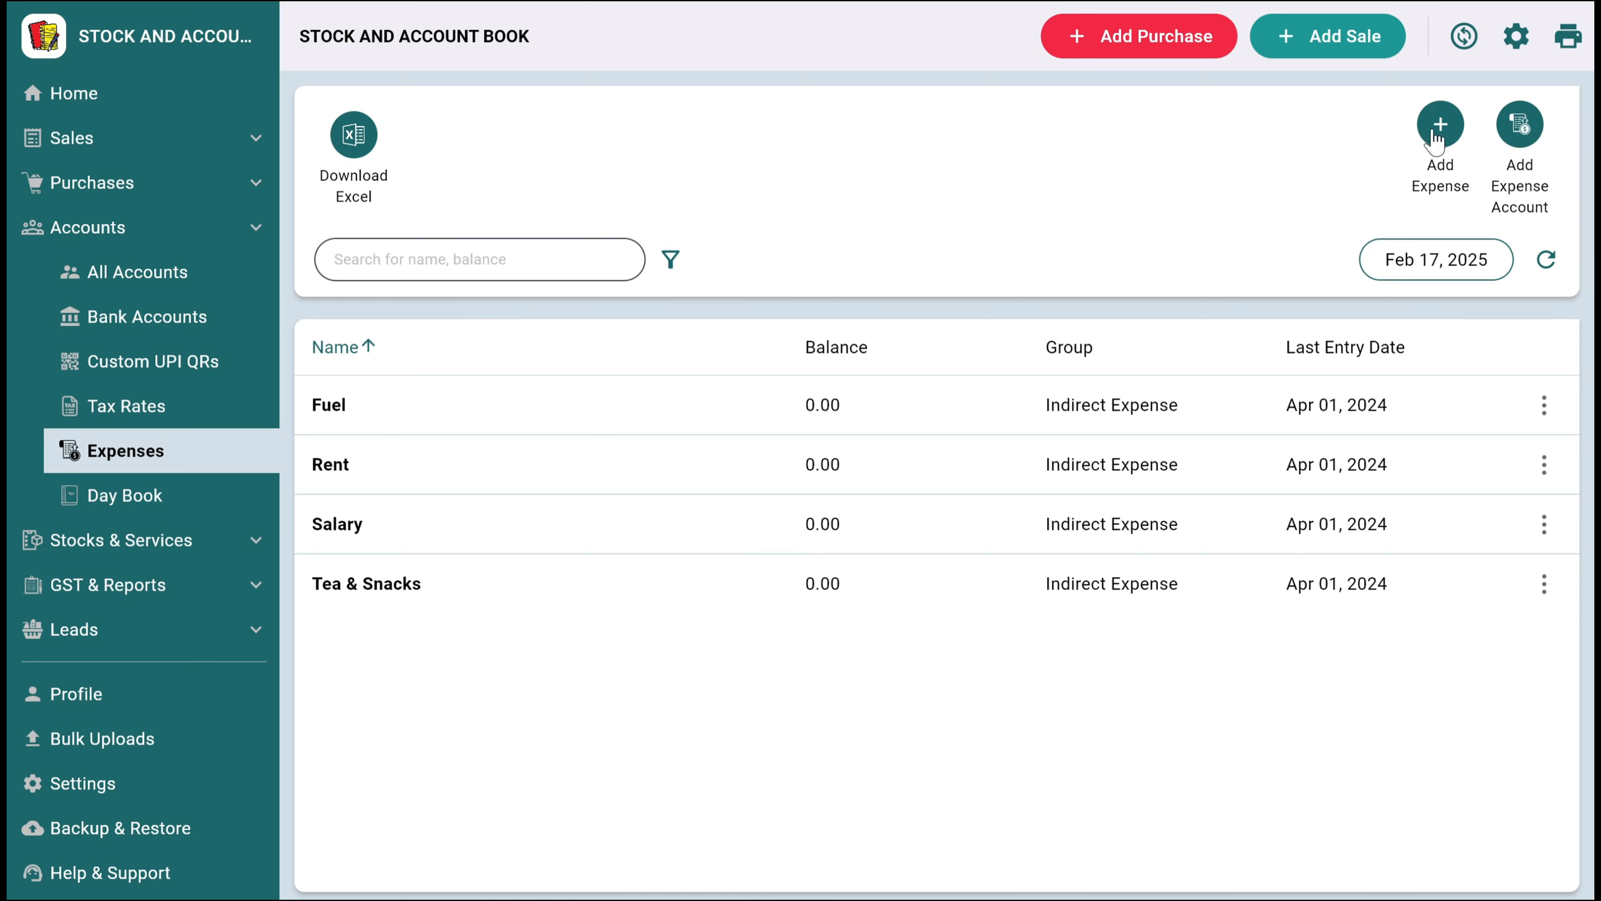
left_click(175, 506)
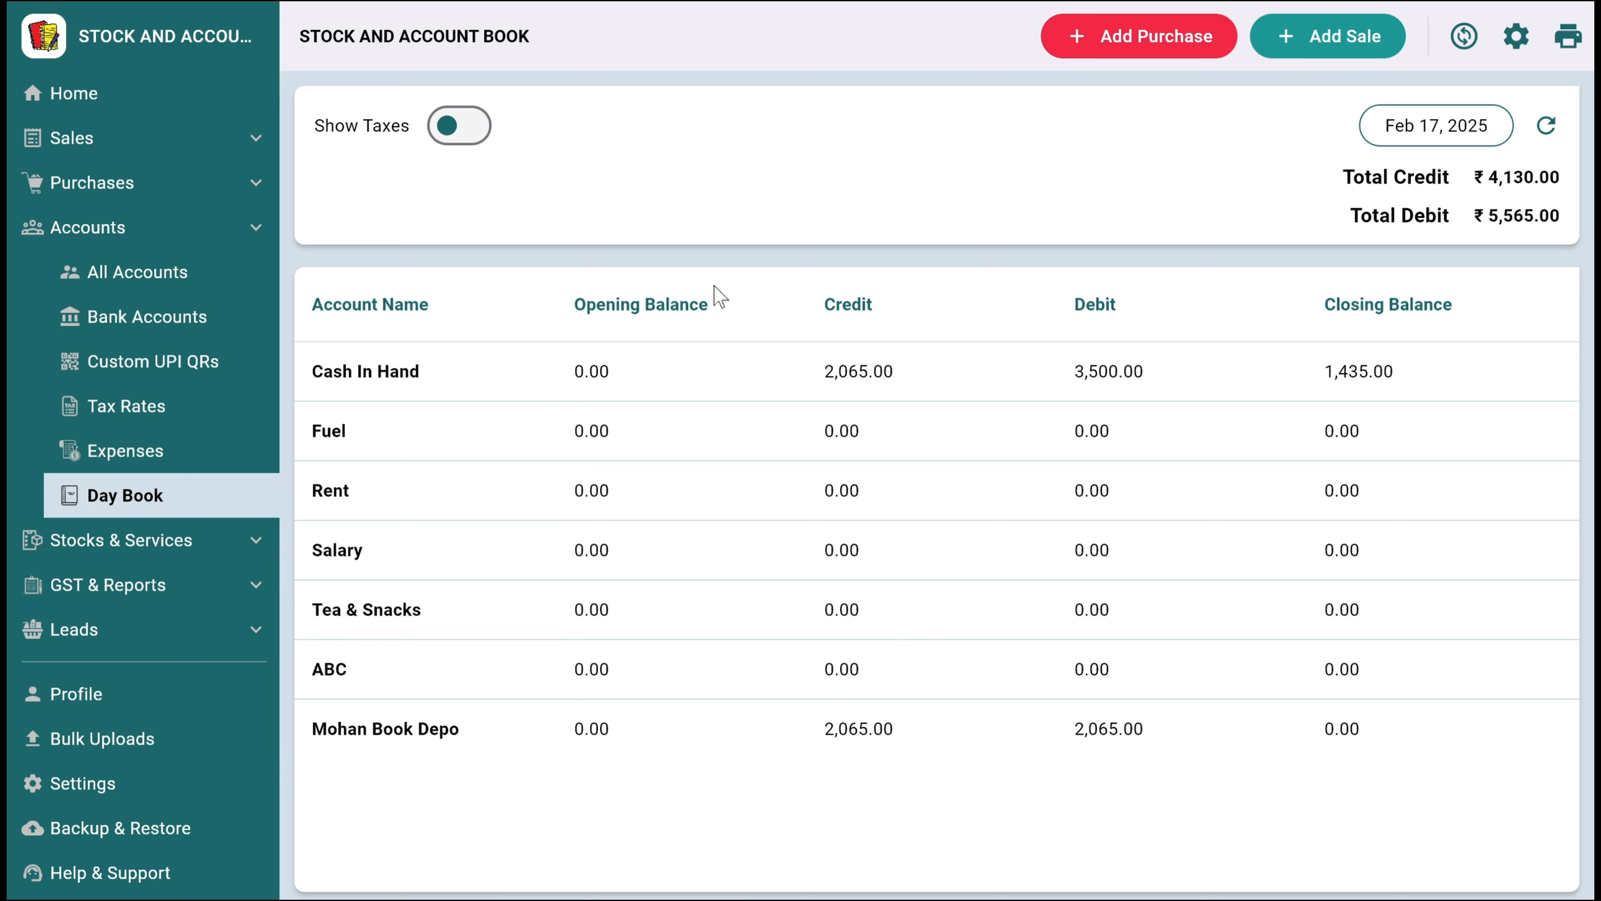
Review the stock movements of Science 10th class, and examine the invoice behind its sold entry
left_click(152, 537)
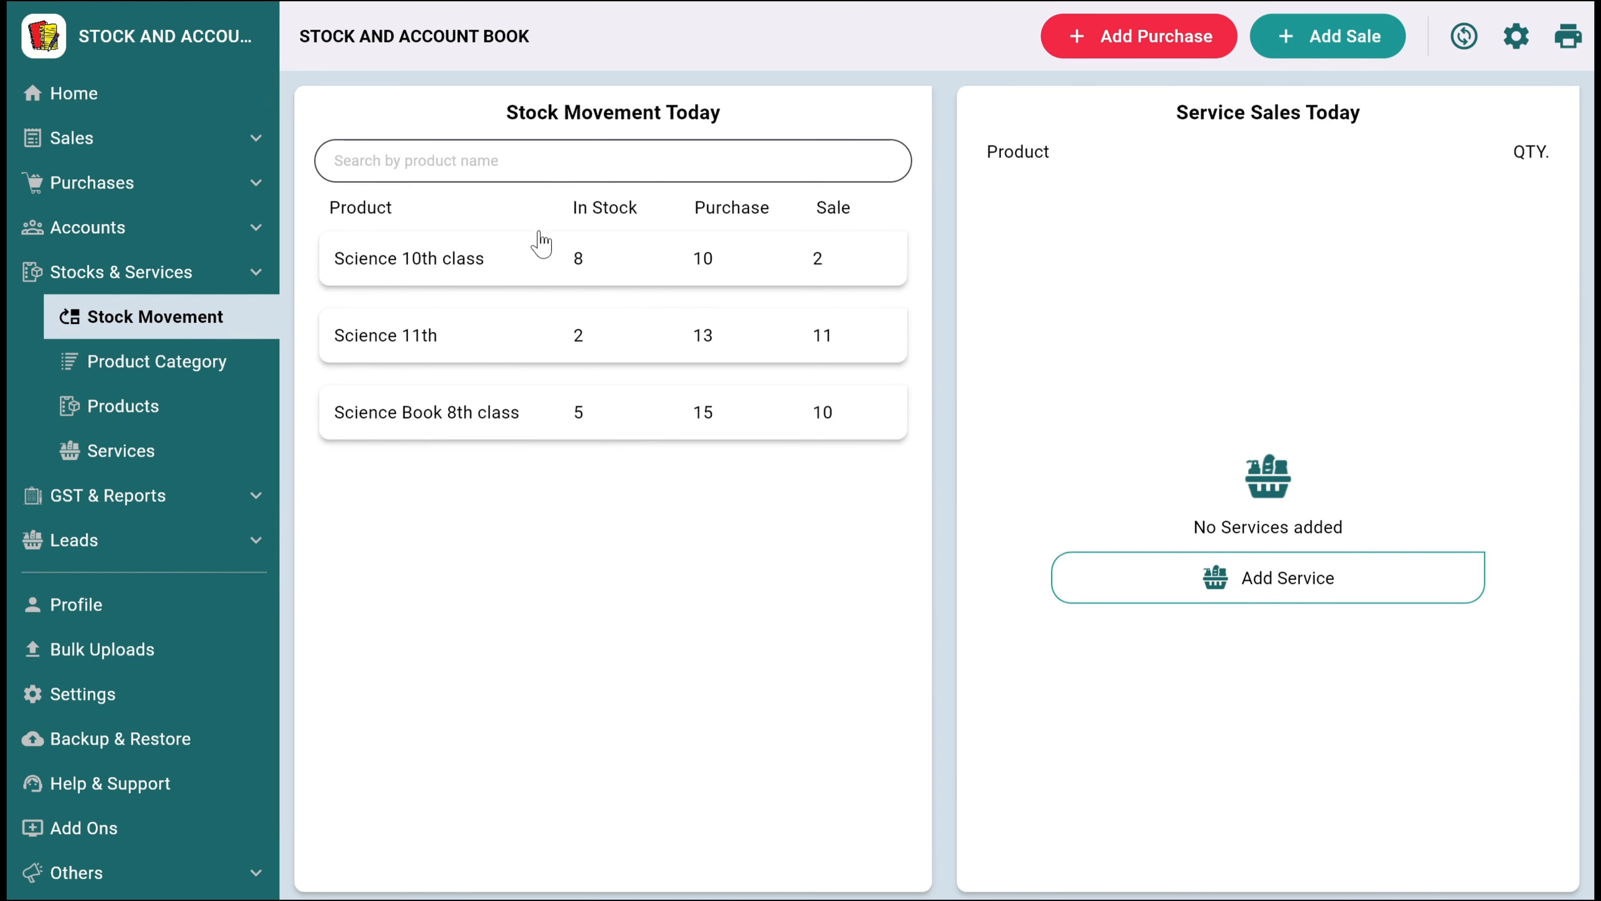
left_click(541, 245)
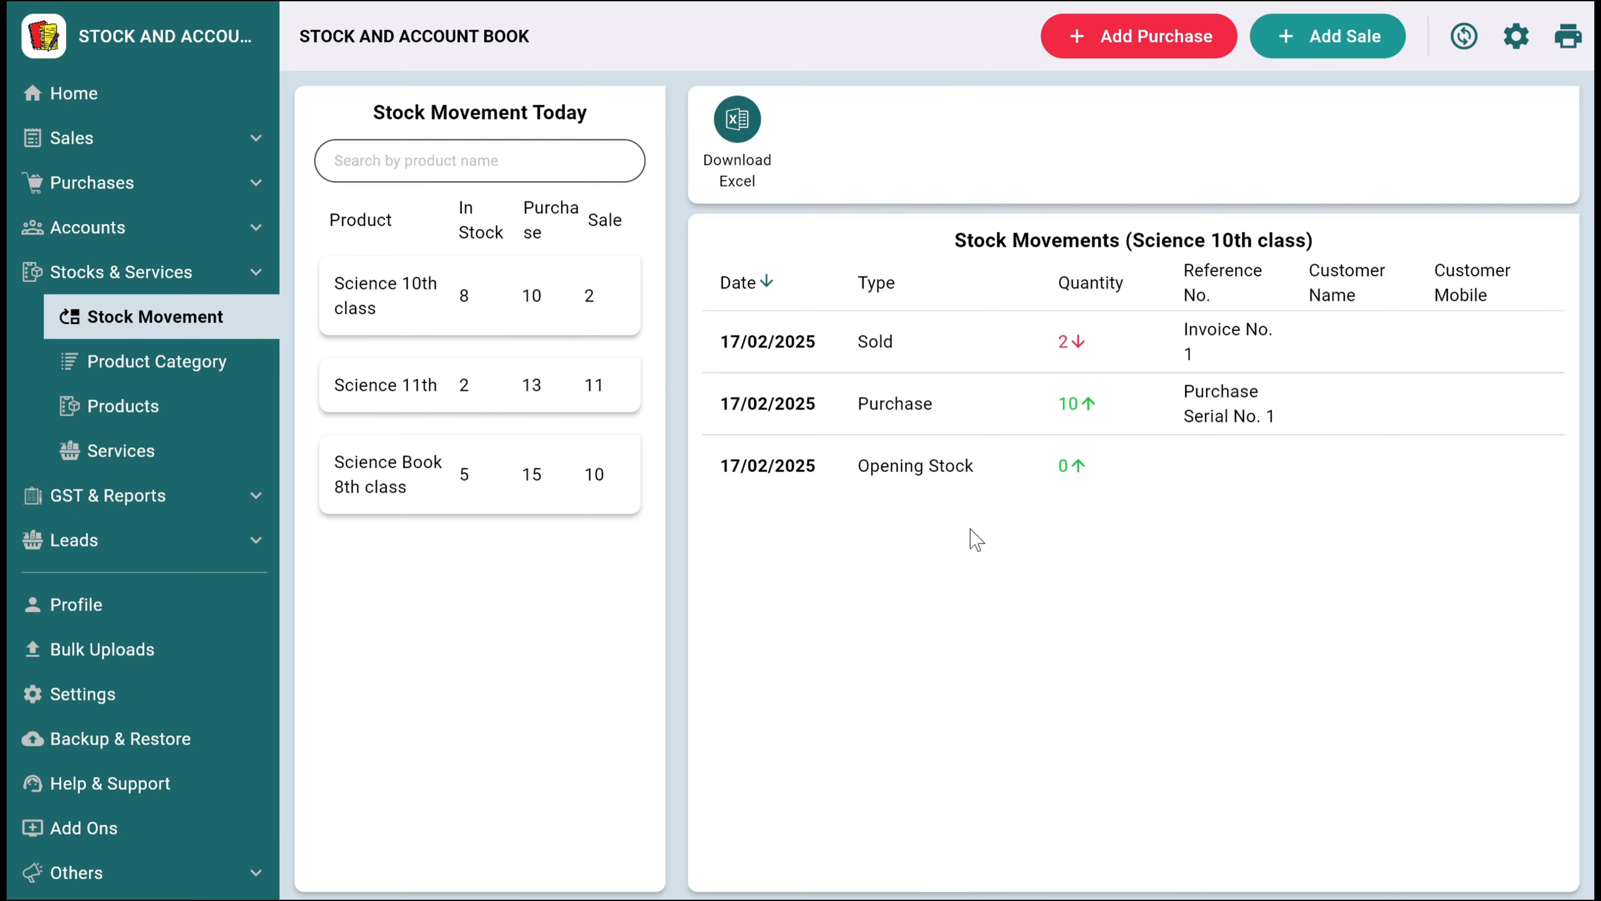
left_click(1182, 347)
scroll(1143, 537, "down", 2)
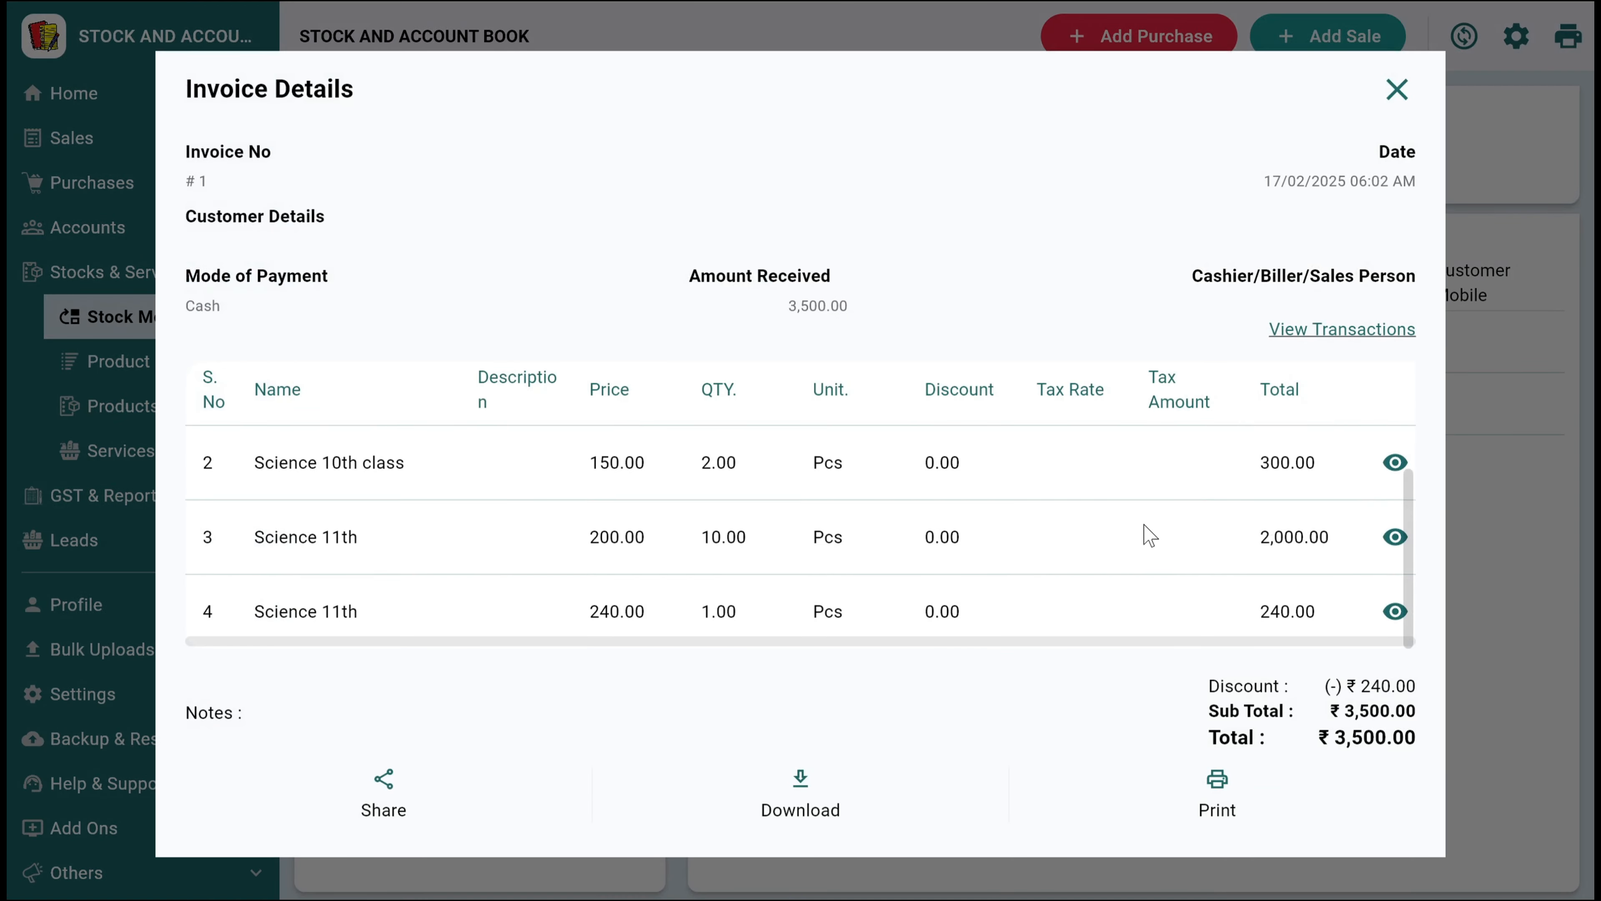
scroll(1143, 537, "up", 2)
left_click(1397, 90)
Look at the product categories and the products list, including the actions available for Science 10th class
left_click(205, 376)
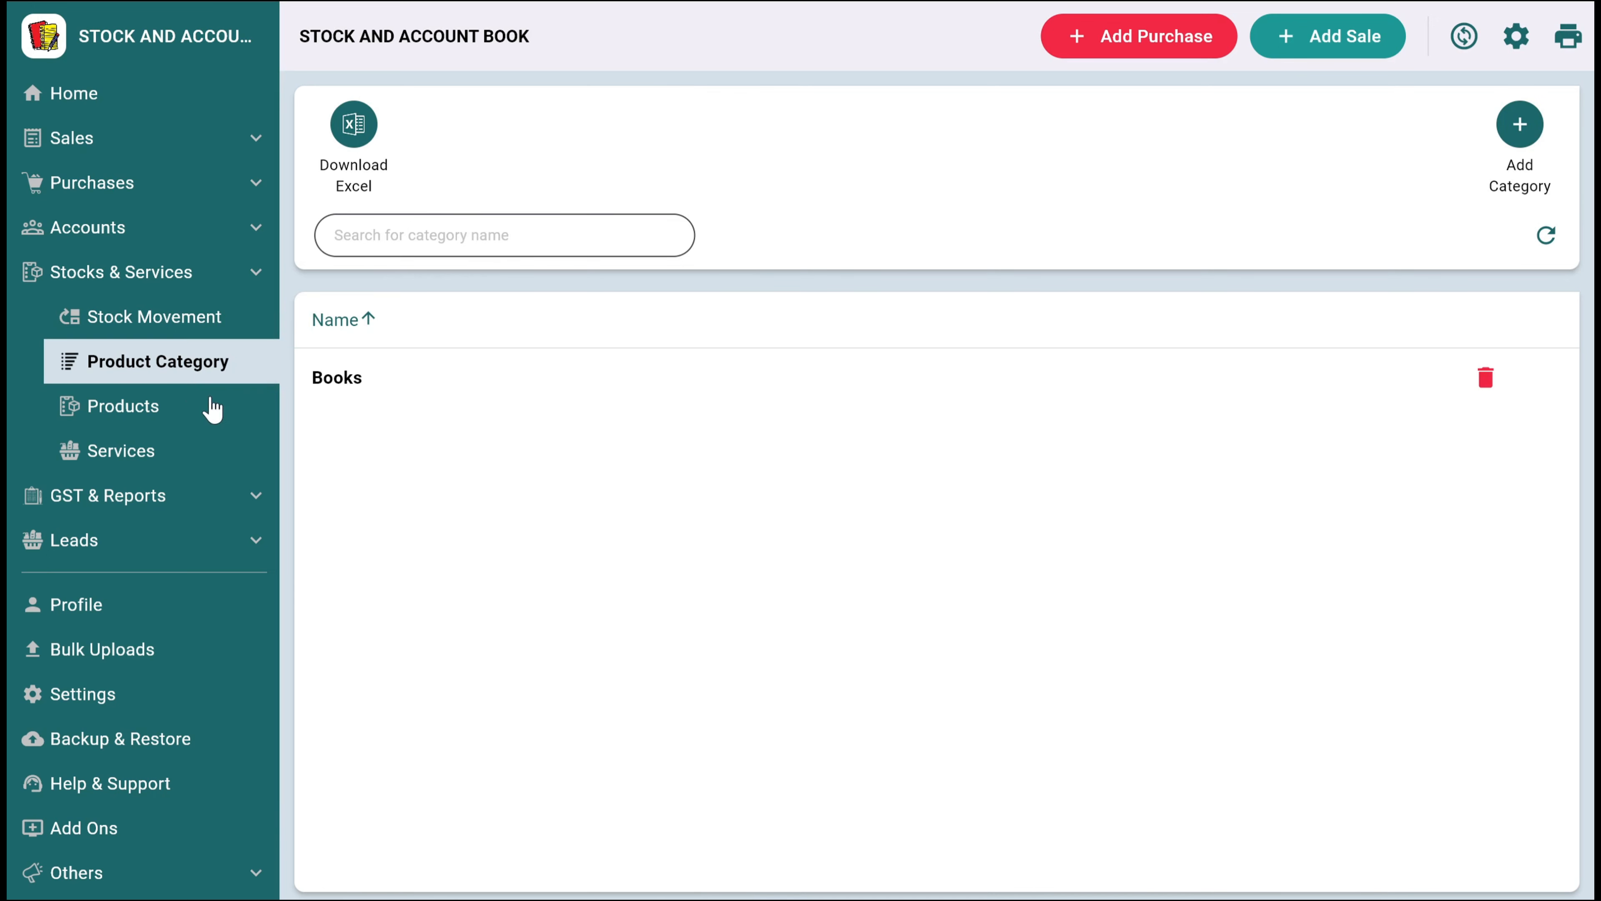
scroll(207, 433, "down", 1)
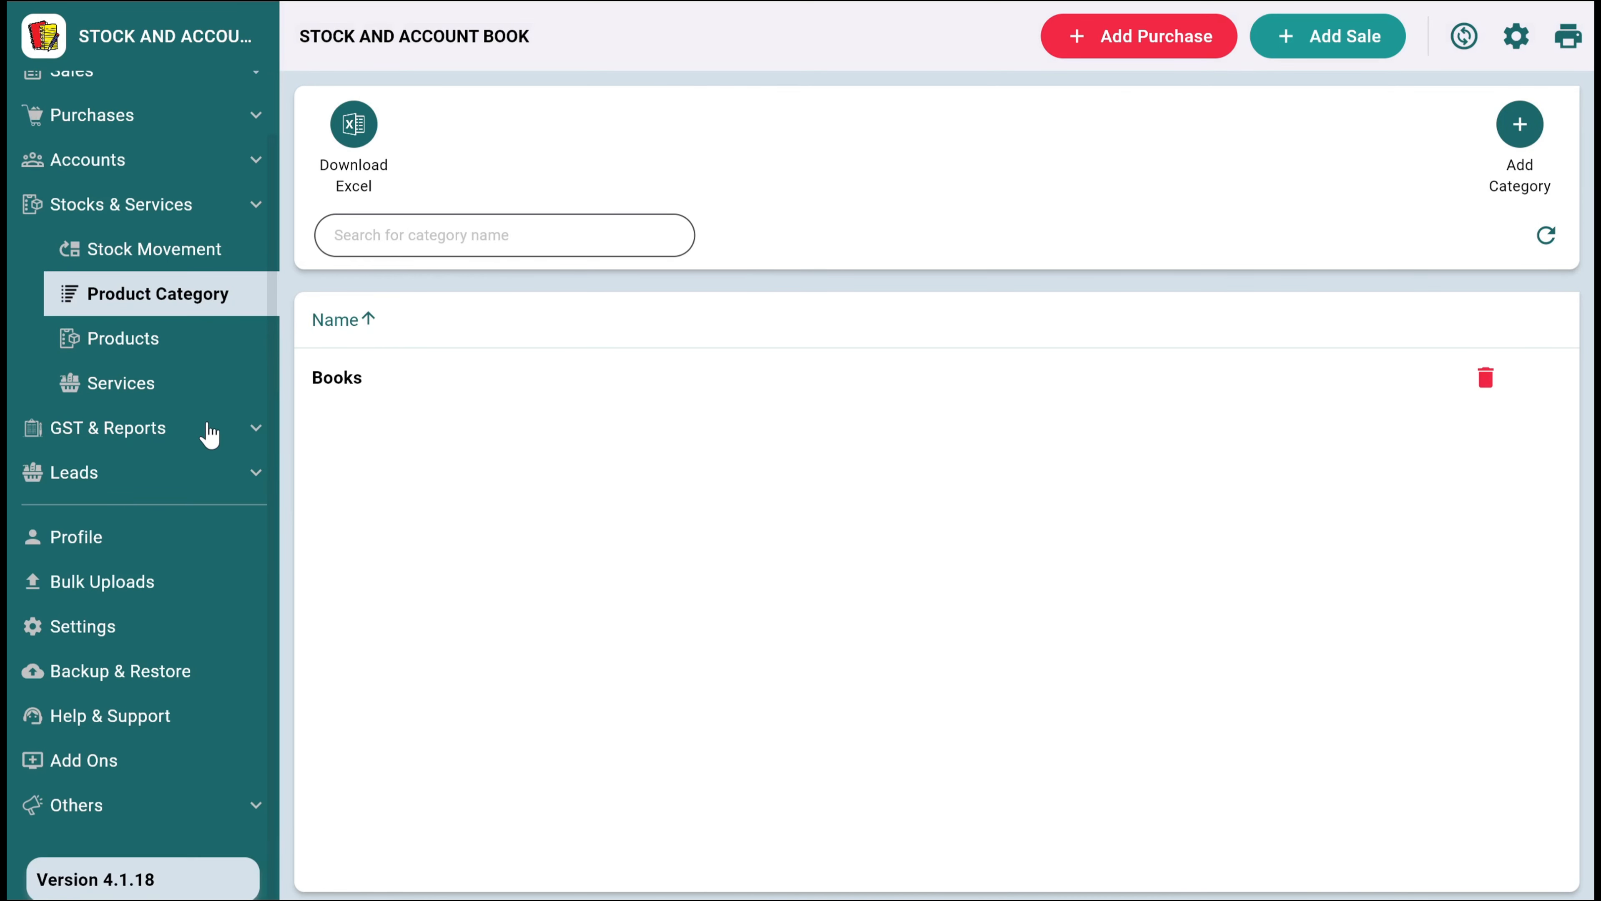
scroll(207, 433, "up", 1)
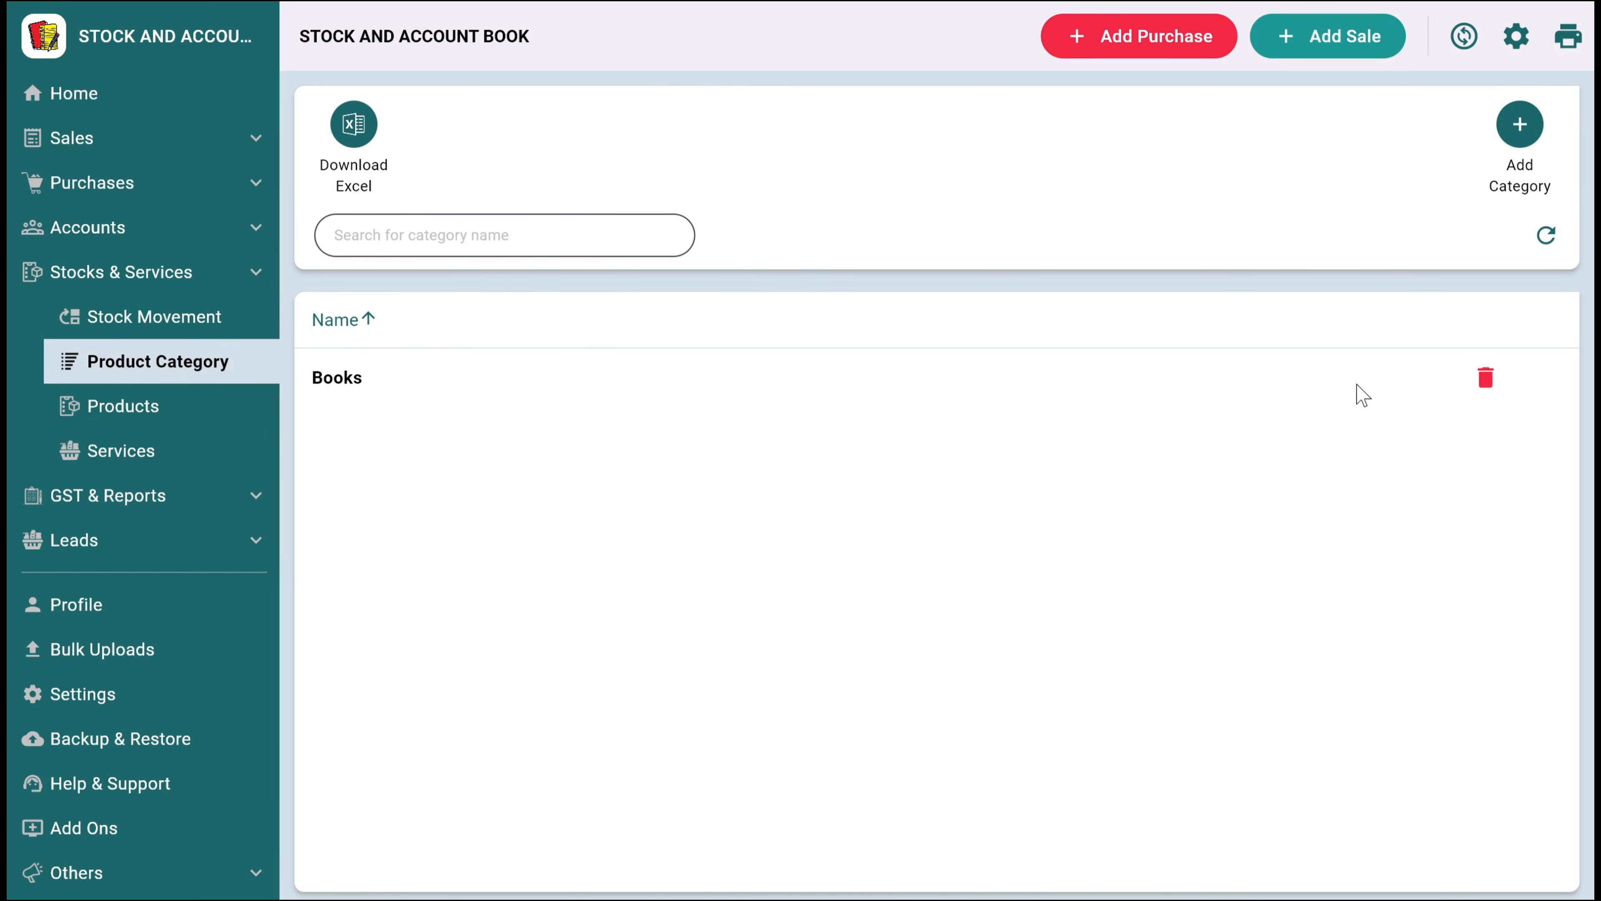
left_click(200, 419)
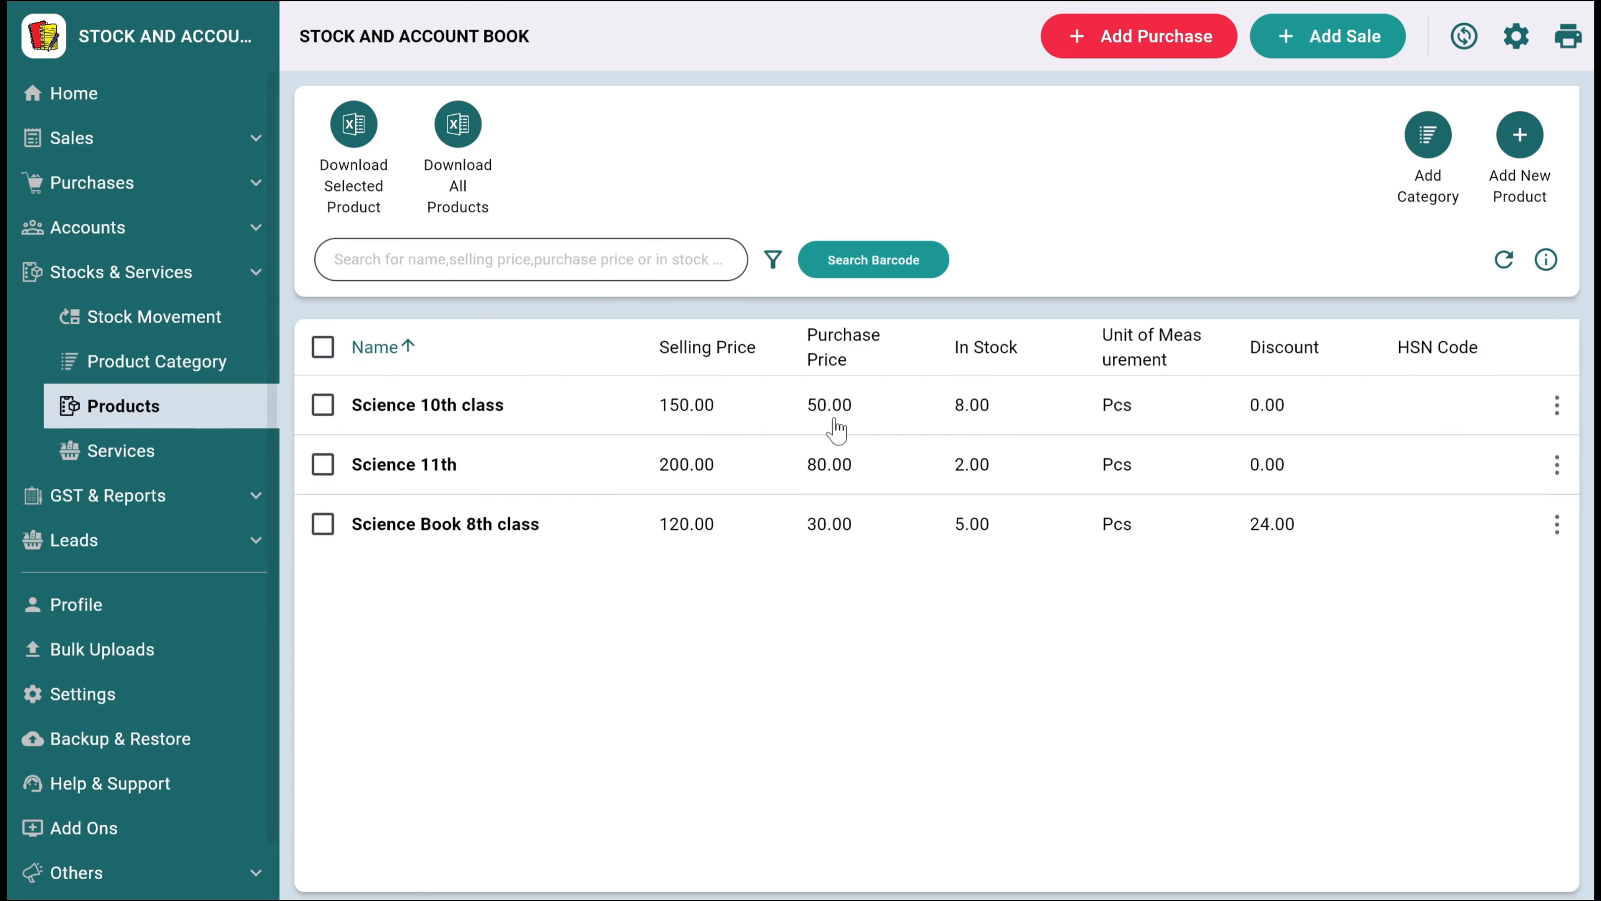
left_click(1556, 406)
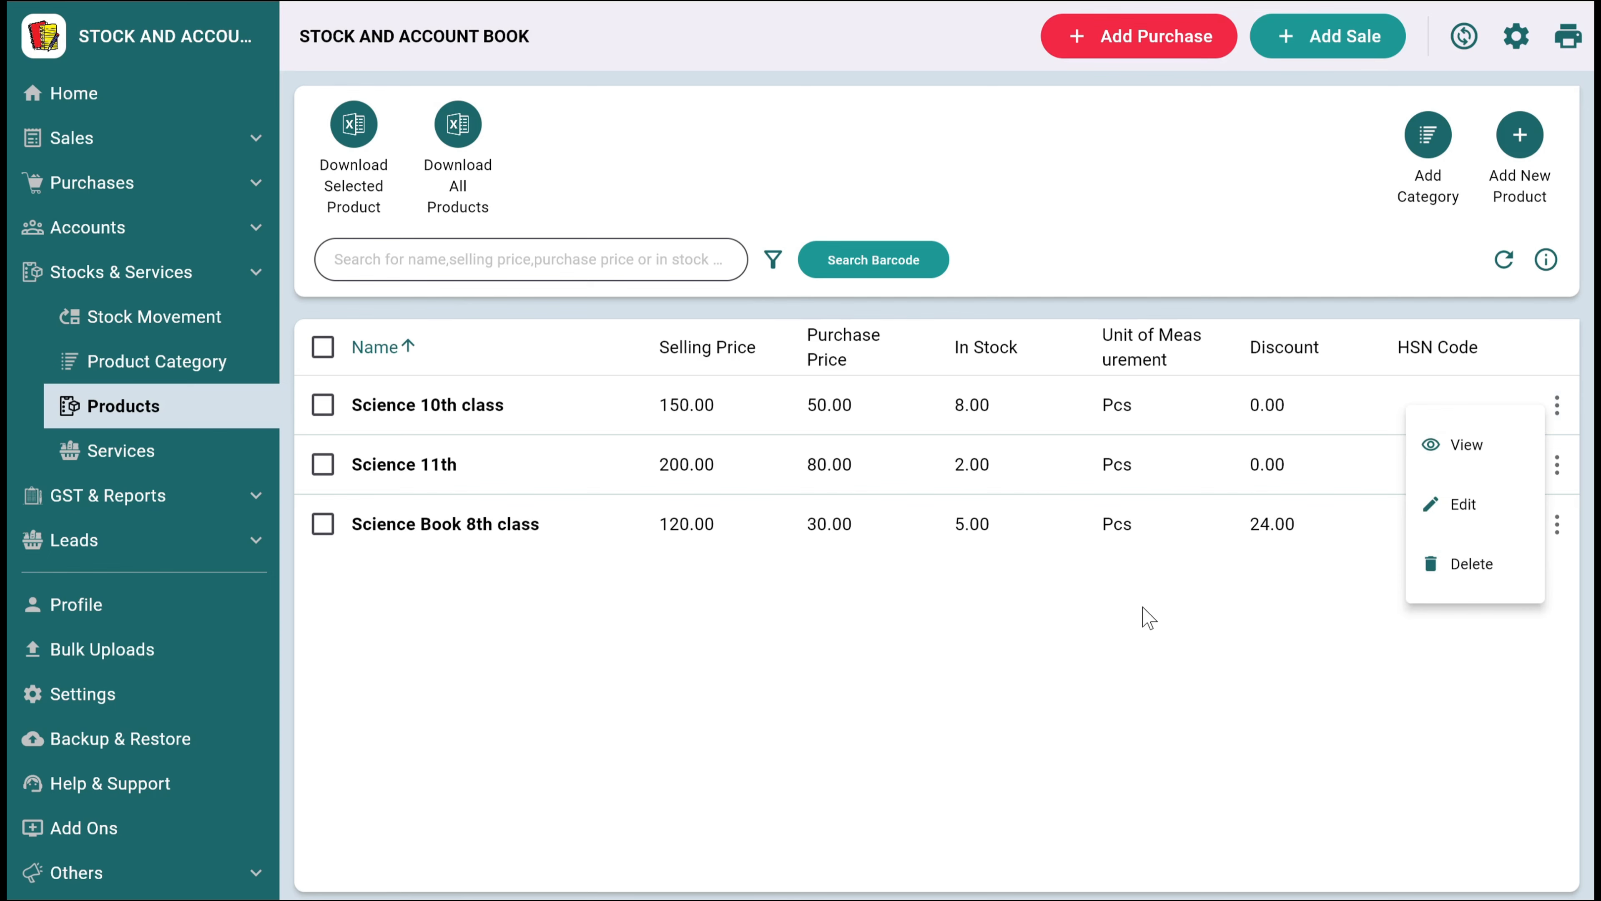
left_click(964, 339)
Search the products by barcode 400012, check its details, and close the search
left_click(863, 257)
left_click(715, 423)
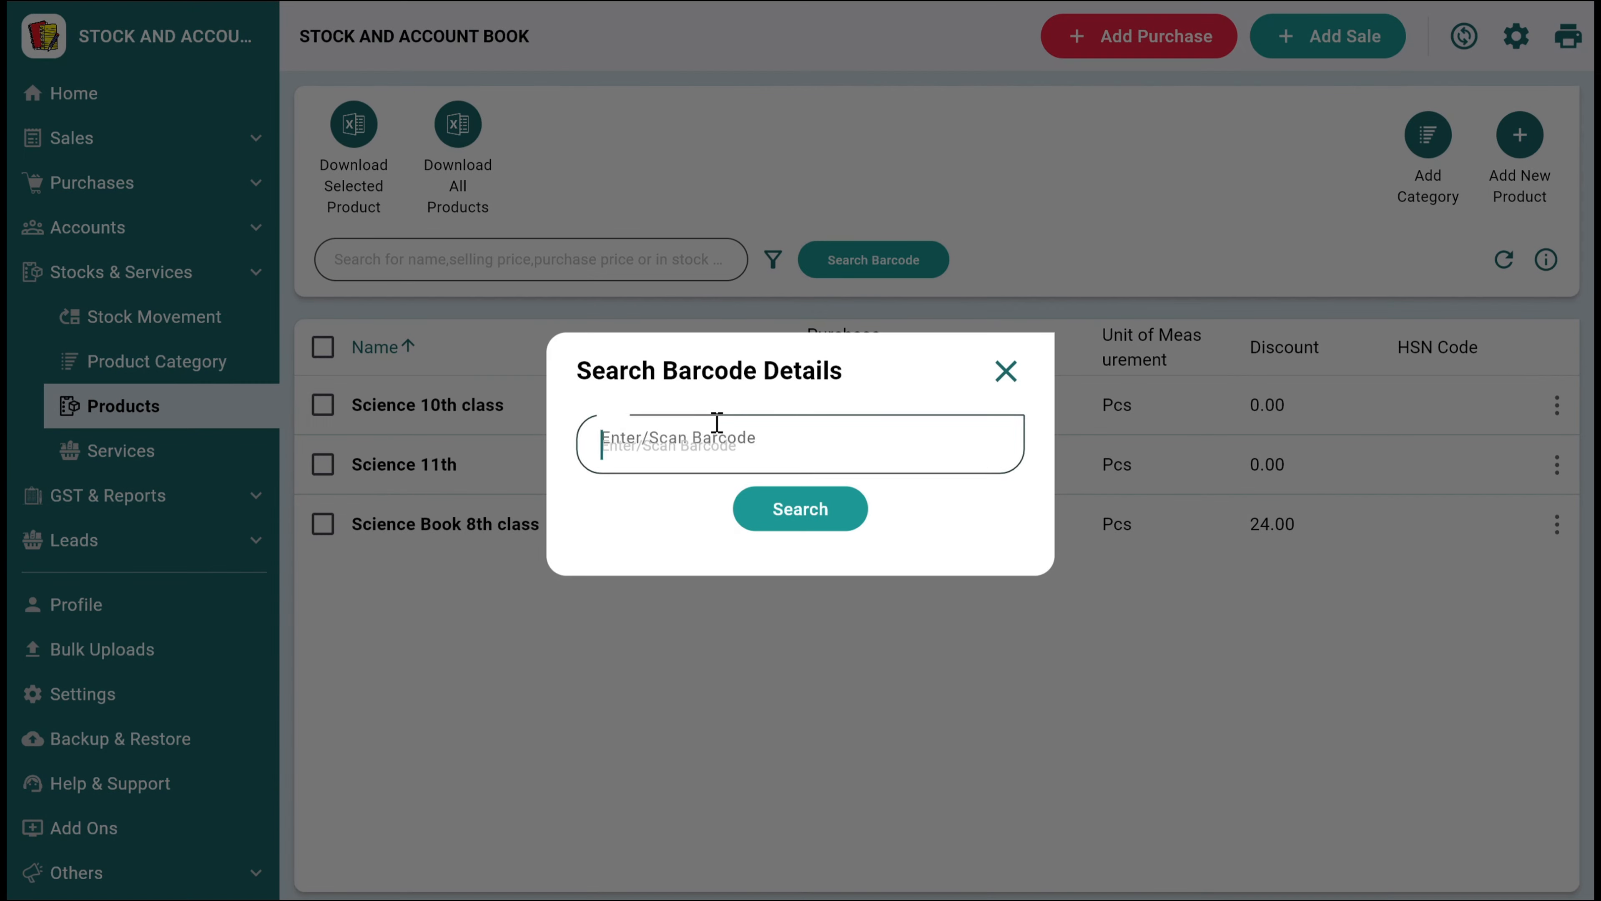
type("4000")
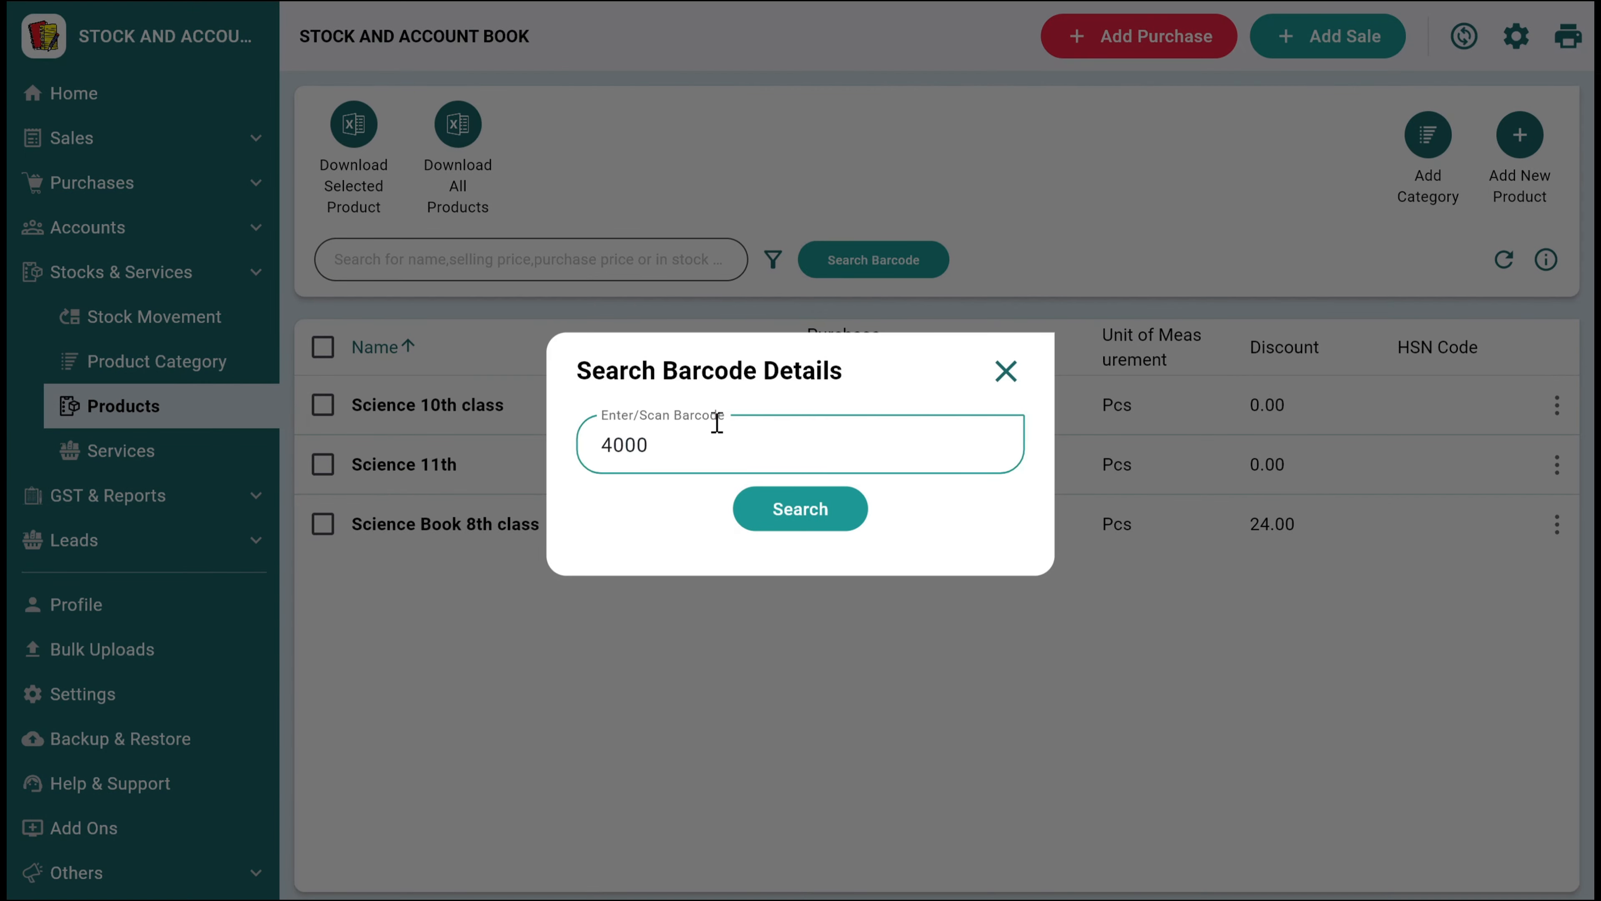
type("12")
left_click(760, 512)
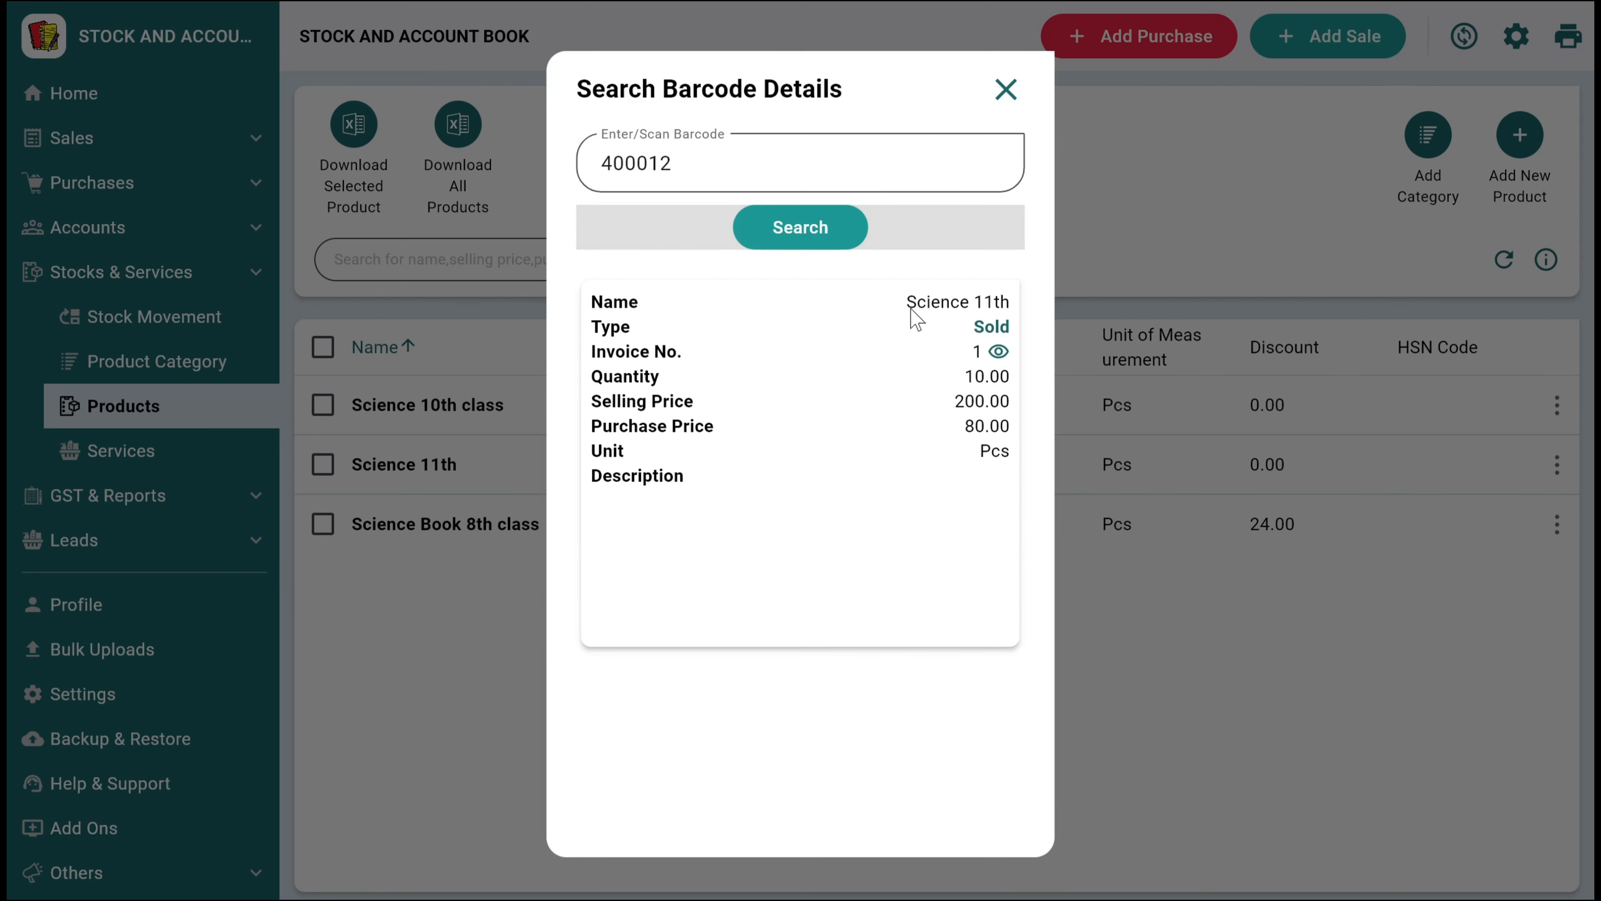
left_click(1007, 89)
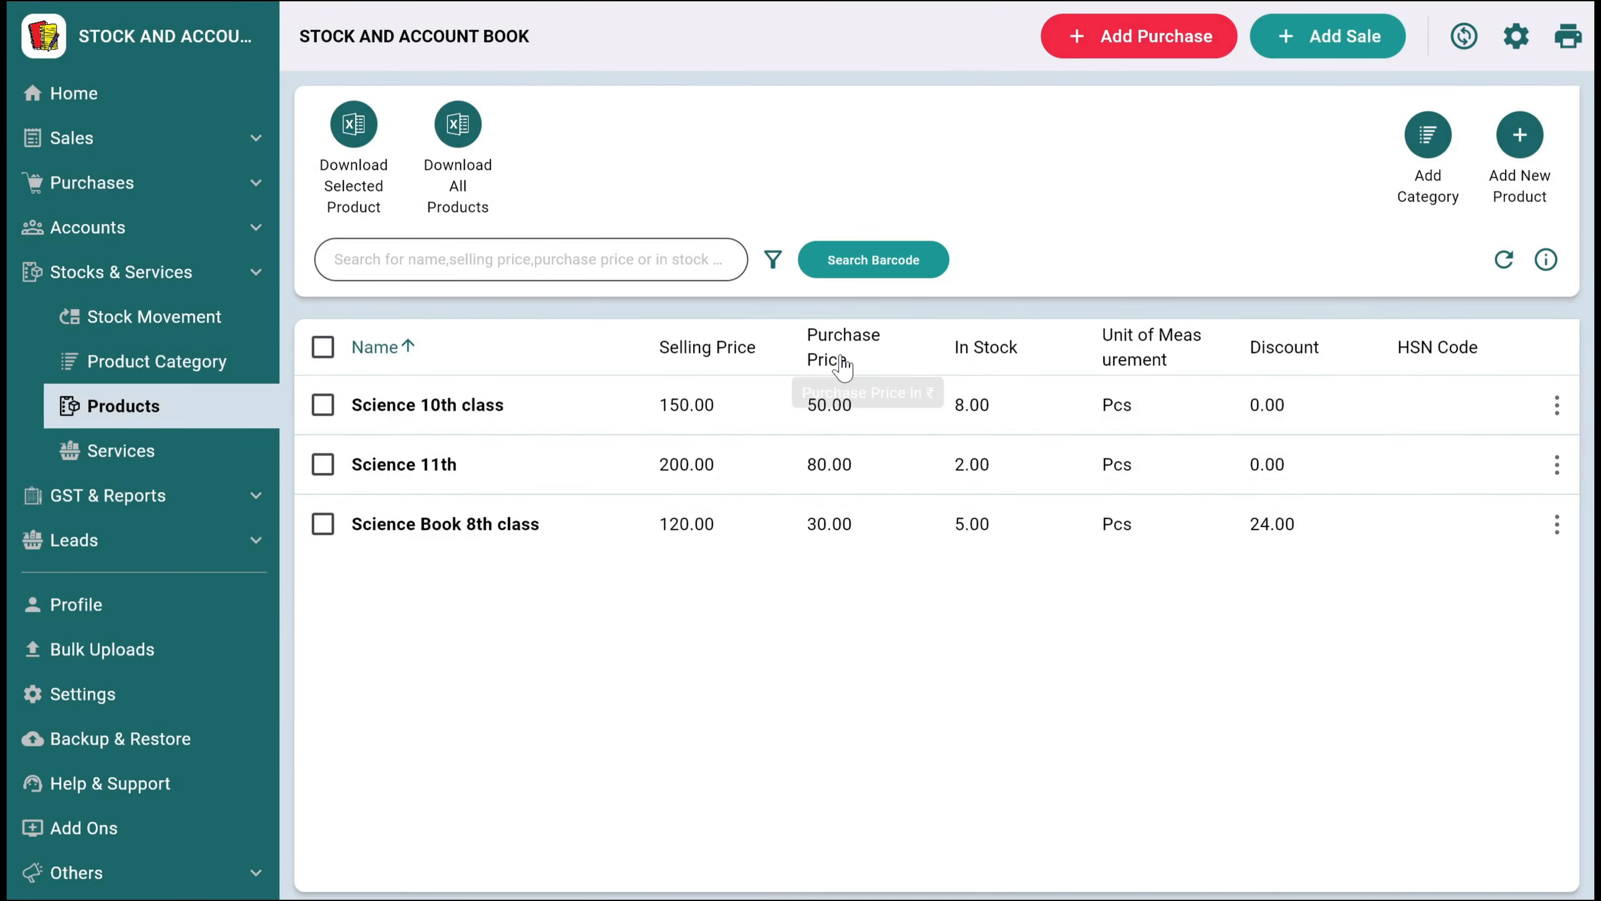
Look at the services list and the available reports, including the Sales Wise Profit & Loss report
left_click(216, 446)
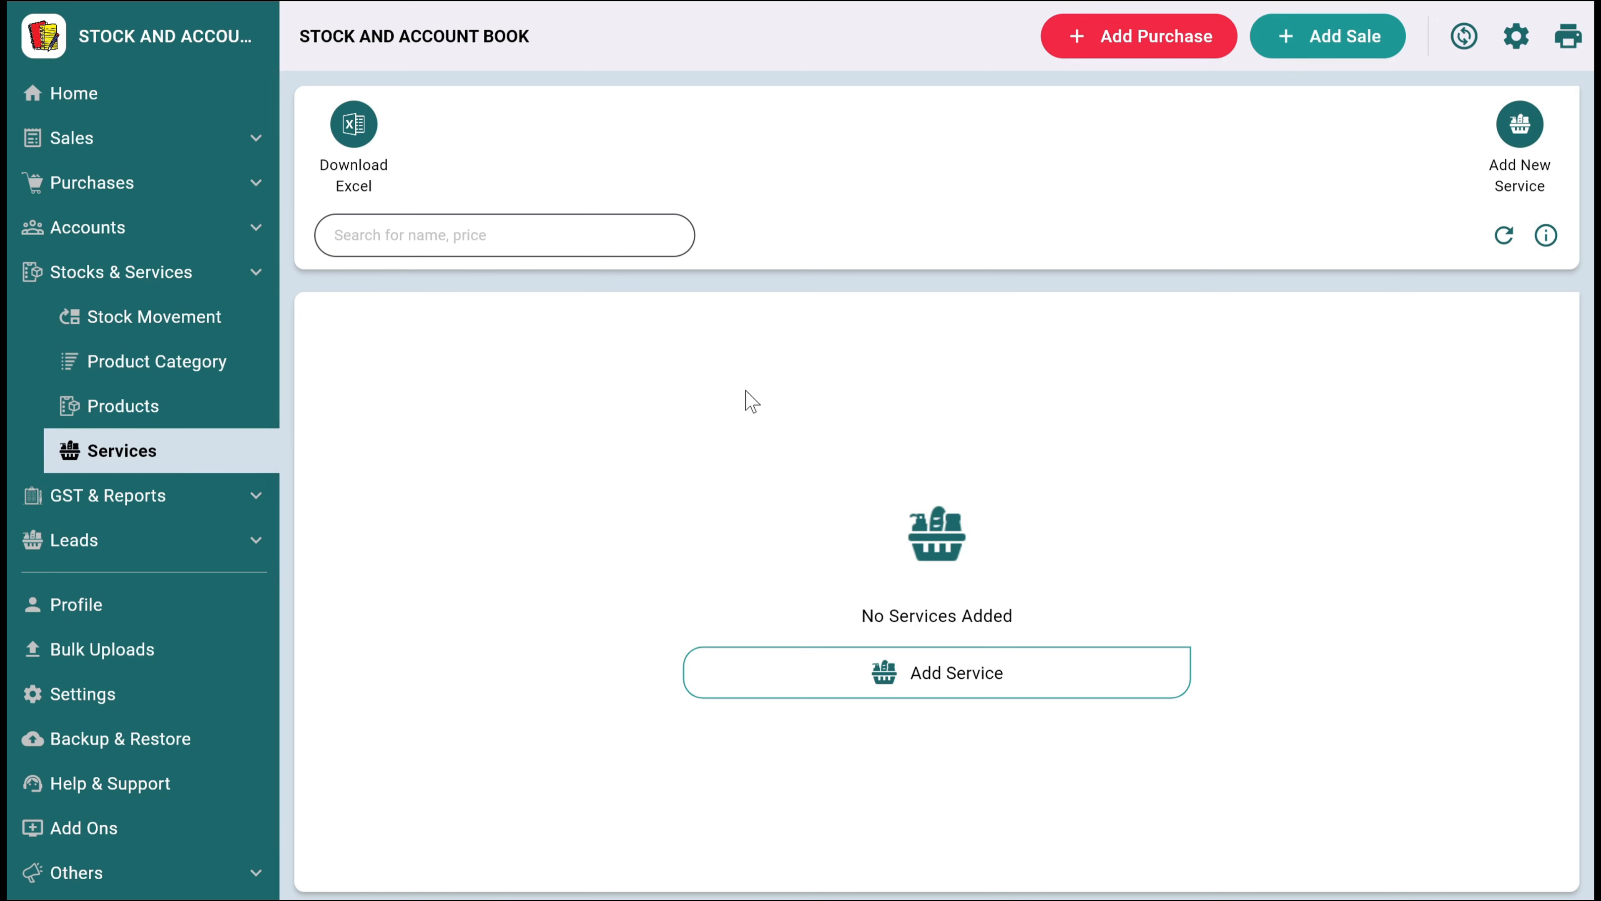
left_click(151, 497)
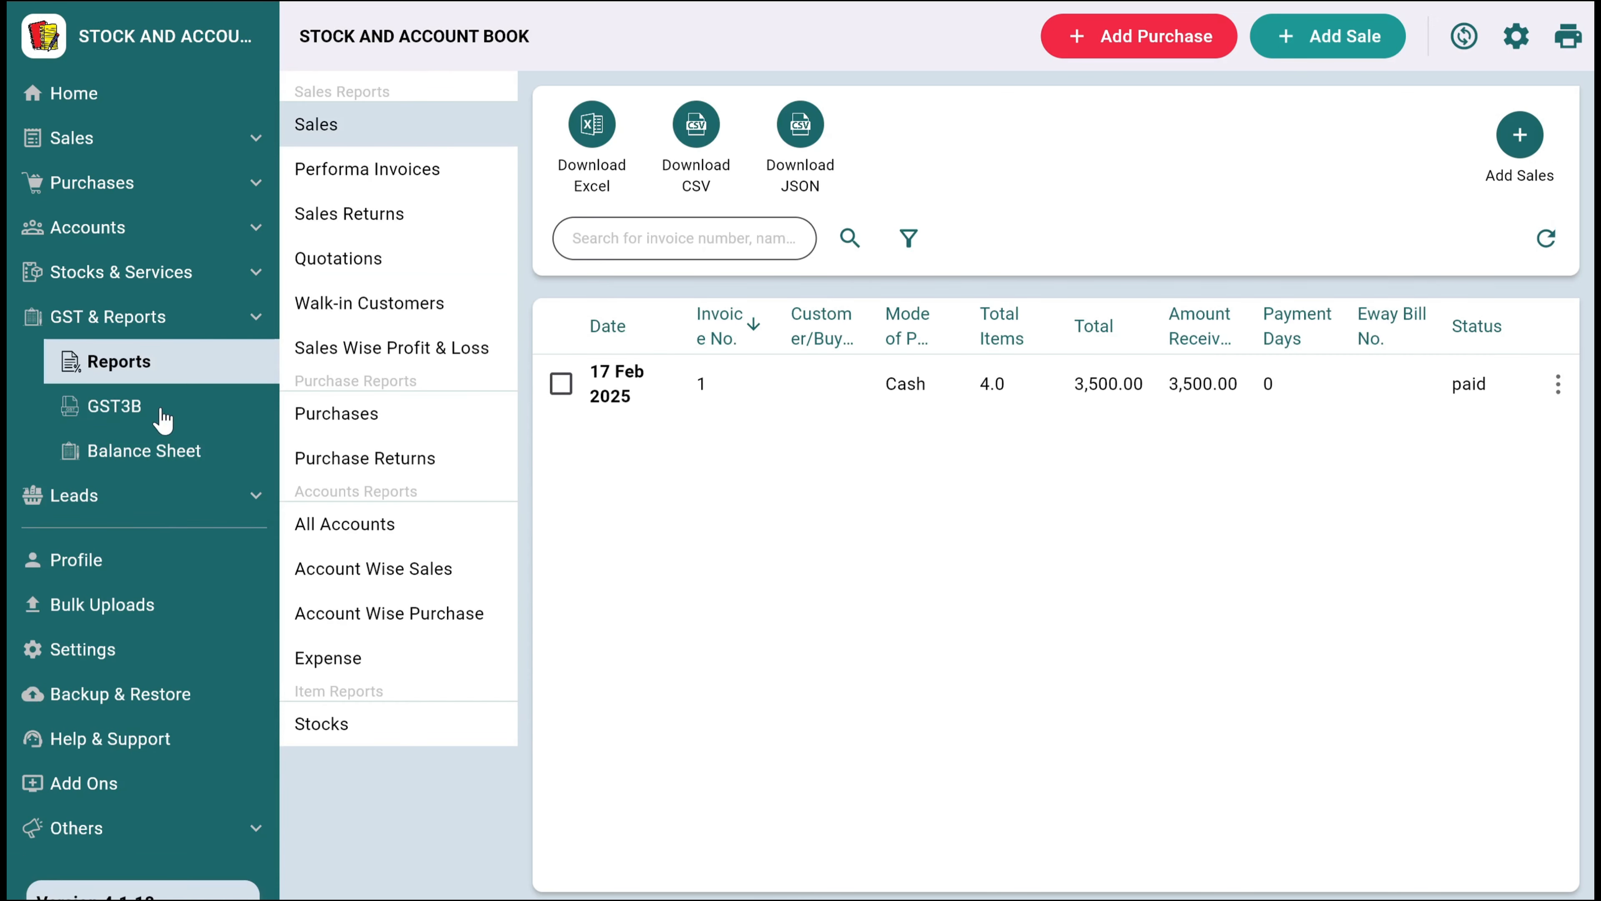
left_click(408, 350)
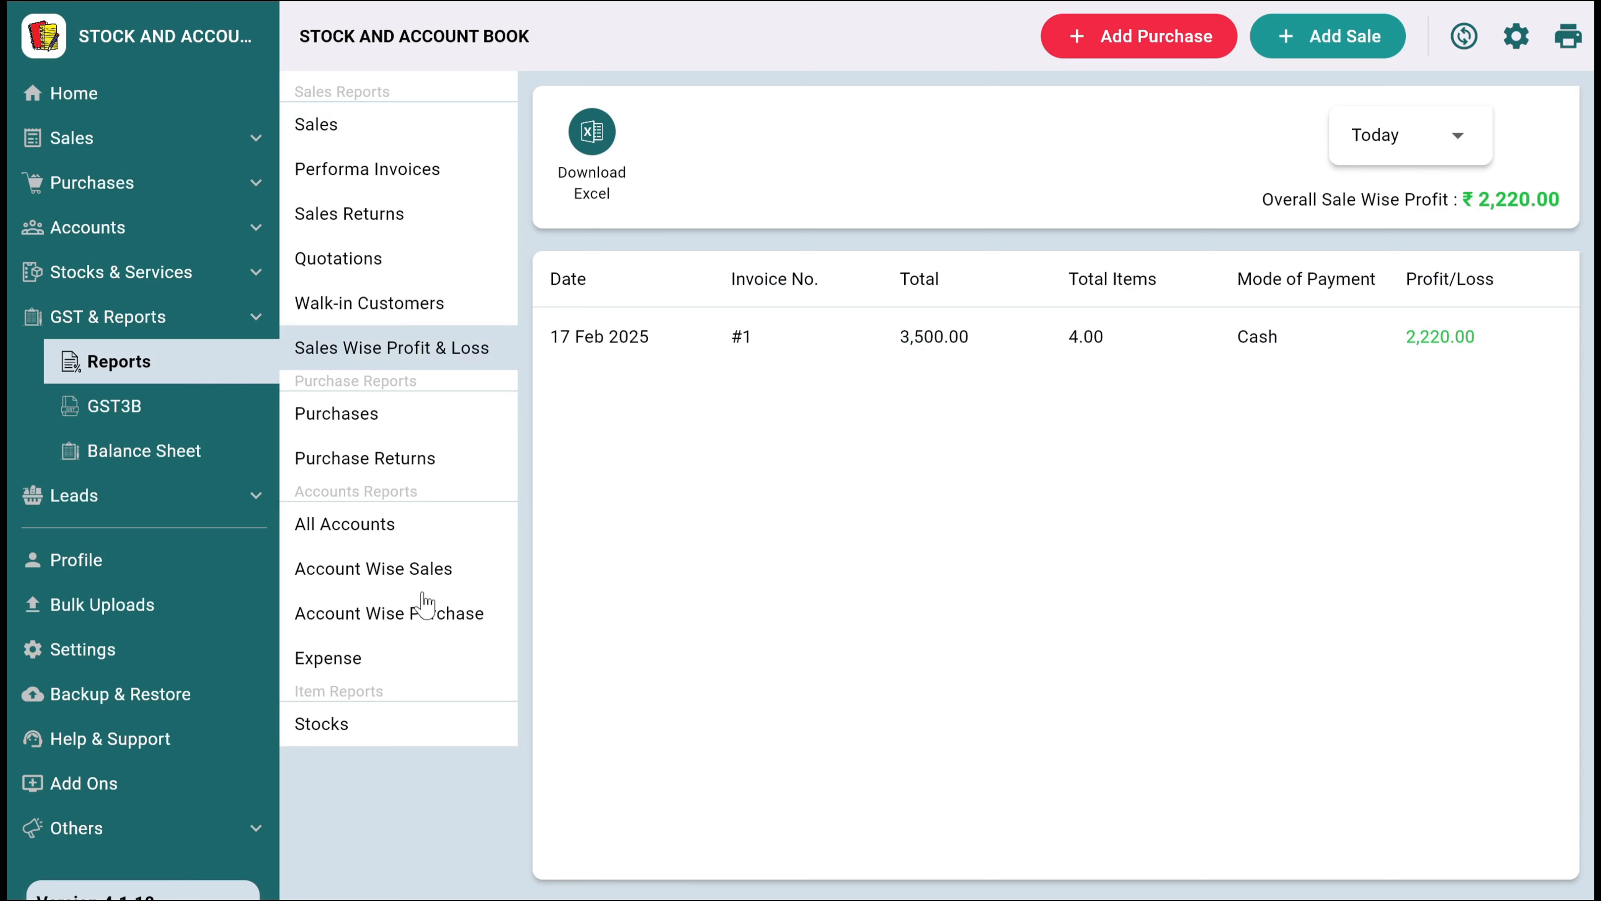
Review the profit and loss account and the balance sheet for this finance year
left_click(113, 458)
scroll(732, 410, "down", 5)
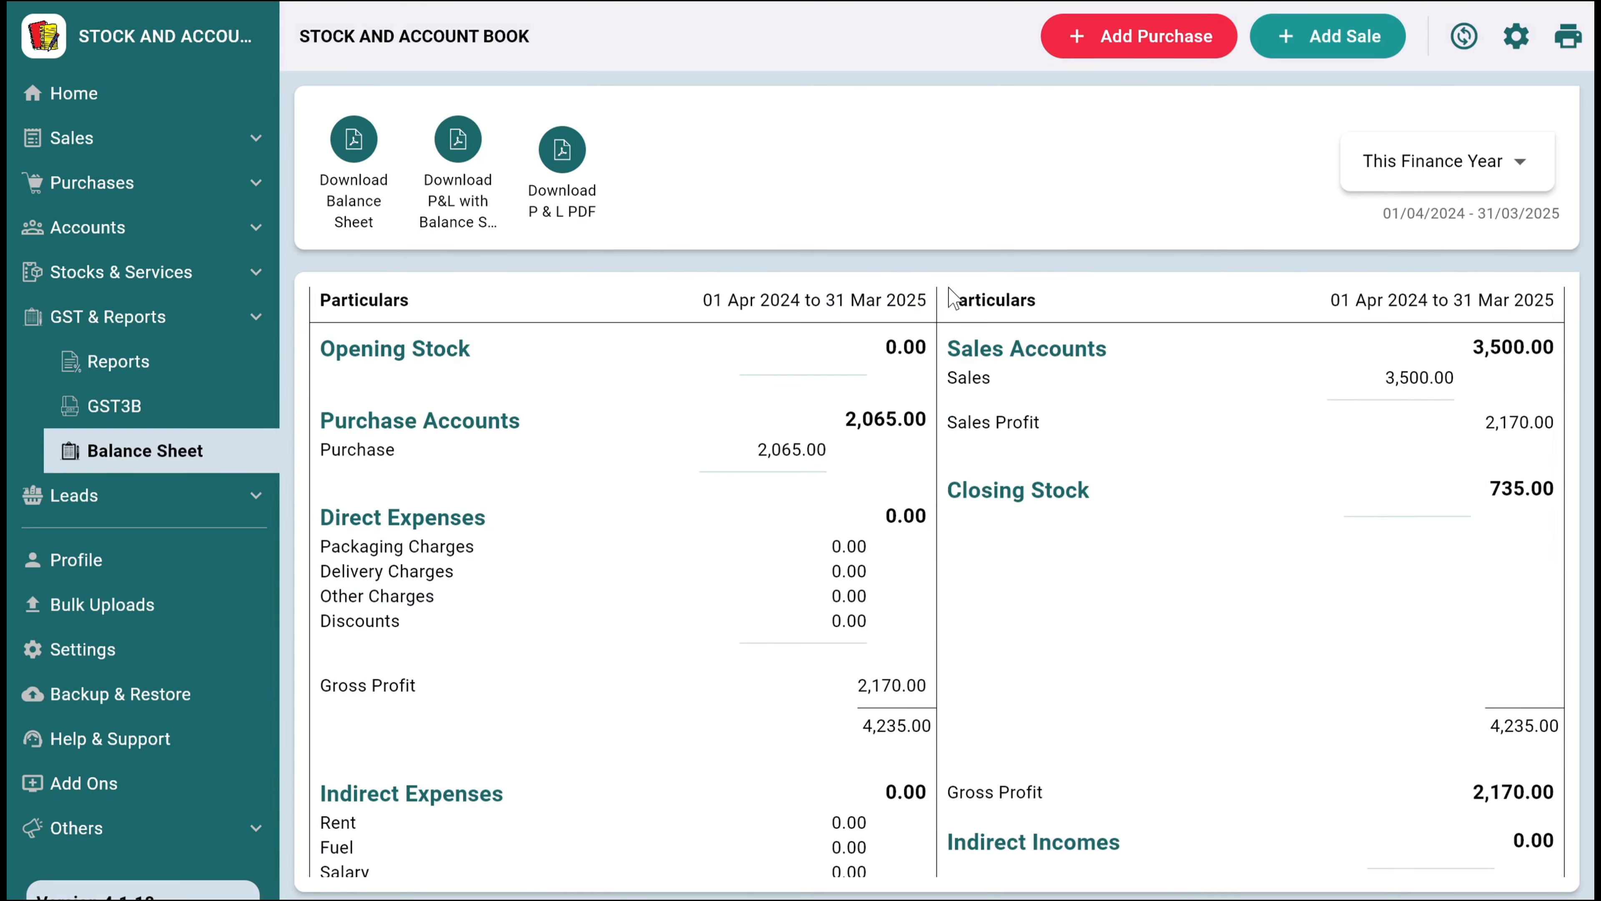
scroll(918, 521, "down", 6)
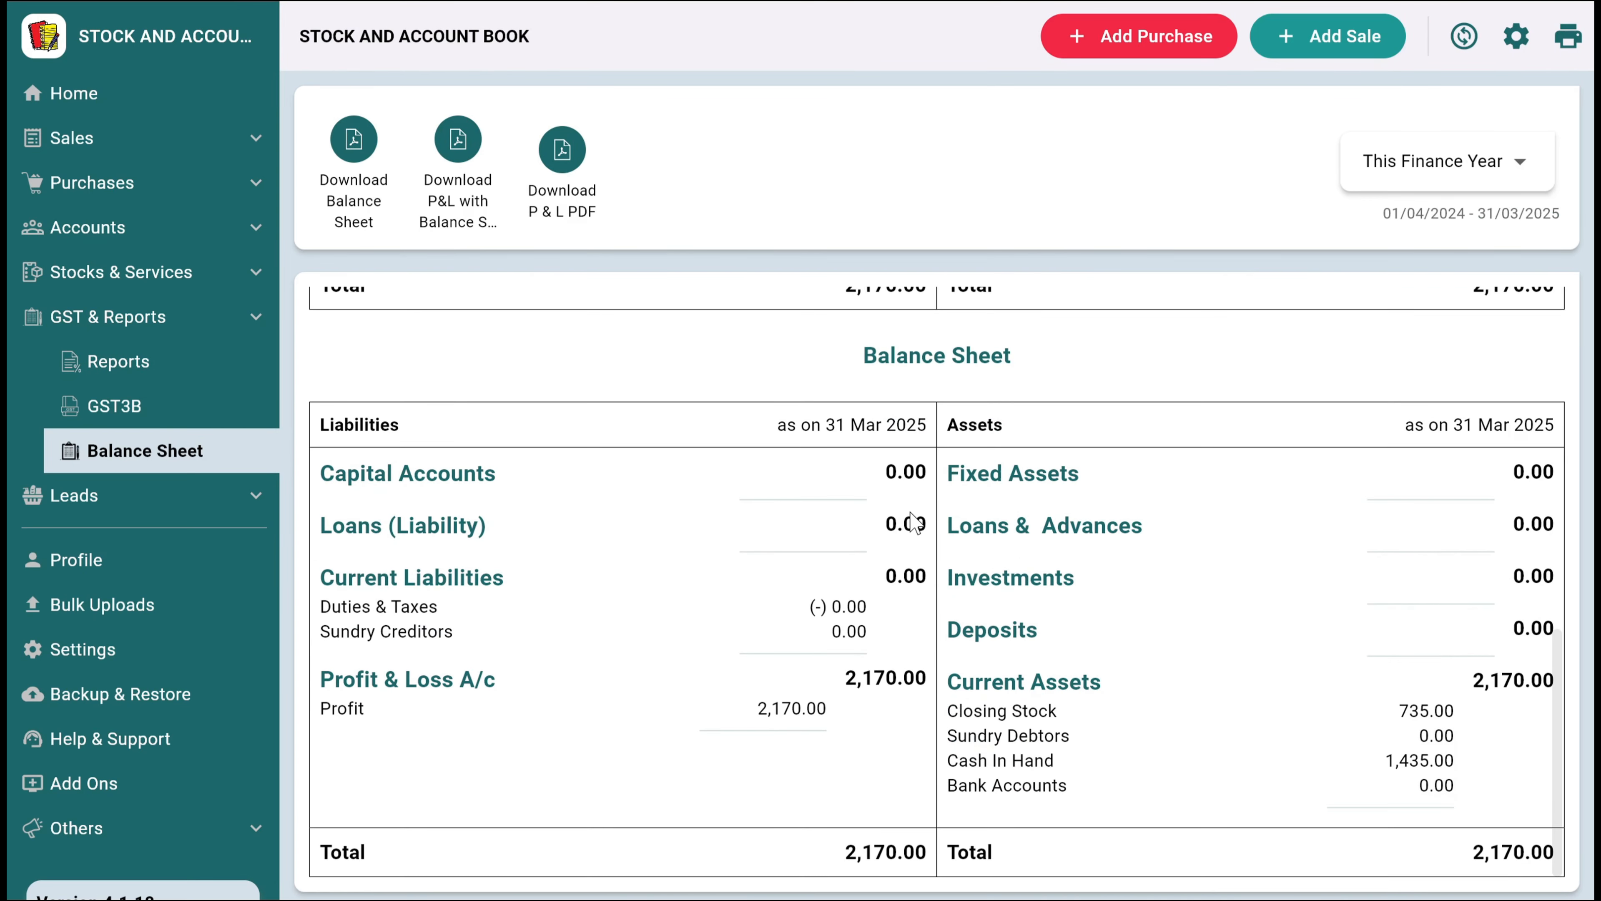
scroll(915, 523, "up", 11)
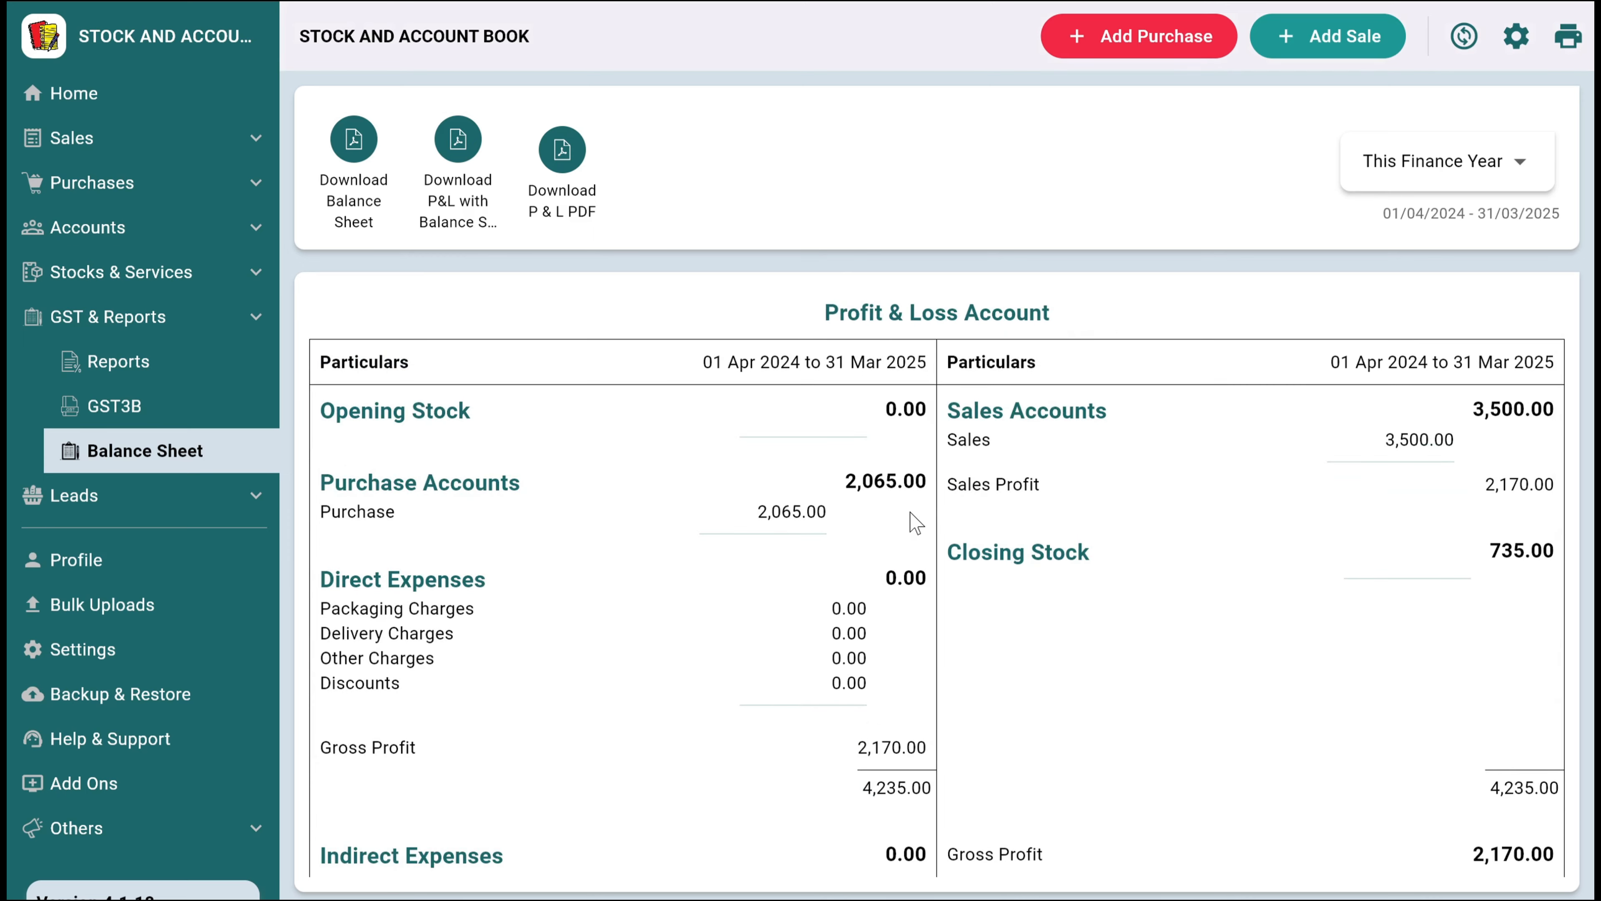
Examine the sales-wise profit behind the Sales Profit entry and its product-wise breakdown for invoice 1, and close both
left_click(1037, 491)
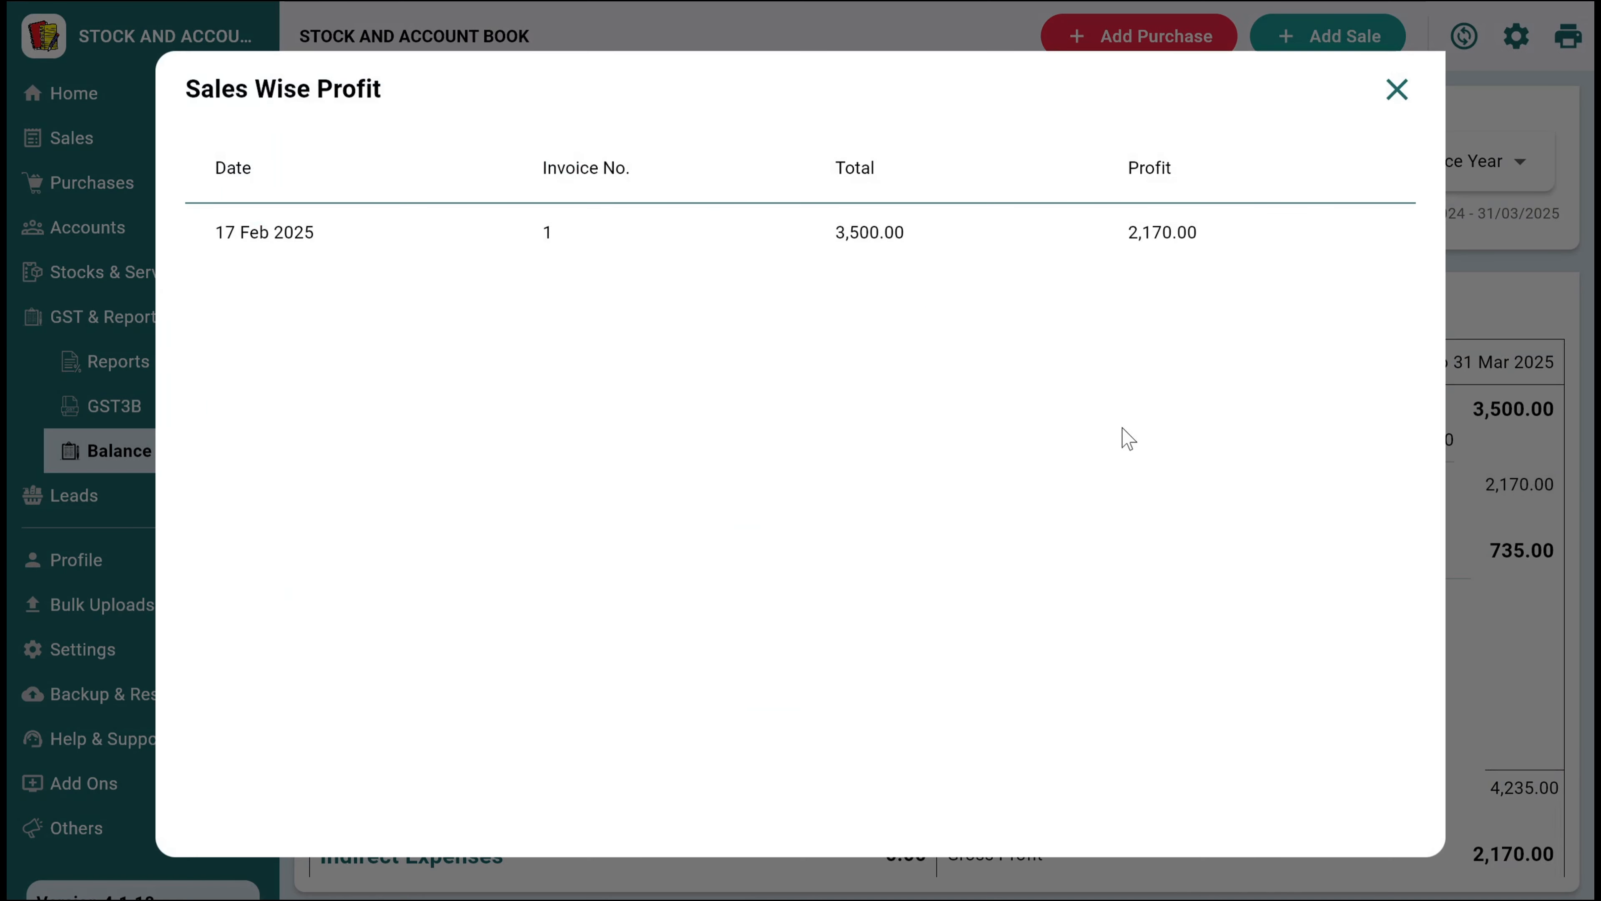
left_click(1100, 237)
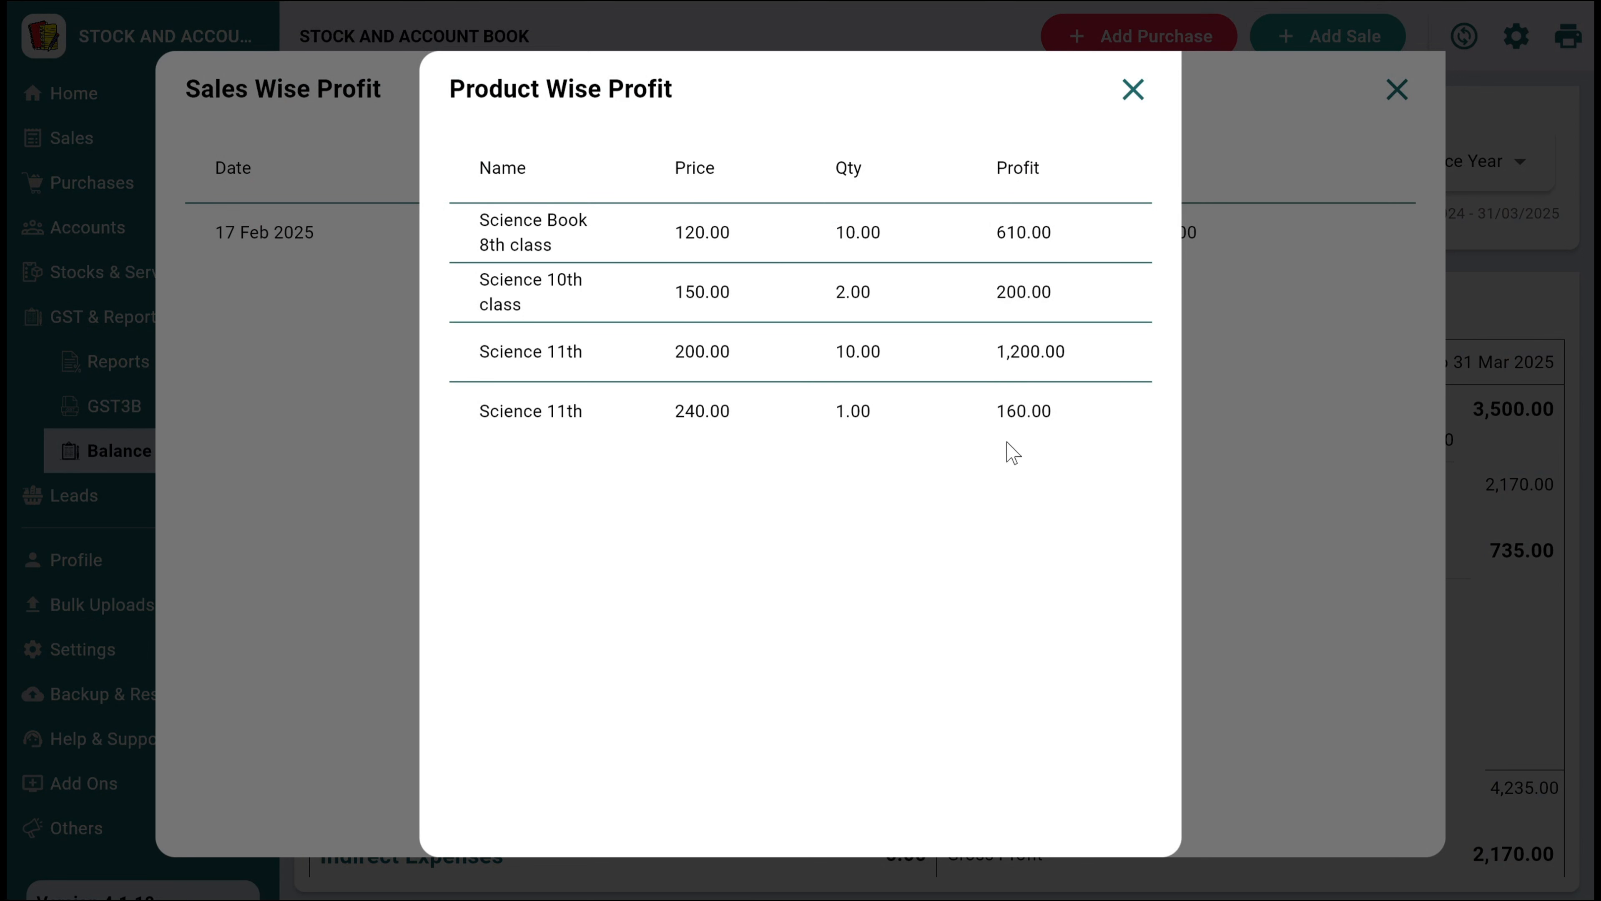
left_click(1134, 91)
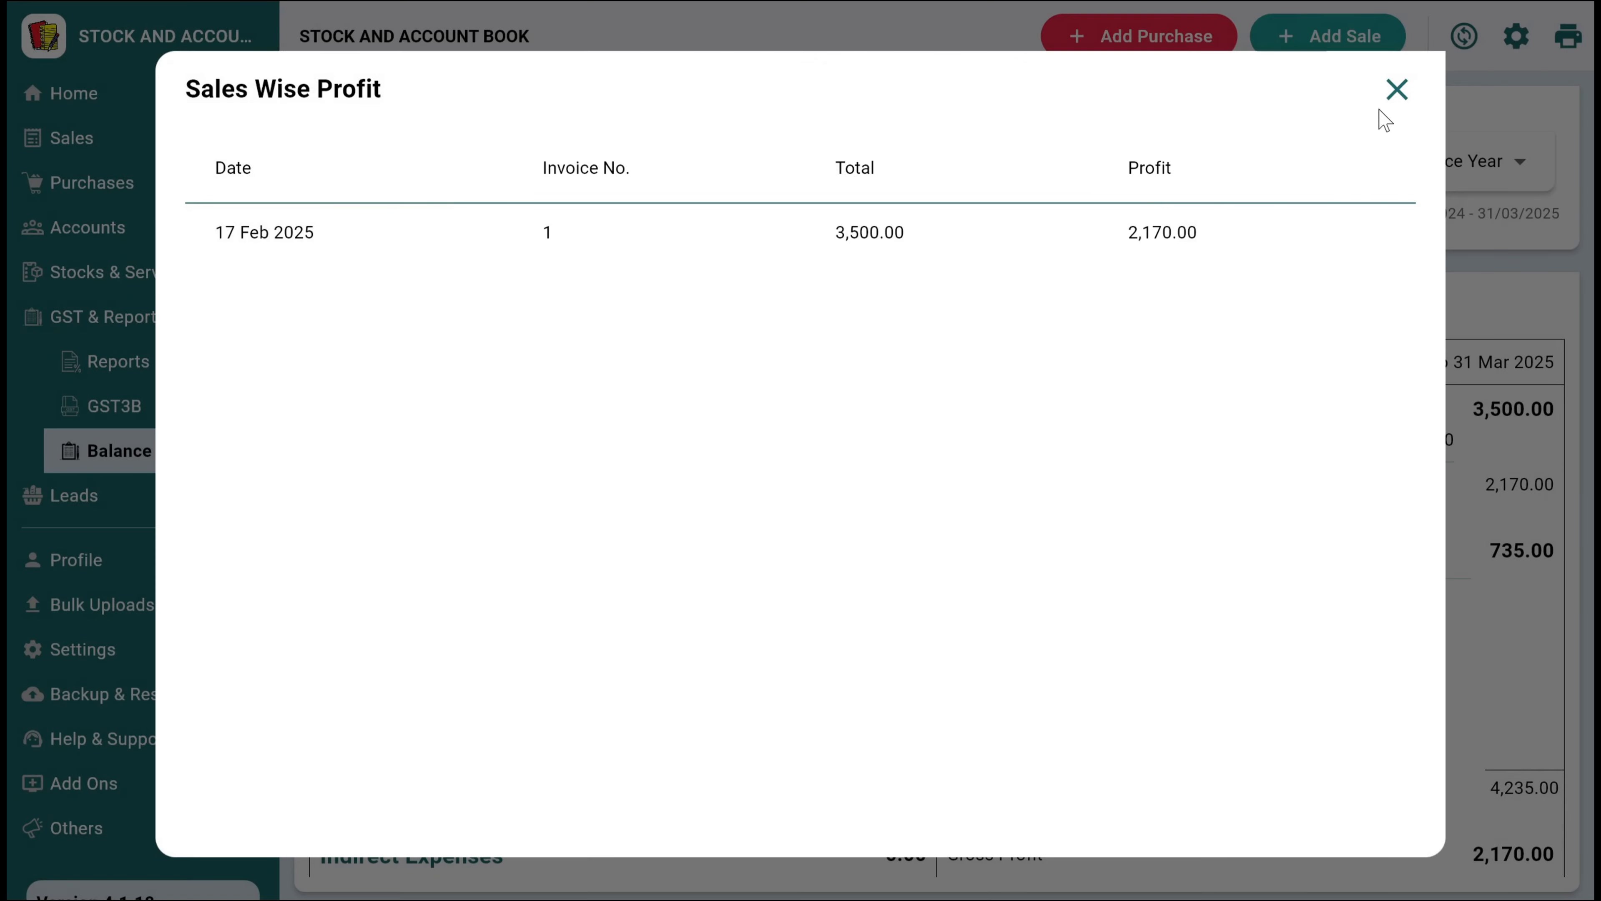
left_click(1397, 90)
Look at the bulk product upload page, and review the billing and invoice settings
scroll(108, 599, "down", 1)
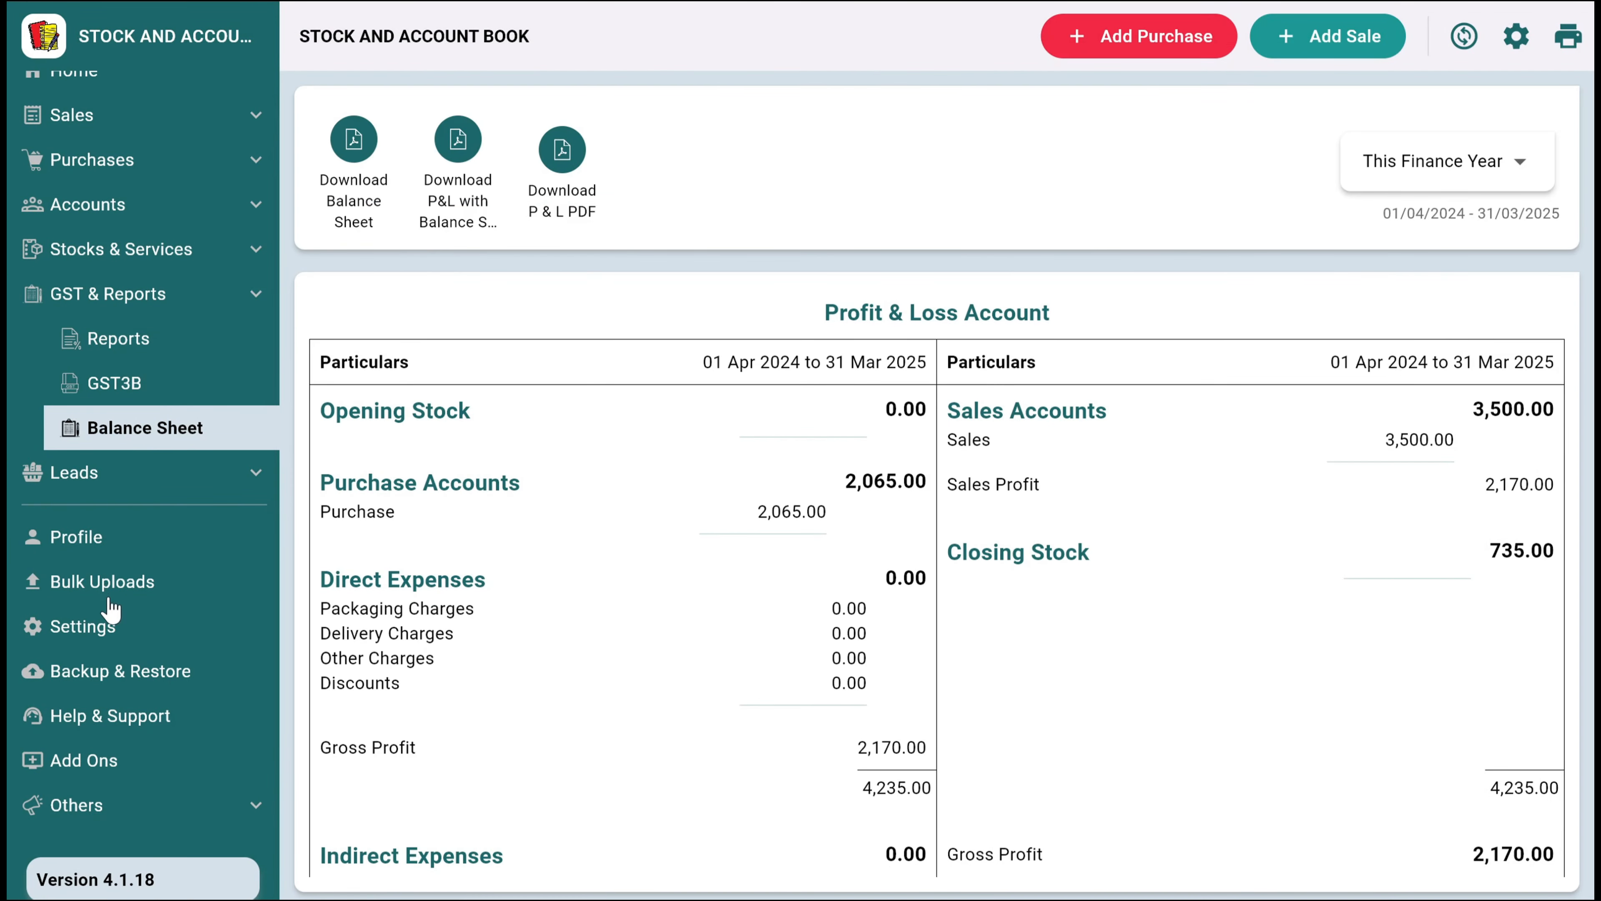
left_click(109, 599)
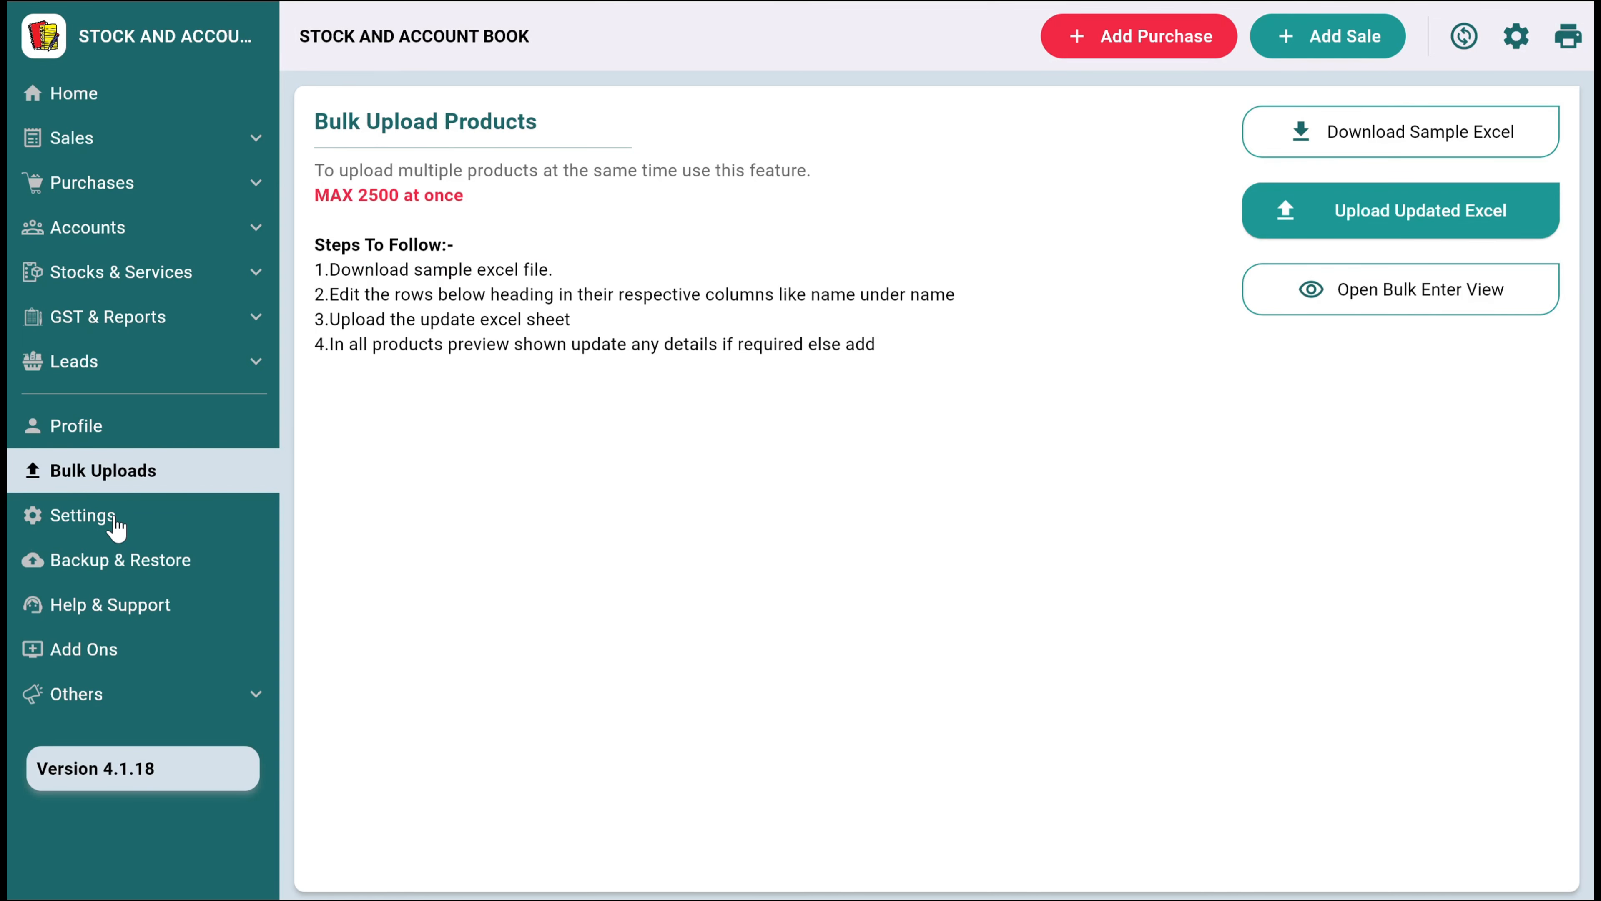
left_click(120, 530)
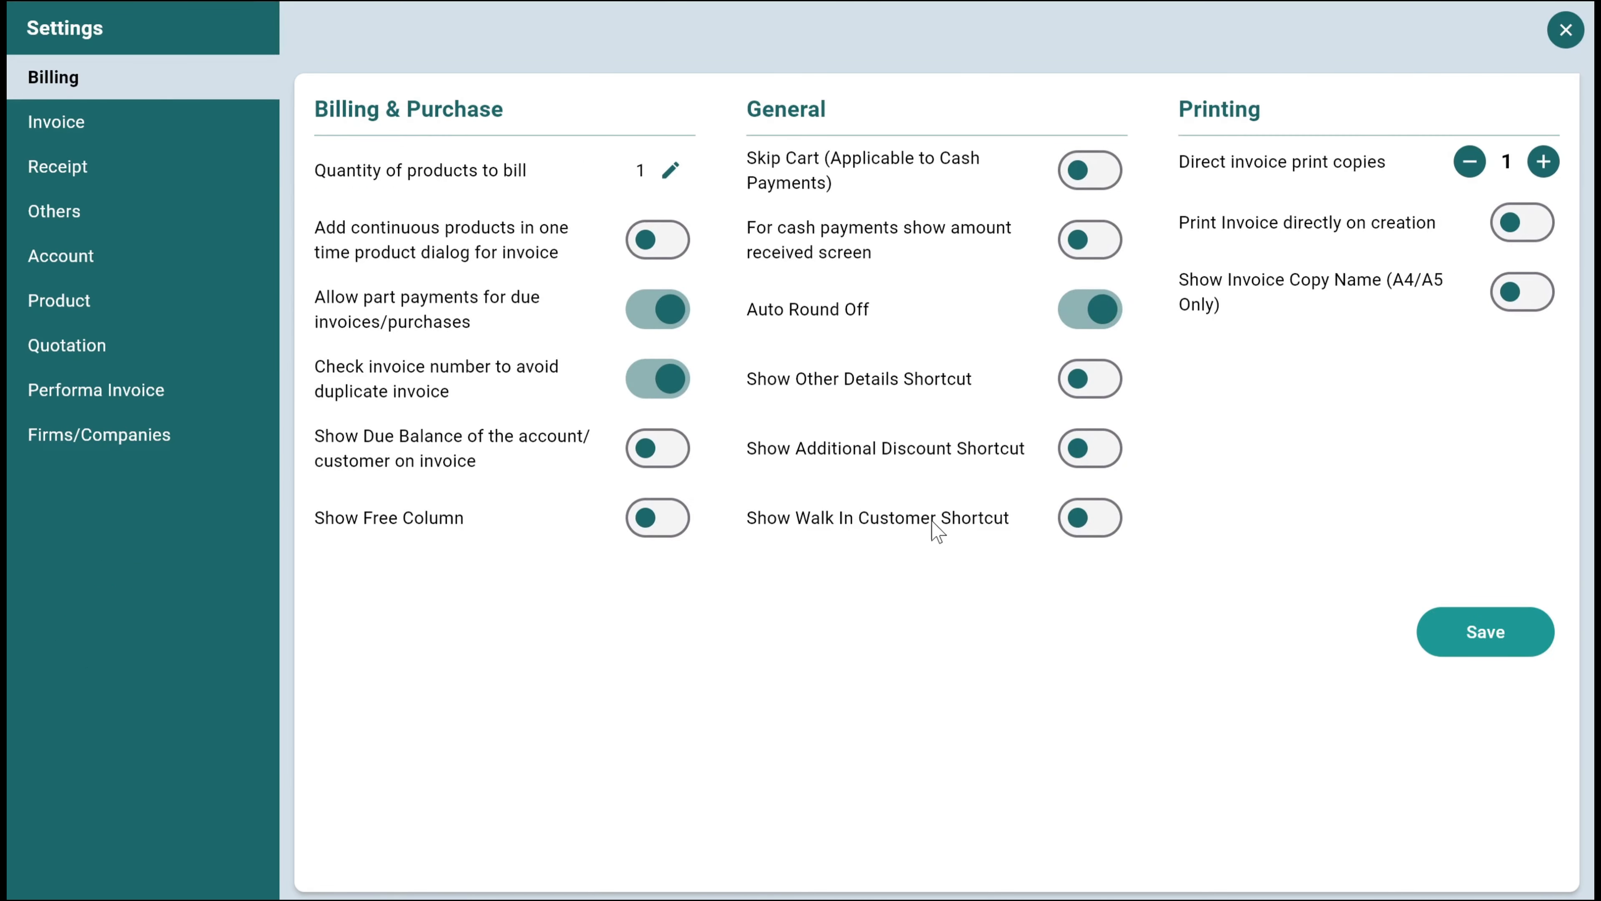
left_click(111, 126)
scroll(1198, 423, "down", 2)
scroll(1252, 435, "up", 3)
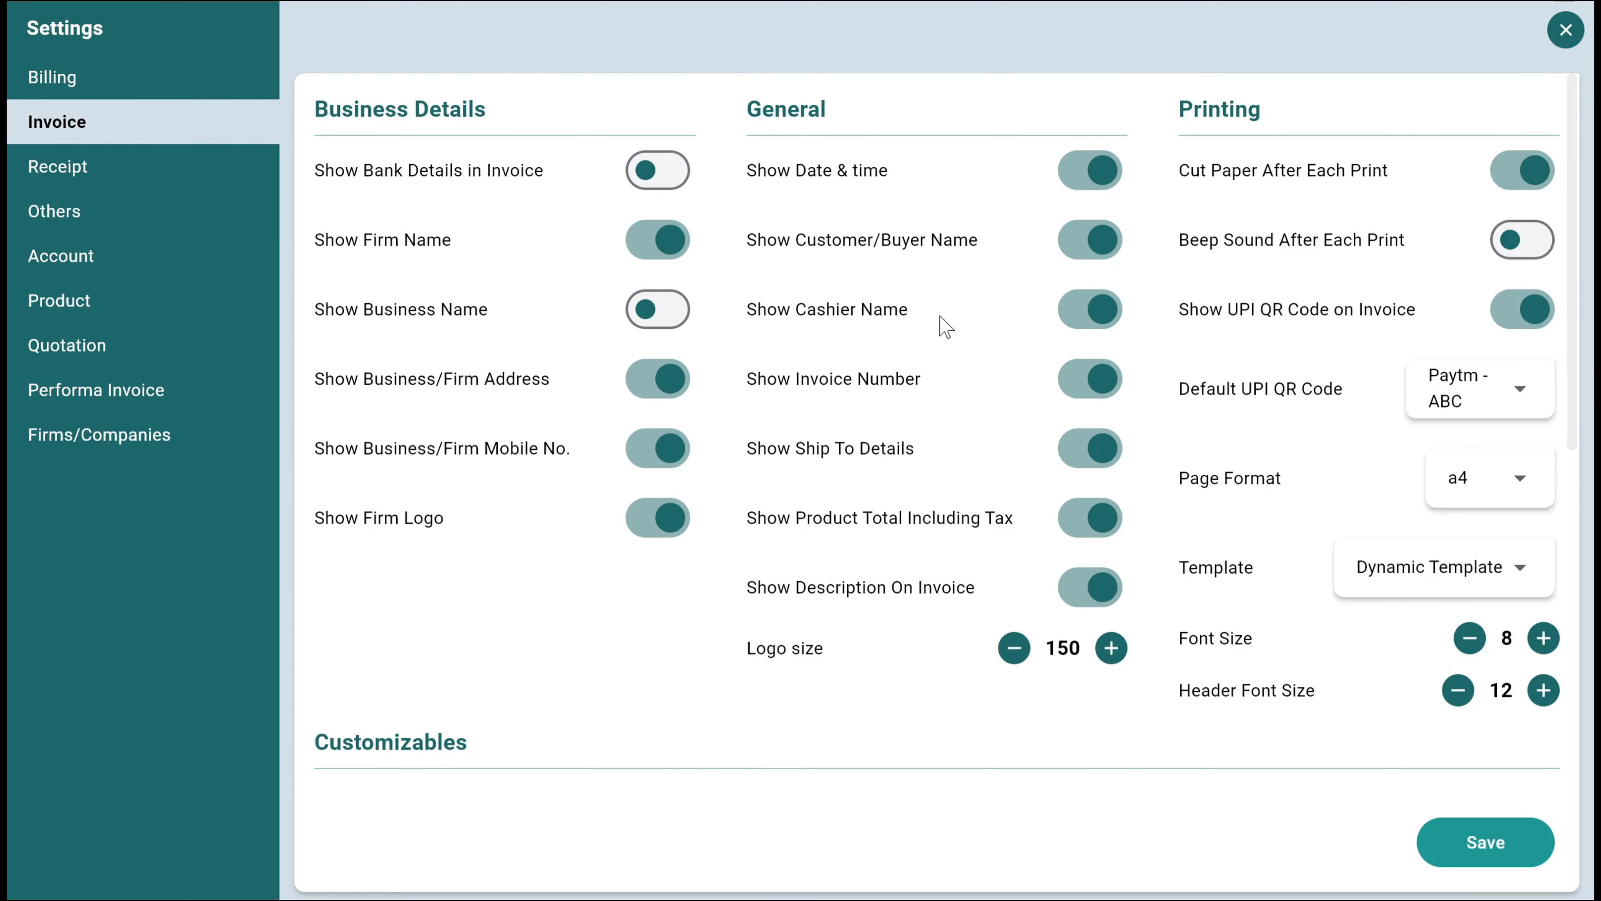
Review the receipt, others, account and product settings, and highlight the Bar/QR Code Series value
left_click(69, 177)
left_click(84, 222)
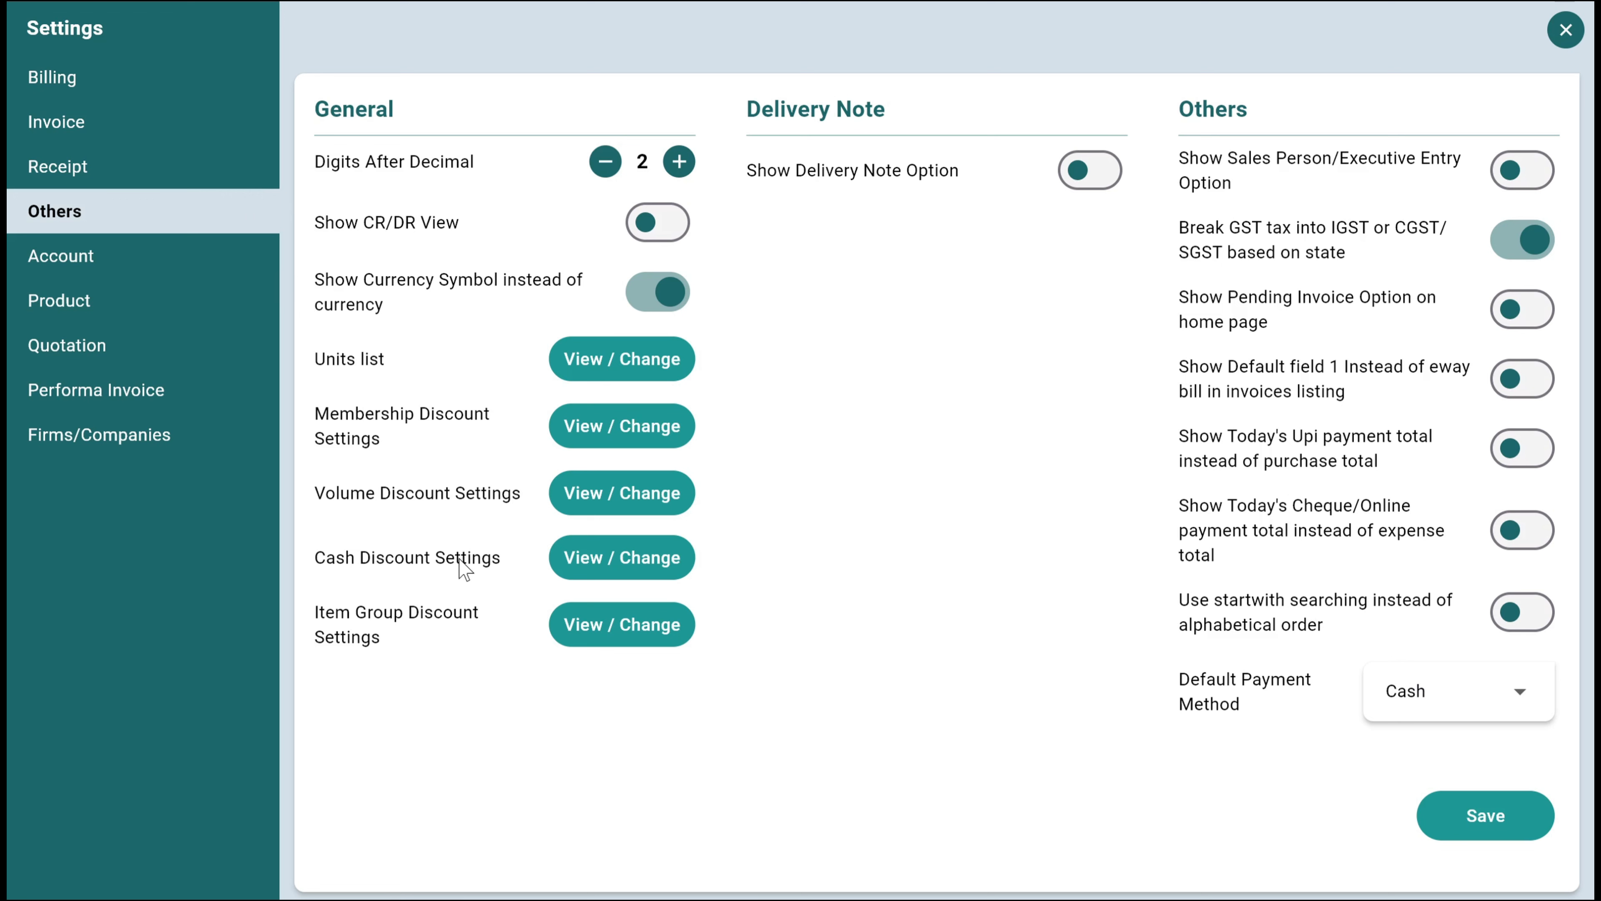
left_click(133, 265)
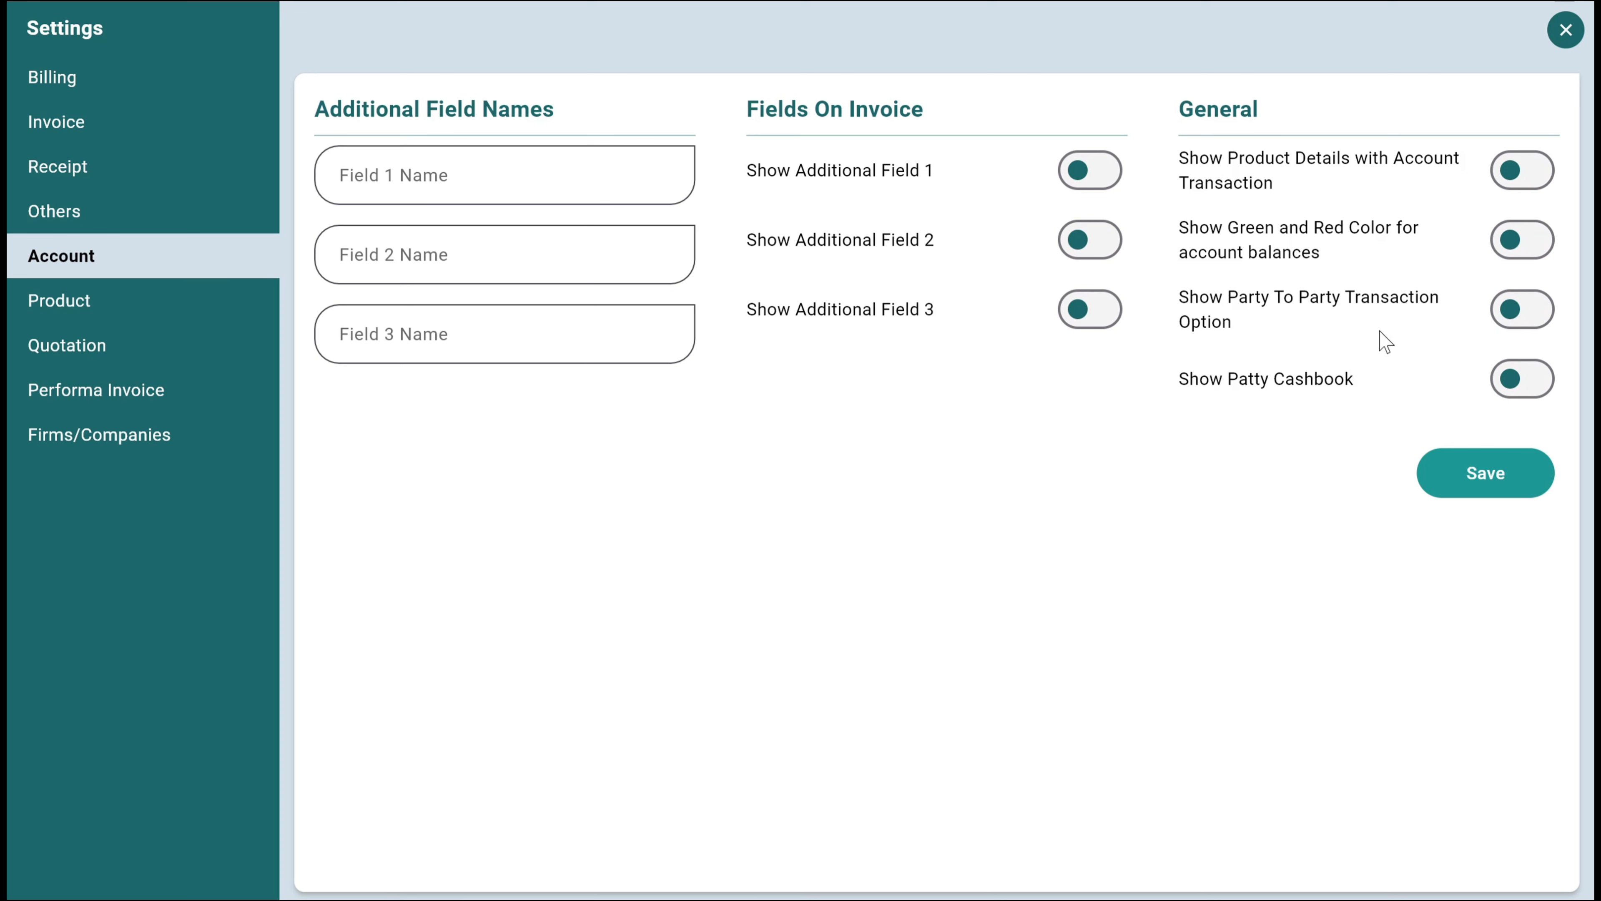
left_click(123, 314)
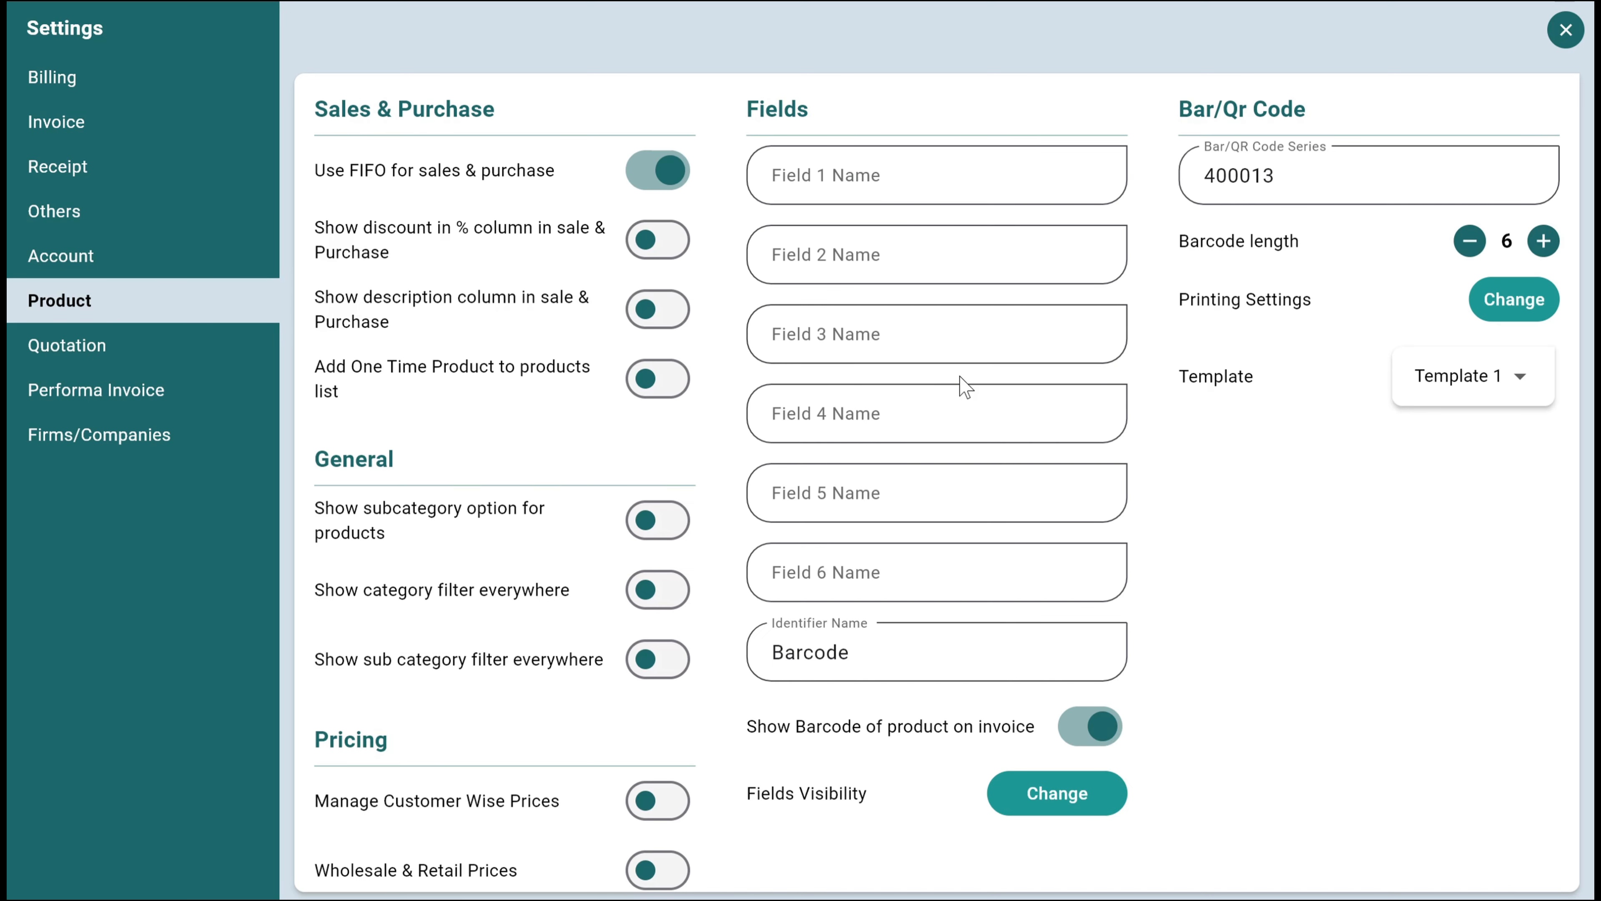
double_click(1312, 182)
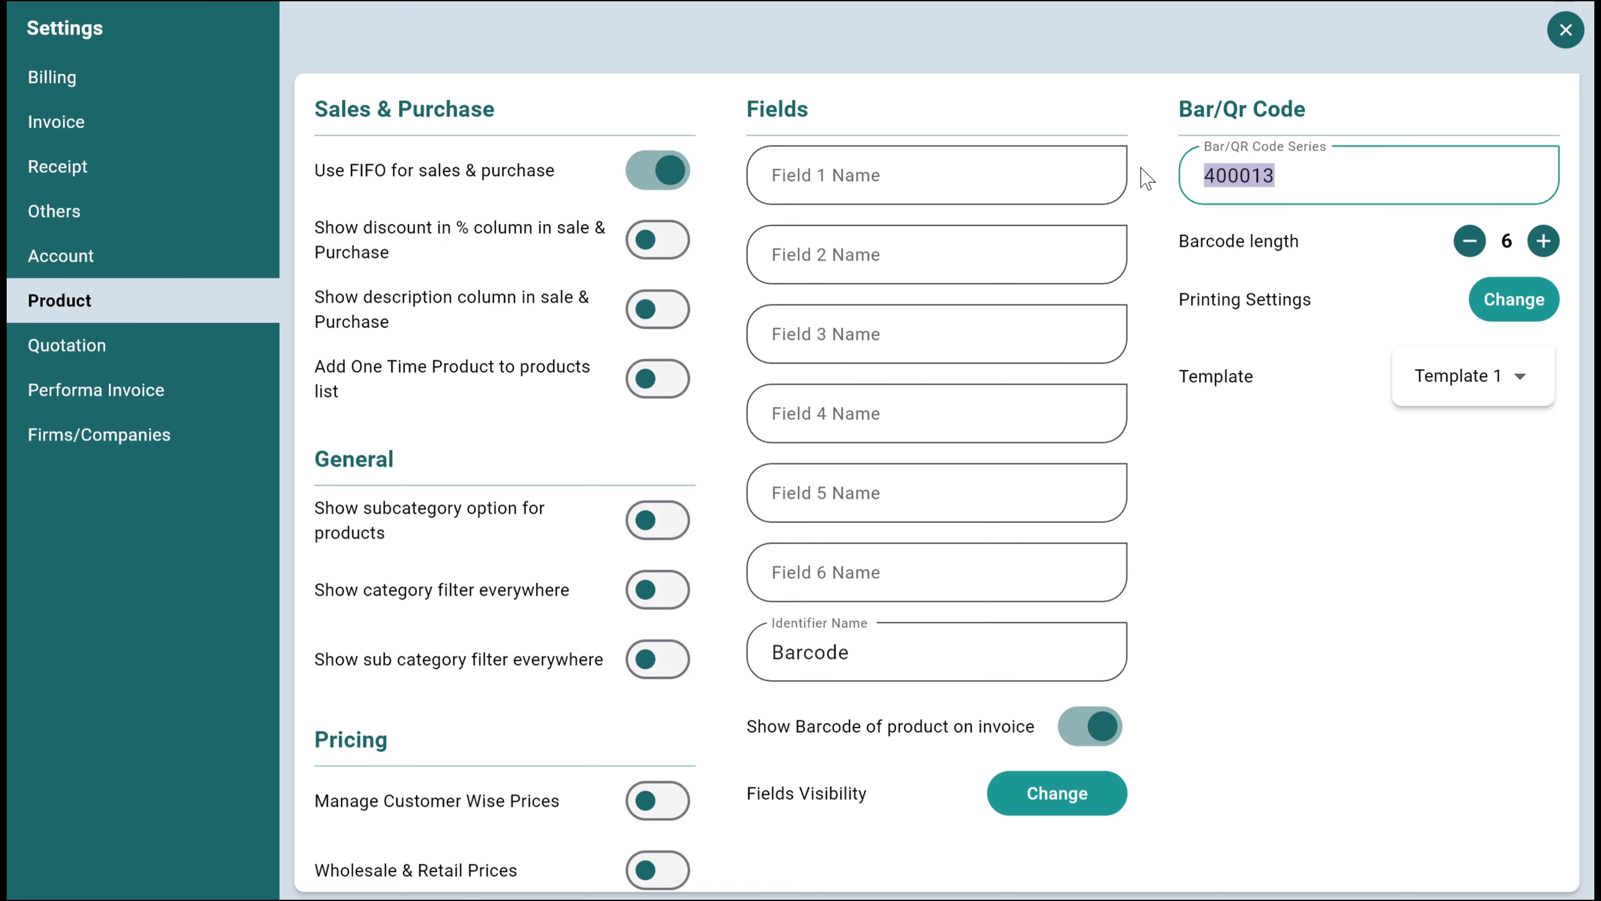
Review the barcode label printing settings and the available page formats, and close them without applying a change
left_click(1481, 303)
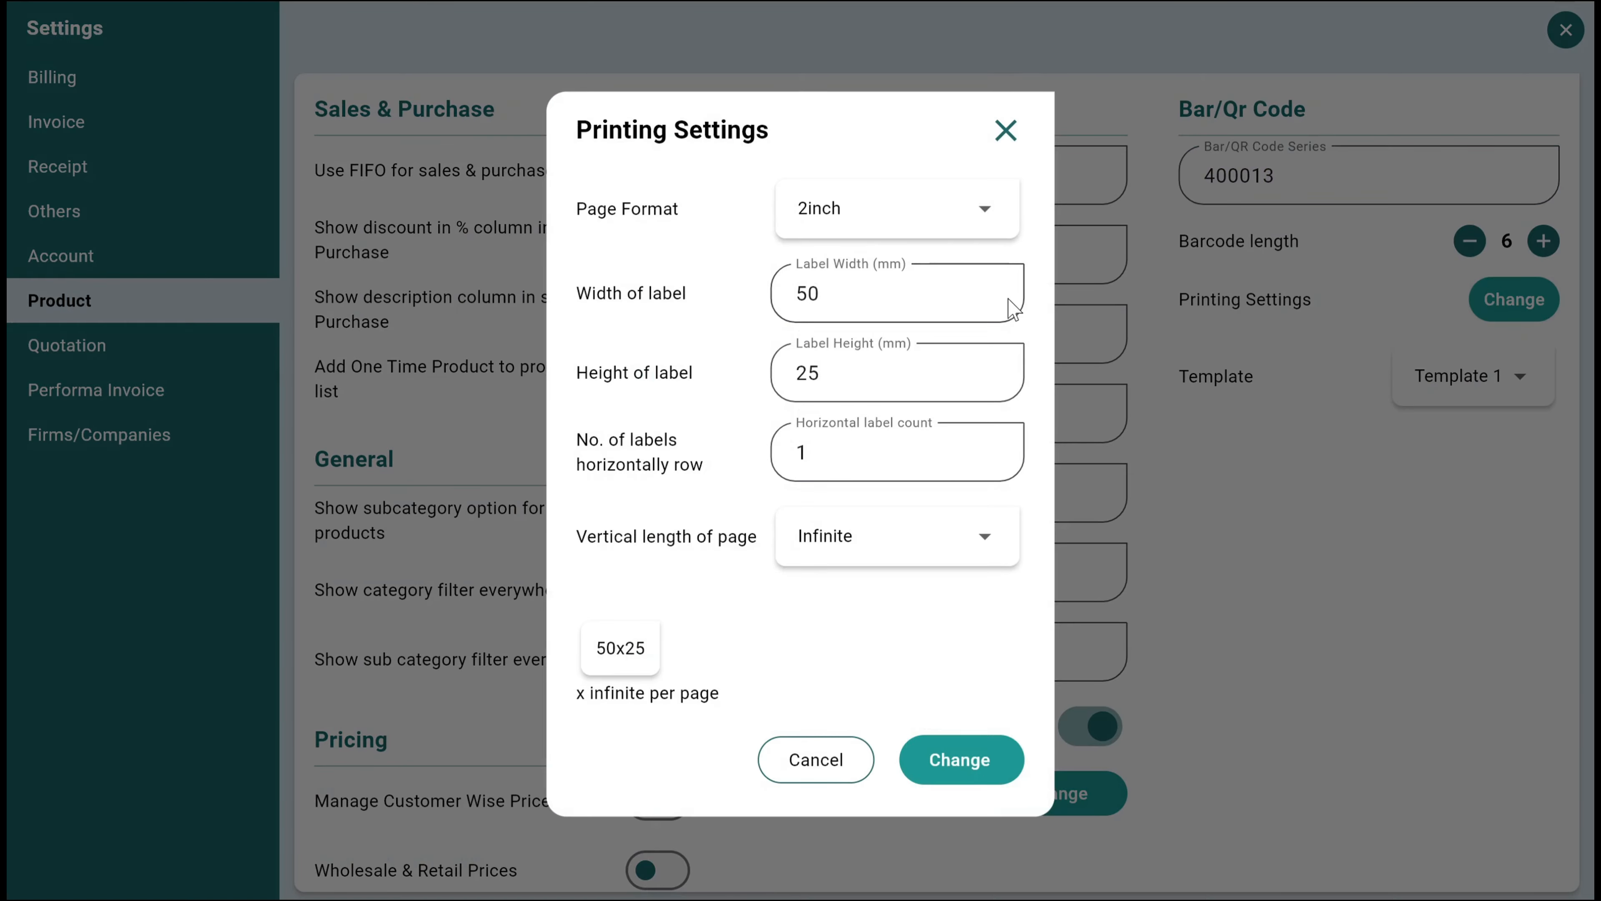
left_click(940, 210)
left_click(892, 634)
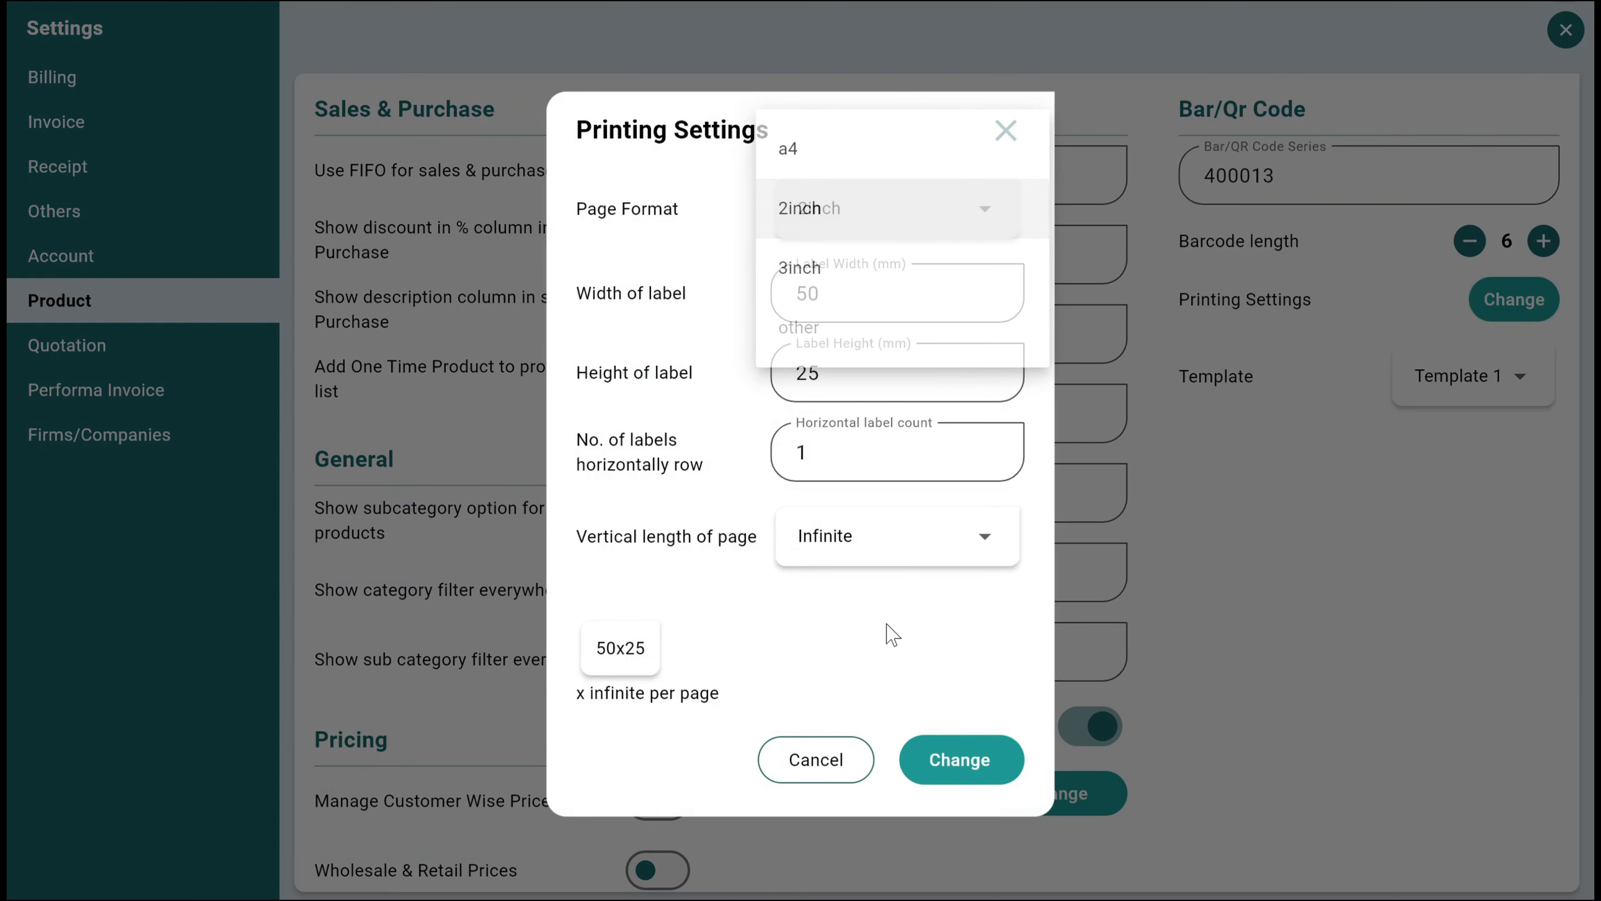
left_click(858, 766)
Look at the available barcode templates and review the remaining product settings down to the pricing options
left_click(1425, 382)
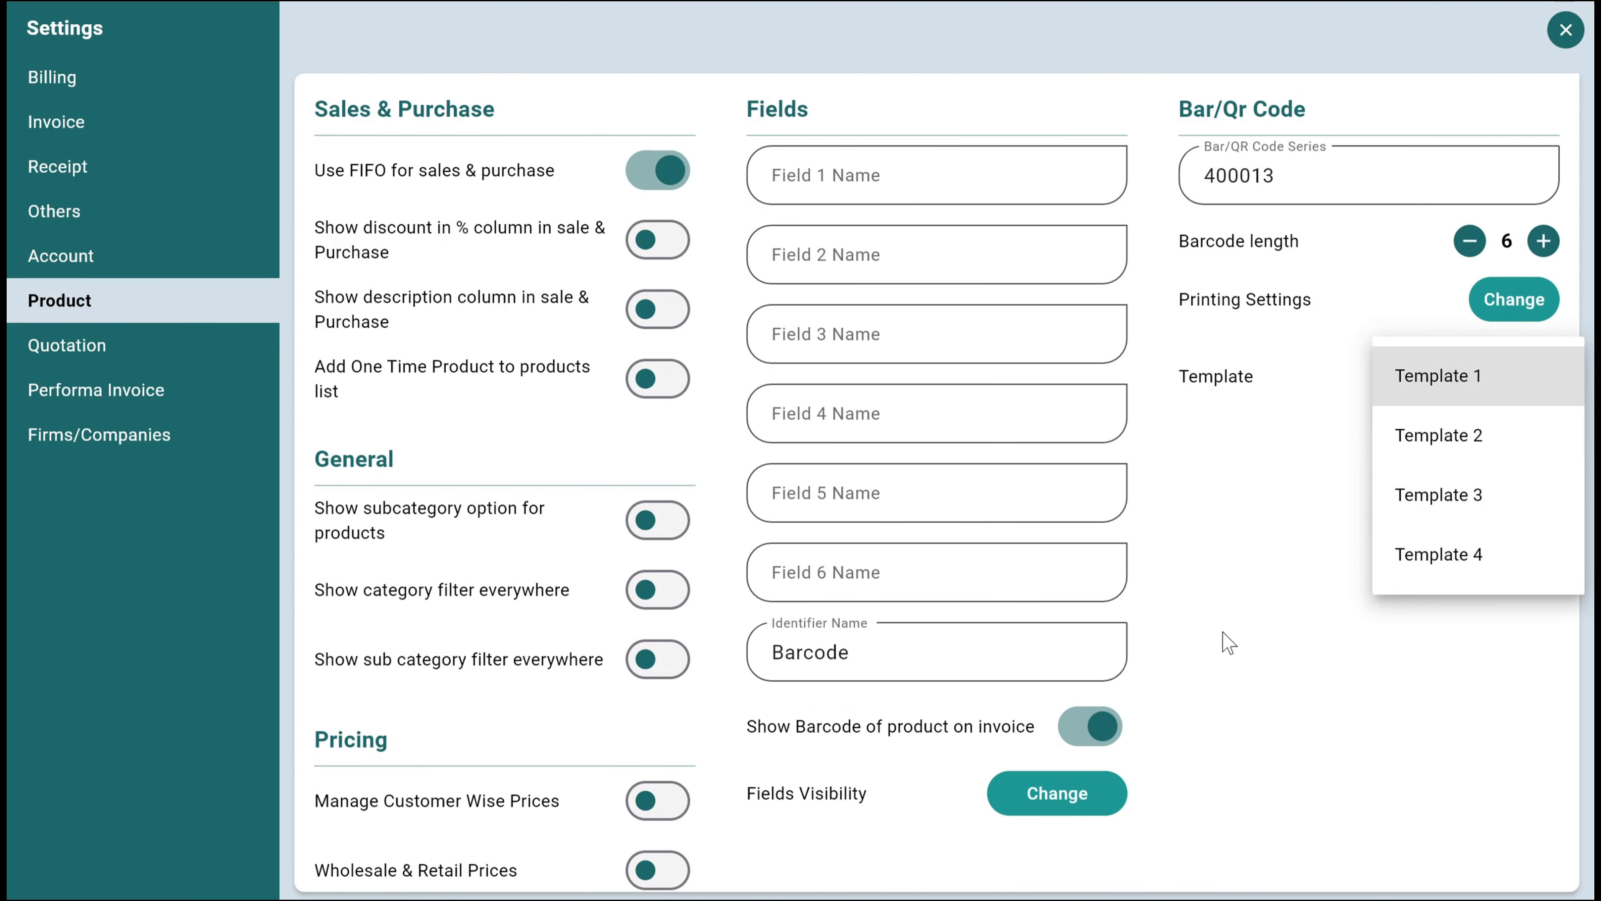
left_click(1227, 642)
scroll(411, 672, "down", 3)
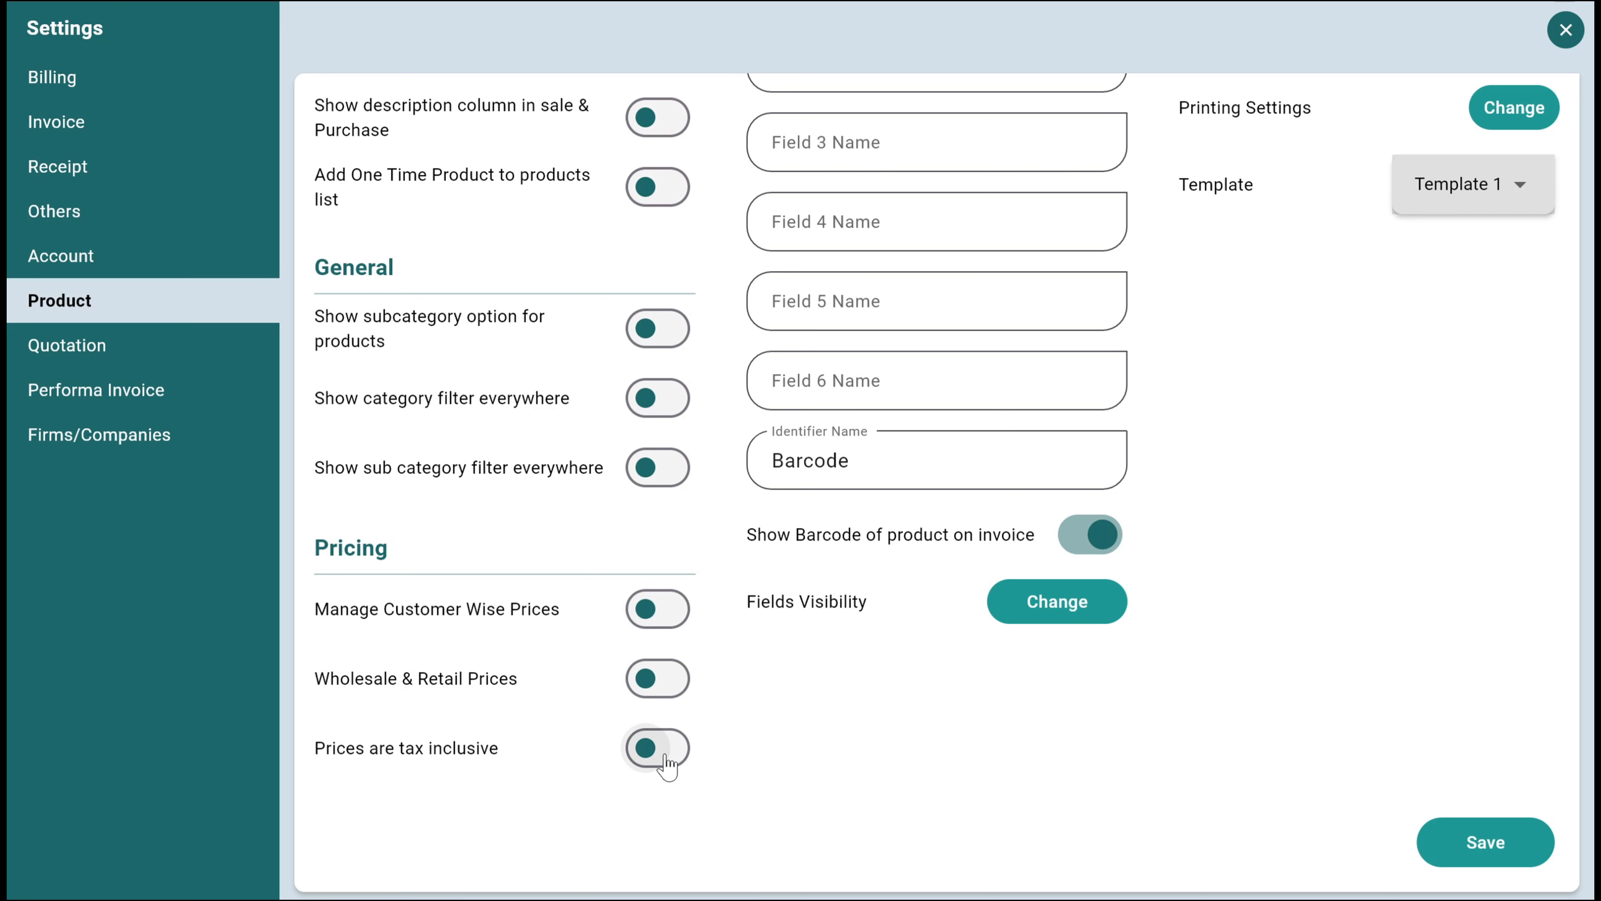
scroll(666, 765, "up", 3)
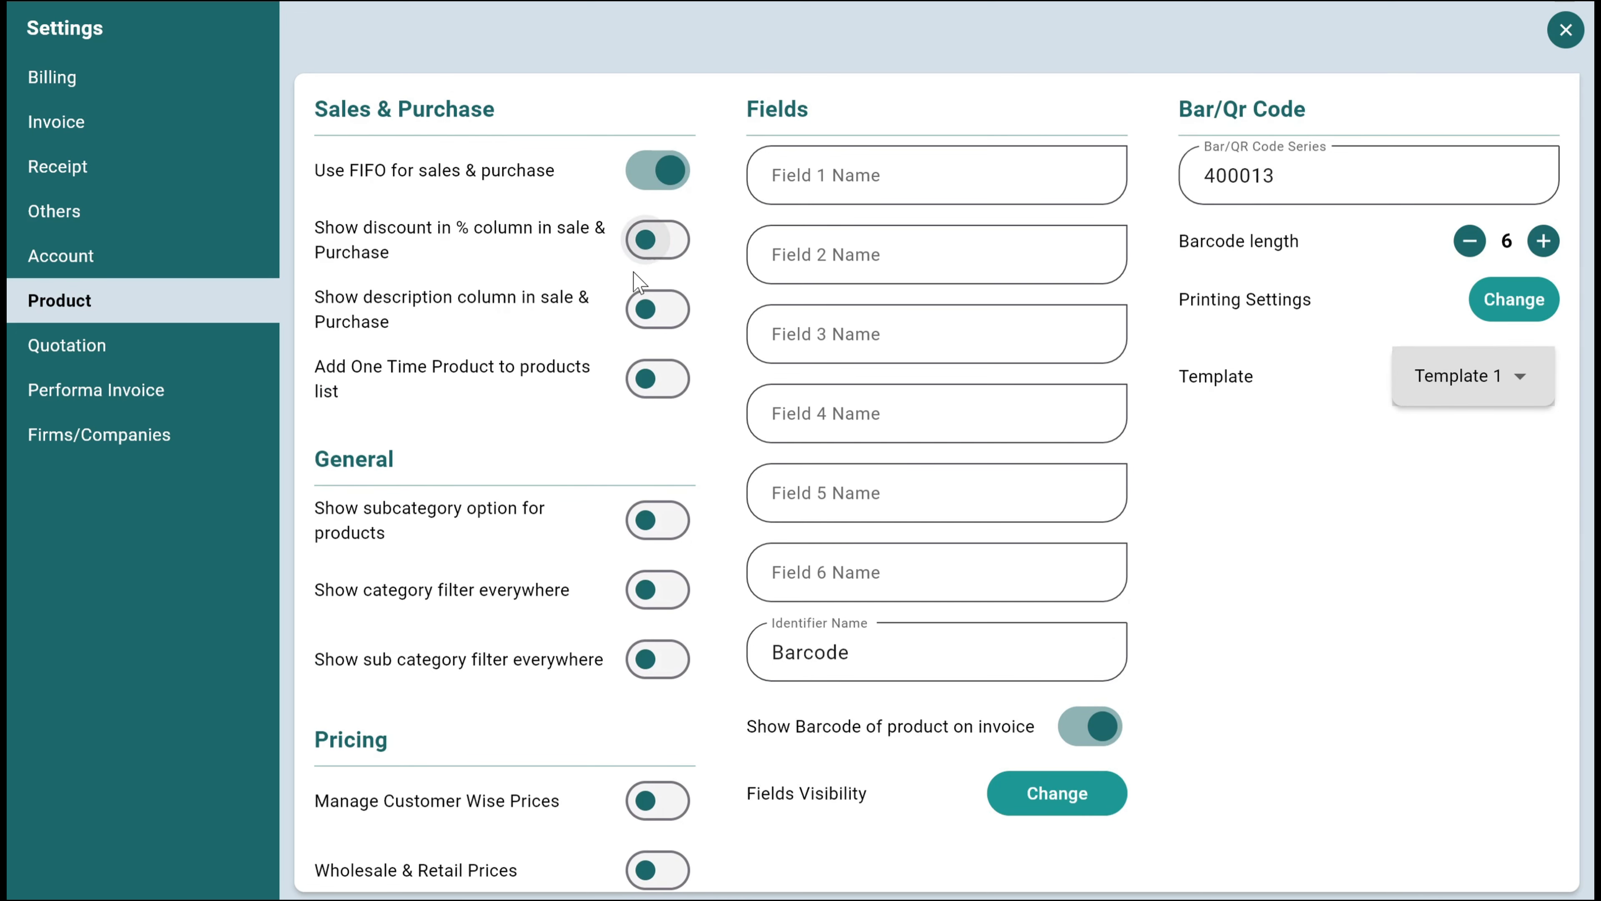
Review the quotation settings and the performa invoice settings from start to end
left_click(149, 347)
scroll(693, 366, "down", 1)
scroll(698, 368, "up", 1)
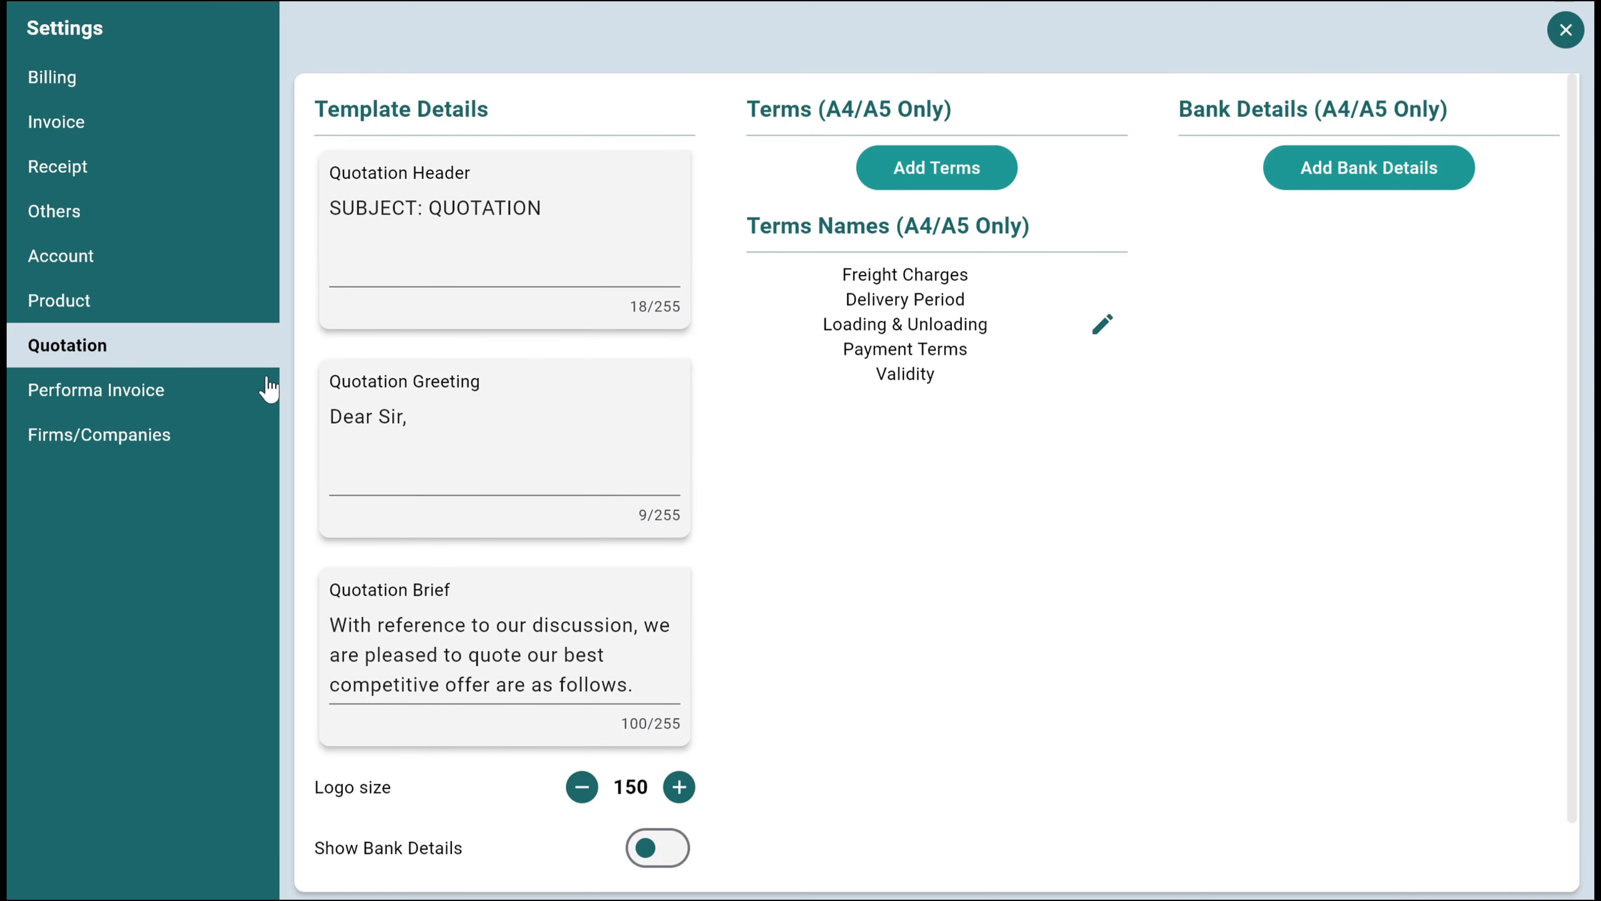
left_click(143, 388)
scroll(626, 302, "down", 3)
scroll(626, 302, "up", 3)
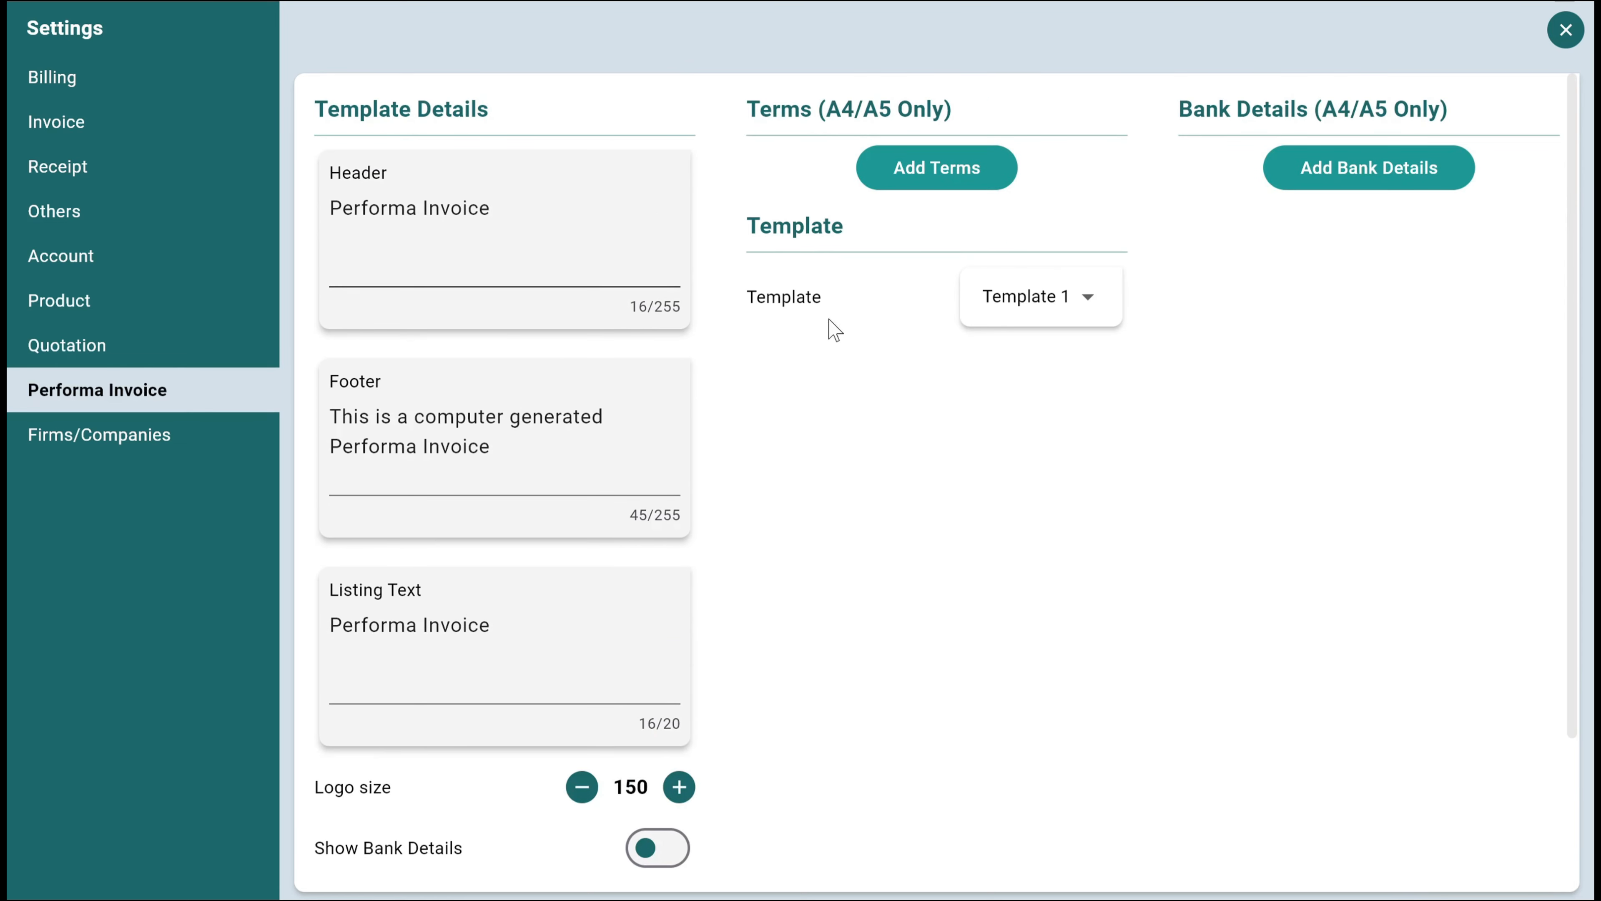
Review the Firms/Companies settings, and leave the settings for the home dashboard
left_click(190, 429)
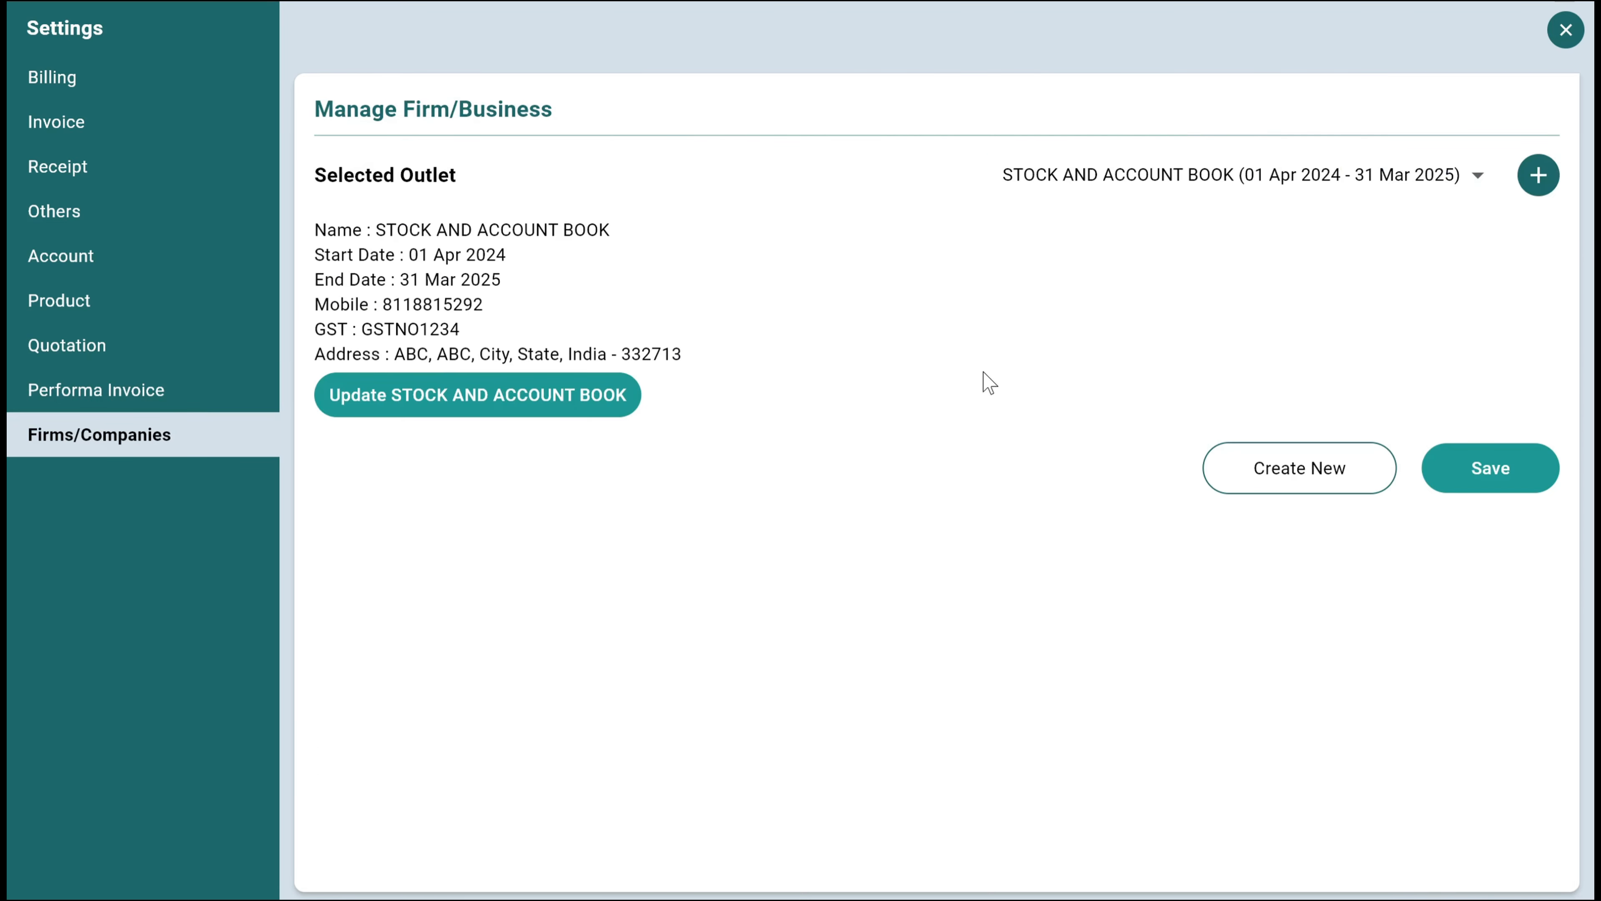
left_click(1565, 29)
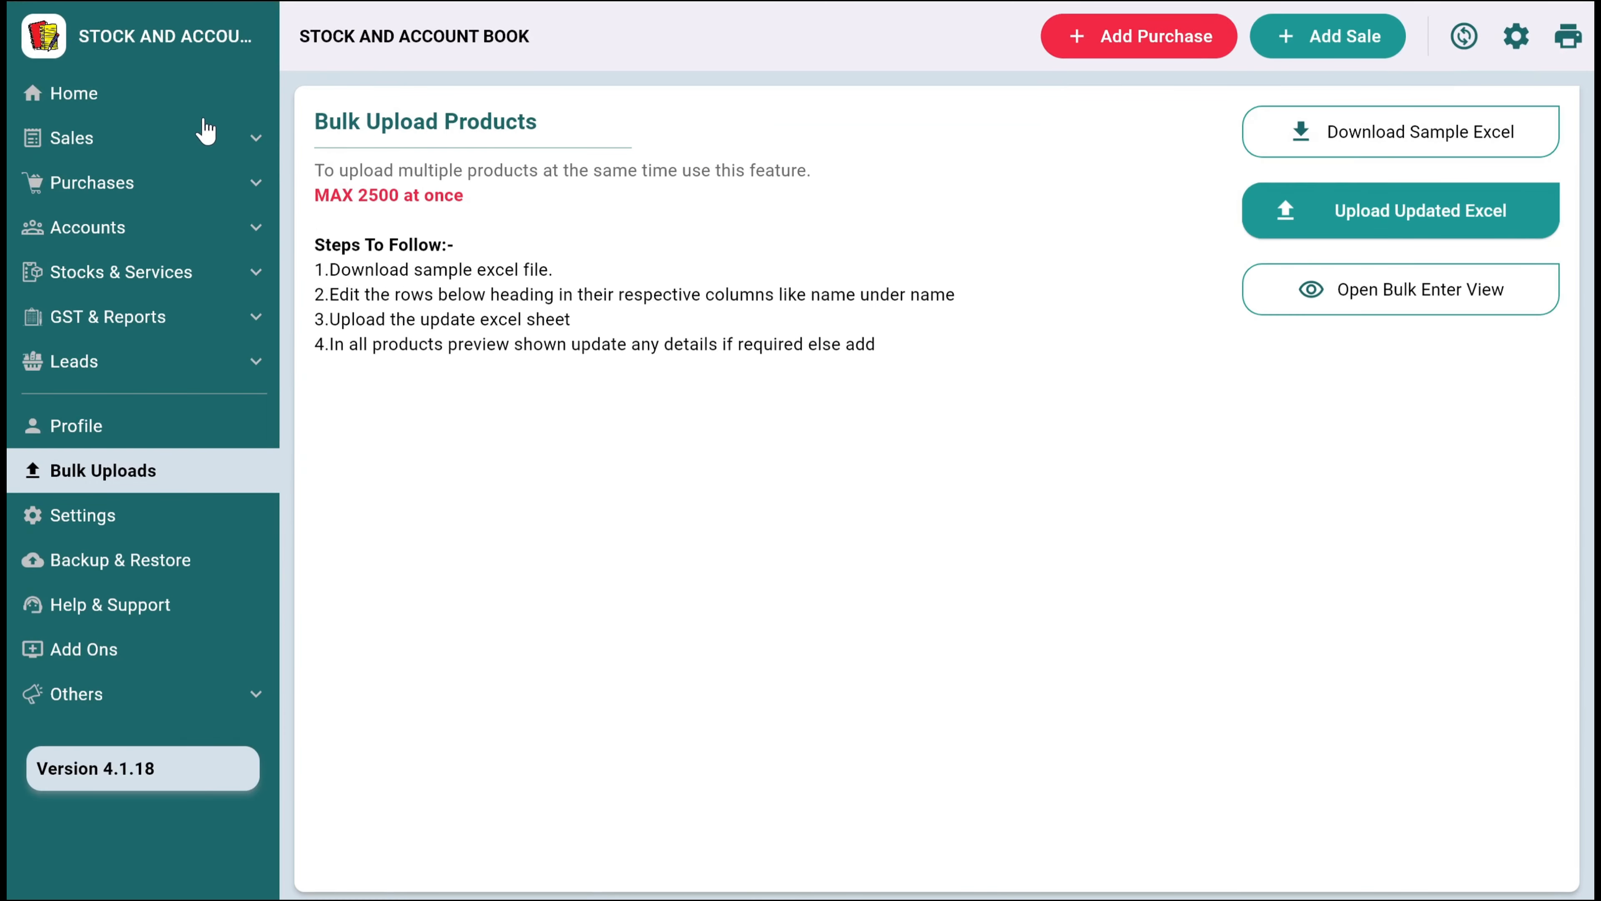
left_click(169, 101)
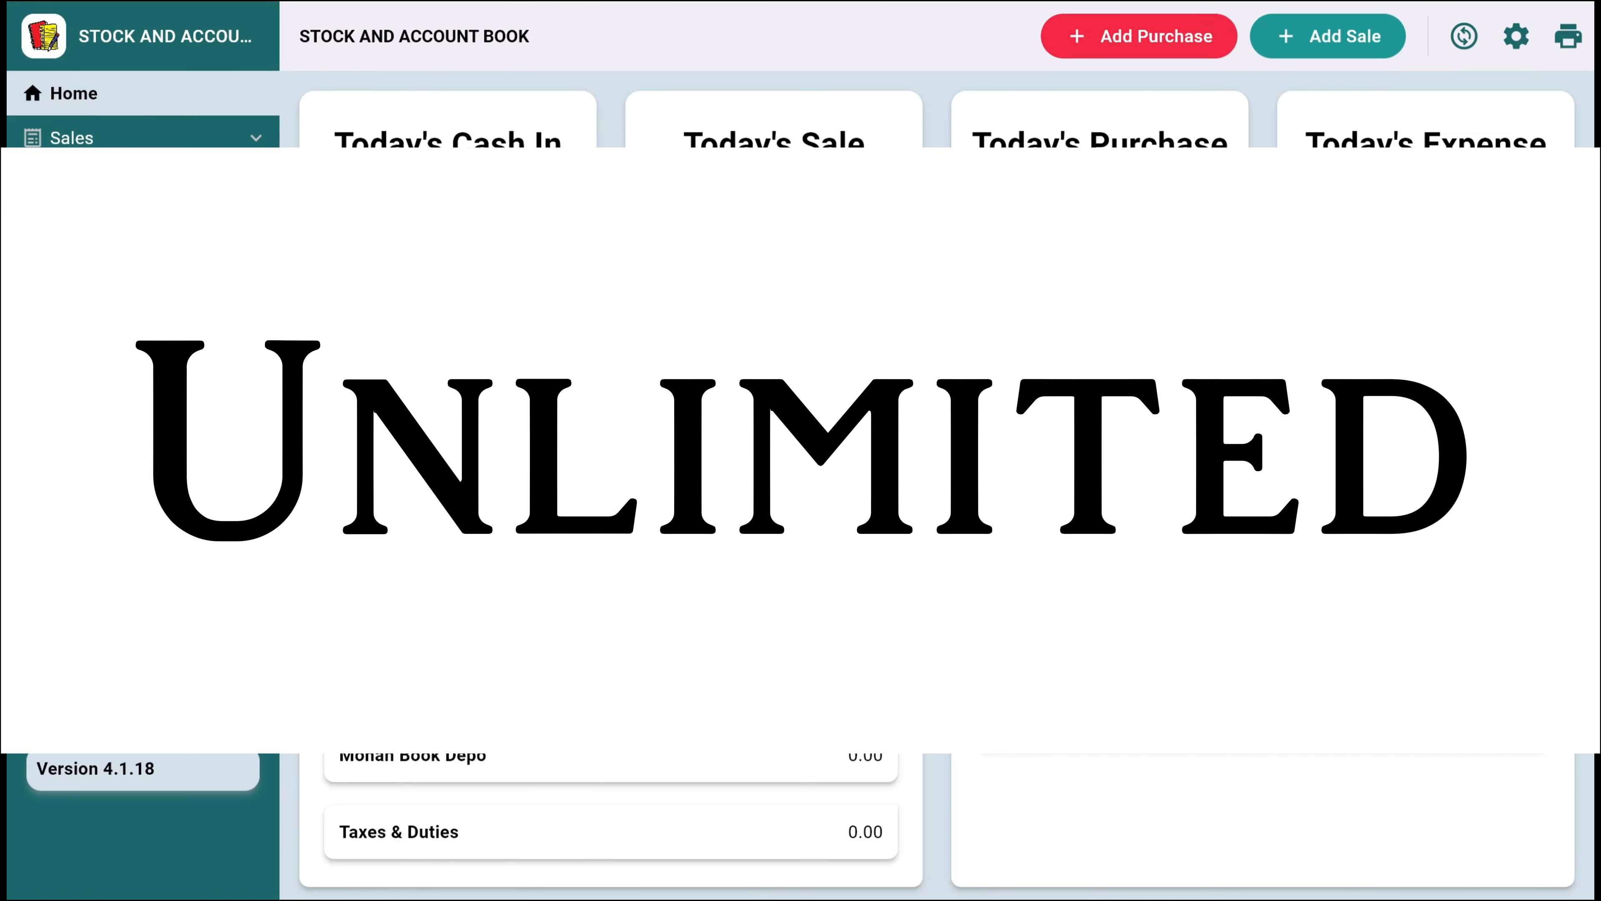